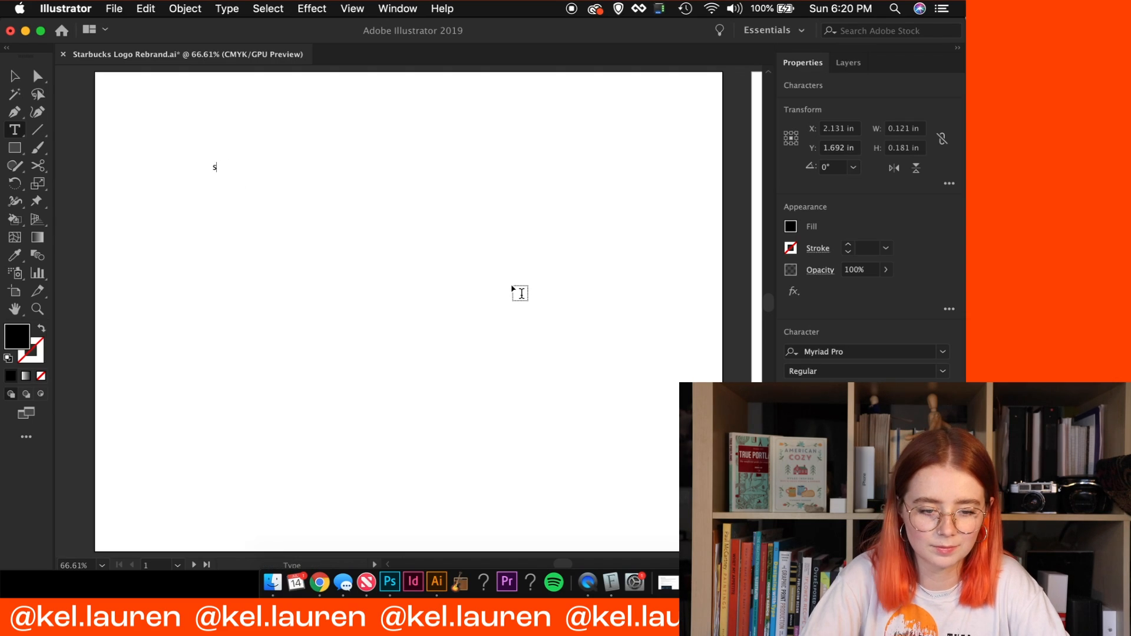
Create a large "starbucks" text near the artboard's upper-left corner and stack two copies of it underneath
key("super+a")
type("starbucks")
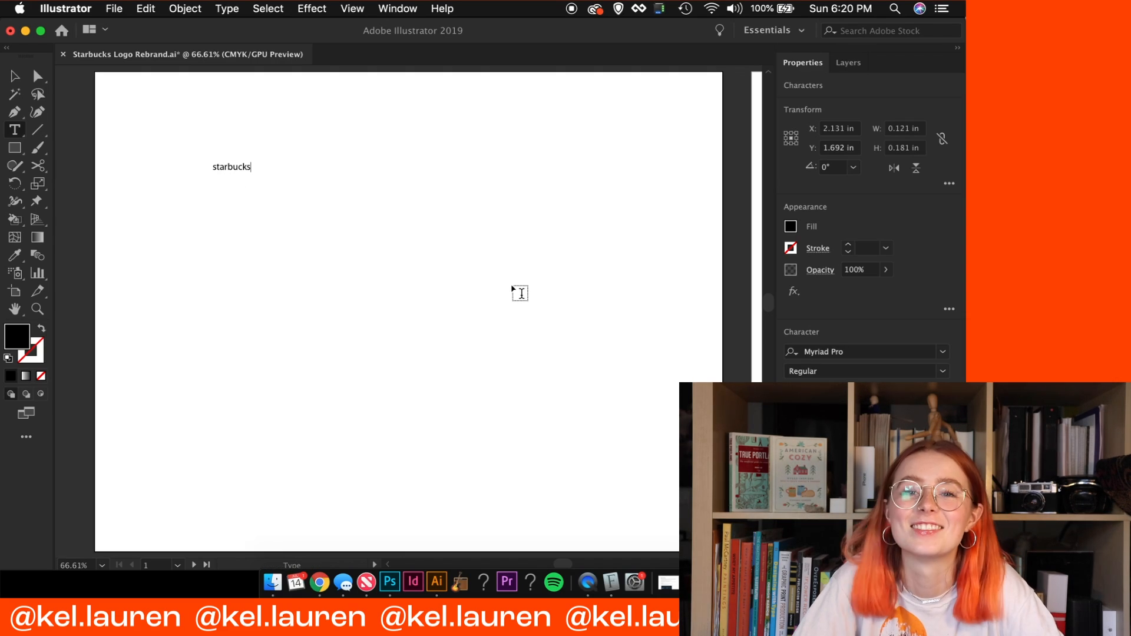
key("super+a")
left_click_drag(358, 213, 318, 271)
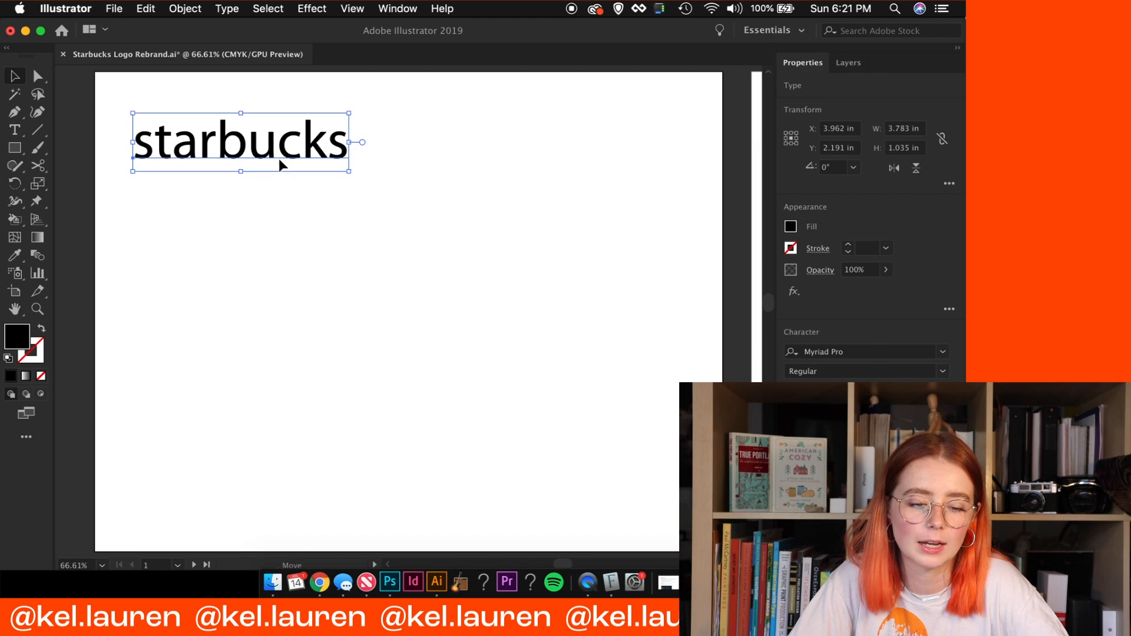
left_click(362, 195)
Set the top "starbucks" word in a heavy weight of the Airbnb Cereal font
left_click(301, 151)
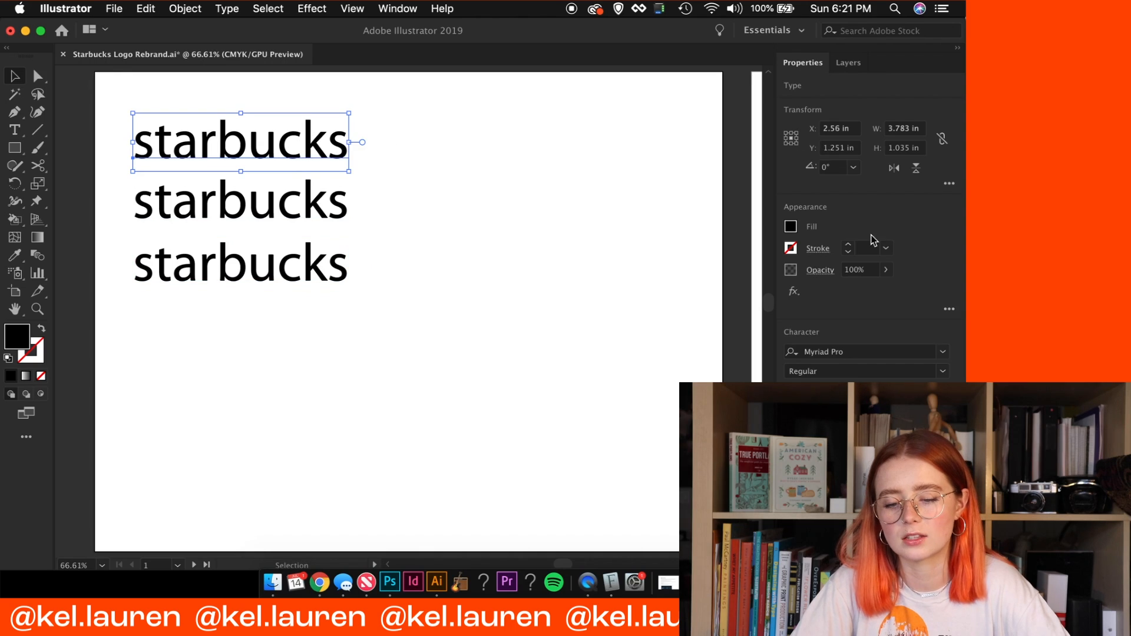
left_click(863, 352)
type("cerea")
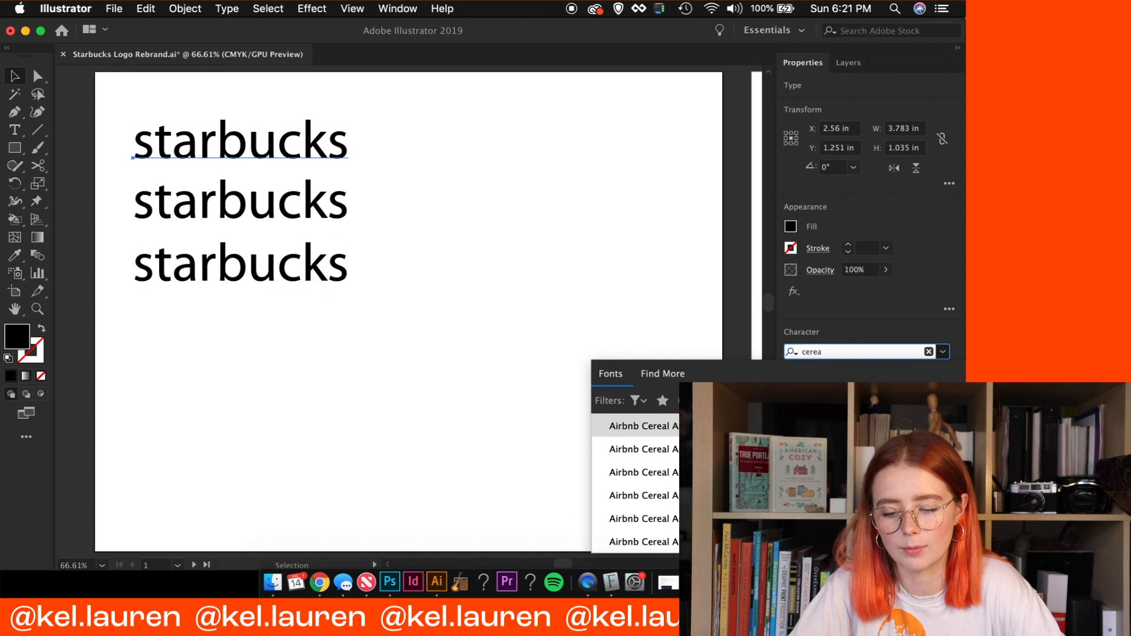
key("Down")
key("Down")
key("Down")
key("Down")
key("Up")
key("Down")
key("Up")
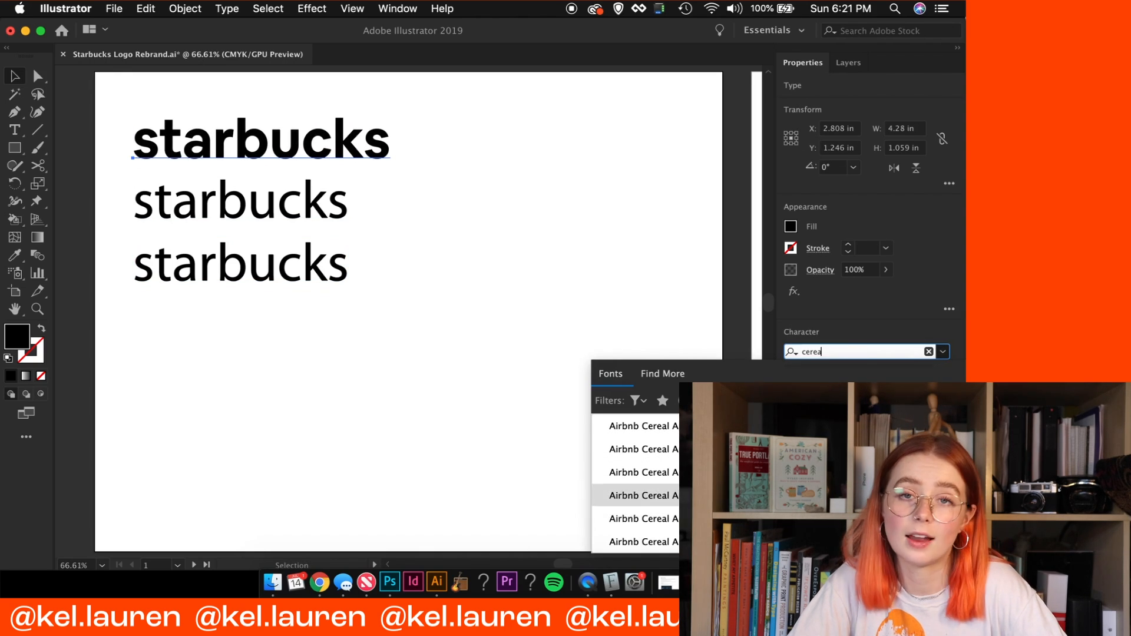
key("Return")
Set the middle "starbucks" word in Gotham Bold
left_click(277, 202)
left_click(883, 351)
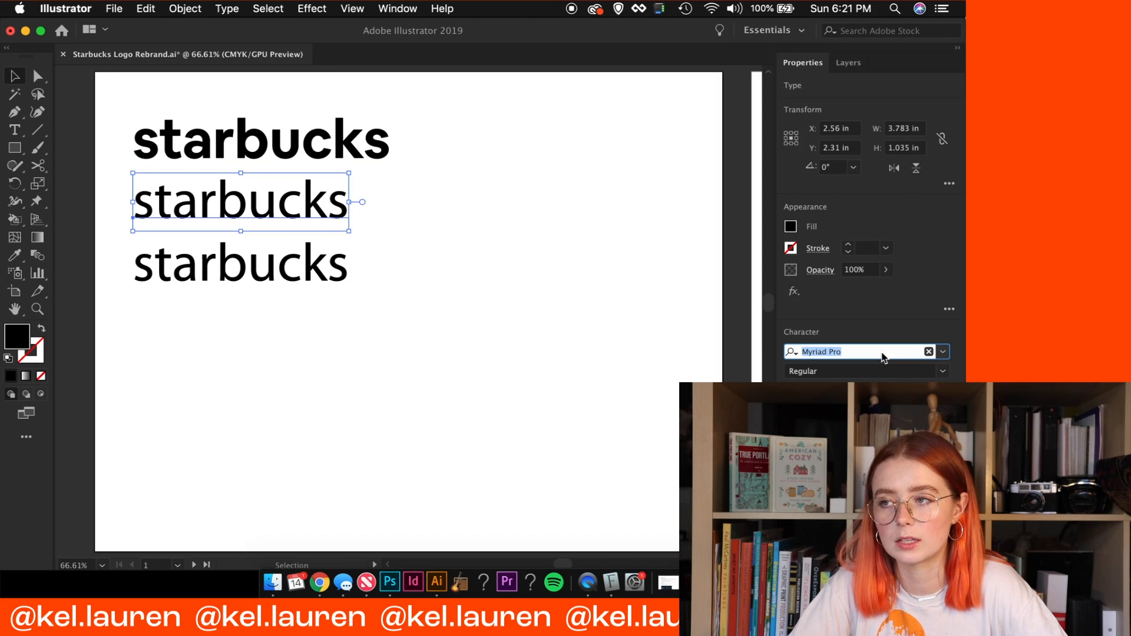
type("gotham")
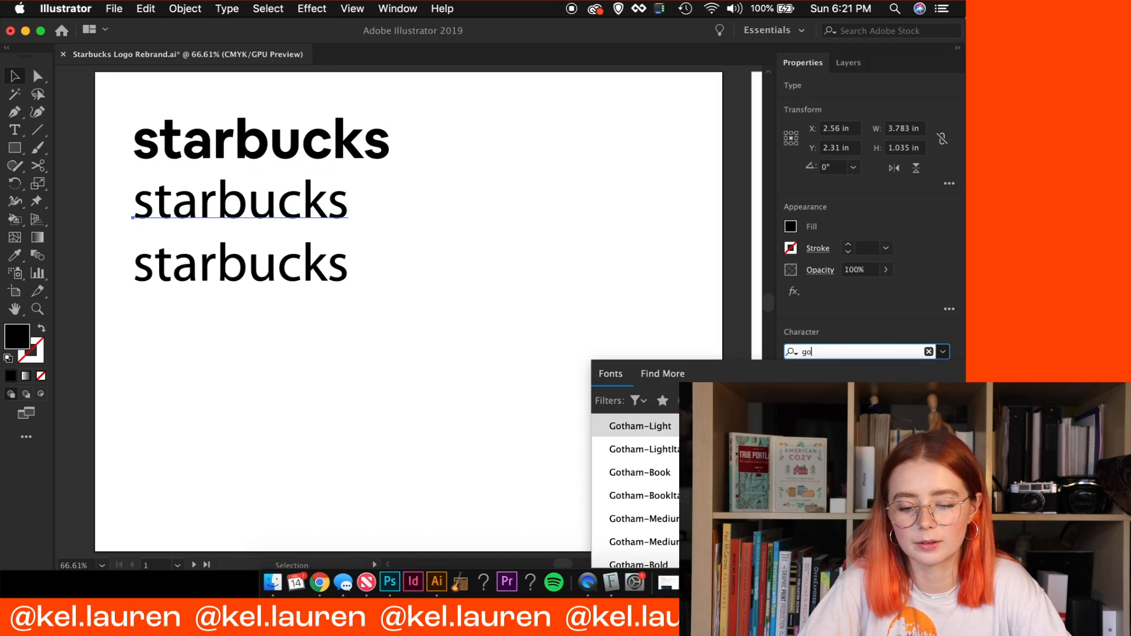
key("Down")
key("Down")
key("Down")
key("Down")
key("Down")
key("Down")
key("Return")
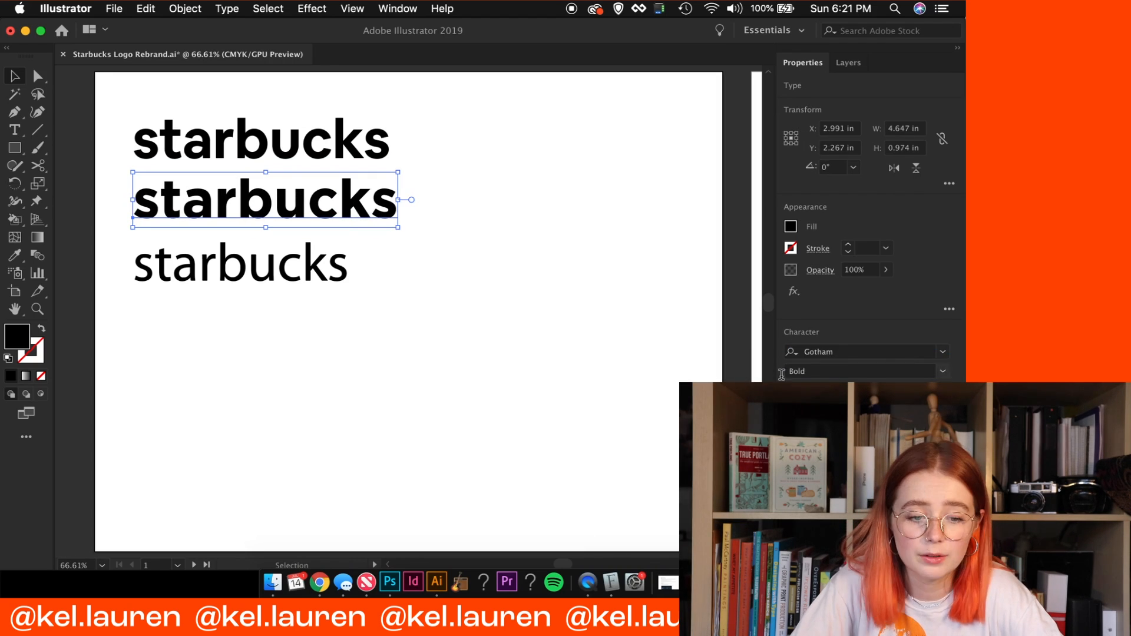
Switch to Chrome and browse sans serif typefaces on Adobe Fonts with "starbucks" as the sample text
left_click(255, 235)
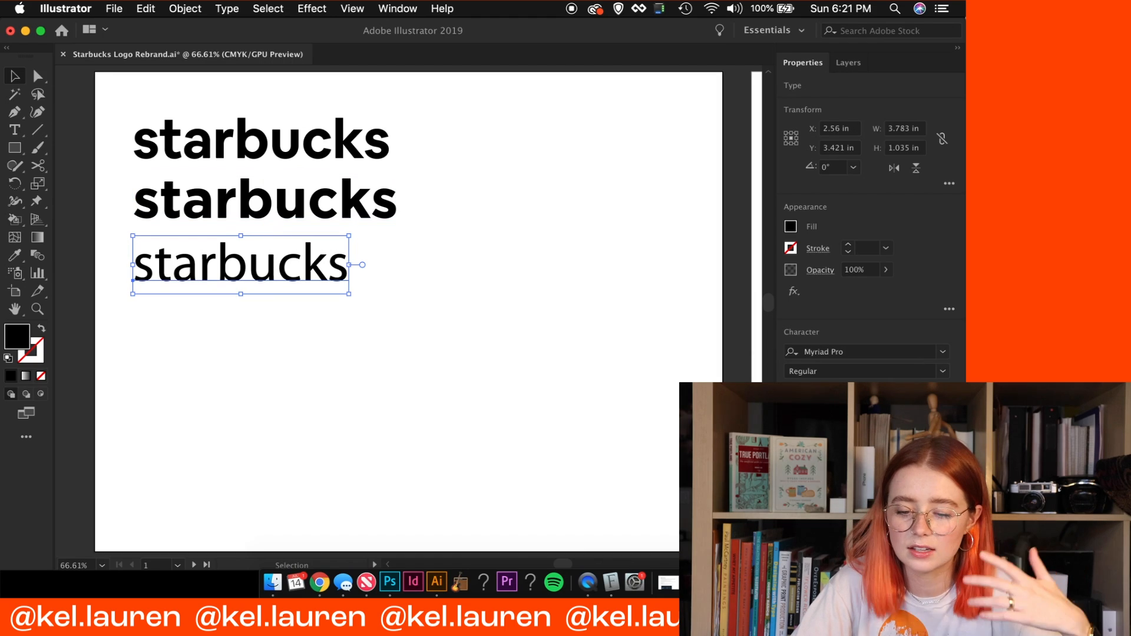
left_click(843, 352)
left_click(320, 582)
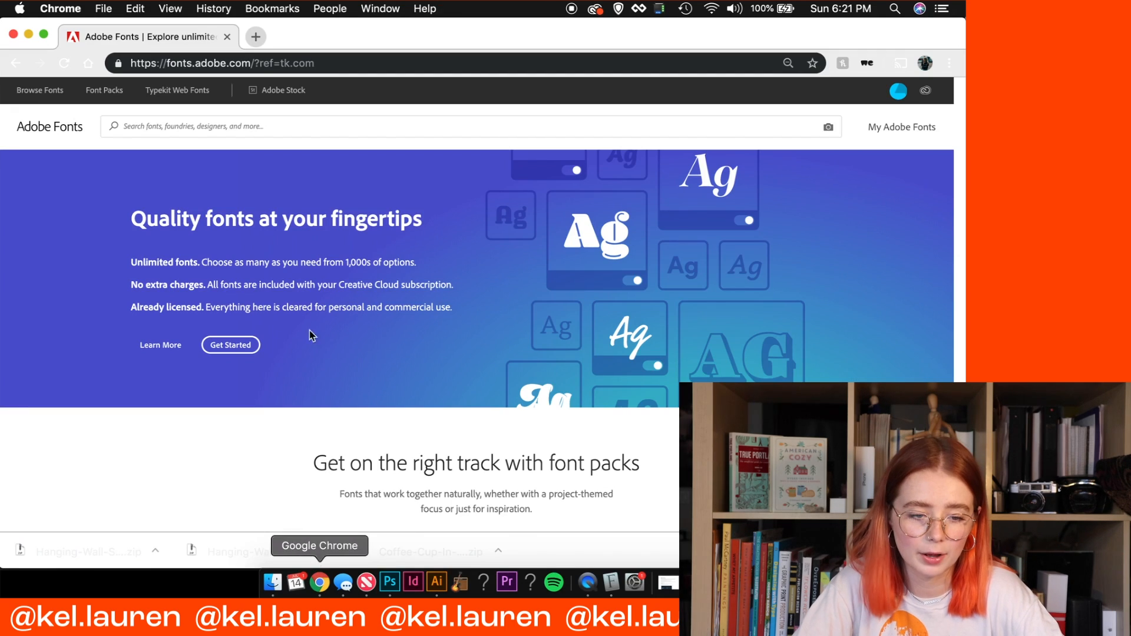
left_click(41, 91)
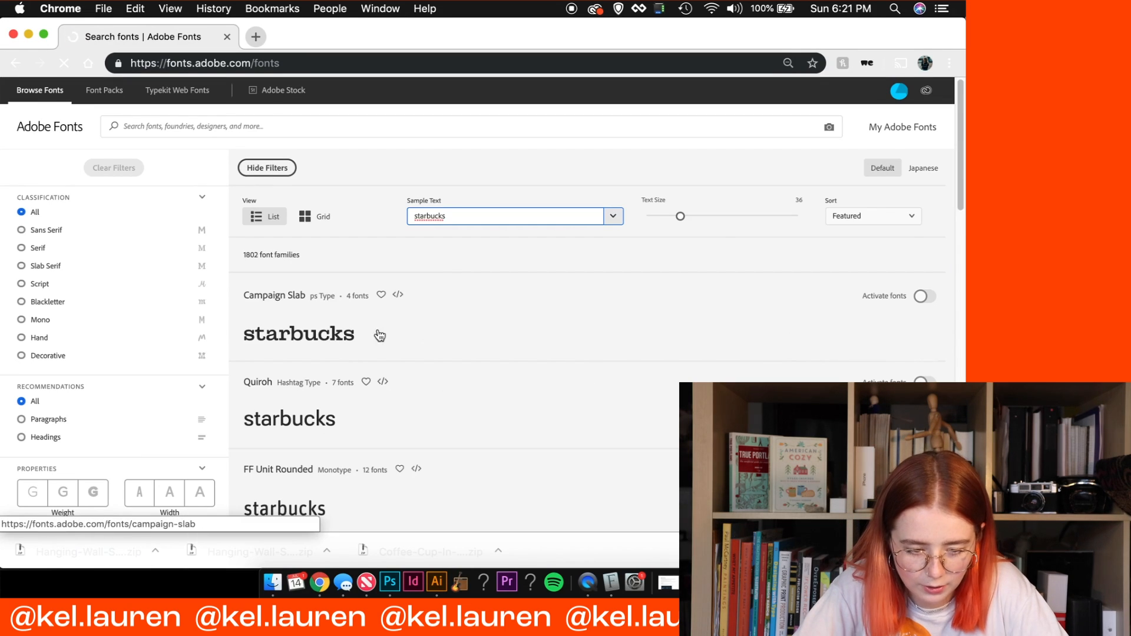
scroll(487, 336, "down", 2)
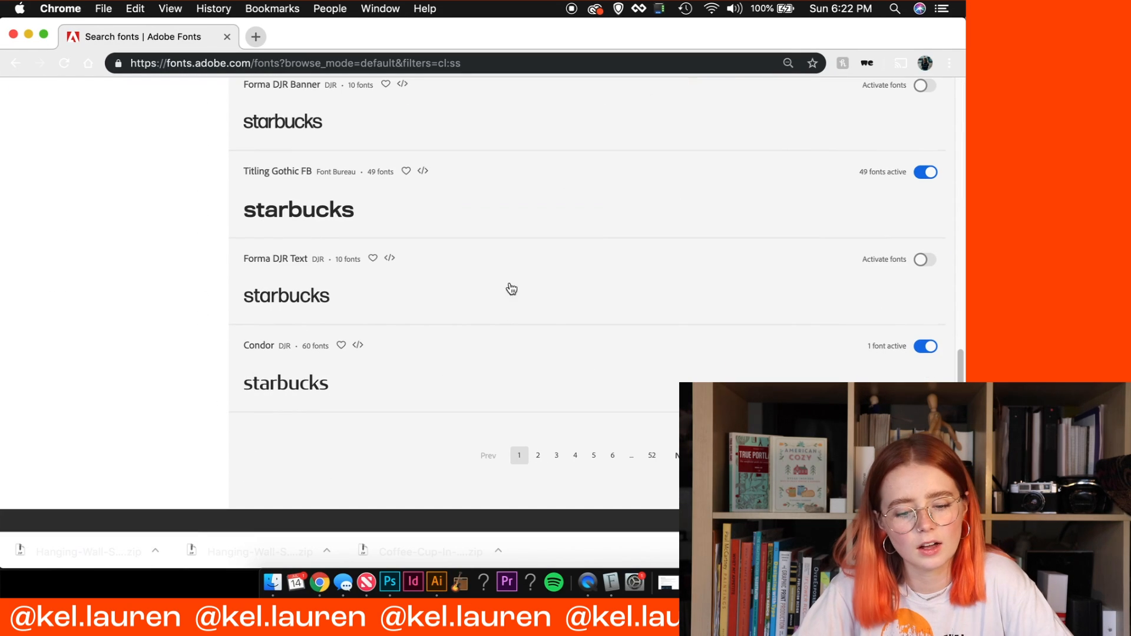
Switch back to Illustrator and set the bottom "starbucks" word in TitlingGothicFB Normal Bold with wider letter spacing
left_click(439, 586)
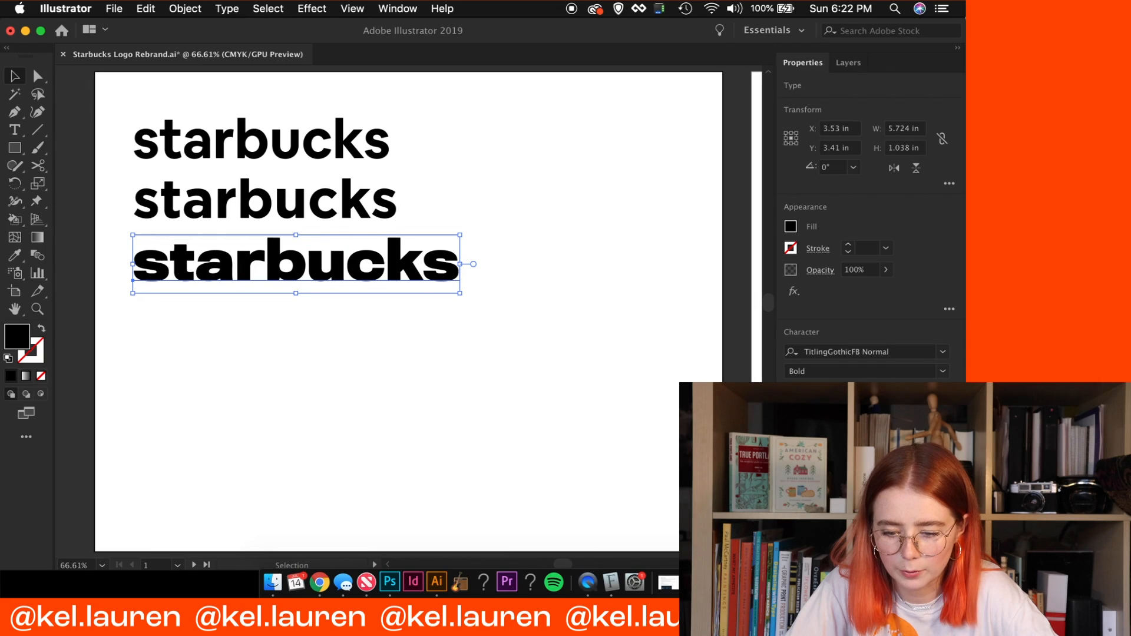
left_click_drag(459, 264, 499, 264)
left_click(491, 359)
mouse_move(489, 352)
left_mouse_down()
mouse_move(277, 125)
mouse_move(482, 297)
mouse_move(489, 348)
left_mouse_up()
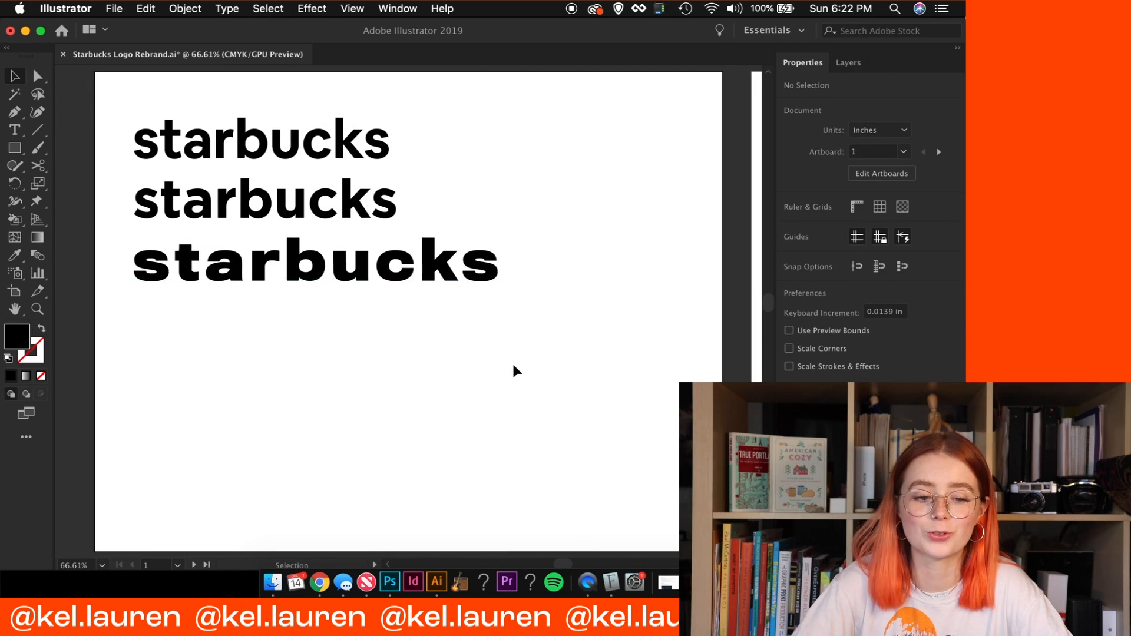
Overlay the Gotham word on the Airbnb Cereal word at about 29% opacity to compare their letterforms
key("super+equal")
key("super+equal")
key("super+0")
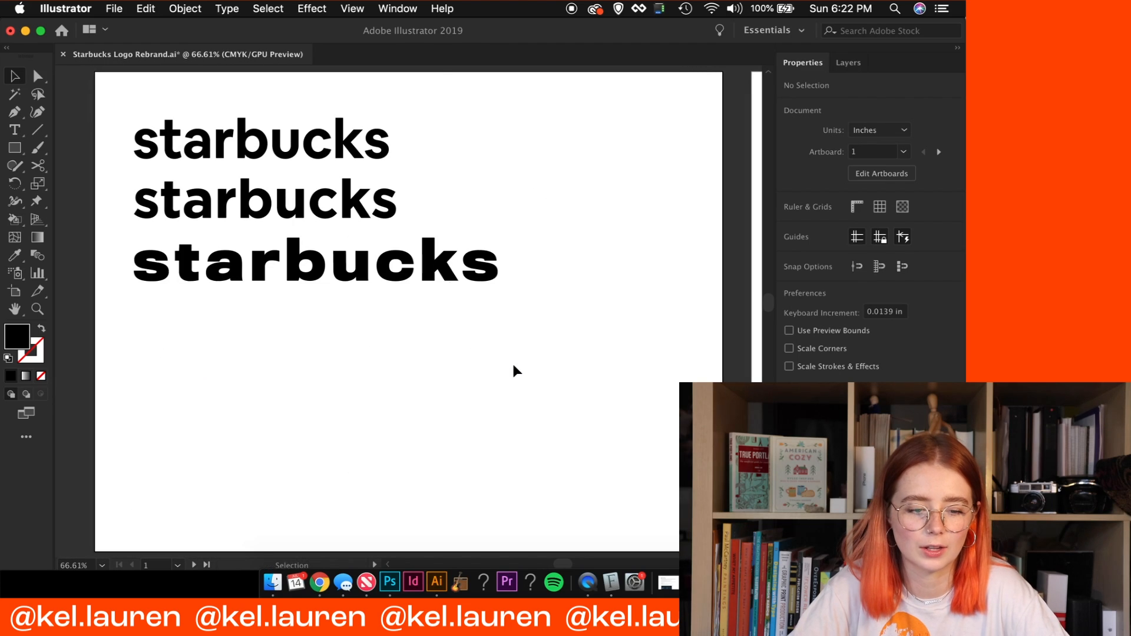
left_click_drag(315, 219, 315, 158)
key("super+equal")
key("super+equal")
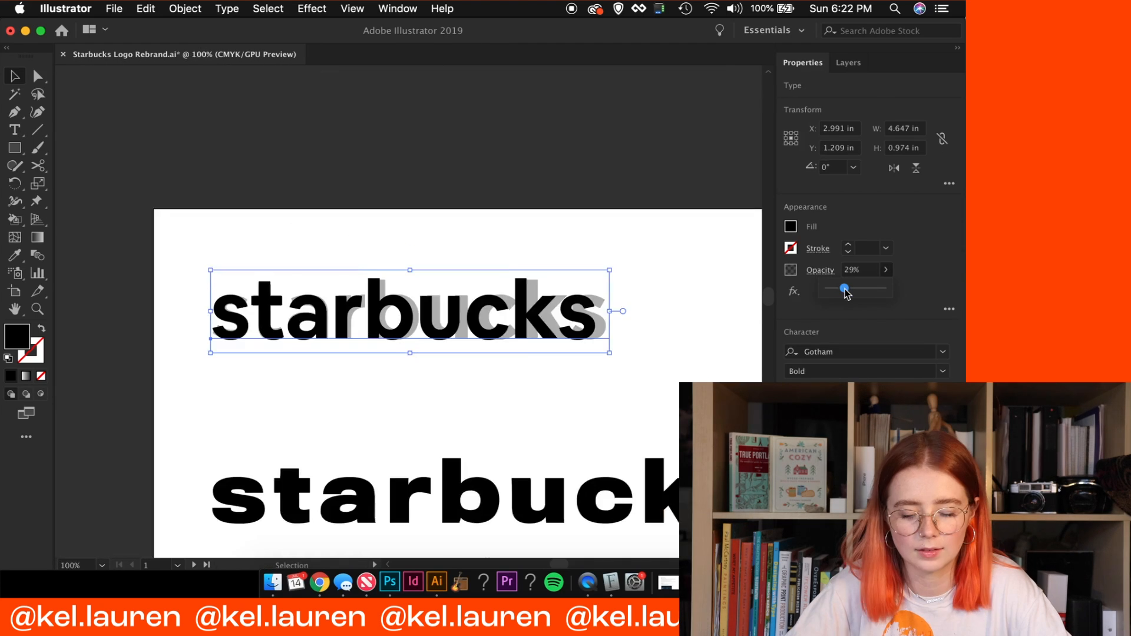
left_click(511, 179)
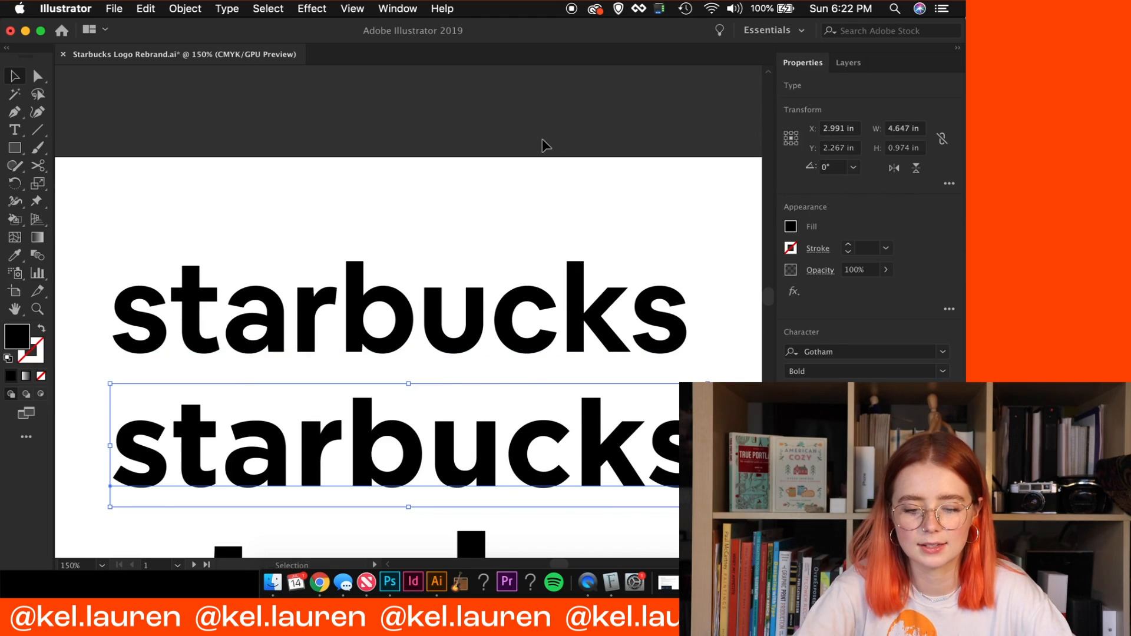
Examine the letterforms of the three "starbucks" font variants up close and side by side
left_click(542, 139)
key("ctrl+minus")
key("super+plus")
key("super+plus")
scroll(543, 139, "left", 3)
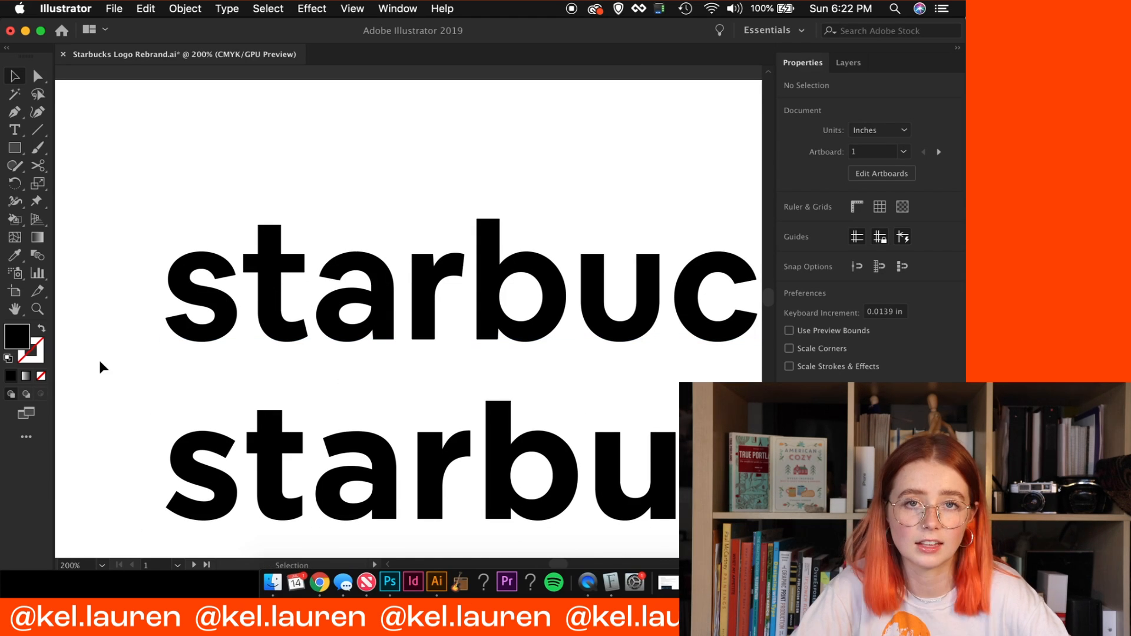
key("ctrl+minus")
scroll(428, 373, "right", 3)
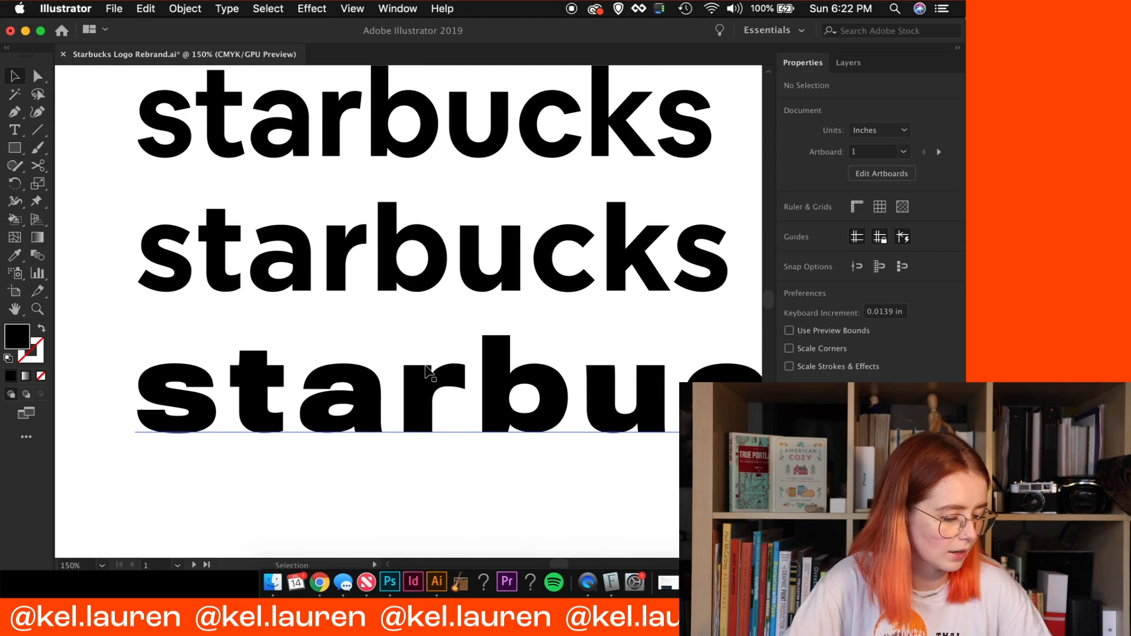
key("ctrl+minus")
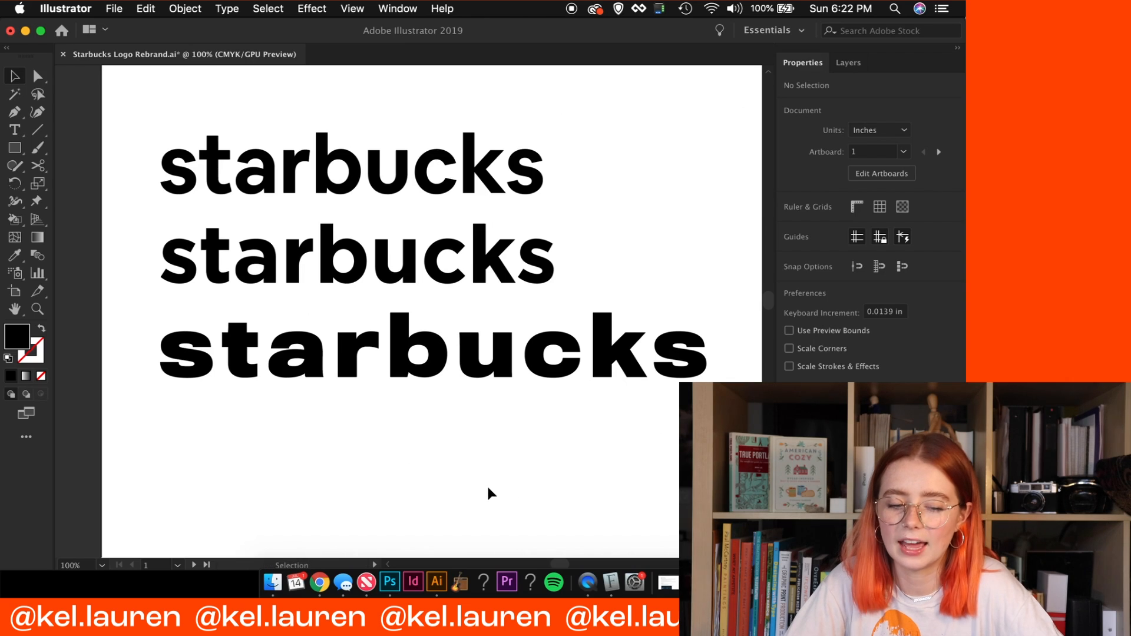
Delete the Gotham version of the word and move the Titling Gothic version up beneath the Airbnb Cereal one
left_click_drag(508, 495, 441, 374)
left_click(544, 466)
left_click(545, 260)
key("Delete")
left_click_drag(471, 341, 446, 174)
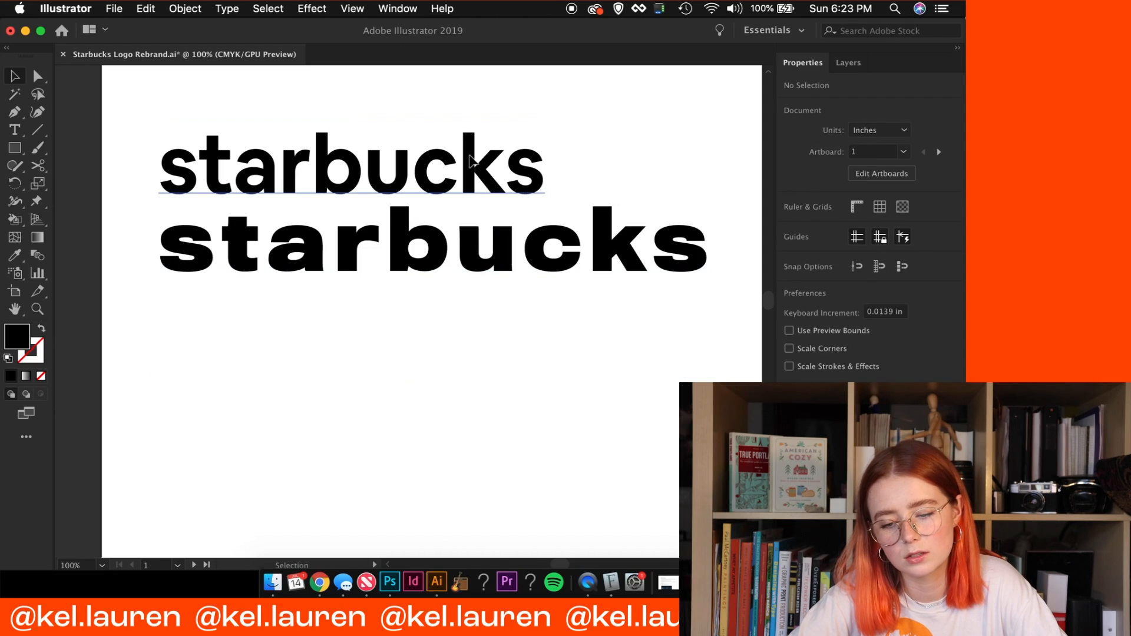
Turn the Airbnb Cereal word into a smaller "coffee roasters" tagline in Medium weight, centred beneath the bold "starbucks" wordmark
left_click(466, 155)
left_click(943, 372)
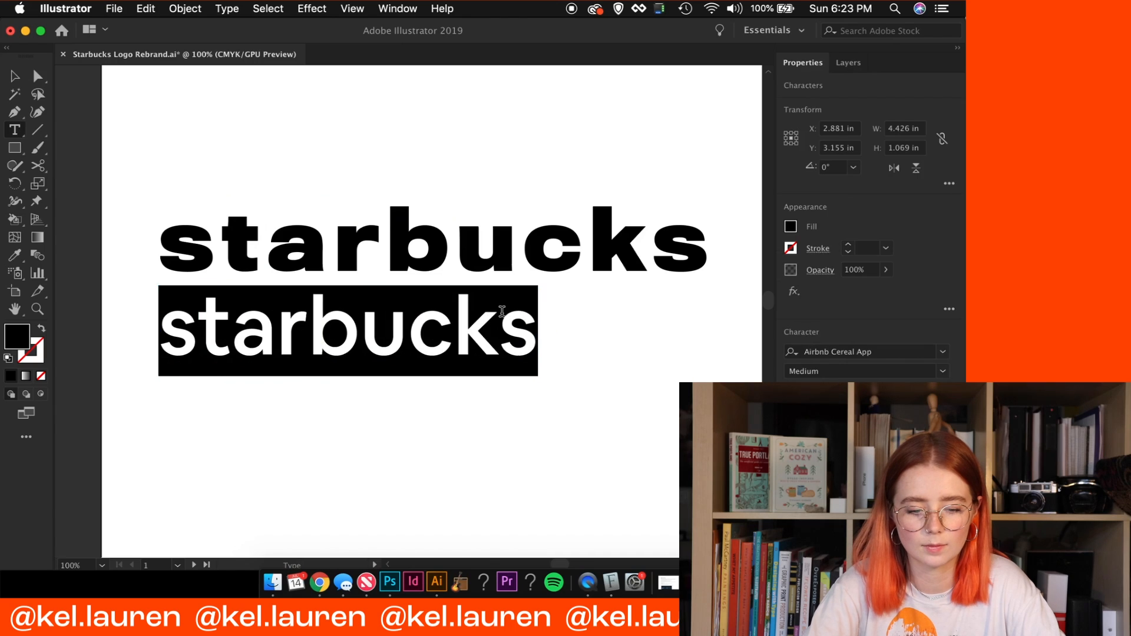
type("coffee roast")
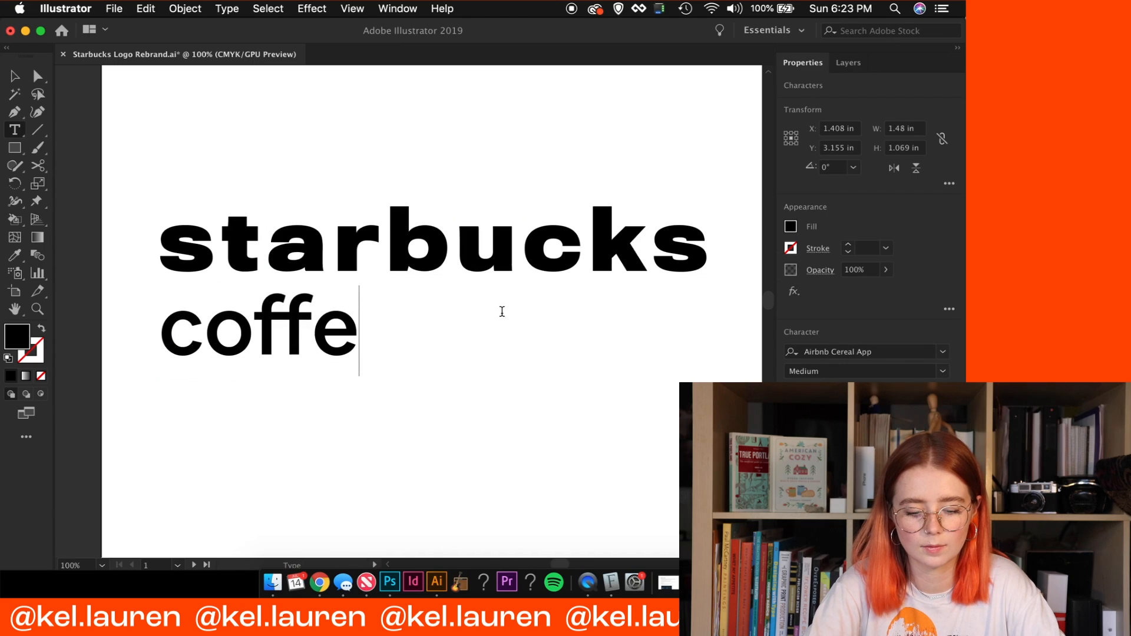
type("ers")
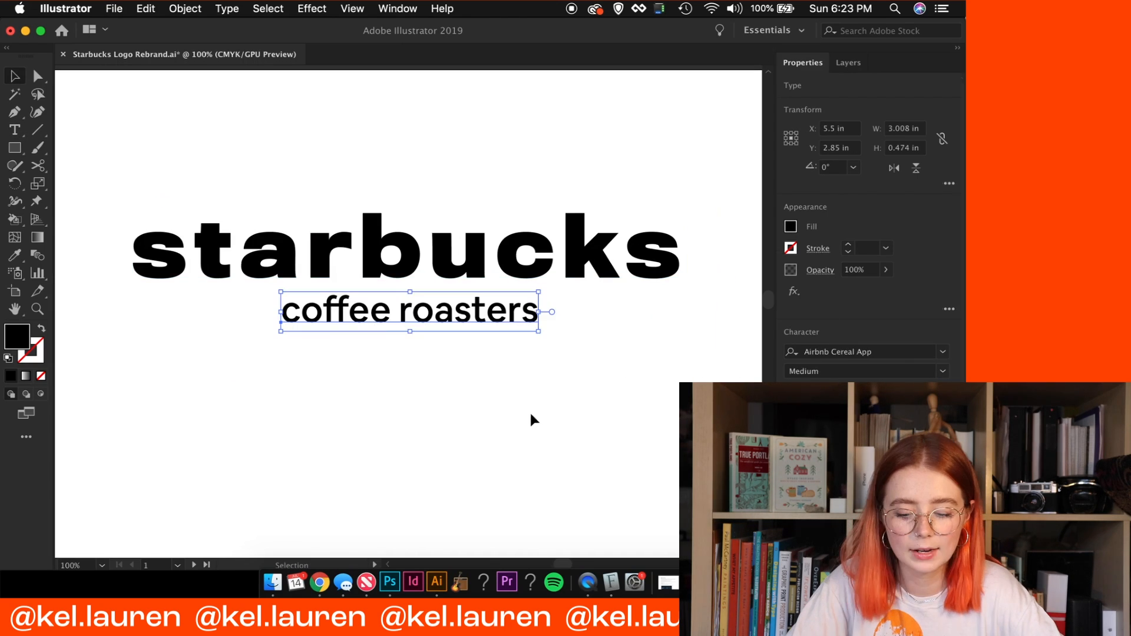
left_click(527, 415)
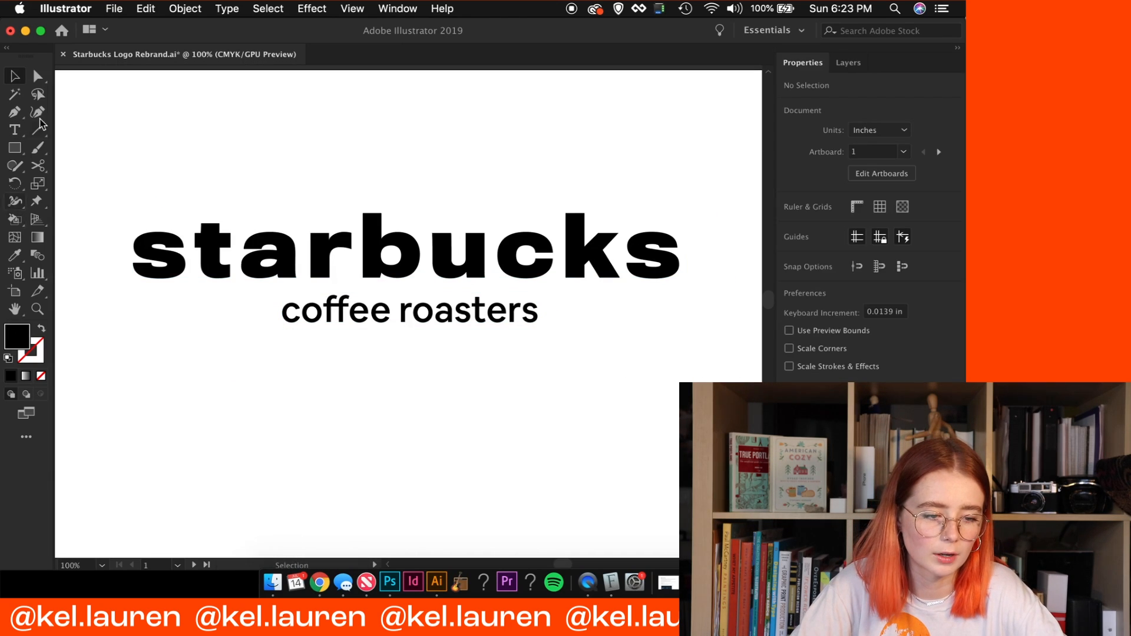
Draw a black five-pointed star over the letter a and move it about 0.75 in straight up above the wordmark
left_click(15, 147)
left_click_drag(15, 151, 76, 218)
left_click_drag(389, 389, 422, 437)
key("v")
left_click_drag(391, 255, 391, 163)
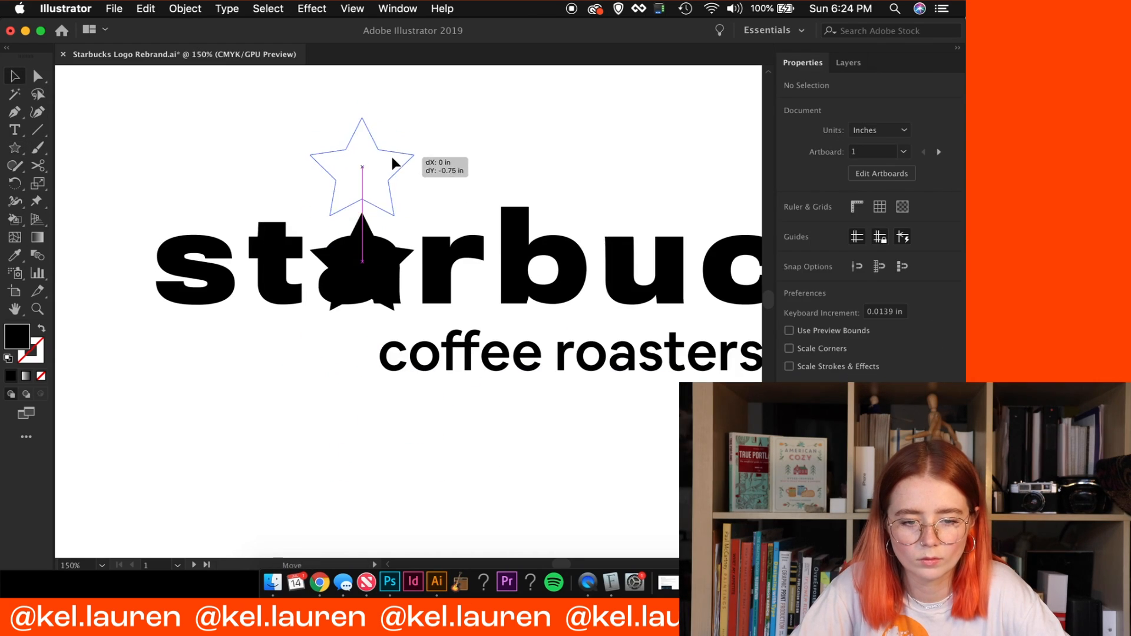
left_click(553, 122)
scroll(308, 324, "right", 1)
Place a copy of the bold "starbucks" wordmark about 3.2 in straight below the original
left_click(375, 272)
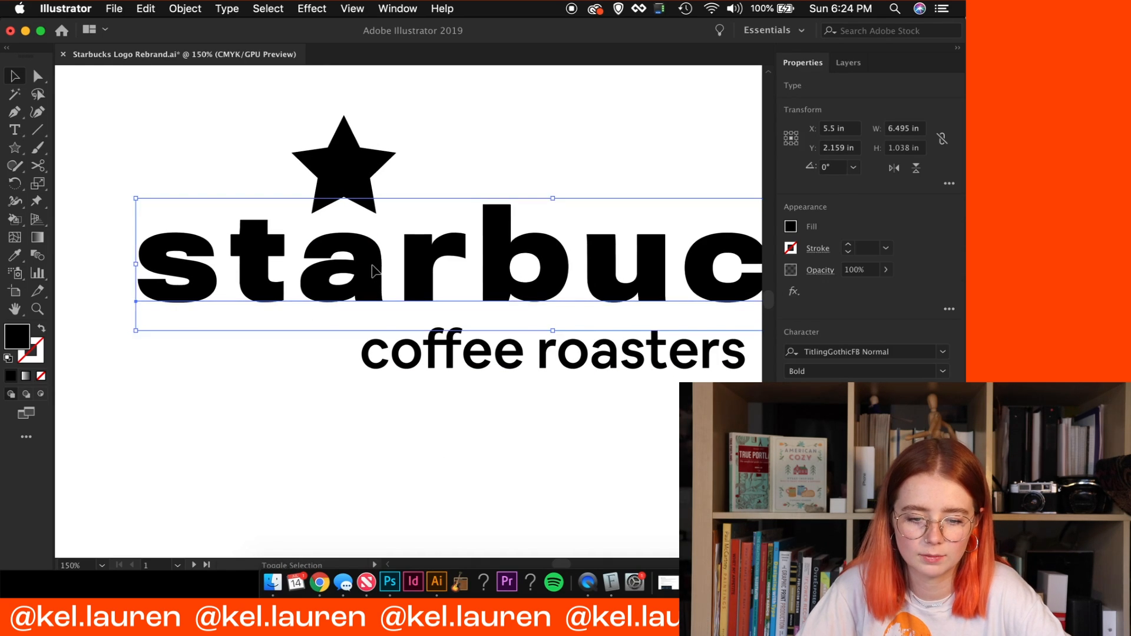
key("alt+shift+Down")
key("shift+Down")
key("shift+Down")
key("shift+Down")
key("shift+Down")
key("shift+Down")
key("shift+Down")
key("shift+Down")
key("shift+Down")
key("shift+Down")
key("shift+Down")
key("shift+Down")
key("shift+Down")
key("shift+Down")
key("shift+Down")
key("shift+Down")
key("shift+Down")
key("shift+Down")
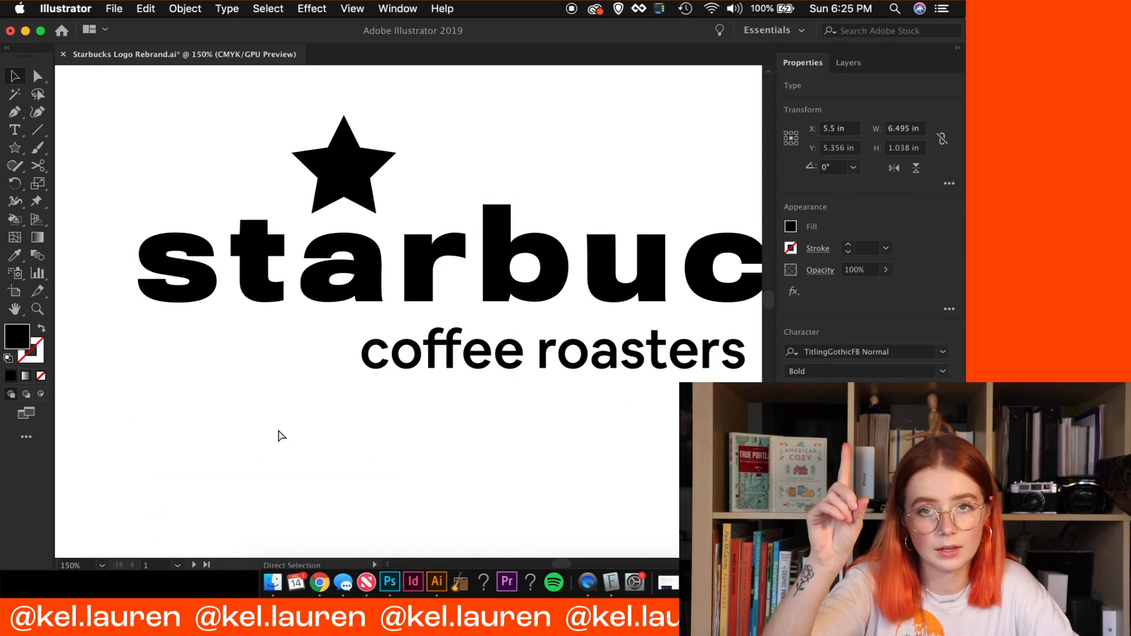
key("super+s")
Convert the upper "starbucks" wordmark to outlines and ungroup its letters
left_click(402, 272)
key("super+shift+o")
key("super+shift+g")
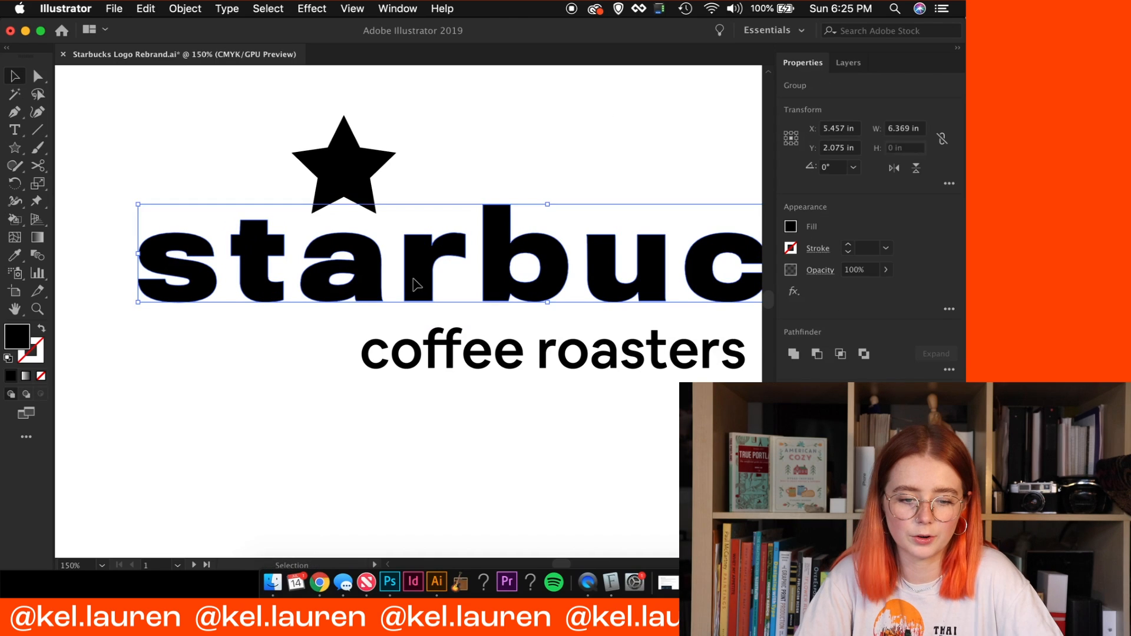
left_click(333, 350)
Delete the letter a from the outlined wordmark and move the star into its place
left_click(366, 271)
key("Delete")
left_click_drag(358, 165, 359, 256)
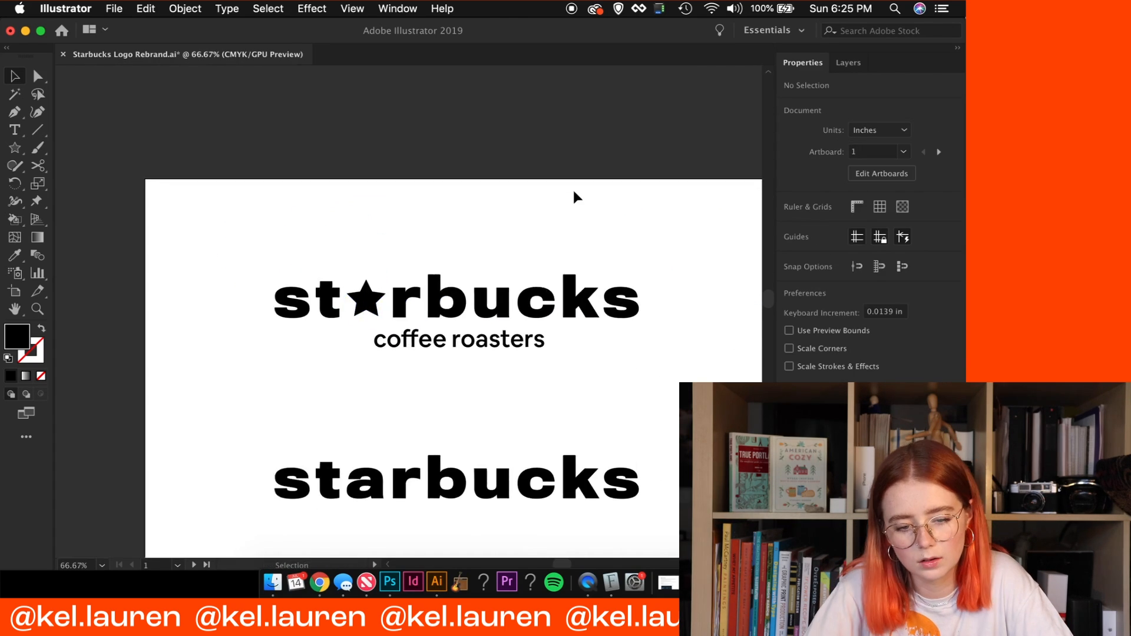
Adjust the fit of the star between the letters t and r by enlarging it
key("super+equal")
scroll(487, 227, "up", 2)
scroll(486, 223, "down", 5)
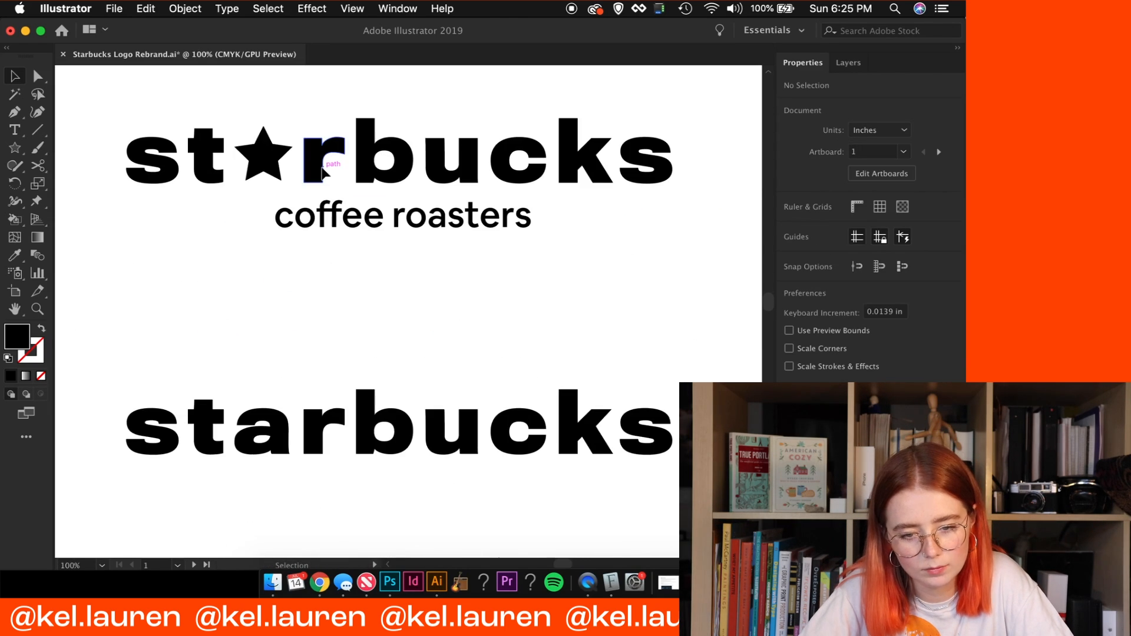
scroll(328, 165, "up", 2)
scroll(329, 166, "left", 2)
left_click(318, 230)
key("super+equal")
key("super+equal")
left_click_drag(443, 296, 450, 301)
key("Right")
key("super+z")
left_click_drag(450, 128, 478, 108)
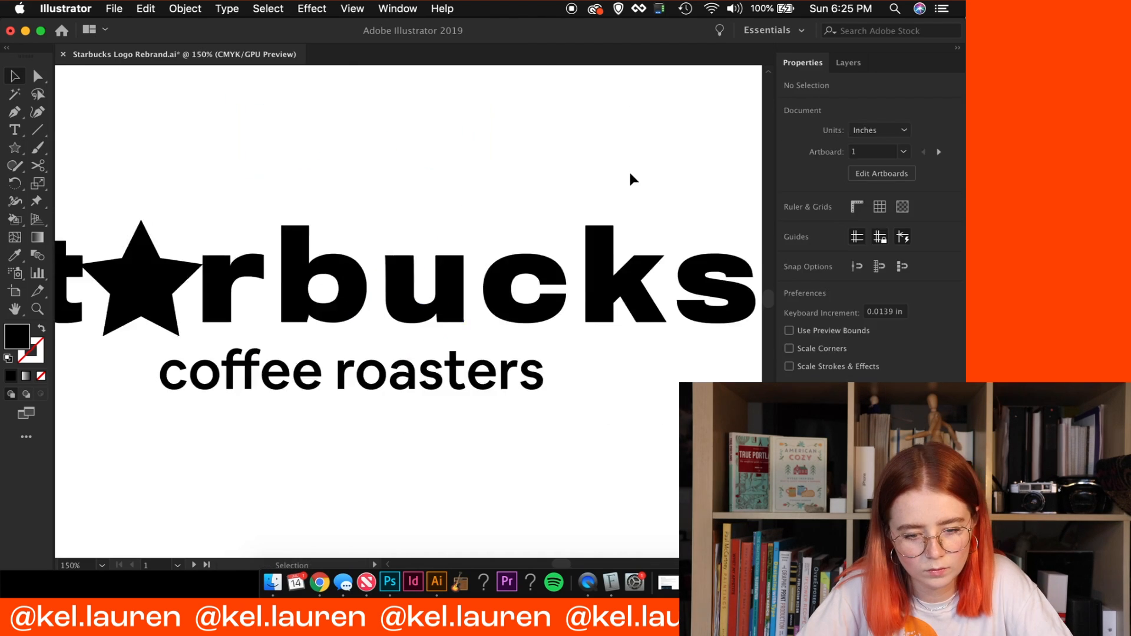
Shorten the tagline to "coffee" and reposition it beneath the star wordmark
scroll(628, 174, "left", 2)
key("super+minus")
scroll(528, 168, "down", 3)
double_click(435, 293)
left_click_drag(414, 286, 458, 319)
key("BackSpace")
key("Escape")
left_click_drag(408, 289, 498, 357)
left_click_drag(548, 318, 492, 313)
left_click(490, 366)
Select the star wordmark's letters together with the "coffee" tagline and centre them horizontally
left_click(305, 227)
left_click(397, 224, "shift")
mouse_move(139, 154)
left_mouse_down()
mouse_move(517, 273)
mouse_move(716, 274)
left_mouse_up()
scroll(644, 265, "right", 2)
left_click(314, 288, "shift")
left_click(844, 354)
Move the plain "starbucks" wordmark off the artboard past its lower-left corner and shift the star logo up and to the left
key("super+0")
left_click_drag(538, 373, 77, 537)
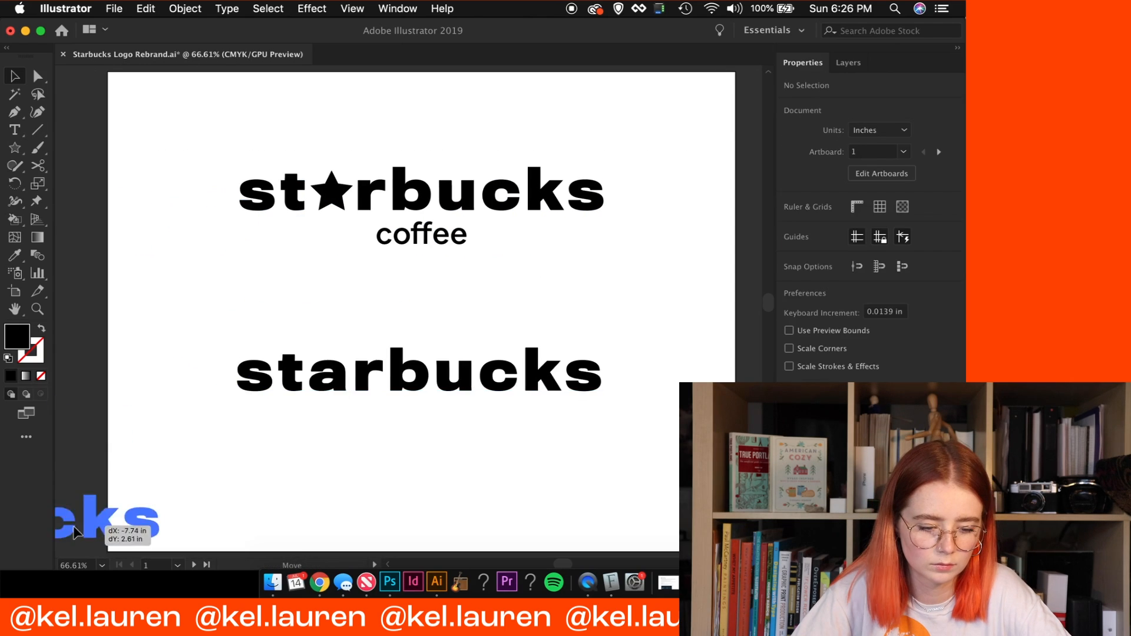
left_click_drag(396, 203, 330, 121)
left_click_drag(496, 179, 428, 169)
left_click(411, 207)
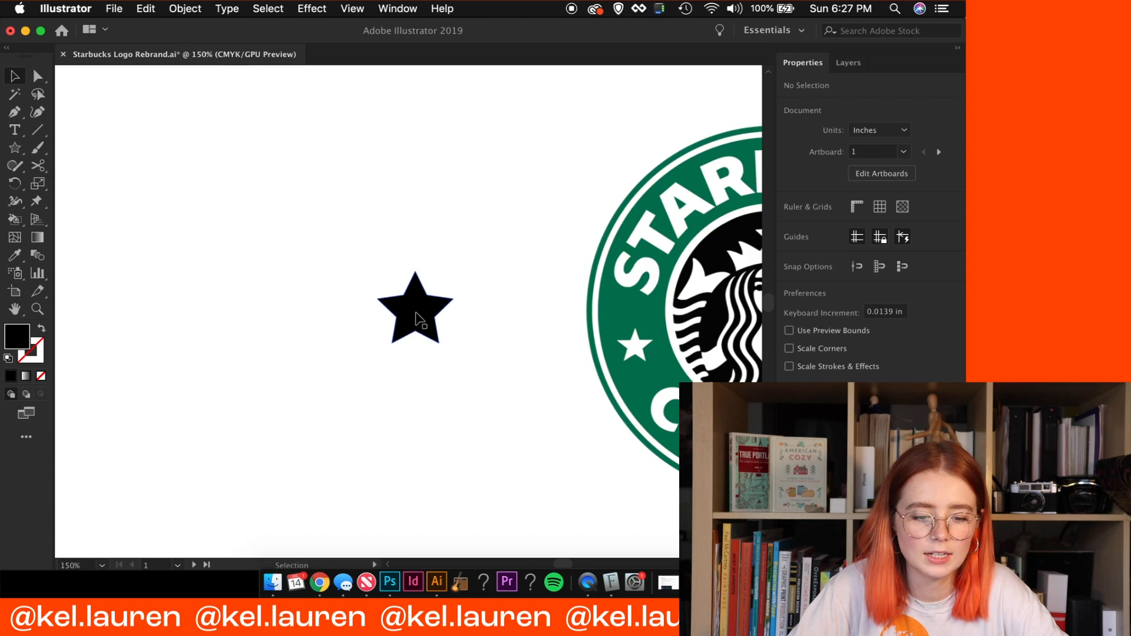
Move the loose star farther away from the round reference logo and enlarge it
left_click_drag(413, 320, 248, 319)
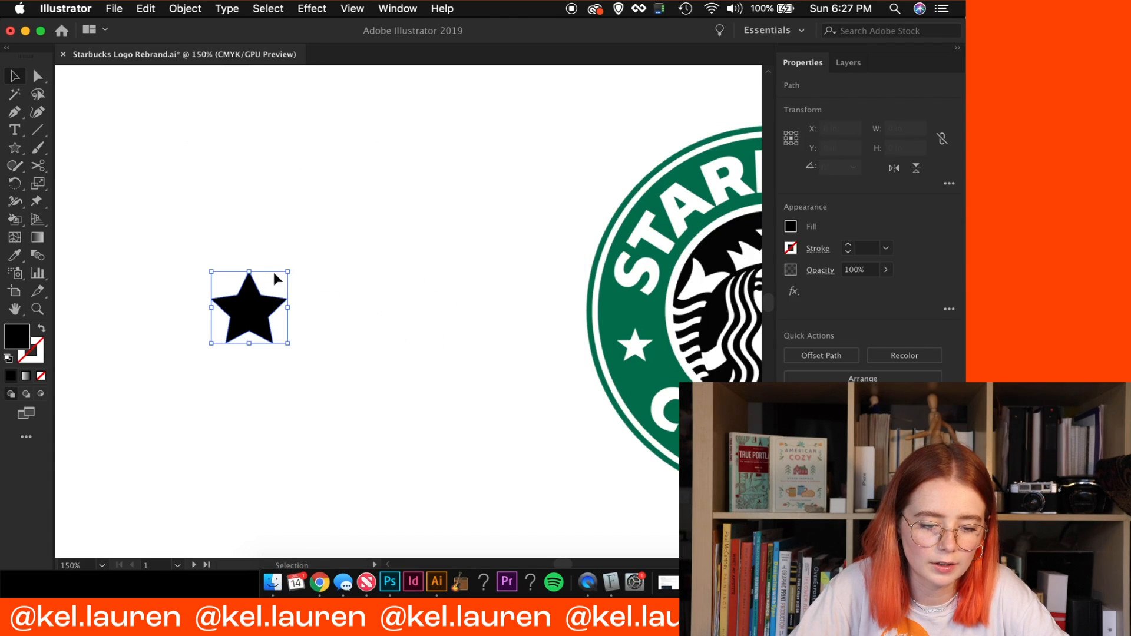
left_click_drag(289, 271, 314, 248)
left_click(387, 254)
mouse_move(380, 304)
left_mouse_down()
mouse_move(292, 283)
mouse_move(248, 293)
mouse_move(336, 281)
mouse_move(314, 280)
mouse_move(196, 308)
mouse_move(371, 304)
left_mouse_up()
left_click(210, 282)
left_click_drag(277, 222, 262, 233)
left_click_drag(293, 295, 240, 321)
left_click(279, 293)
Draw half of a crown base with two curved spikes beneath the star using the Pen tool
key("p")
left_click(199, 343)
left_click(254, 334)
left_click_drag(229, 316, 244, 318)
left_click(229, 315)
left_click_drag(210, 372, 403, 393)
left_click(281, 386, "shift")
left_click(281, 351)
Create a mirrored copy of the half crown and place it against the original half beneath the star
key("v")
left_click_drag(337, 363, 154, 383)
left_click_drag(155, 374, 155, 383)
left_click_drag(147, 330, 147, 341)
left_click_drag(197, 376, 201, 376)
left_click_drag(266, 379, 401, 382)
right_click(306, 390)
left_click_drag(297, 391, 194, 390)
Close the seam between the two crown halves and merge them into a single path
key("super+=")
key("super+=")
key("super+=")
left_click_drag(150, 448, 268, 434)
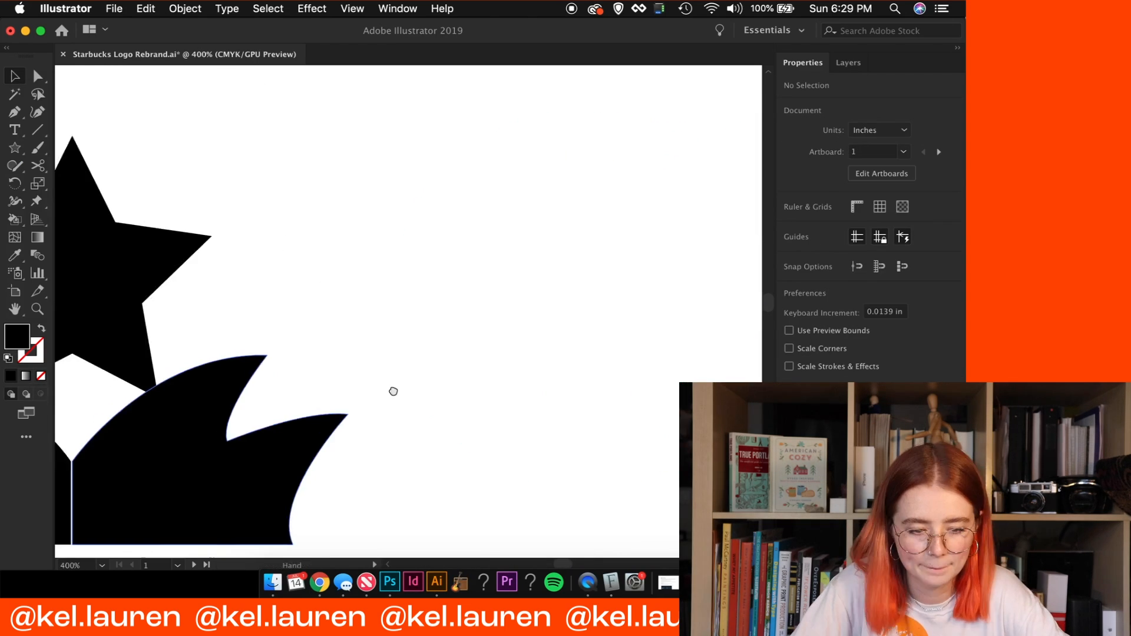
key("super+=")
key("super+=")
key("super+=")
key("super+=")
double_click(427, 333)
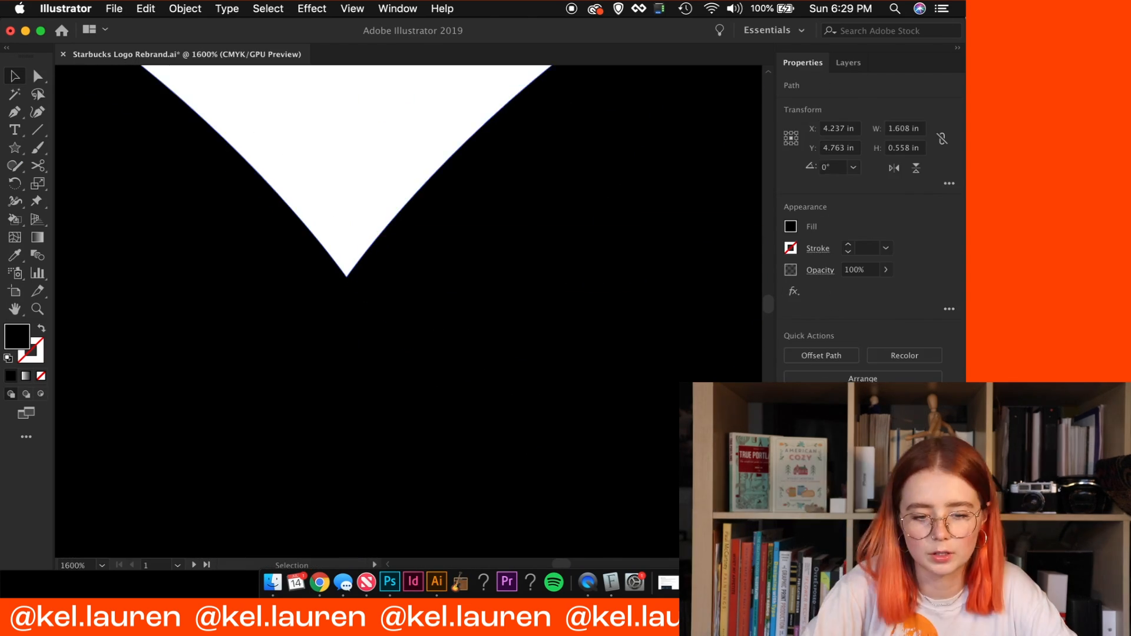
Select the star together with the crown base and centre both horizontally on the artboard
key("super+-")
key("super+-")
key("super+-")
key("super+-")
key("super+-")
key("super+a")
scroll(229, 266, "left", 5)
scroll(228, 267, "right", 4)
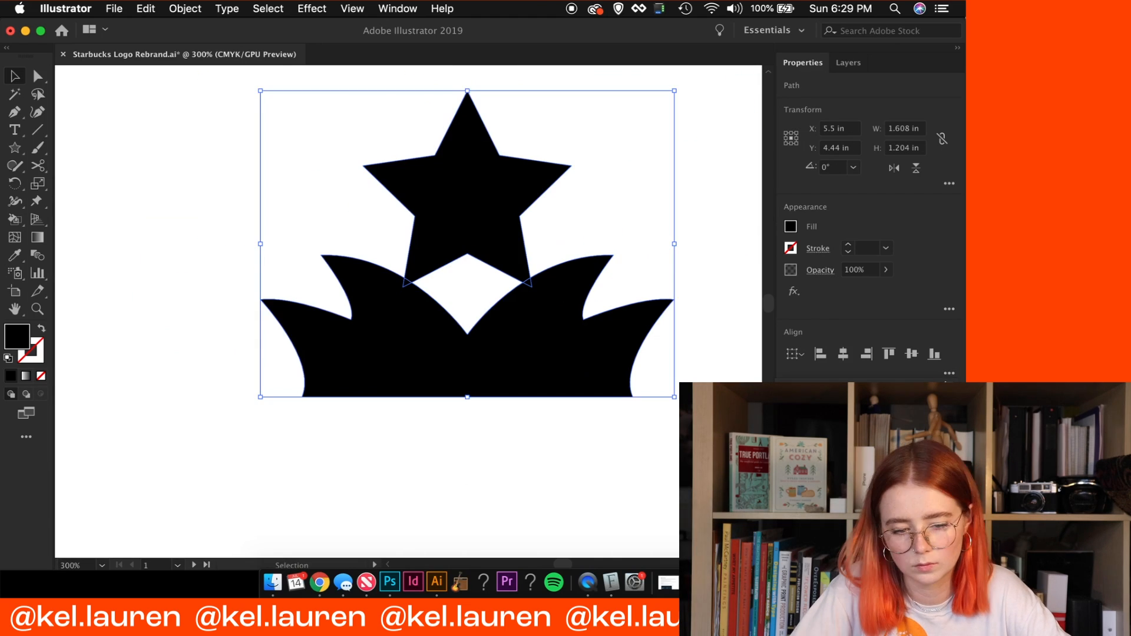
Select the star and the crown base together and move them straight upward
key("super+-")
key("super+-")
left_click(157, 538)
scroll(238, 408, "right", 3)
left_click(238, 405)
double_click(271, 386)
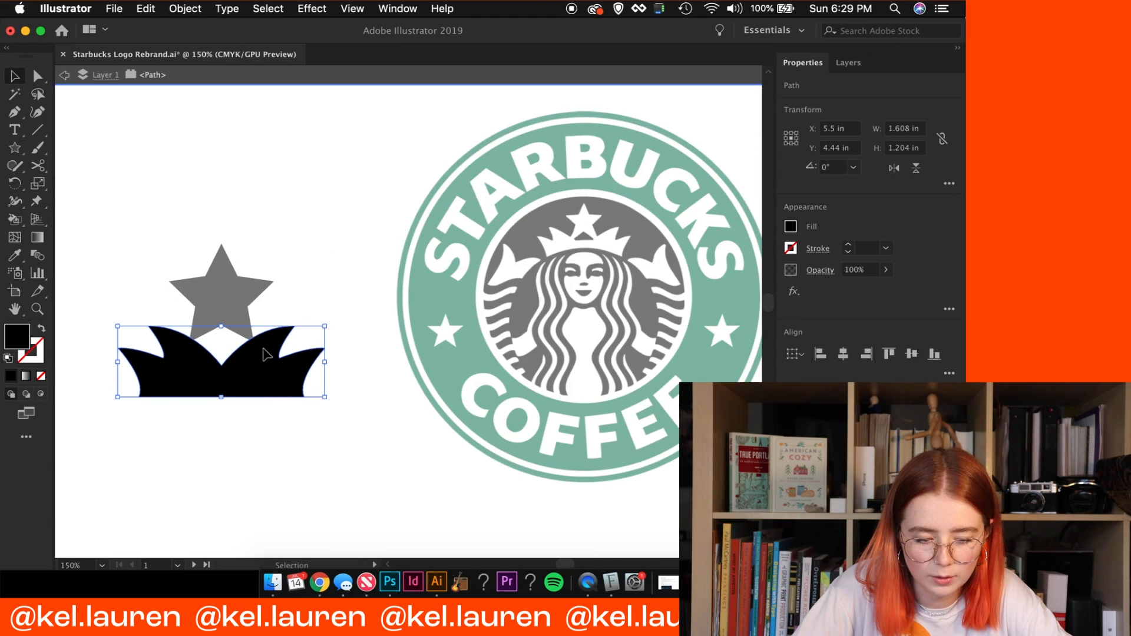
left_click(268, 417)
double_click(274, 426)
key("super+a")
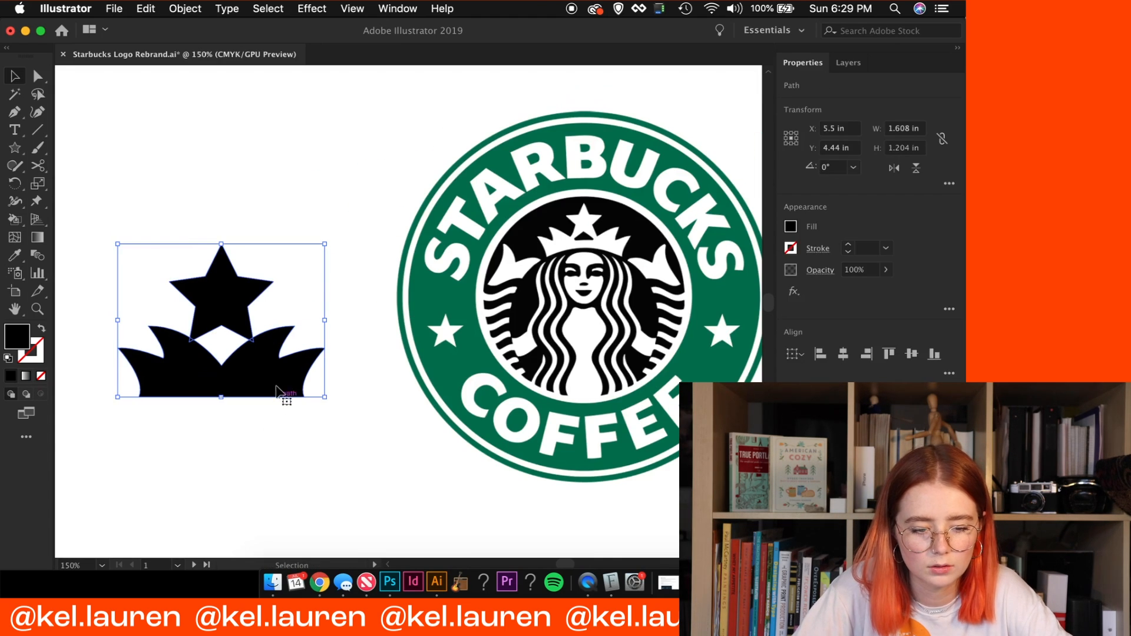
left_click_drag(279, 390, 279, 326)
left_click(282, 247)
left_click(214, 226)
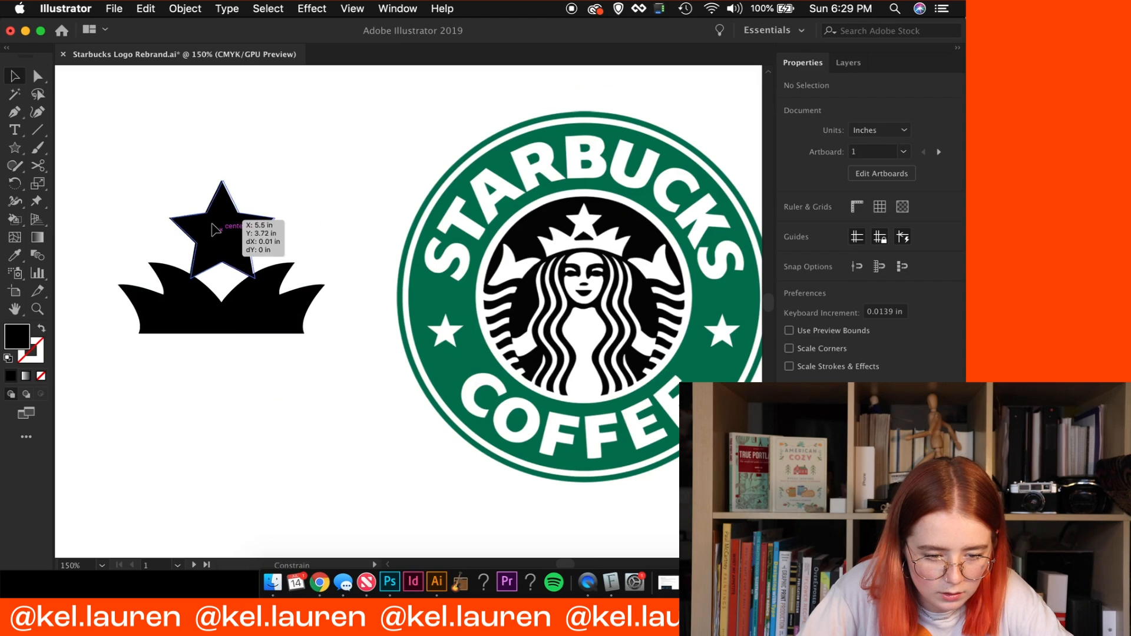
left_click(293, 212)
left_click_drag(348, 207, 365, 199)
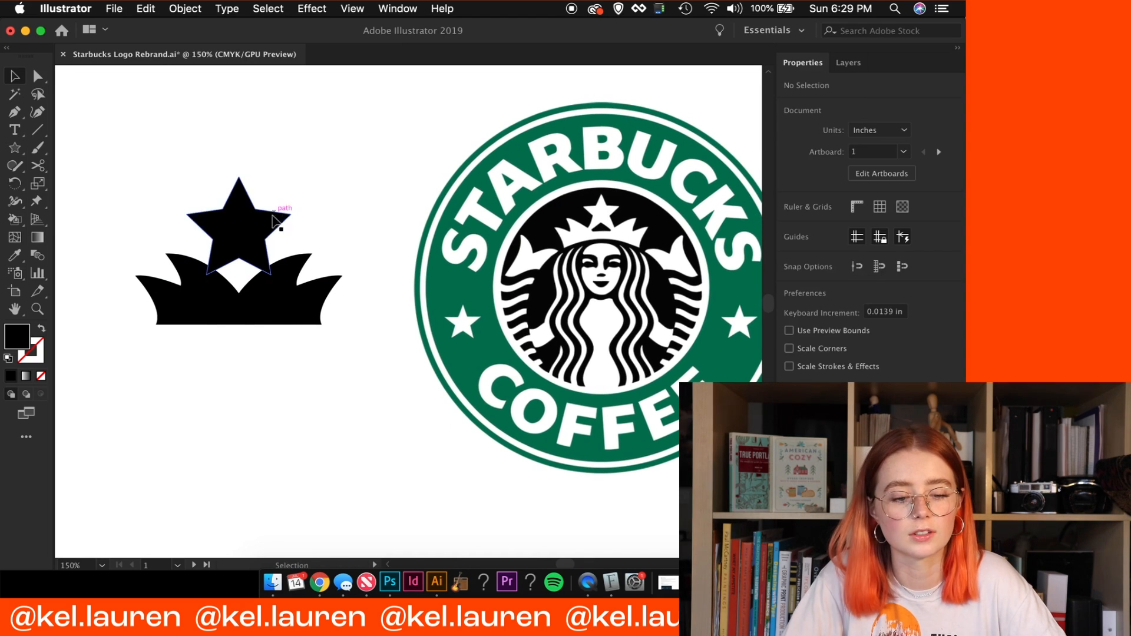
Round the sharp corners of the star and the crown base
left_click_drag(272, 215, 339, 219)
key("super+equal")
key("super+equal")
left_click_drag(357, 371, 94, 375)
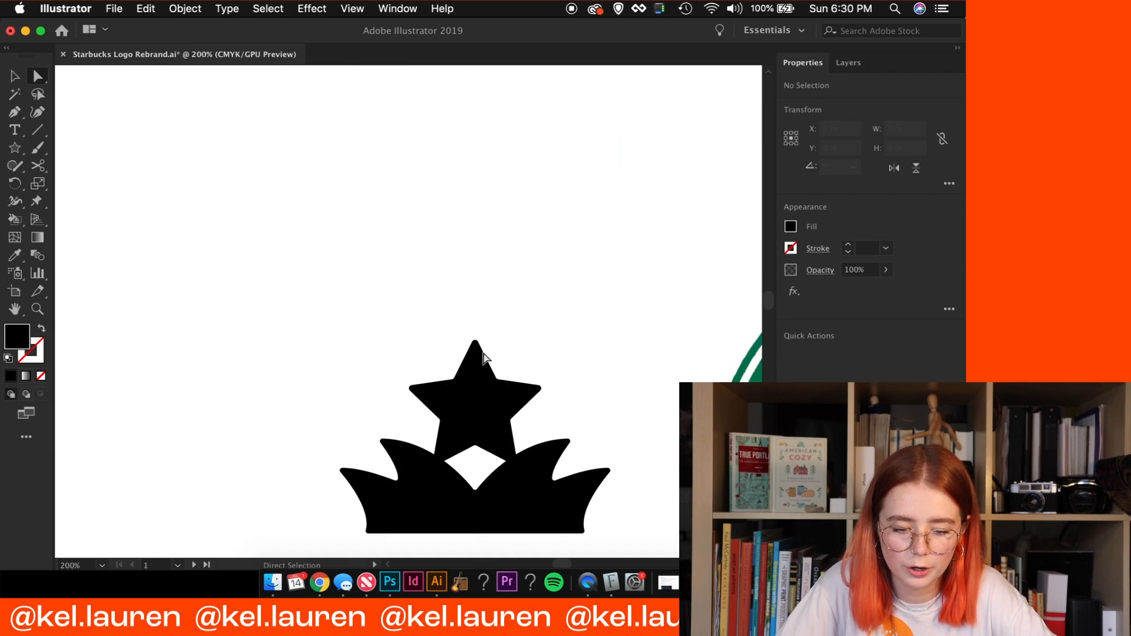
left_click(483, 357)
Replace the sharp star in the "starbucks" wordmark with a scaled-down copy of the crown's rounded star
left_click_drag(228, 222, 432, 414)
scroll(399, 329, "down", 10)
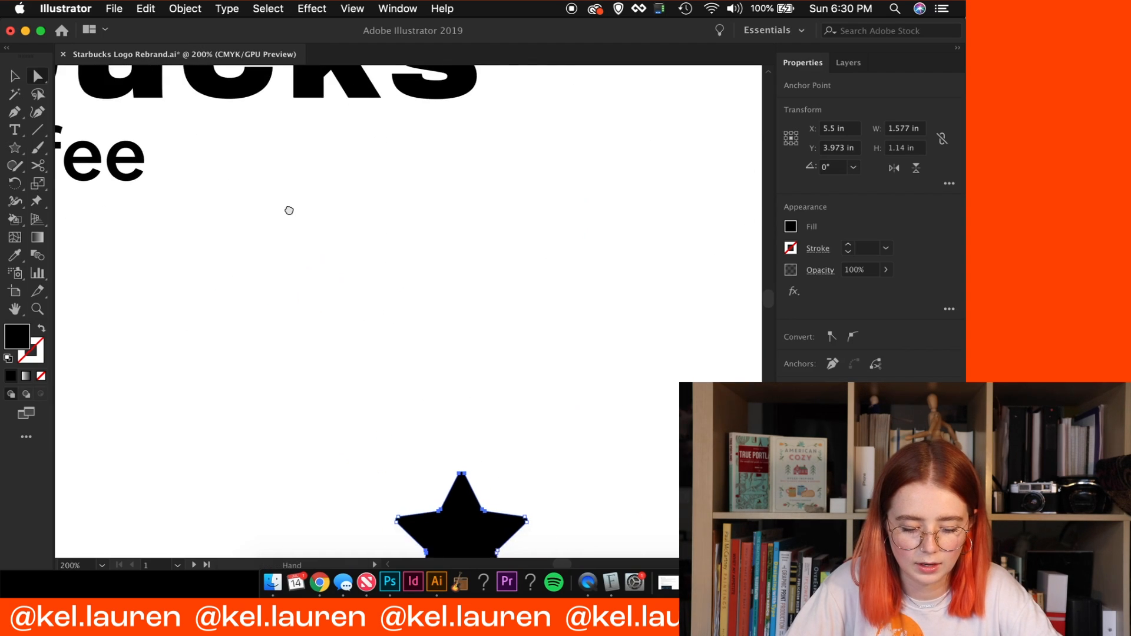
key("v")
double_click(492, 360)
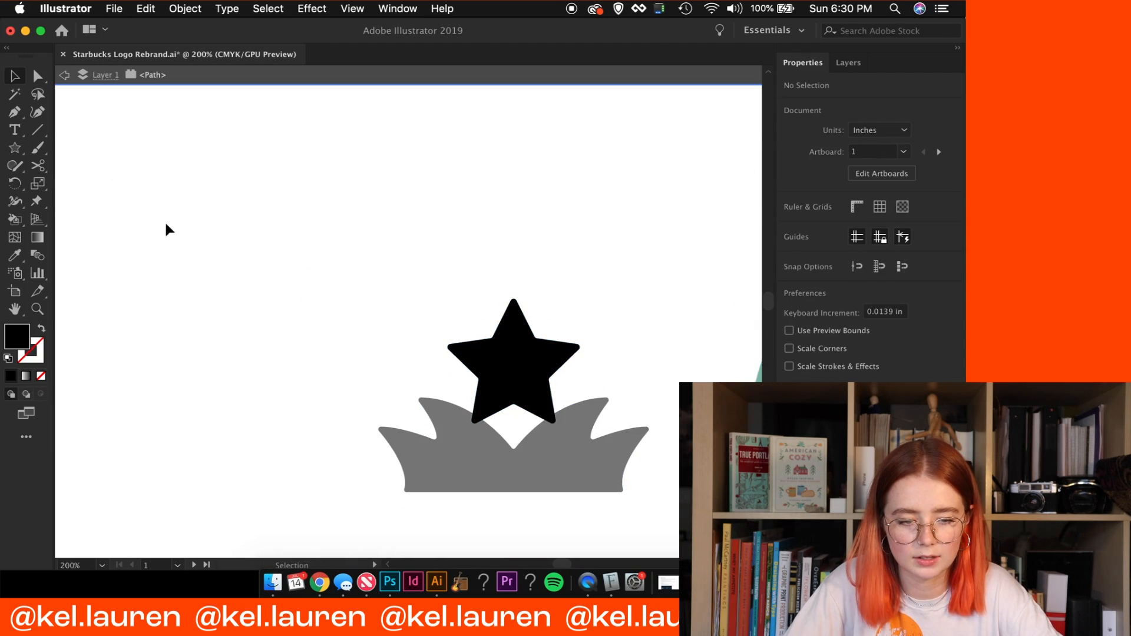
left_click_drag(165, 220, 407, 398)
left_click_drag(260, 258, 402, 361)
left_click_drag(391, 311, 355, 261)
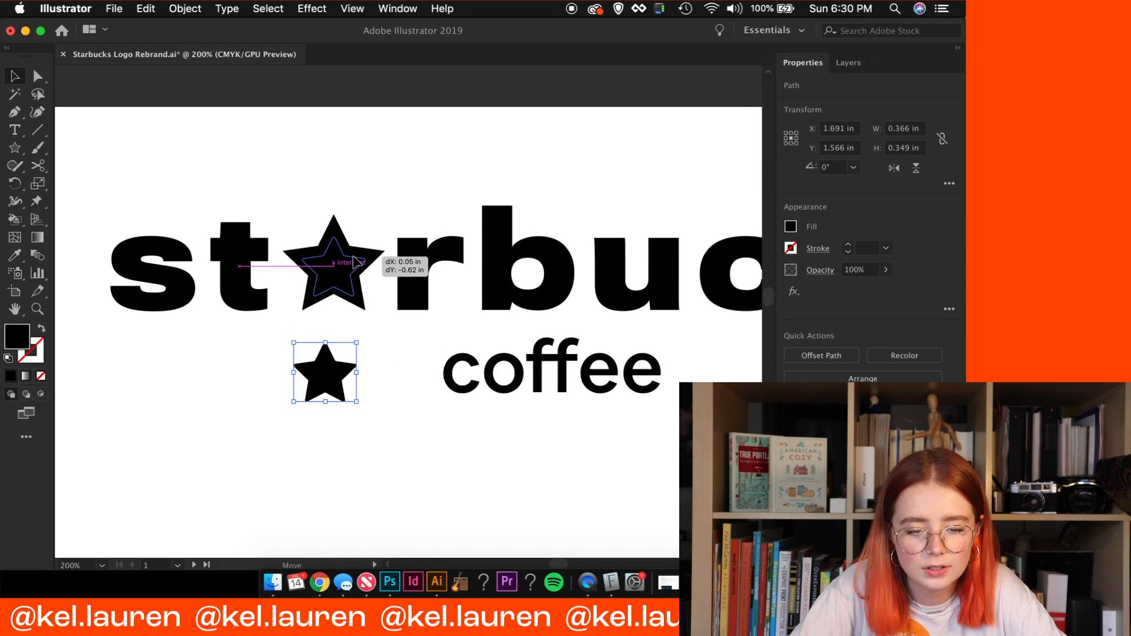
left_click(285, 325)
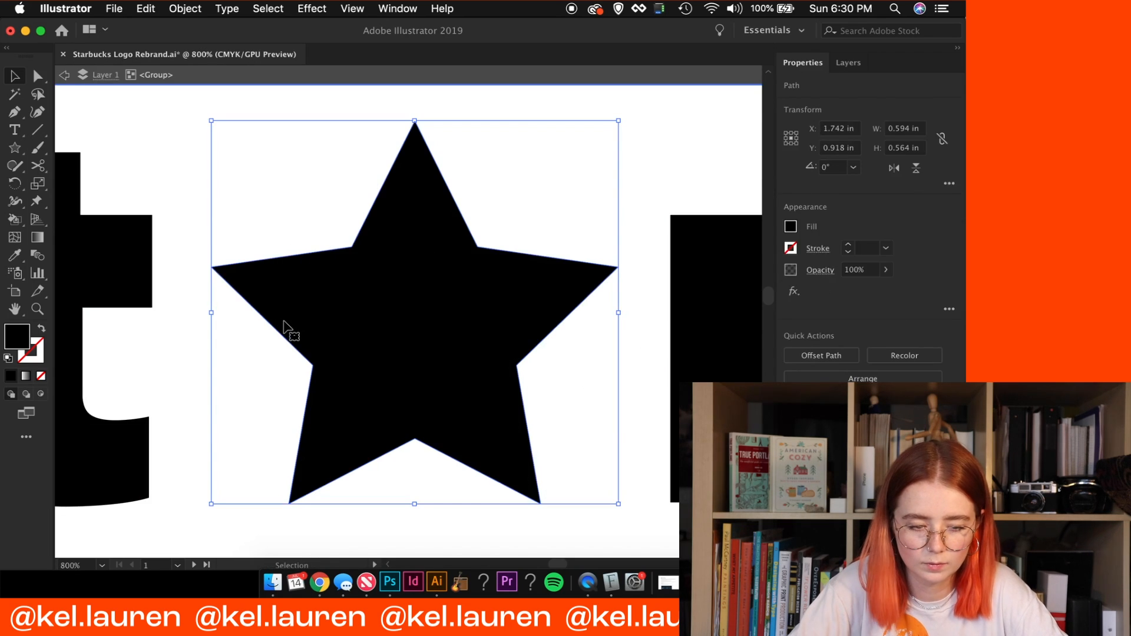
key("Delete")
Round the corners of all the letters in the wordmark slightly
double_click(251, 205)
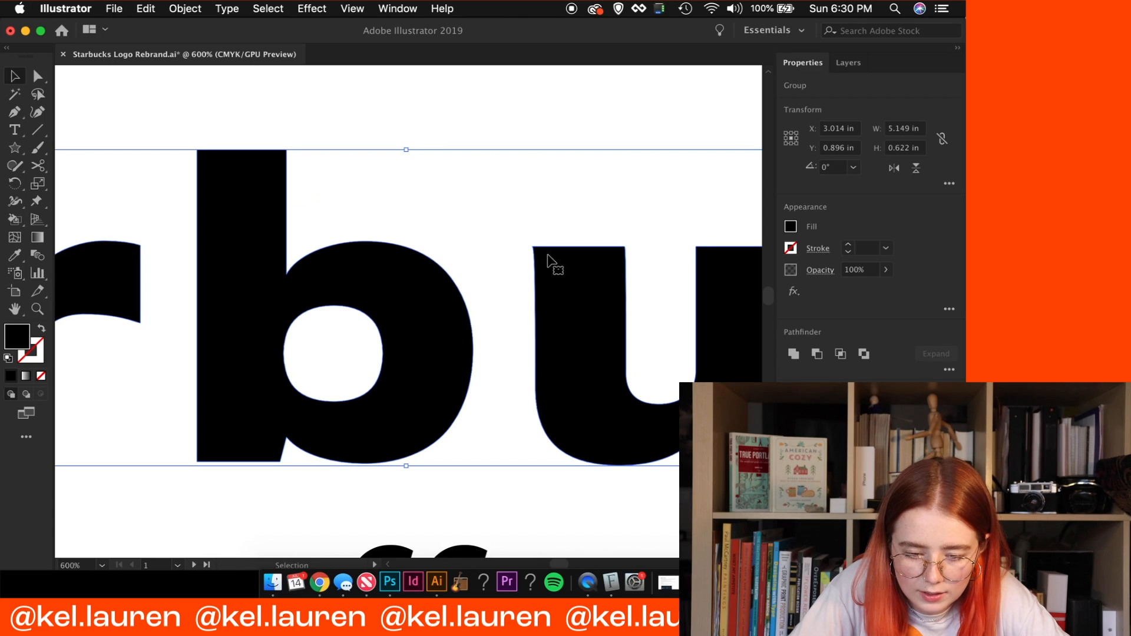
key("a")
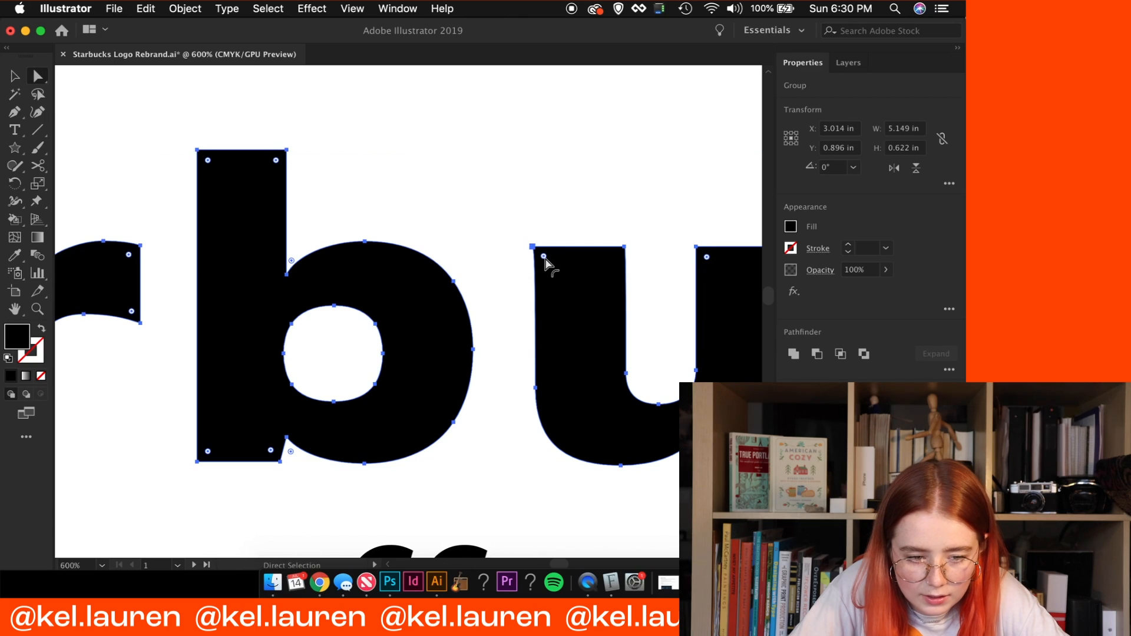
left_click_drag(545, 258, 548, 263)
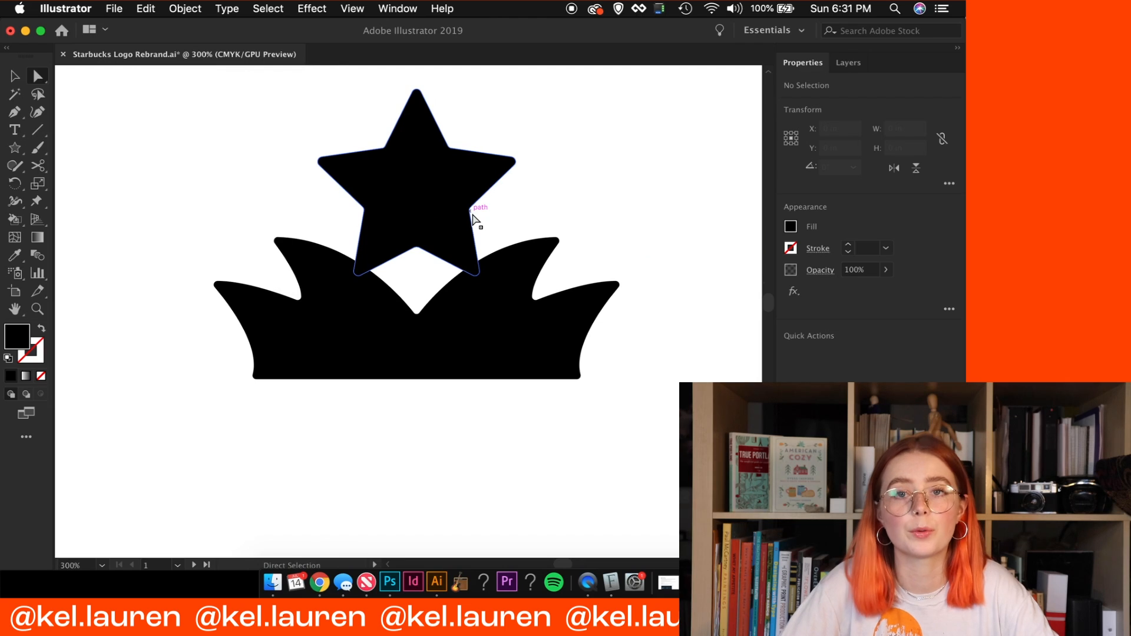
Arch the bottom edge of the crown base by raising its middle anchor point into a curve
left_click_drag(510, 359, 387, 306)
left_click(293, 326)
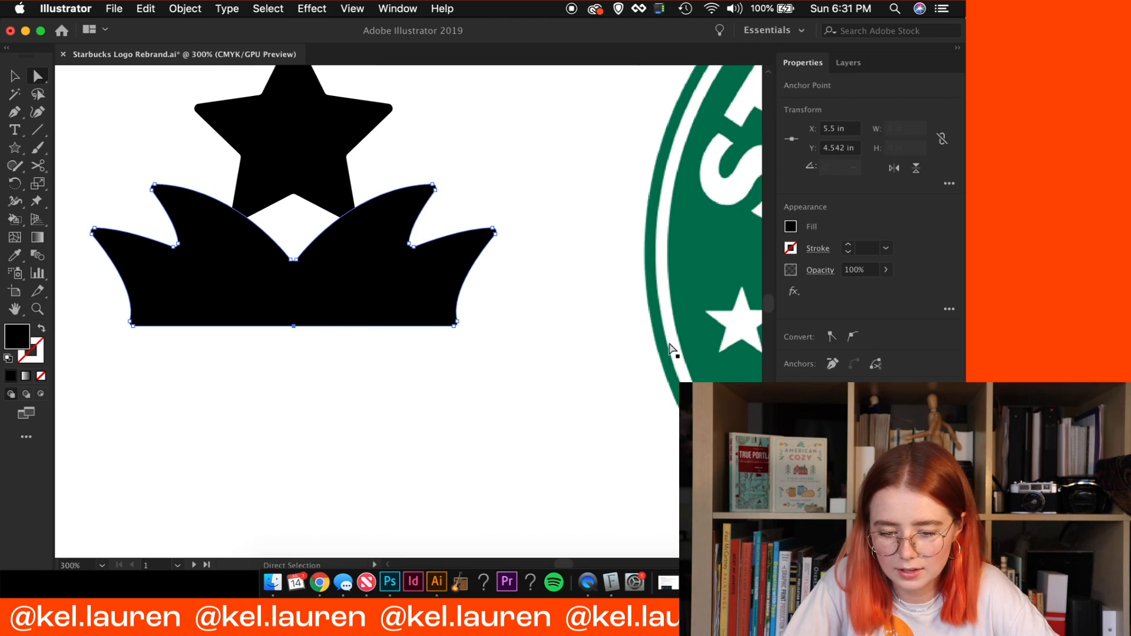
left_click_drag(294, 327, 295, 317)
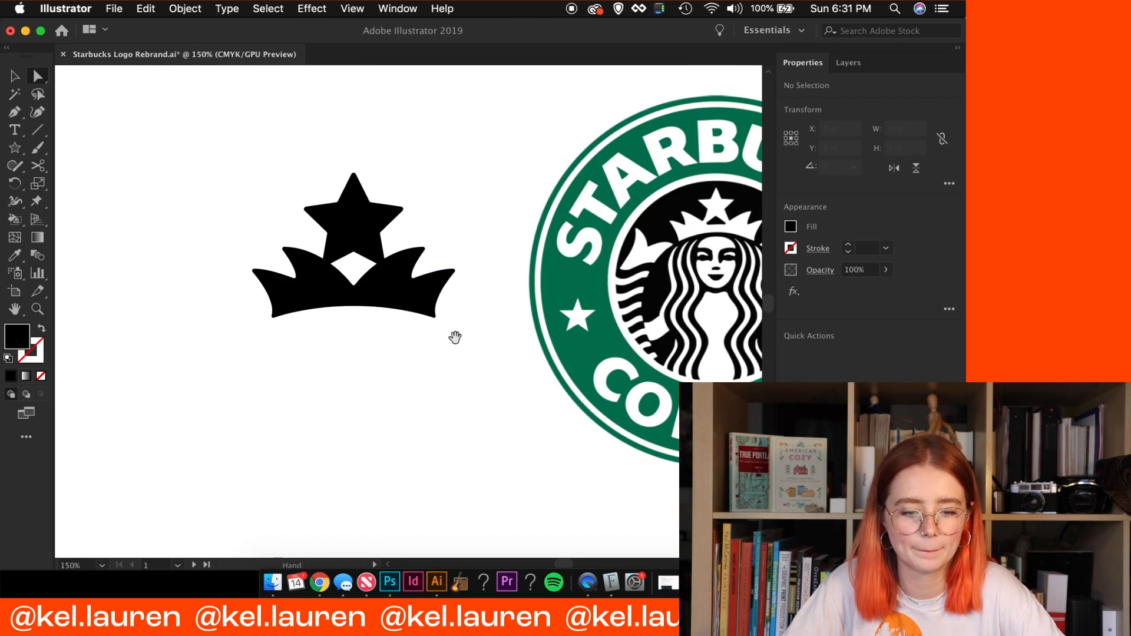
left_click_drag(454, 339, 454, 397)
Shrink the star on top of the crown, keeping it centred above the base
key("v")
left_click(383, 268)
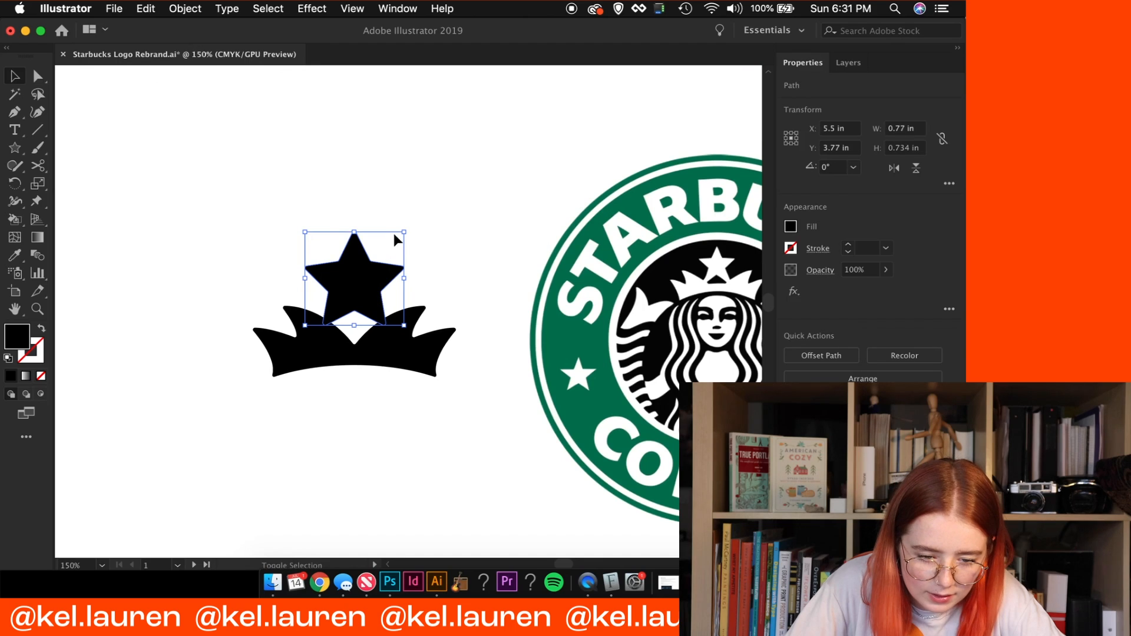
left_click_drag(405, 234, 299, 404)
left_click(480, 227)
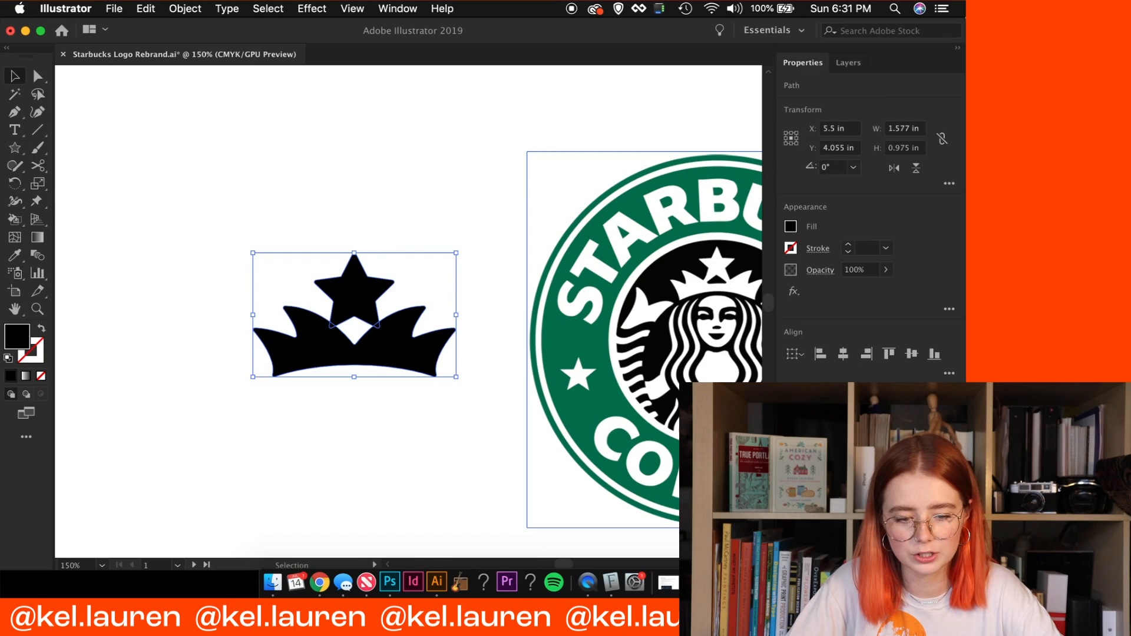
Combine the star and the crown base into one compound path
key("super+8")
key("super+x")
key("super+f")
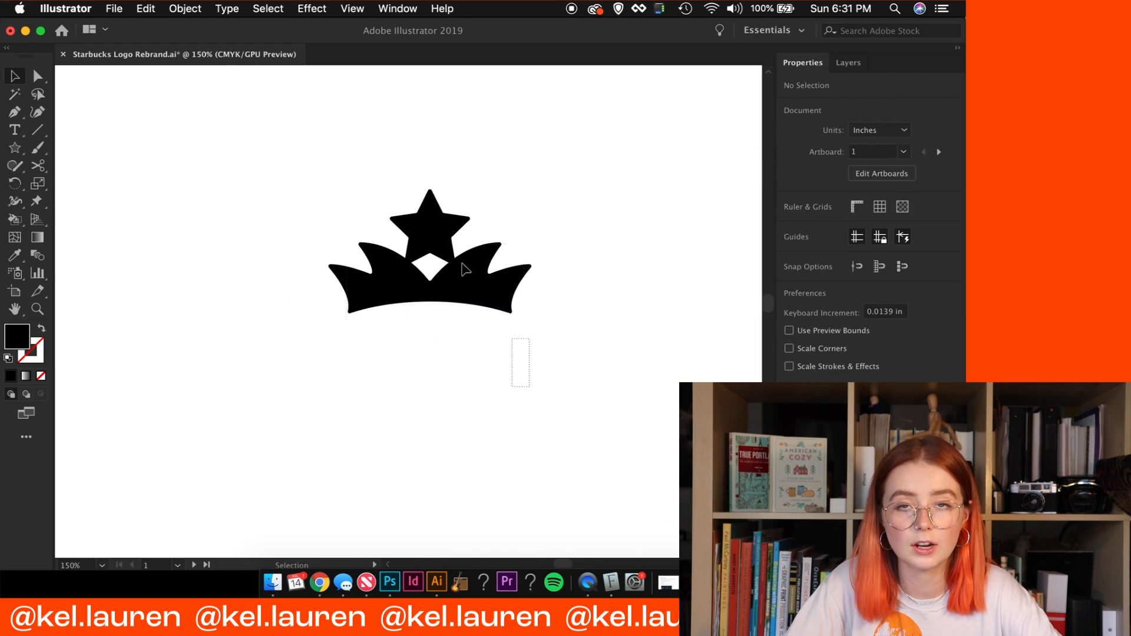
left_click(464, 268)
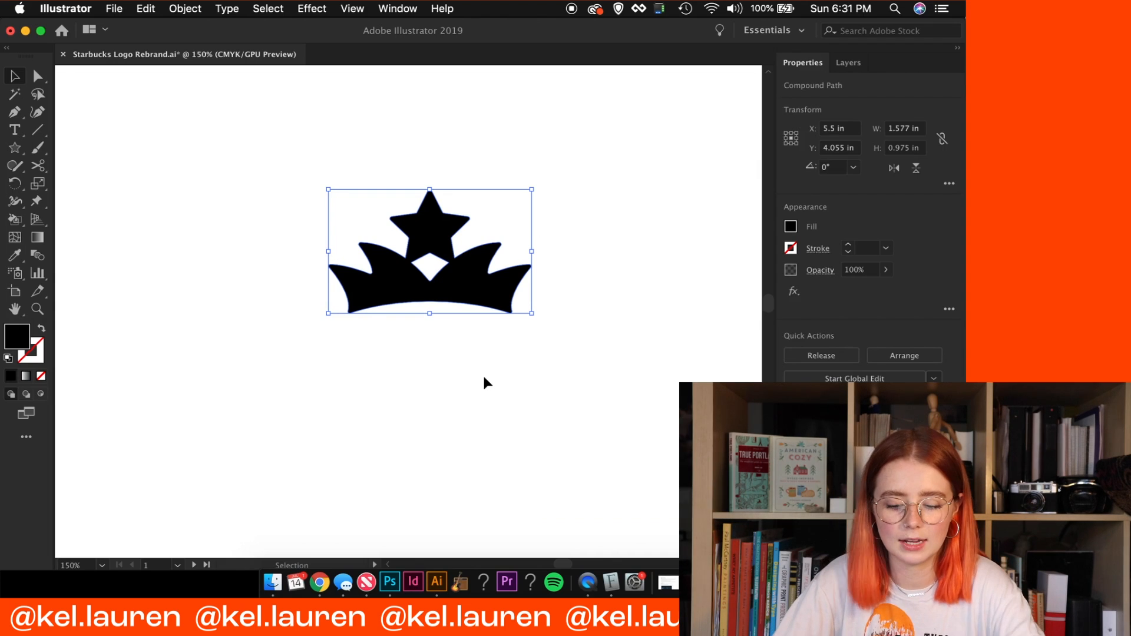
key("a")
key("super+z")
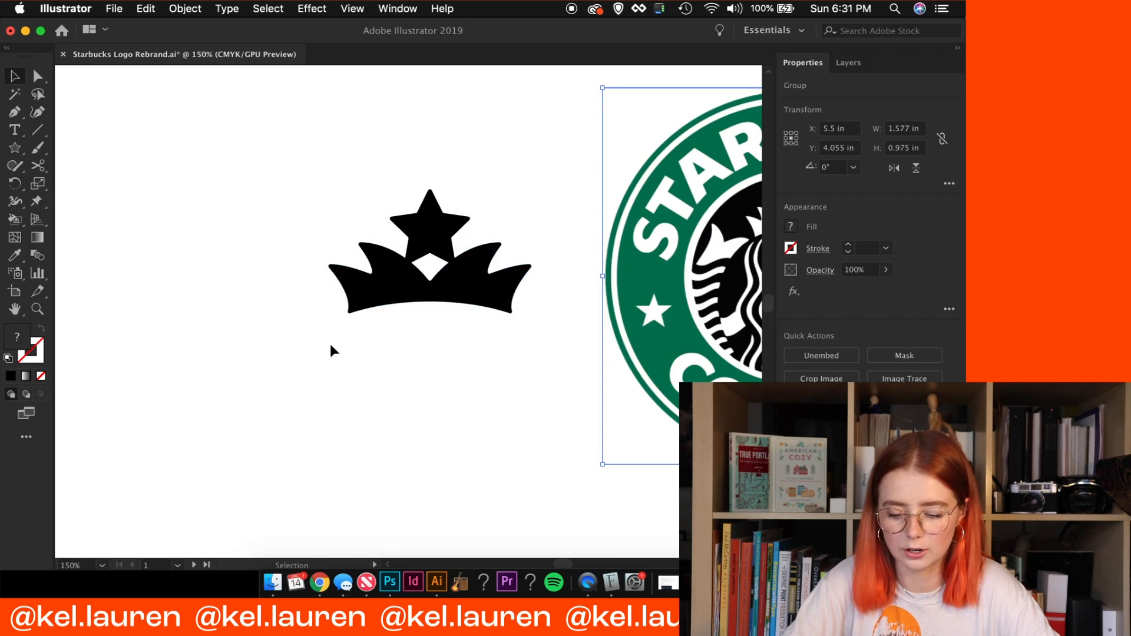
left_click_drag(331, 349, 172, 416)
left_click(238, 452)
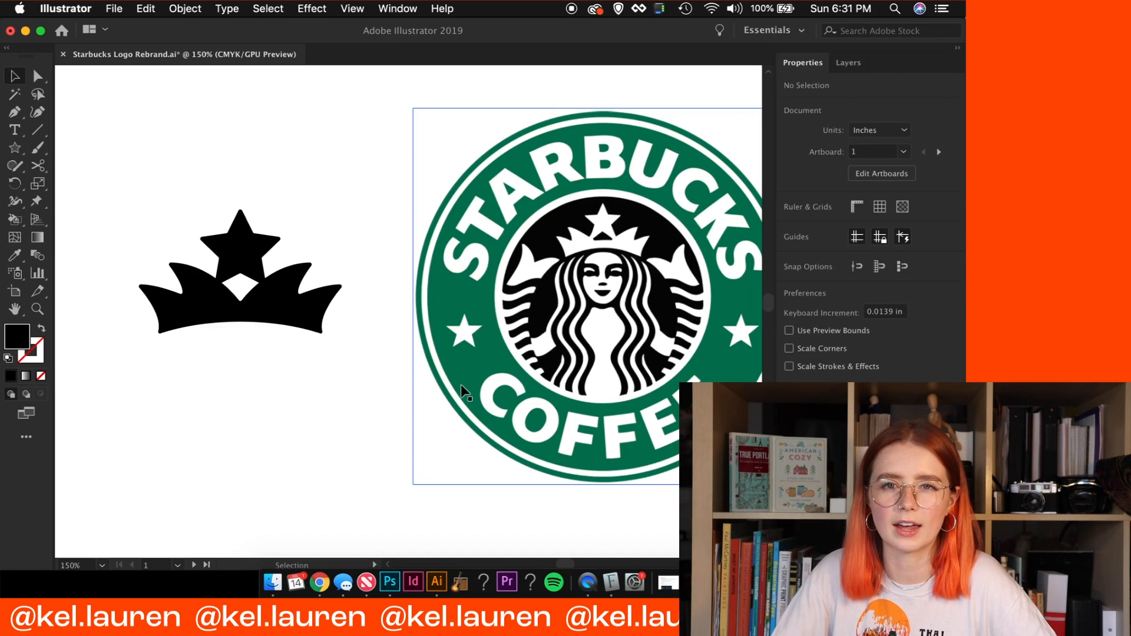
Try out a shape made from a circle and a rectangle below the crown and delete it
mouse_move(324, 439)
left_mouse_down()
mouse_move(324, 379)
mouse_move(376, 369)
left_mouse_up()
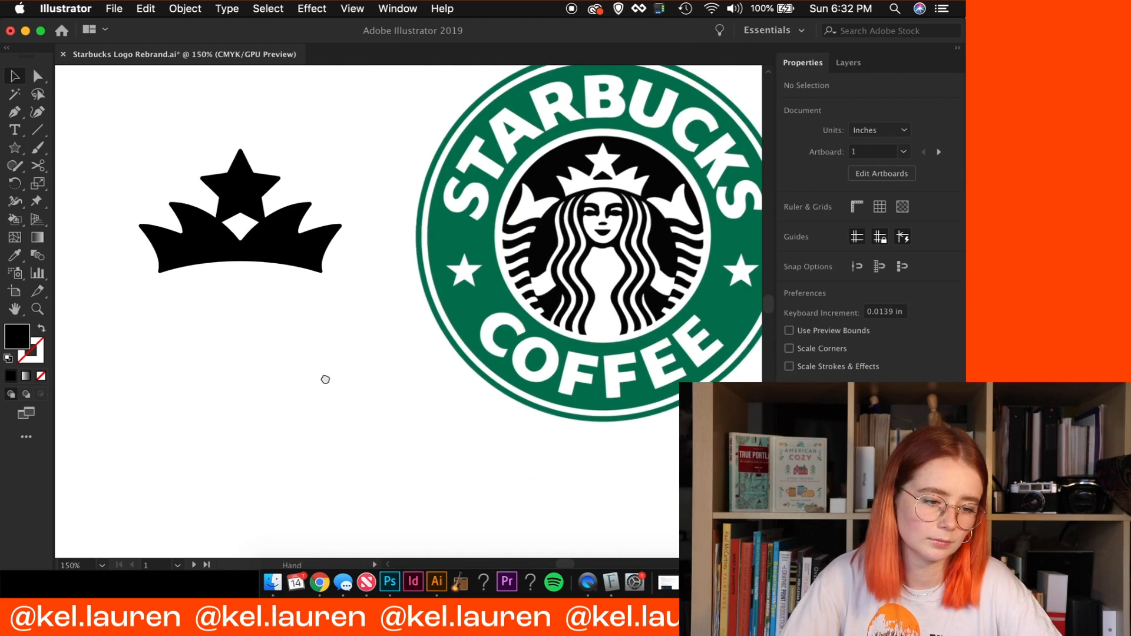
key("l")
left_click_drag(200, 346, 341, 487)
key("v")
left_click_drag(341, 347, 338, 359)
left_click(813, 425)
key("m")
mouse_move(159, 356)
left_mouse_down()
mouse_move(367, 391)
mouse_move(393, 417)
left_mouse_up()
key("v")
left_click(813, 426)
left_click_drag(267, 429, 396, 357)
left_click(373, 478)
key("Delete")
Paint a wavy line below the crown with the 5 pt. Round brush
mouse_move(374, 478)
left_mouse_down()
mouse_move(241, 377)
mouse_move(414, 388)
left_mouse_up()
key("b")
key("super+z")
left_click_drag(188, 383, 442, 407)
key("super+equal")
Delete surplus anchor points from the right half of the wavy line
key("a")
left_click(376, 376)
key("minus")
left_click(376, 376)
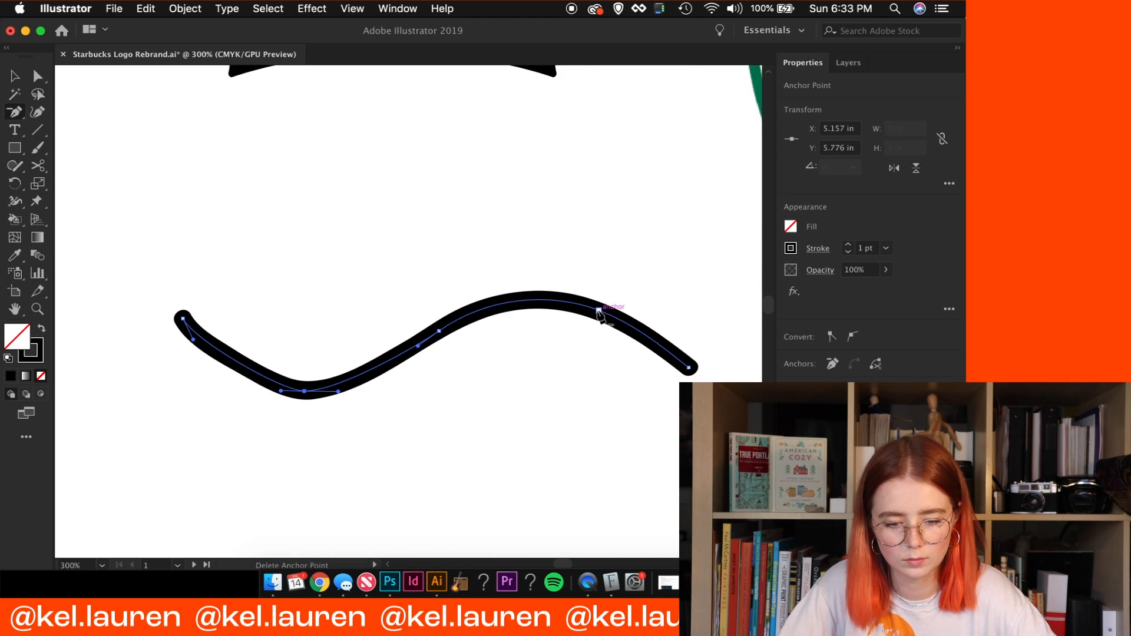
left_click(599, 312)
Smooth the wavy line by adjusting its crest and curve handles and deleting its middle anchor point
key("a")
left_click(439, 331)
left_click_drag(614, 326, 617, 314)
left_click_drag(554, 299, 553, 312)
left_click_drag(439, 331, 435, 342)
left_click_drag(553, 312, 526, 305)
left_click_drag(436, 341, 426, 352)
left_click_drag(469, 317, 452, 326)
left_click(610, 303)
left_click(428, 353)
key("minus")
left_click(427, 352)
key("a")
key("v")
Set the wavy line's stroke weight to 3 pt
key("super+1")
left_click(475, 433)
left_click_drag(437, 418, 465, 494)
left_click(494, 373)
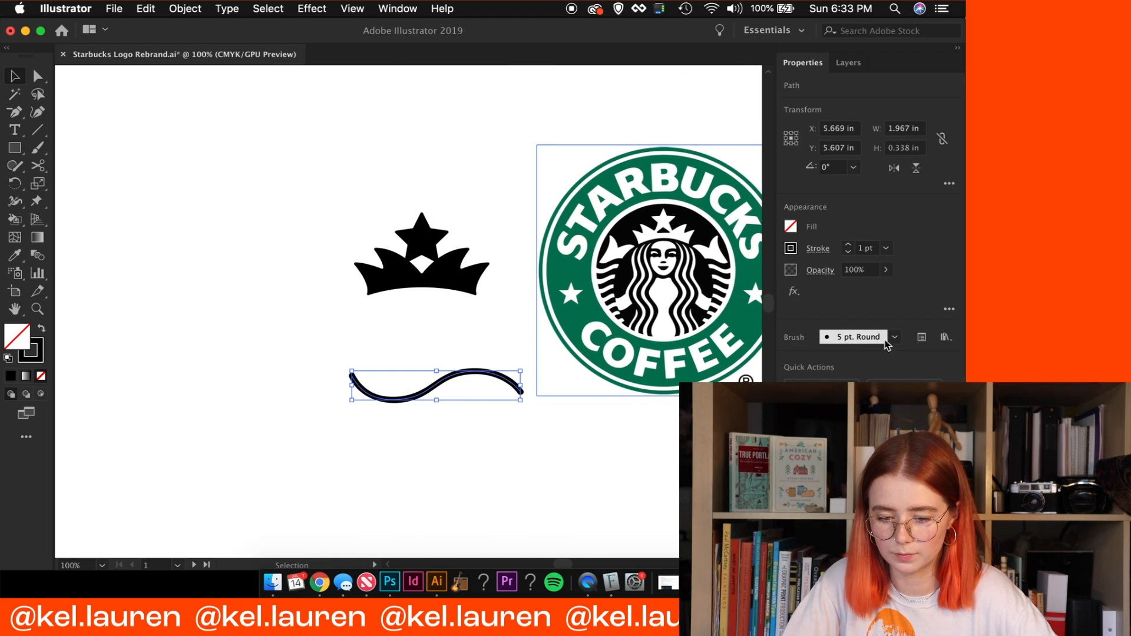
left_click(848, 245)
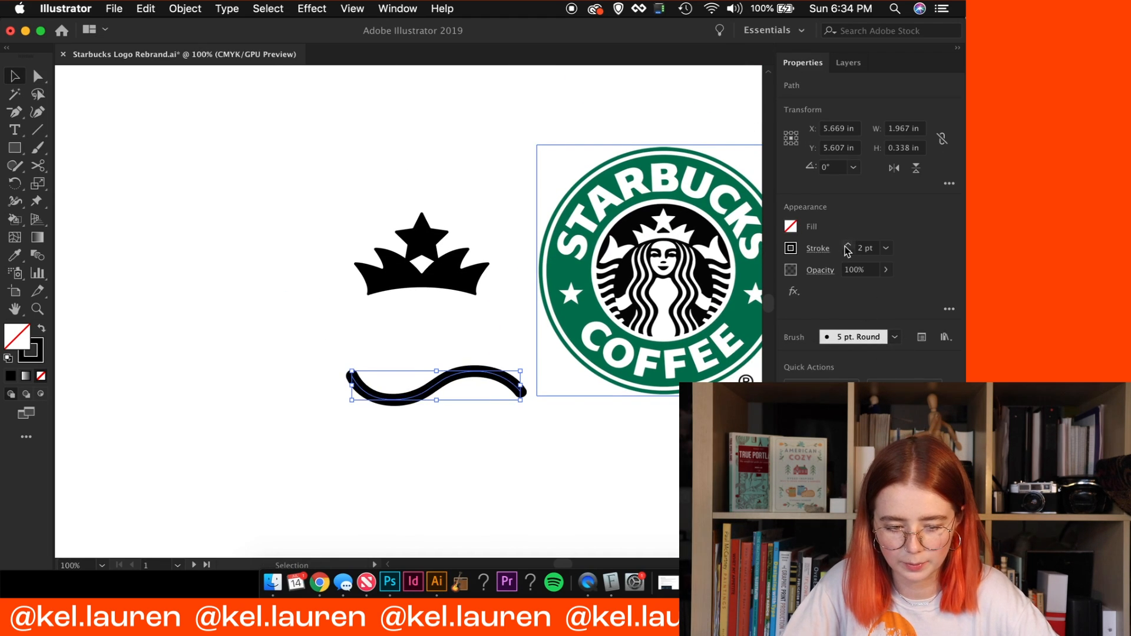
left_click(848, 244)
Widen the curve at the wave's crest and duplicate the wave straight upward
key("super+equal")
key("super+equal")
key("super+equal")
key("a")
left_click(528, 269)
left_click_drag(597, 270, 628, 270)
left_click(505, 371)
key("v")
left_click_drag(412, 281, 421, 181, "alt+shift")
Reshape the lower wave by shifting its left end outward and adjusting its trough and crest curves
key("a")
left_click(155, 285)
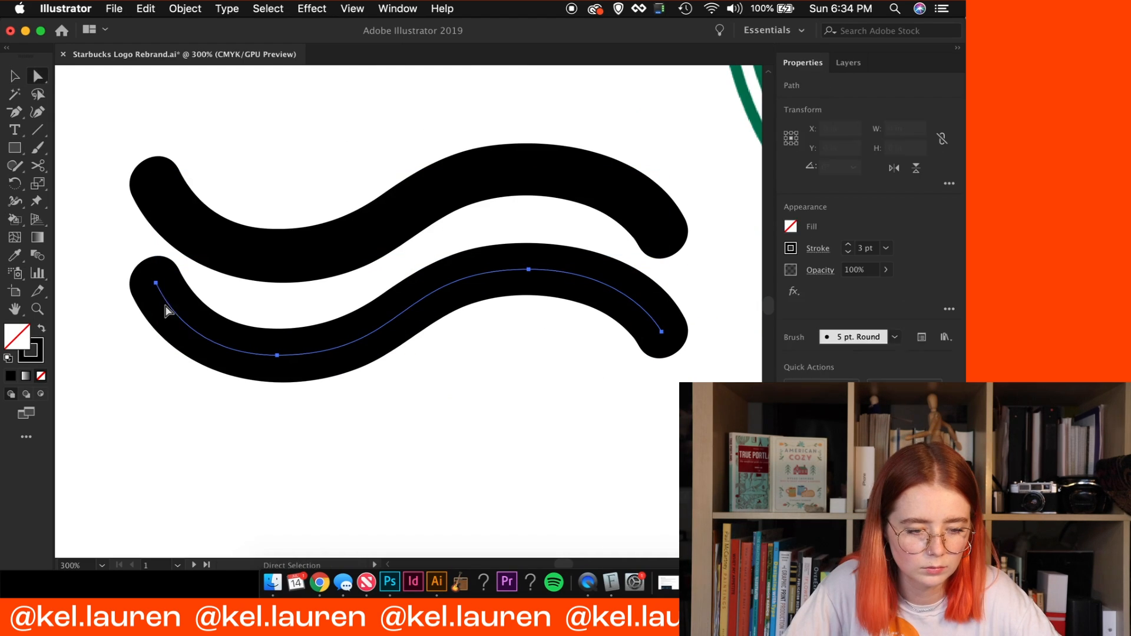
left_click_drag(154, 284, 143, 295)
left_click(274, 389)
left_click(663, 333)
left_click_drag(628, 268, 619, 265)
left_click(428, 303)
key("v")
left_click(554, 360)
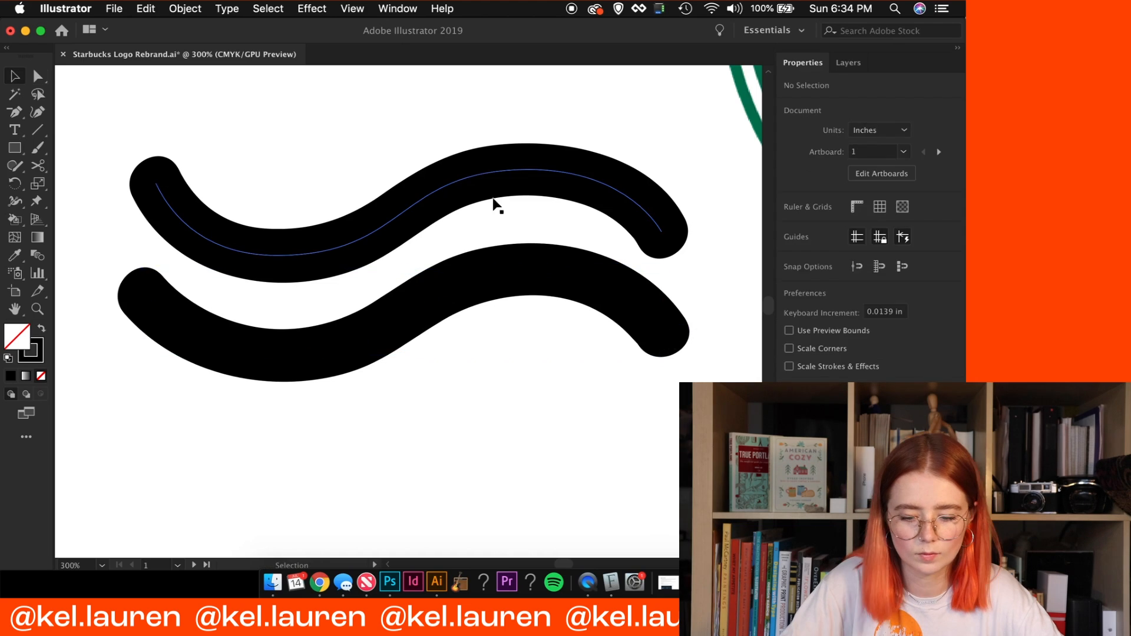
Delete the upper wave and put a copy of the reshaped lower wave directly above it
double_click(492, 201)
key("Delete")
double_click(544, 462)
left_click_drag(402, 303, 401, 212)
left_click(456, 239)
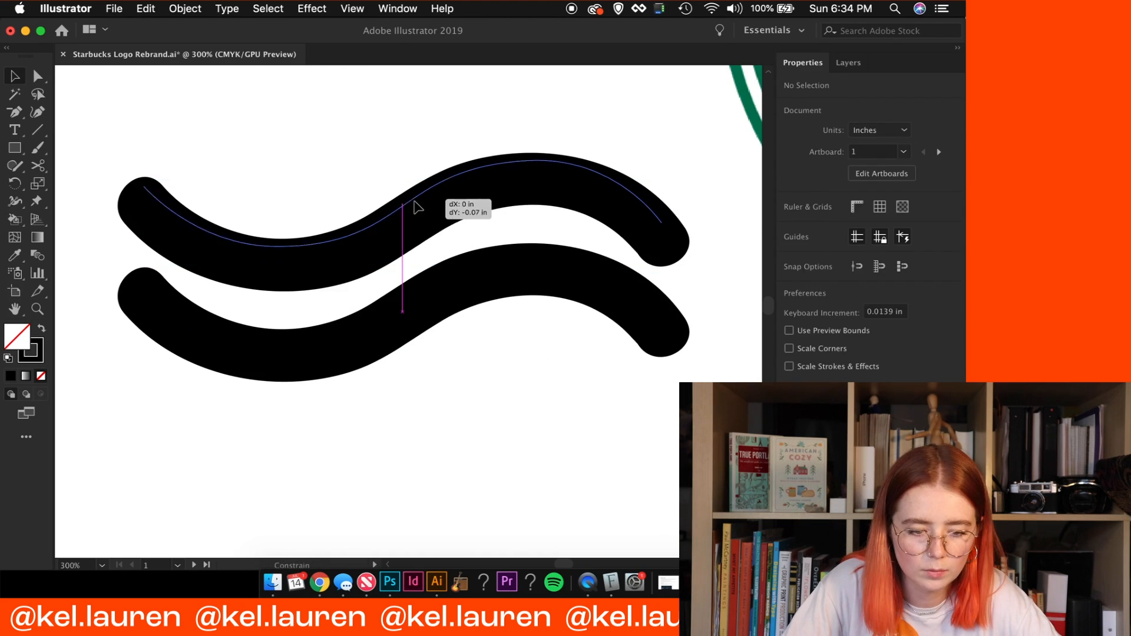
key("ctrl+0")
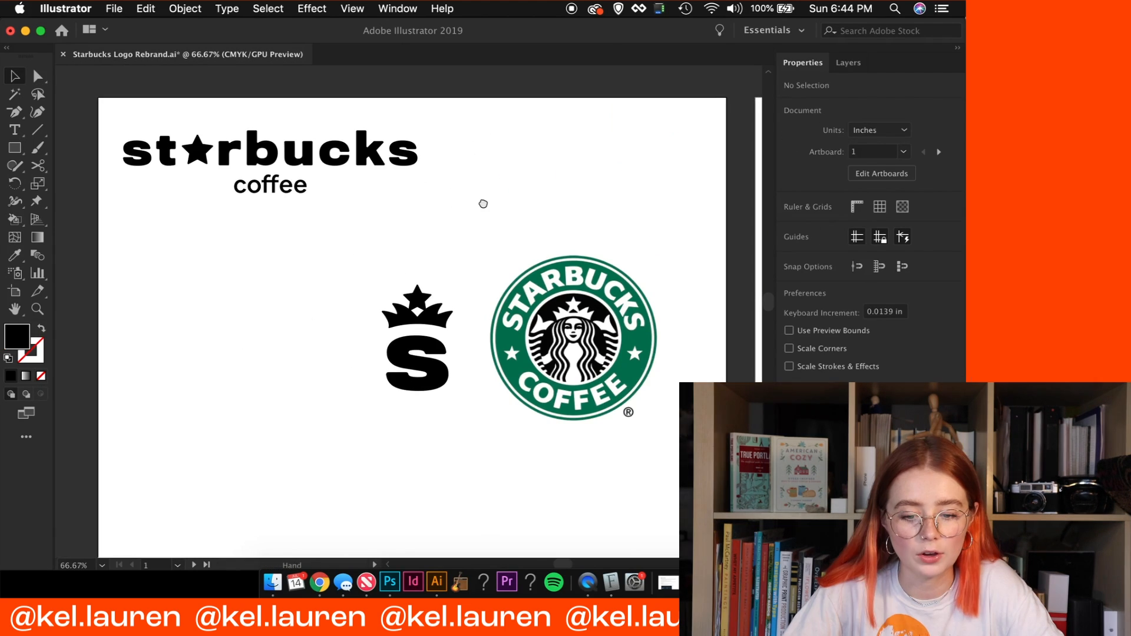
left_click_drag(484, 204, 486, 200)
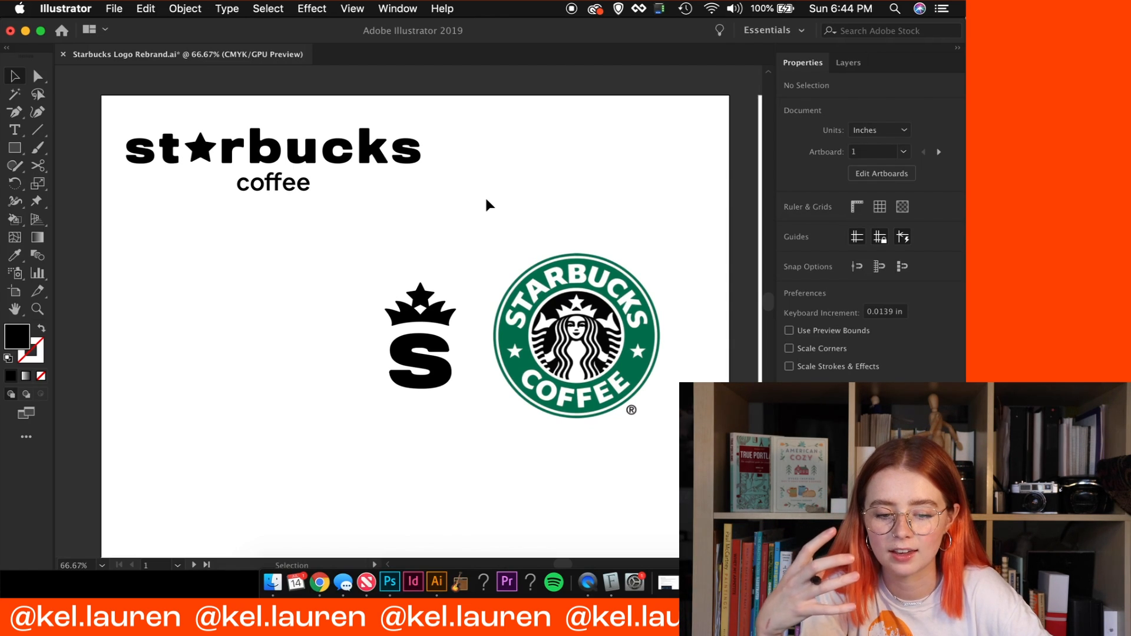
key("super+=")
key("super+=")
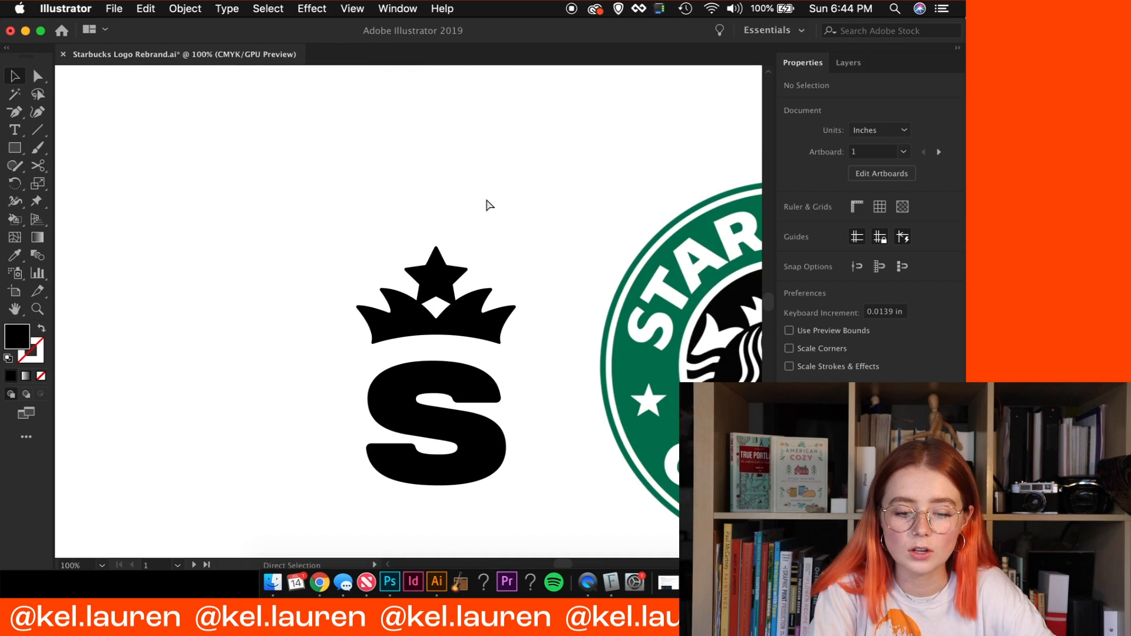
left_click_drag(529, 358, 489, 275)
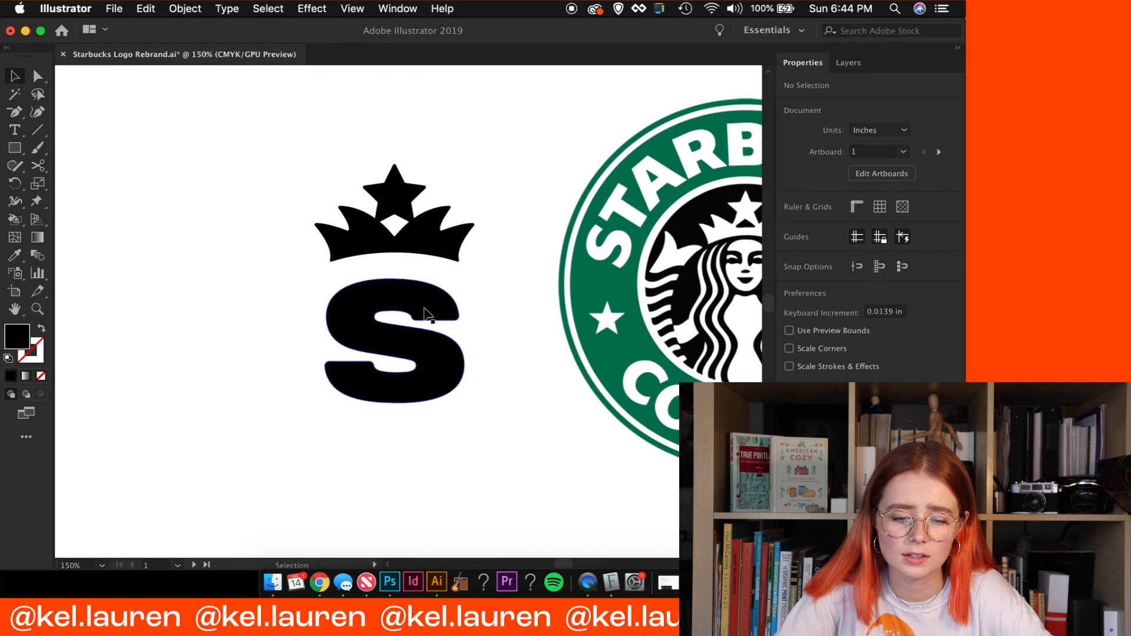
Place the crowned S icon on the first artboard below the starbucks wordmark
left_click_drag(211, 215, 444, 341)
left_click(393, 317)
left_click(501, 259)
left_click_drag(557, 256, 387, 186)
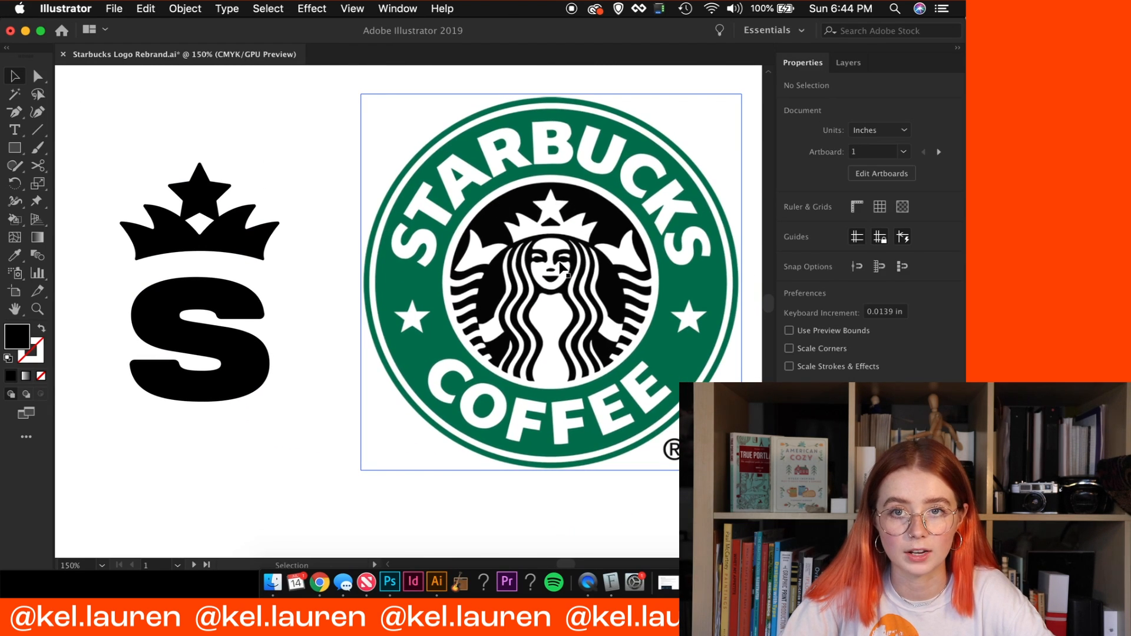
left_click_drag(534, 267, 546, 268)
key("super+minus")
key("super+minus")
key("super+minus")
left_click_drag(407, 549, 515, 598)
double_click(569, 330)
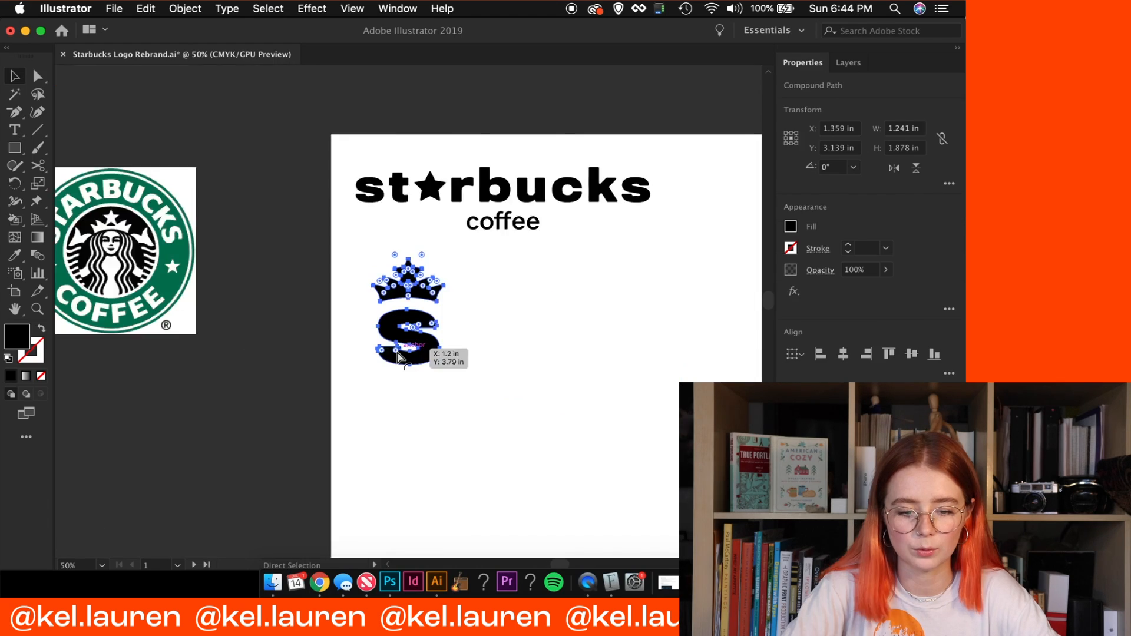
key("super+plus")
key("super+plus")
left_click(397, 354)
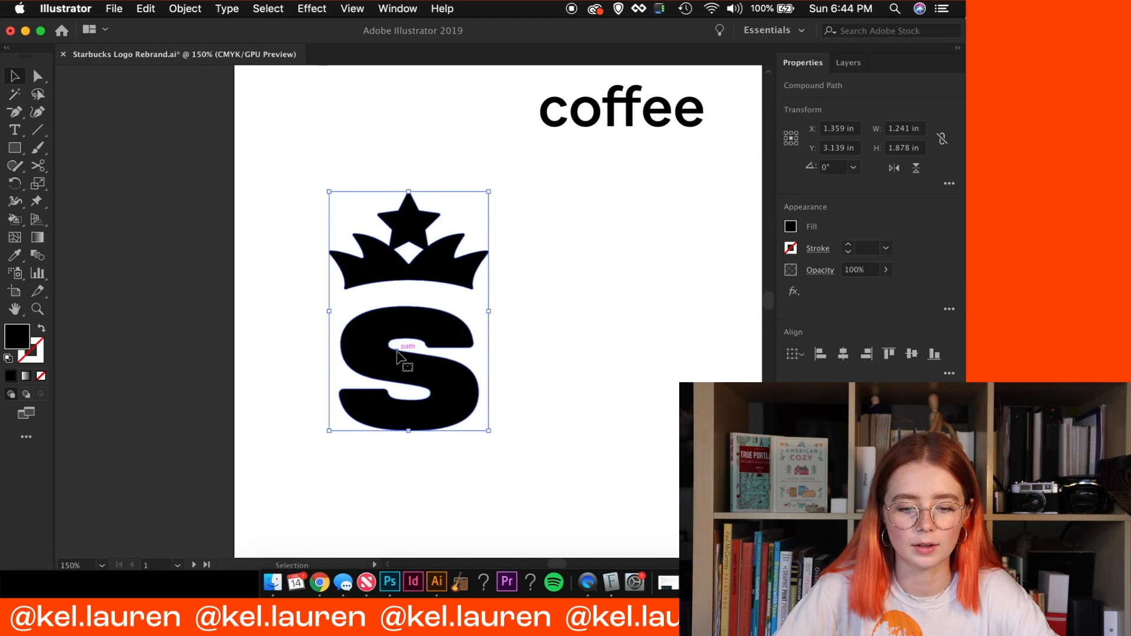
Scale the crowned S icon down to about 0.91 in wide and centre it beneath the coffee tagline
scroll(409, 311, "up", 3)
scroll(408, 311, "left", 5)
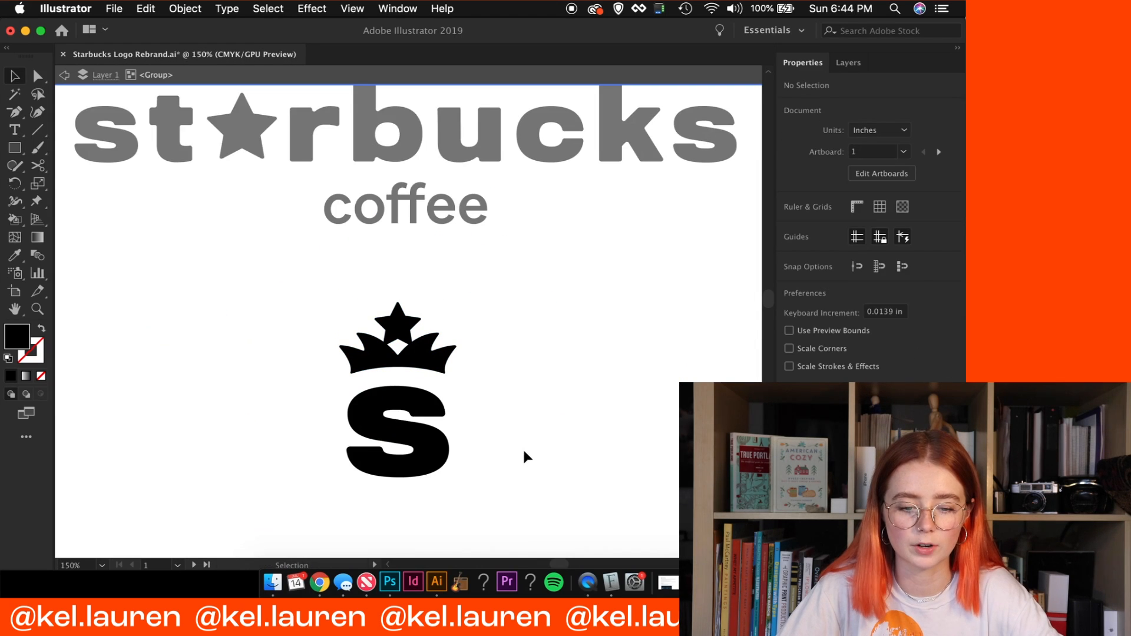
key("Escape")
left_click_drag(433, 366, 435, 361)
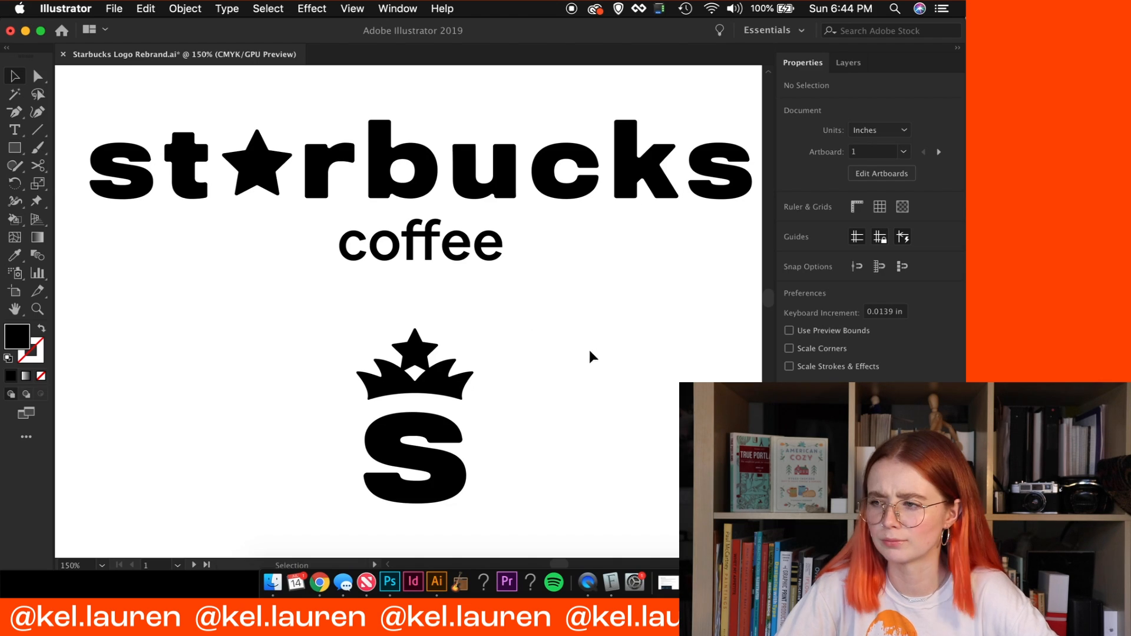
scroll(654, 345, "down", 1)
scroll(655, 345, "right", 1)
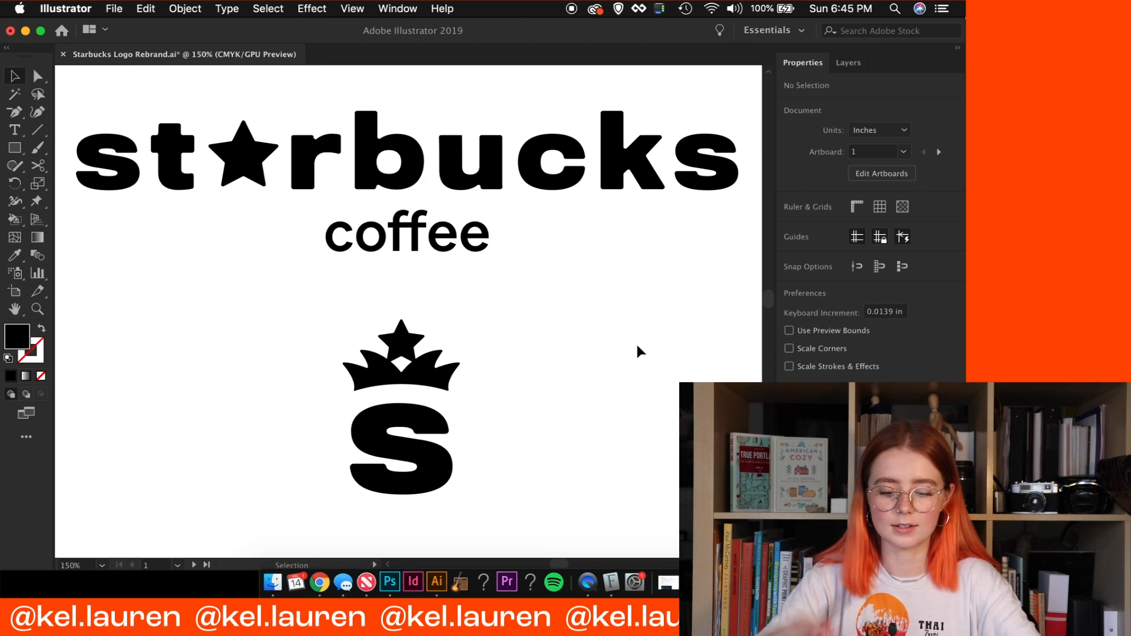
Sample the green of the original circular logo as the current fill colour
key("a")
key("super+minus")
left_click_drag(476, 414, 381, 348)
left_click_drag(298, 347, 631, 345)
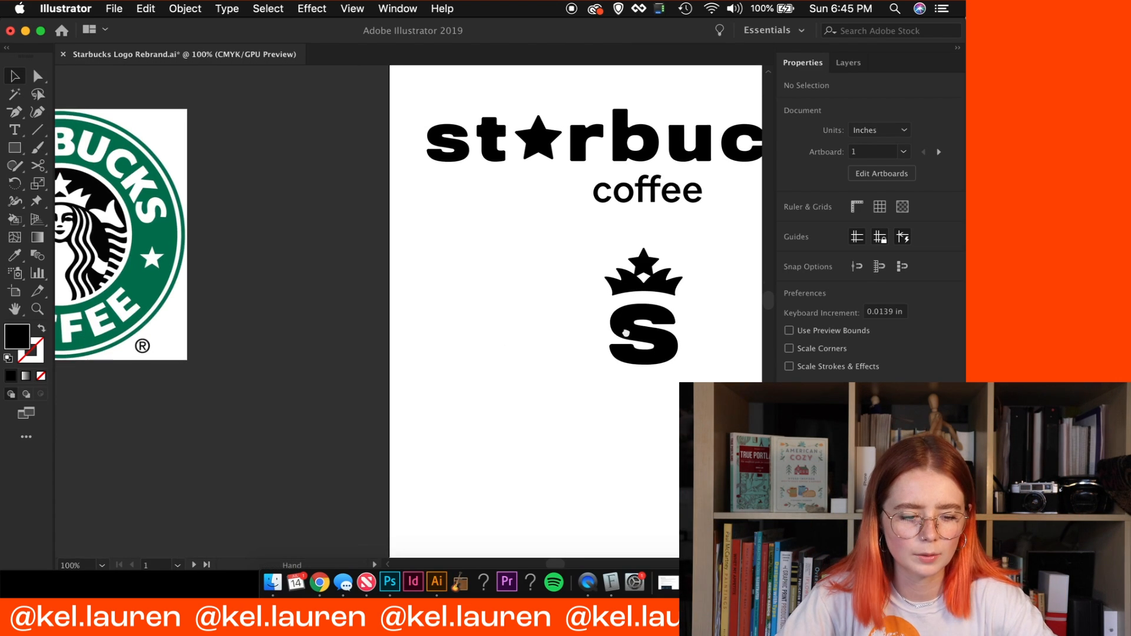
key("i")
left_click(144, 278)
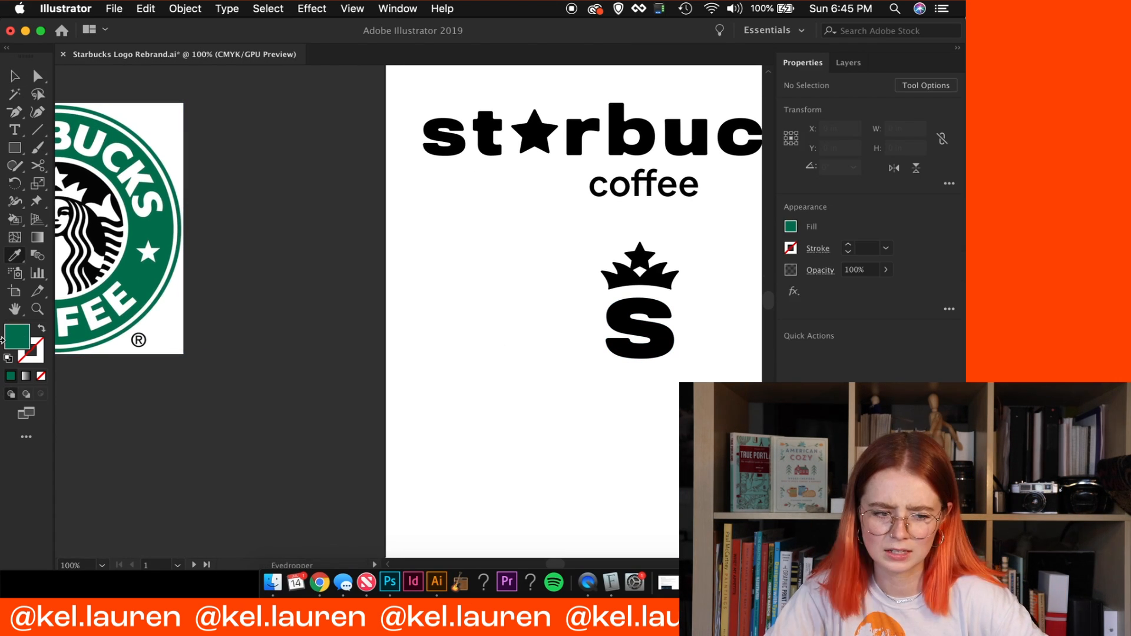
double_click(16, 341)
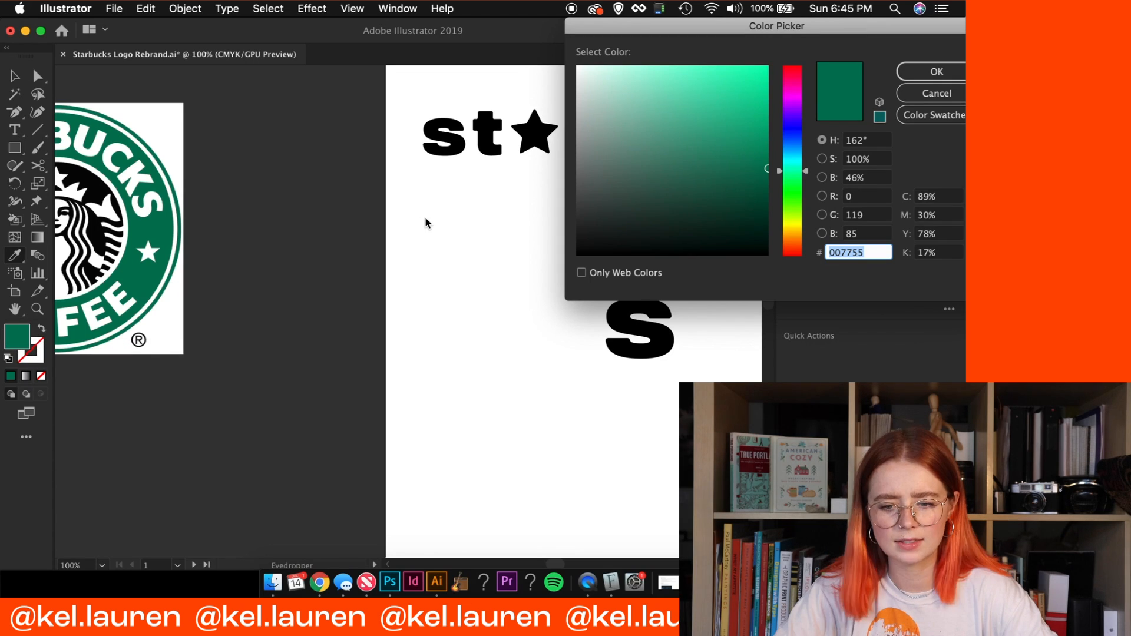
key("Return")
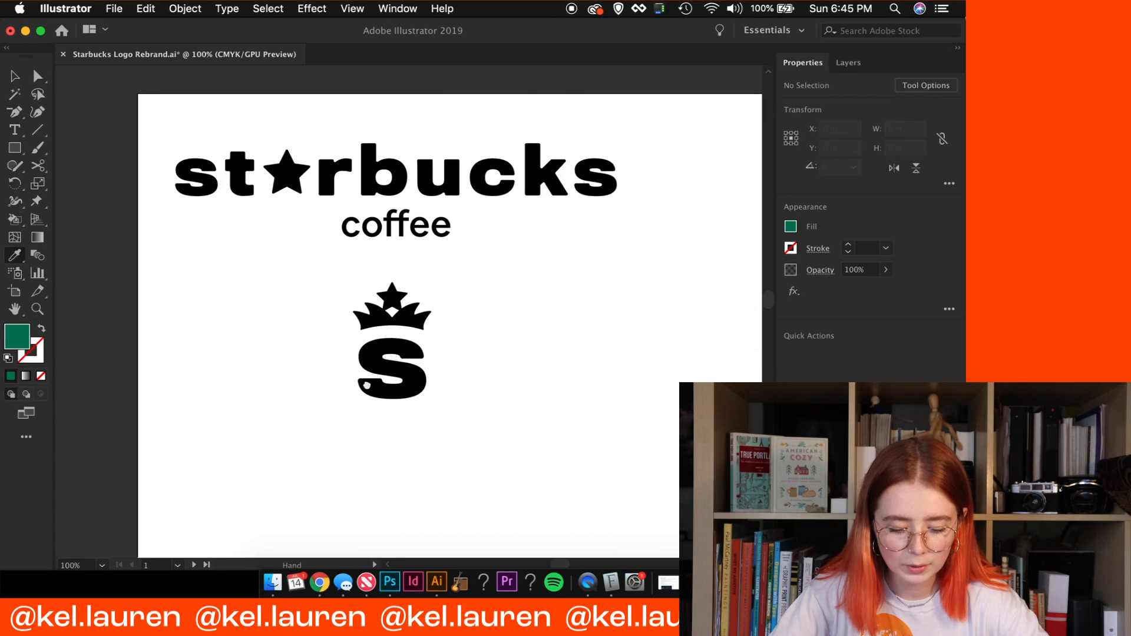
Draw a green square about 0.65 in wide beside the icon and duplicate it horizontally so the copies overlap
left_click_drag(366, 384, 244, 356)
key("m")
left_click_drag(395, 112, 495, 267)
key("super+equal")
left_click_drag(359, 283, 454, 283)
left_click(791, 227)
key("Escape")
Convert the document colour mode from CMYK to RGB
left_click(113, 8)
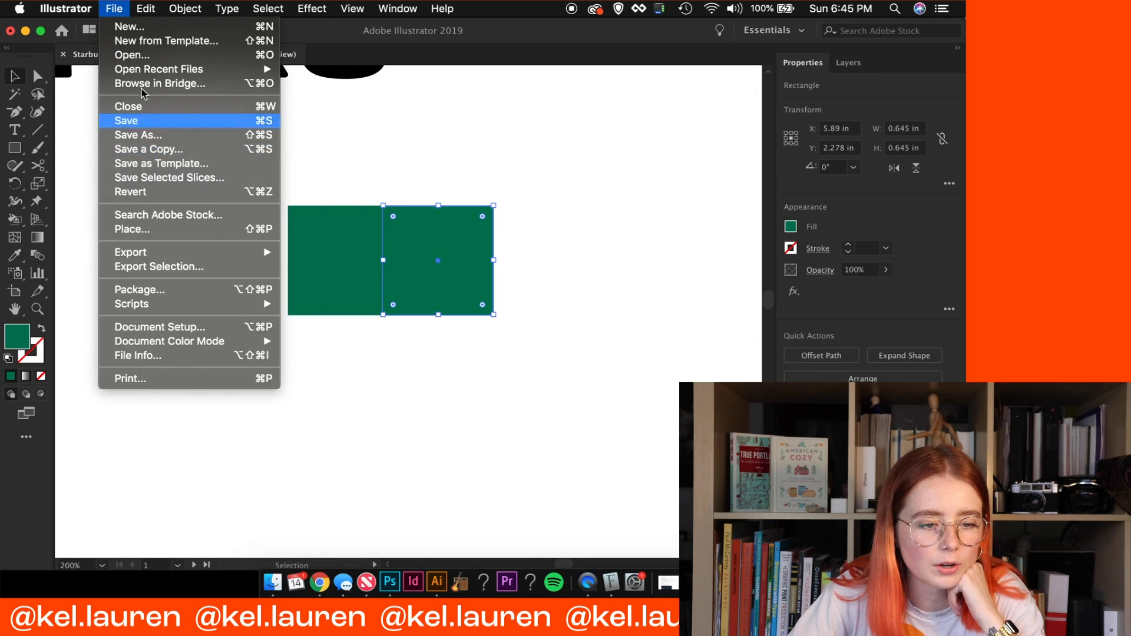
mouse_move(147, 9)
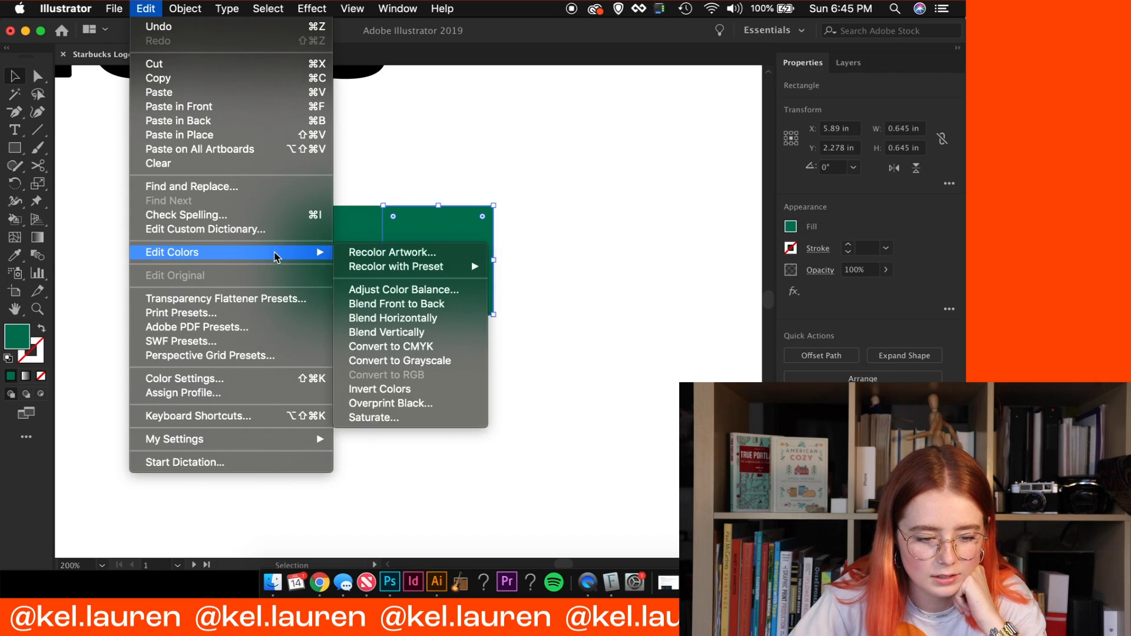
mouse_move(224, 348)
left_click(342, 356)
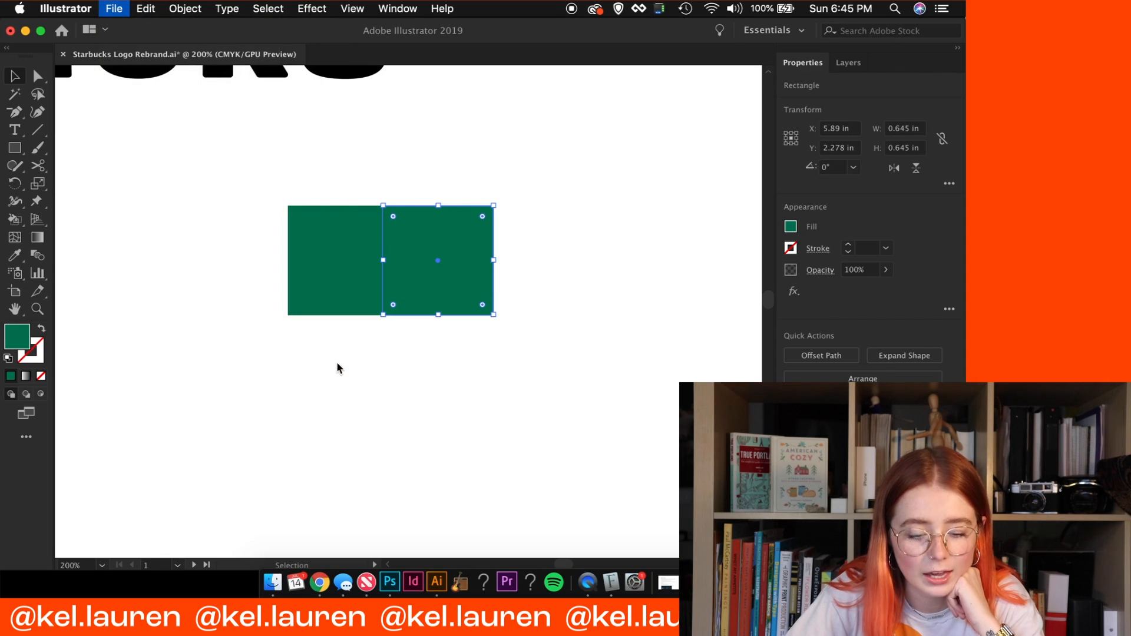
Fill the right-hand green square with the darker green #14663D and save the document
left_click(792, 227)
left_click(20, 341)
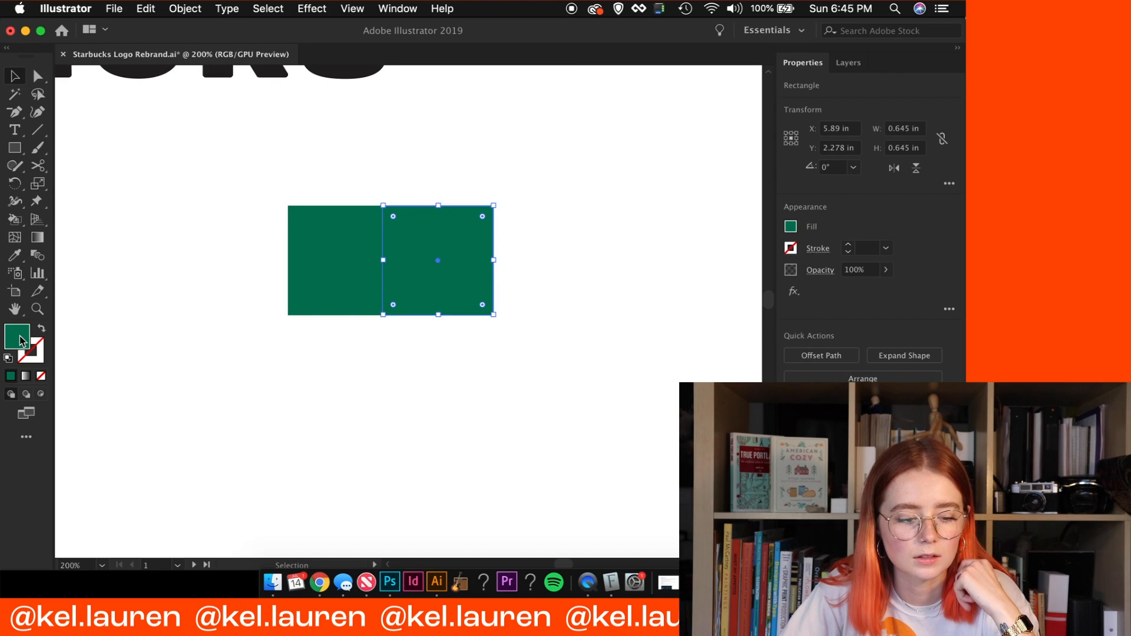
double_click(20, 341)
key("super+v")
left_click(937, 71)
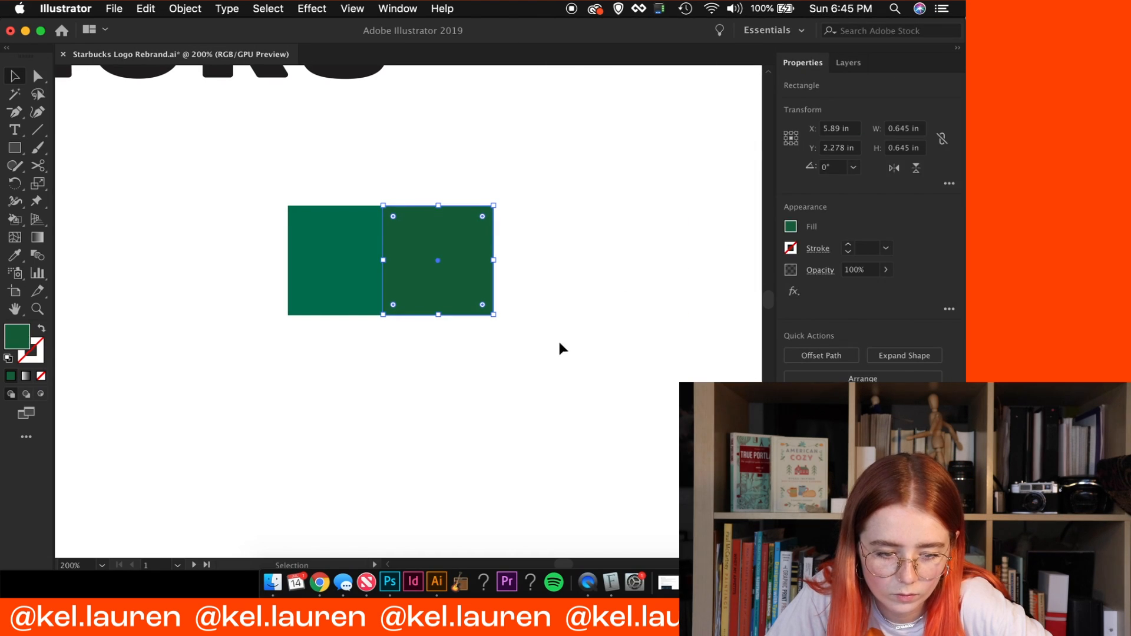
left_click(511, 458)
key("super+s")
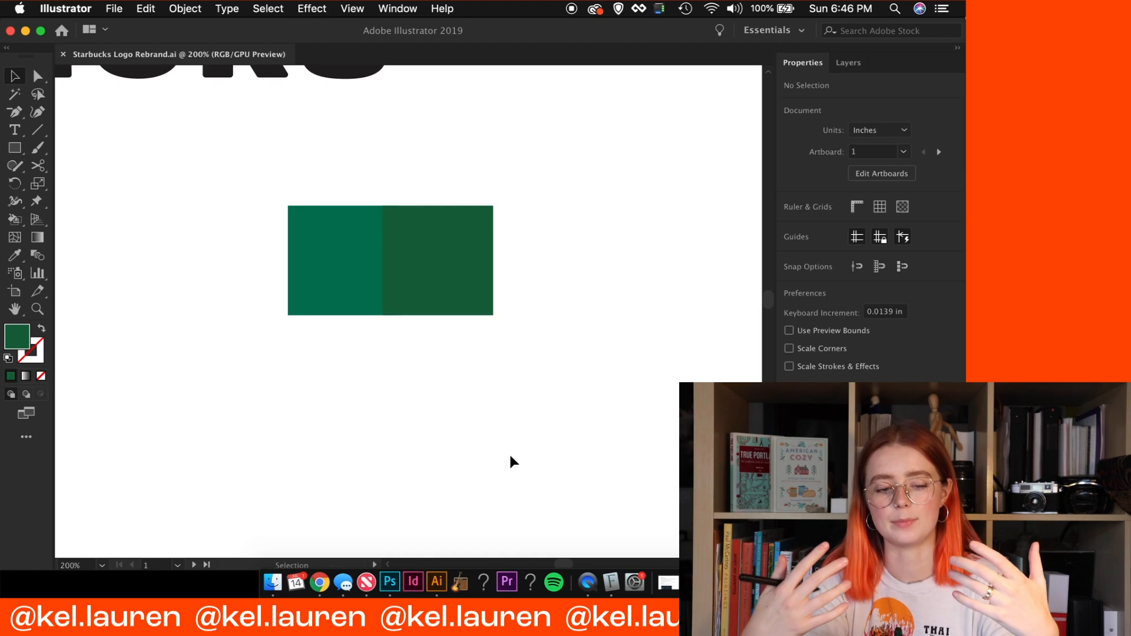
Delete the brighter green square and place a copy of the dark green square next to it with a small gap
left_click(341, 290)
key("Delete")
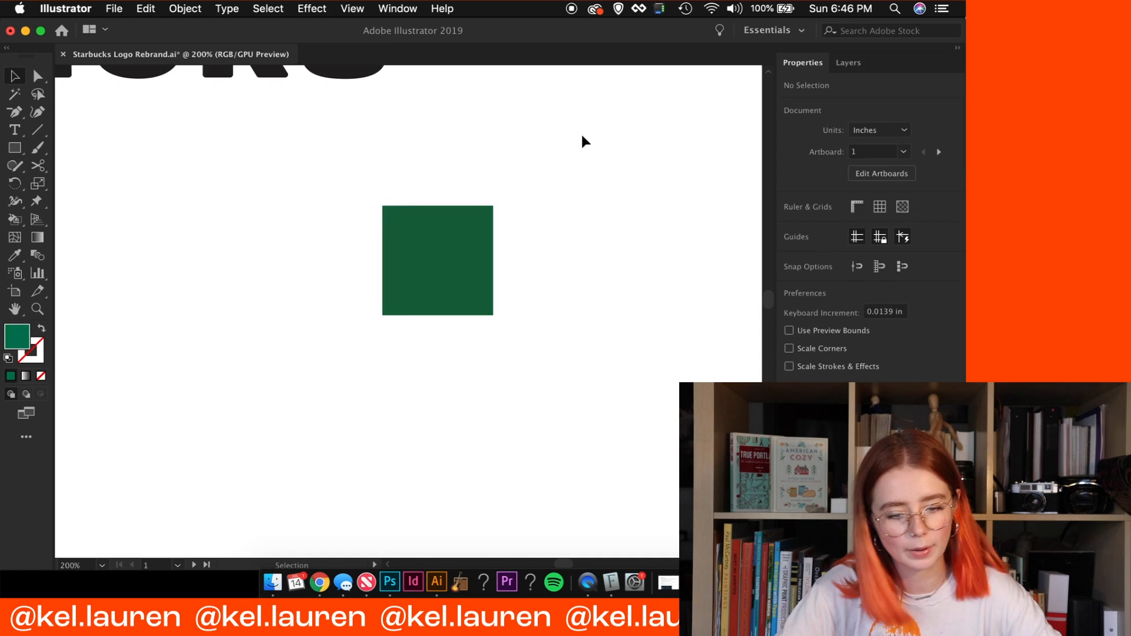
key("super+z")
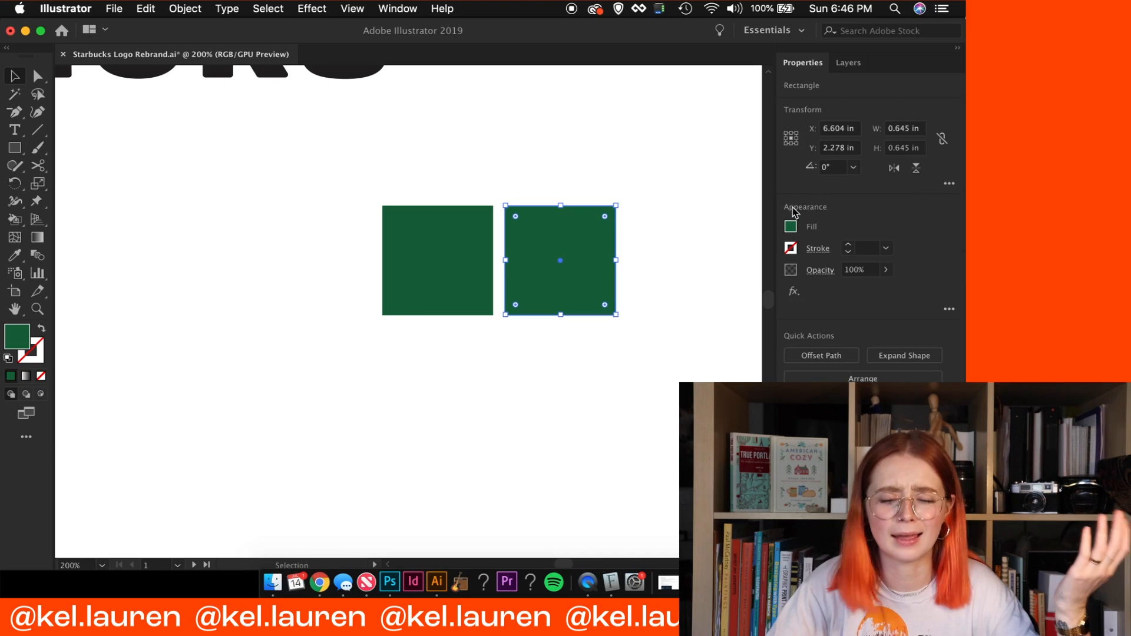
Fill the copied square with yellow #EFD75E and shift its hue to a warmer, more orange gold
double_click(791, 226)
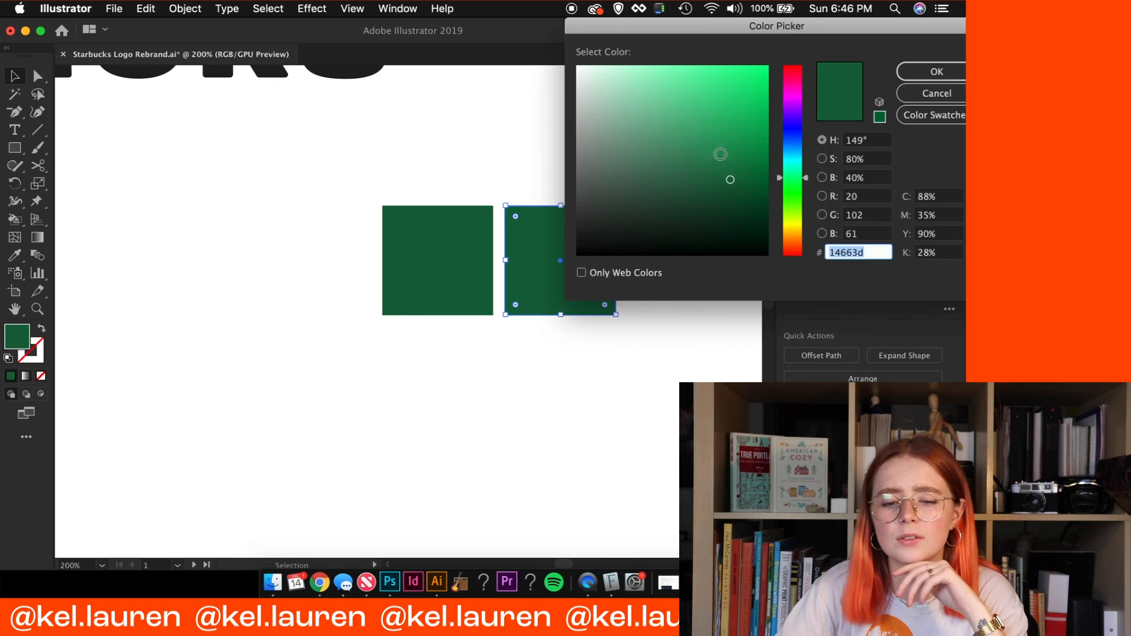
type("efd75e")
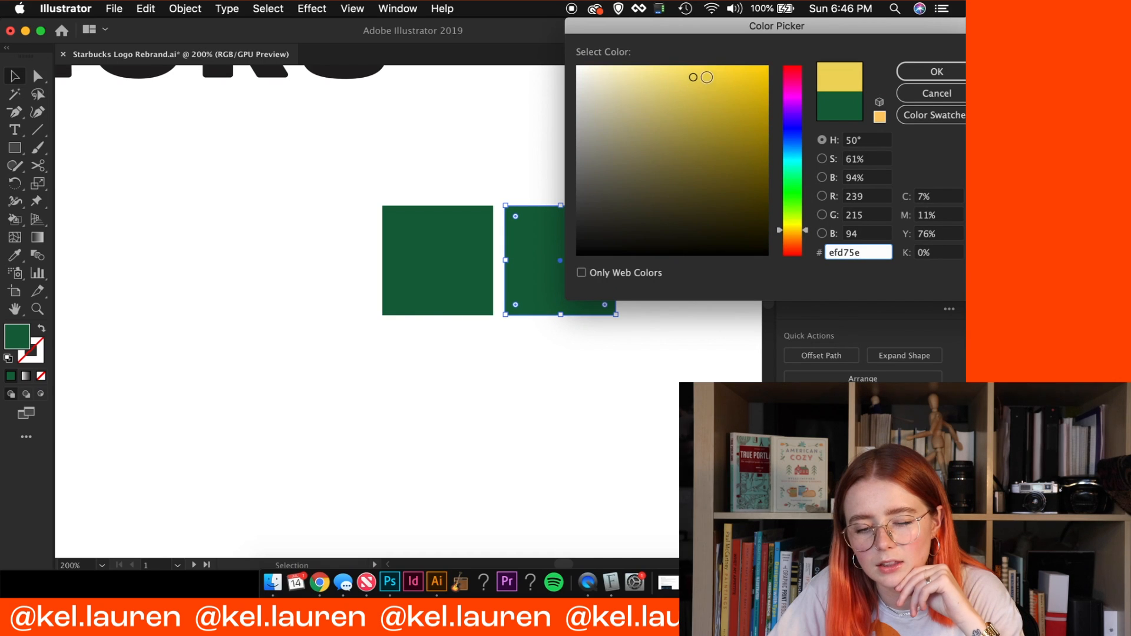
left_click(937, 72)
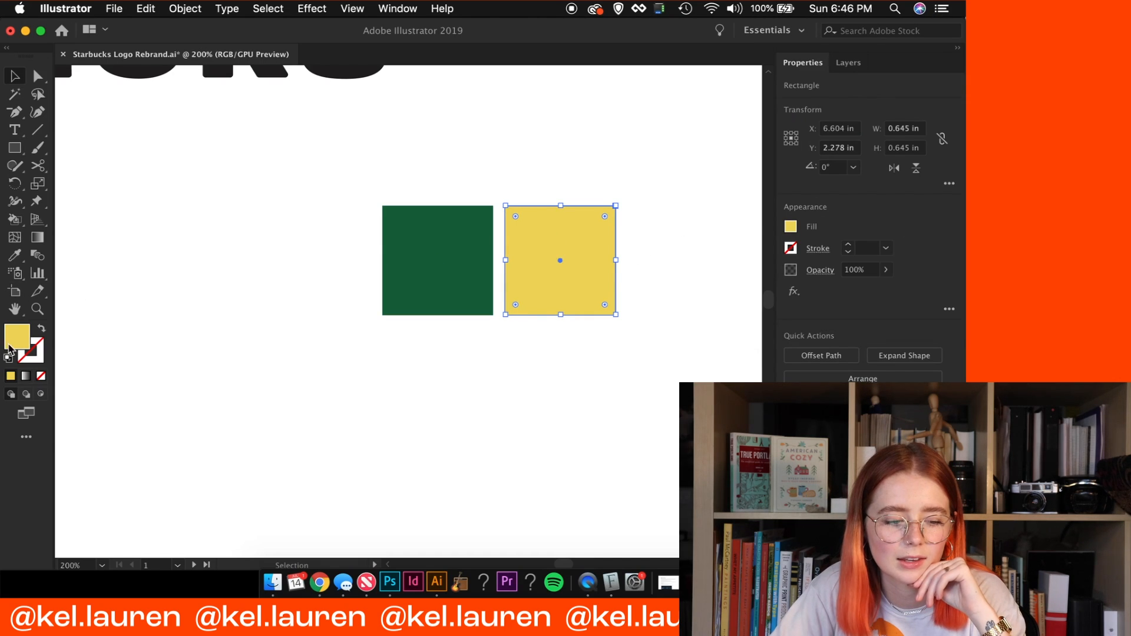
double_click(20, 340)
left_click_drag(806, 230, 809, 235)
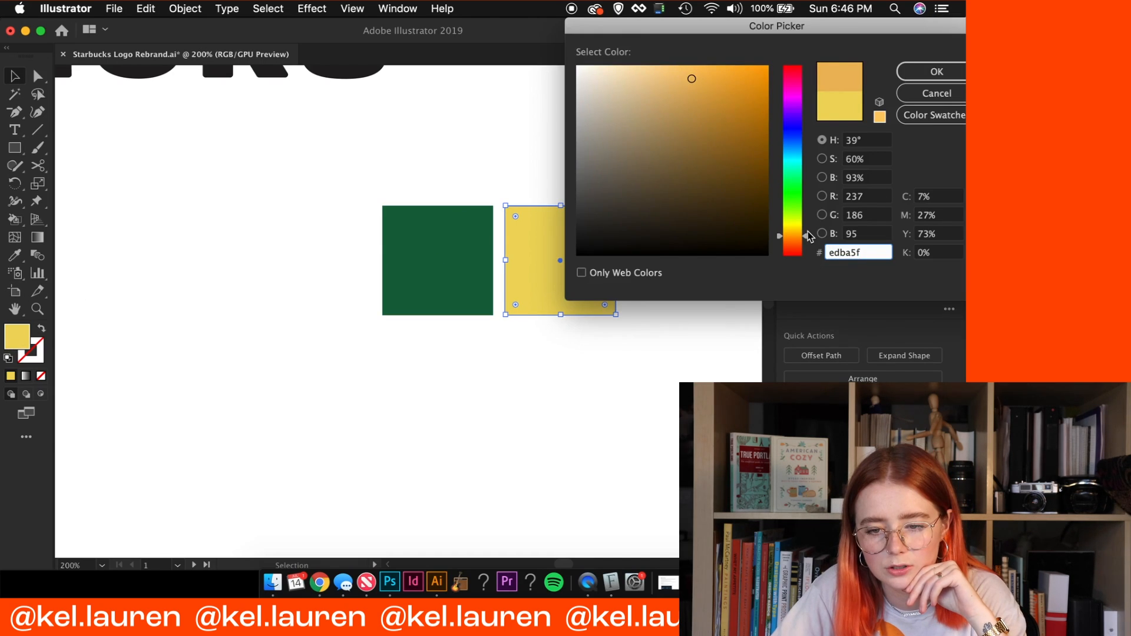
left_click(937, 71)
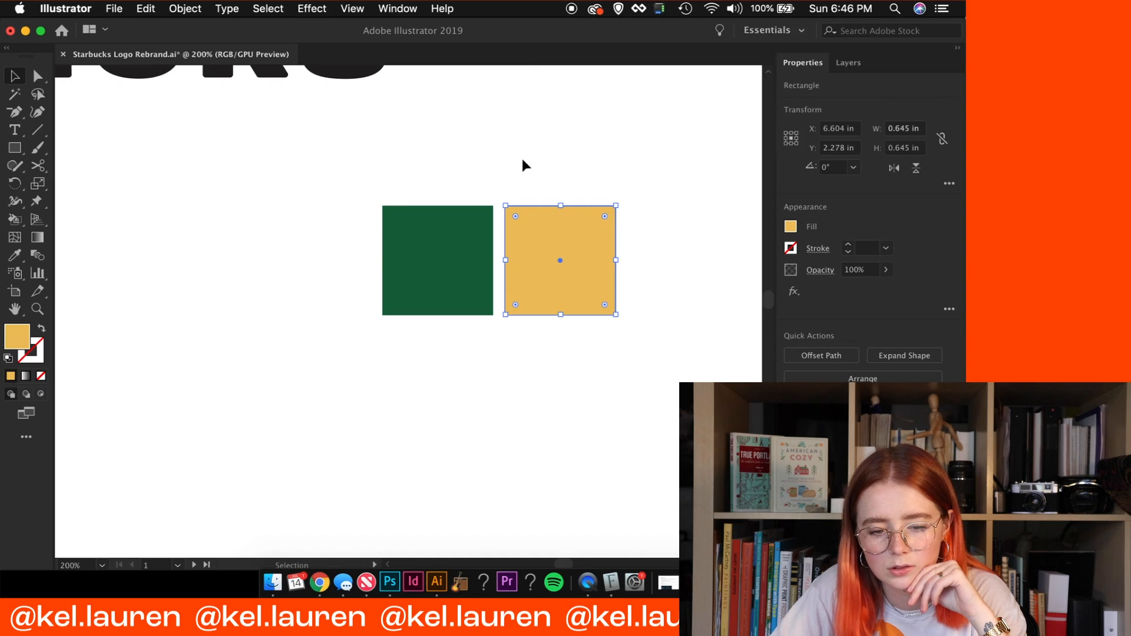
Soften the gold square's fill to a paler, less saturated tan gold
scroll(554, 177, "up", 2)
double_click(25, 340)
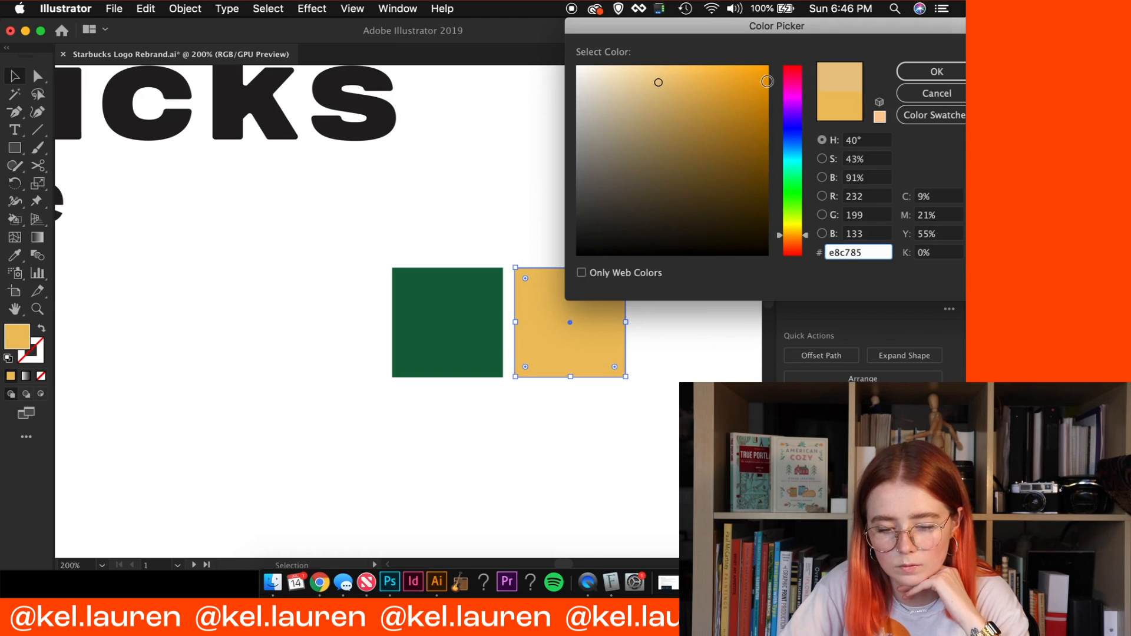
key("Return")
left_click(624, 174)
Duplicate both colour squares directly below and fill the lower green copy with light peach
scroll(560, 377, "right", 1)
scroll(560, 377, "down", 1)
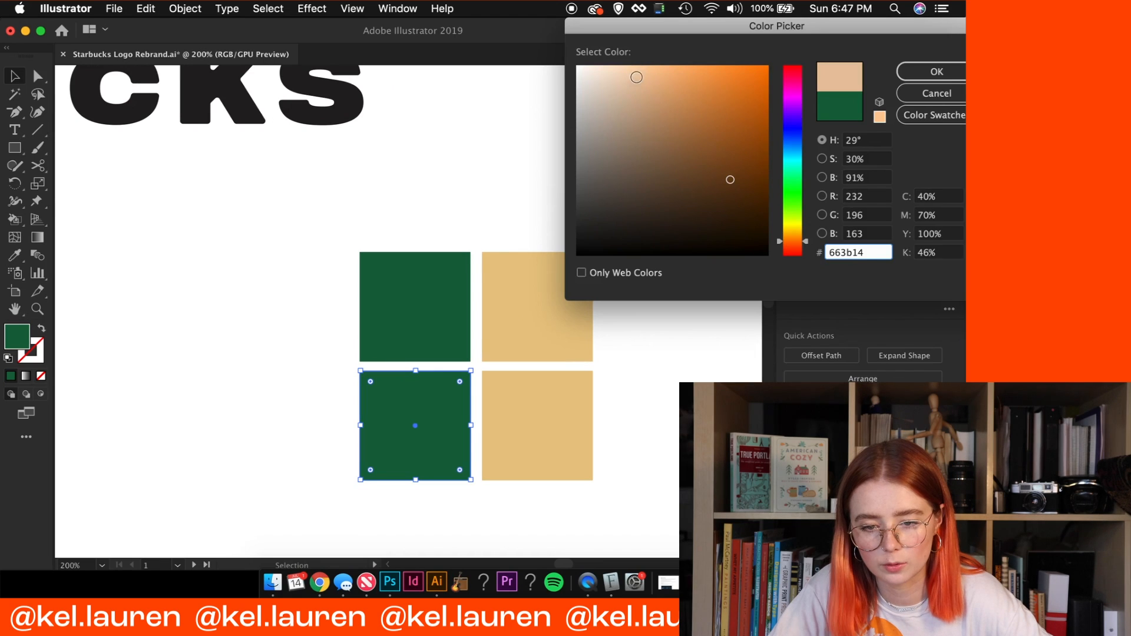
left_click_drag(637, 77, 640, 71)
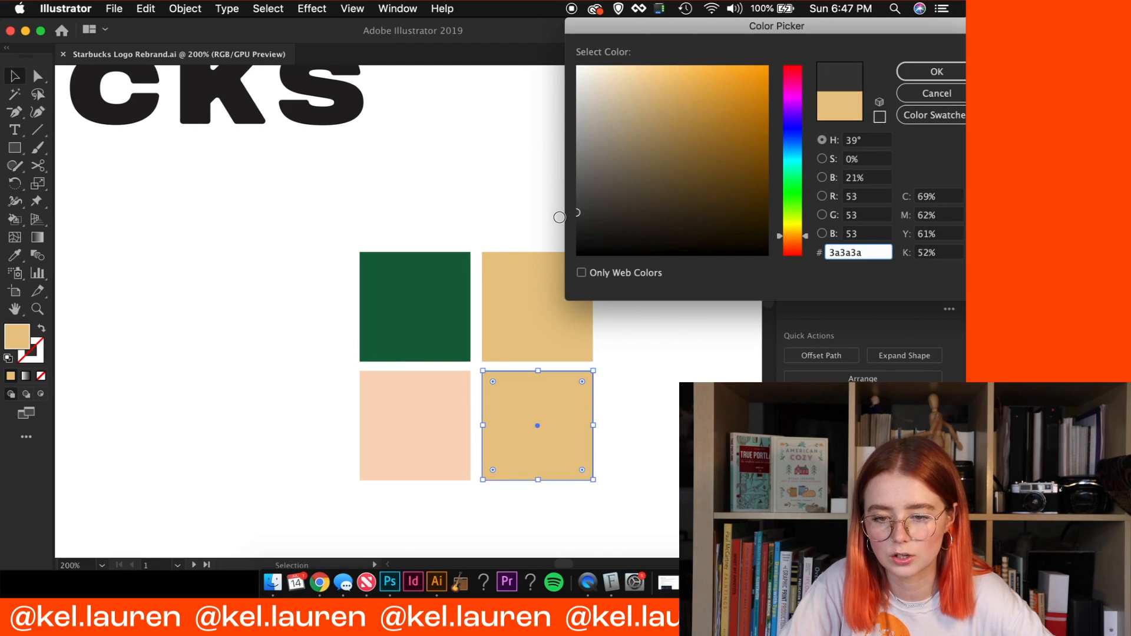
Fill the lower gold square with a near-black charcoal
left_click_drag(559, 218, 556, 226)
key("Return")
left_click(673, 362)
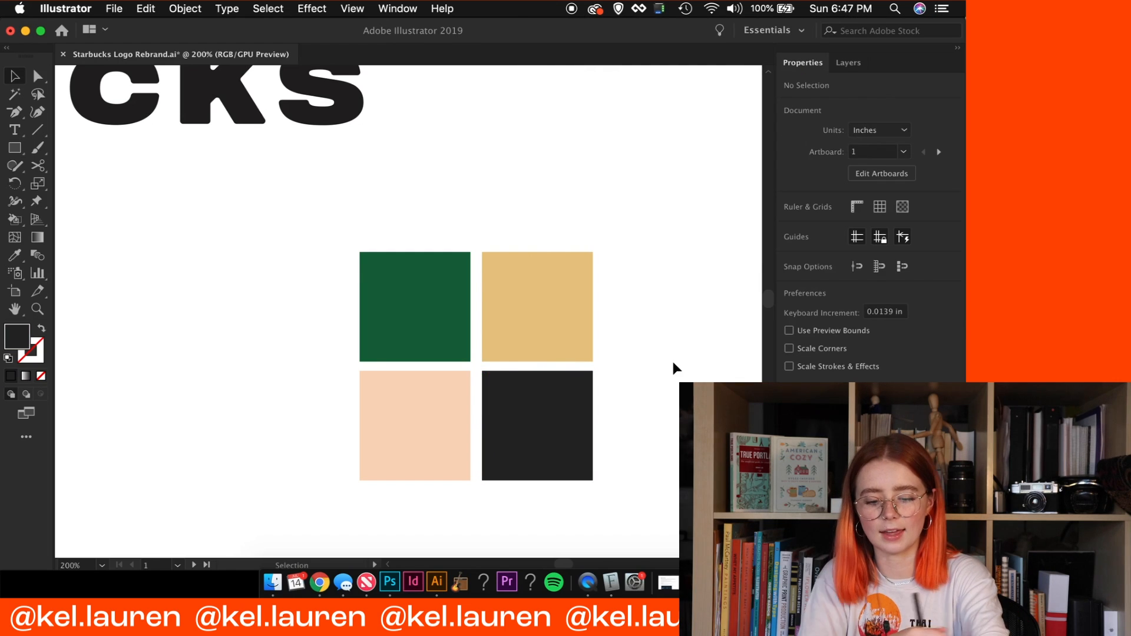
Draw a charcoal square at the upper left corner of the empty second artboard
key("super+minus")
key("super+minus")
left_click_drag(470, 407, 123, 335)
key("super+minus")
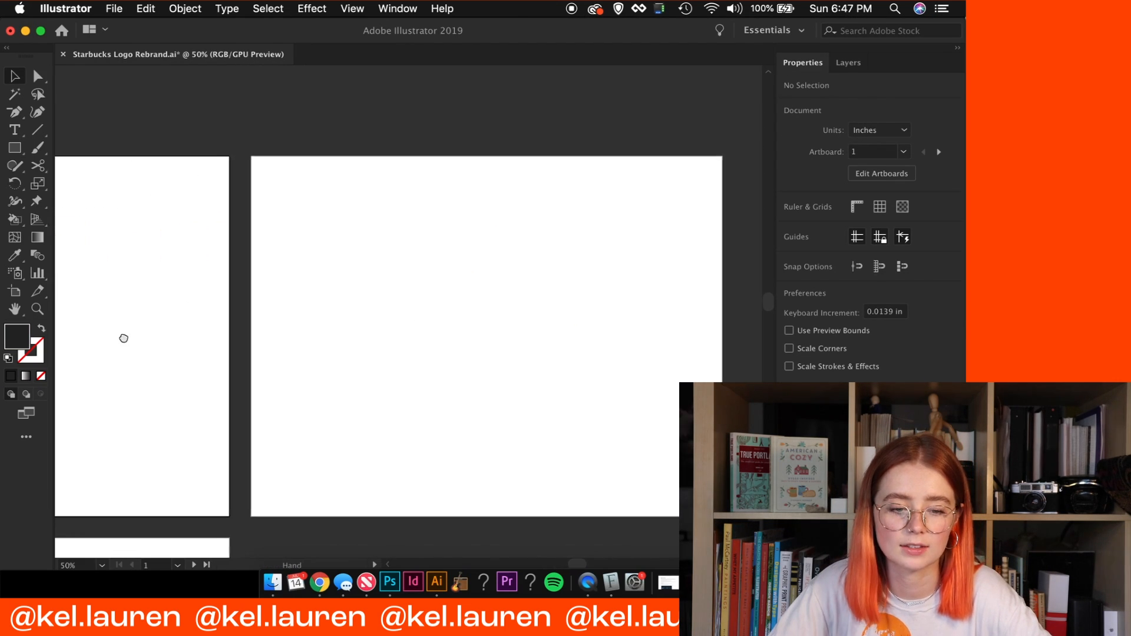
mouse_move(419, 321)
left_mouse_down()
mouse_move(637, 356)
mouse_move(586, 366)
mouse_move(455, 317)
mouse_move(219, 323)
left_mouse_up()
key("m")
left_click_drag(207, 158, 357, 309)
Build three rows of blocks filling the second artboard, each with a square beside a rectangle about 8.17 by 2.83 in
key("v")
left_click_drag(283, 232, 613, 233)
left_click_drag(664, 349, 664, 479)
left_click_drag(678, 157, 662, 207)
left_click_drag(606, 353, 207, 338)
key("super+minus")
left_click_drag(403, 177, 556, 185)
Colour the top rectangle and middle square peach, and the middle rectangle and bottom square green, leaving the other blocks charcoal
left_click(542, 258)
double_click(17, 337)
left_click(542, 338)
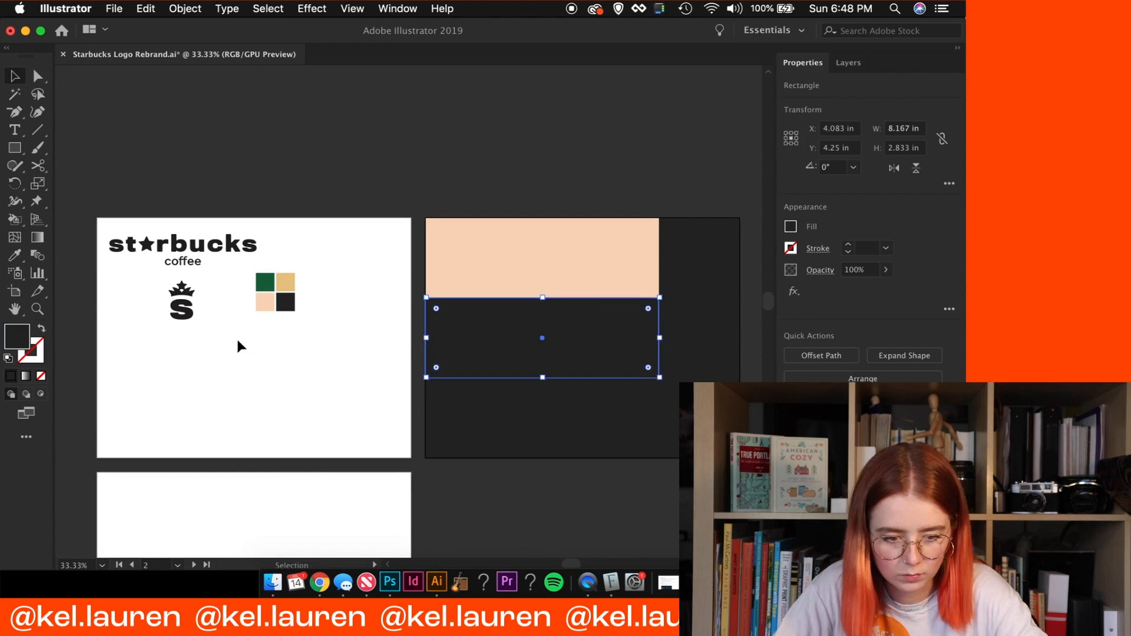
left_click(265, 283)
left_click(699, 260)
left_click(708, 333)
left_click(619, 265)
left_click(700, 406)
left_click(603, 346)
Group the wordmark with its coffee tagline and place a copy of the group on the peach rectangle
left_click_drag(309, 232, 115, 272)
key("super+g")
left_click_drag(219, 246, 582, 256)
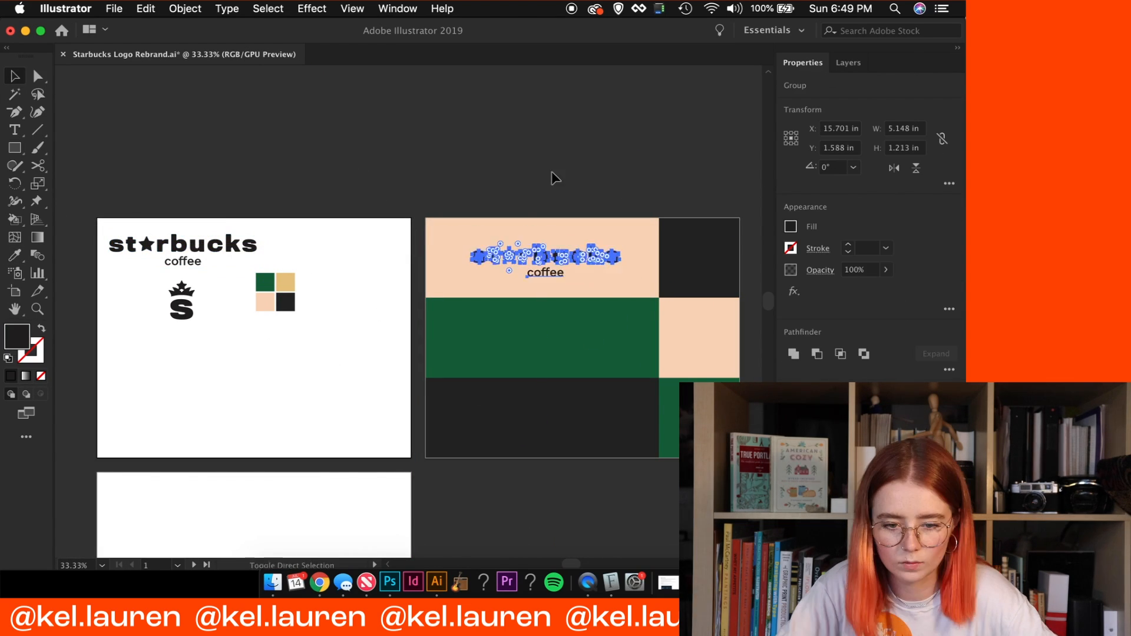
Copy the crowned S icon from the first artboard and place it on the top charcoal square
key("super+plus")
key("super+plus")
left_click(306, 259)
key("super+c")
left_click(541, 232)
key("super+v")
left_click_drag(408, 327, 673, 242)
Centre the icon in the top charcoal square and the wordmark group in the peach rectangle, nudging them slightly down
left_click(581, 270, "shift")
left_click(649, 247, "shift")
left_click(330, 203)
left_click(365, 253, "shift")
left_click(817, 352)
left_click(887, 352)
left_click(370, 245, "shift")
key("shift+Down")
key("shift+Down")
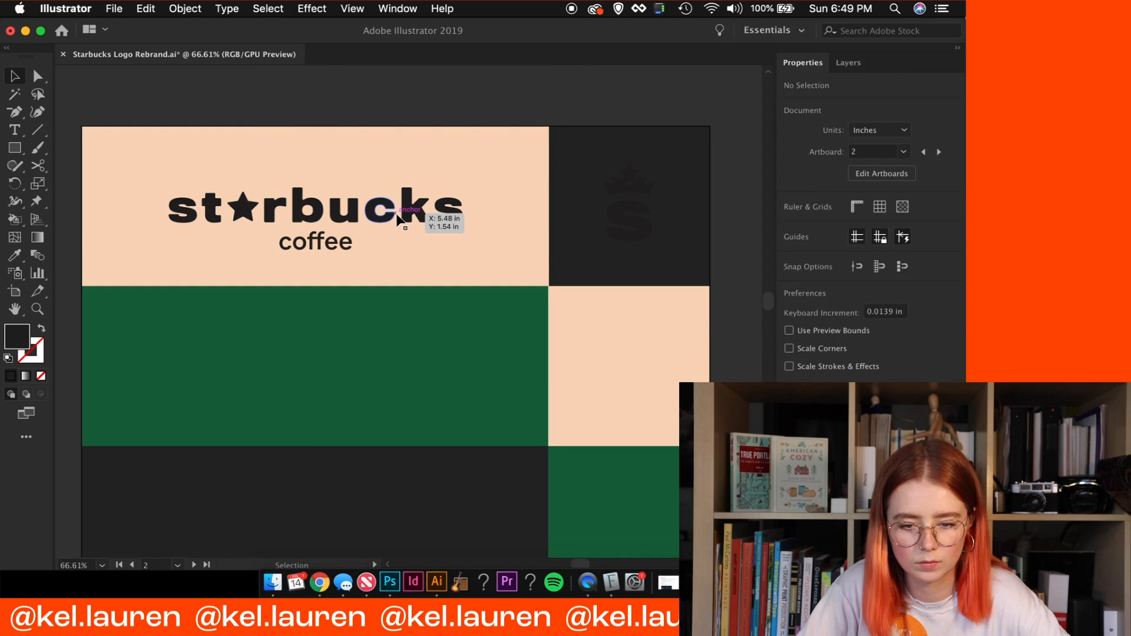
Duplicate the wordmark group and icon straight down into the middle and bottom rows
left_click(400, 218)
left_click(640, 178, "shift")
left_click_drag(640, 174, 640, 333)
scroll(641, 334, "down", 2)
left_click_drag(652, 282, 656, 442)
Recolour the top icon and middle wordmark peach and the middle icon green by sampling the block colours
left_click(629, 147)
left_click(601, 285)
left_click(361, 307)
left_click(577, 295)
left_click(572, 317)
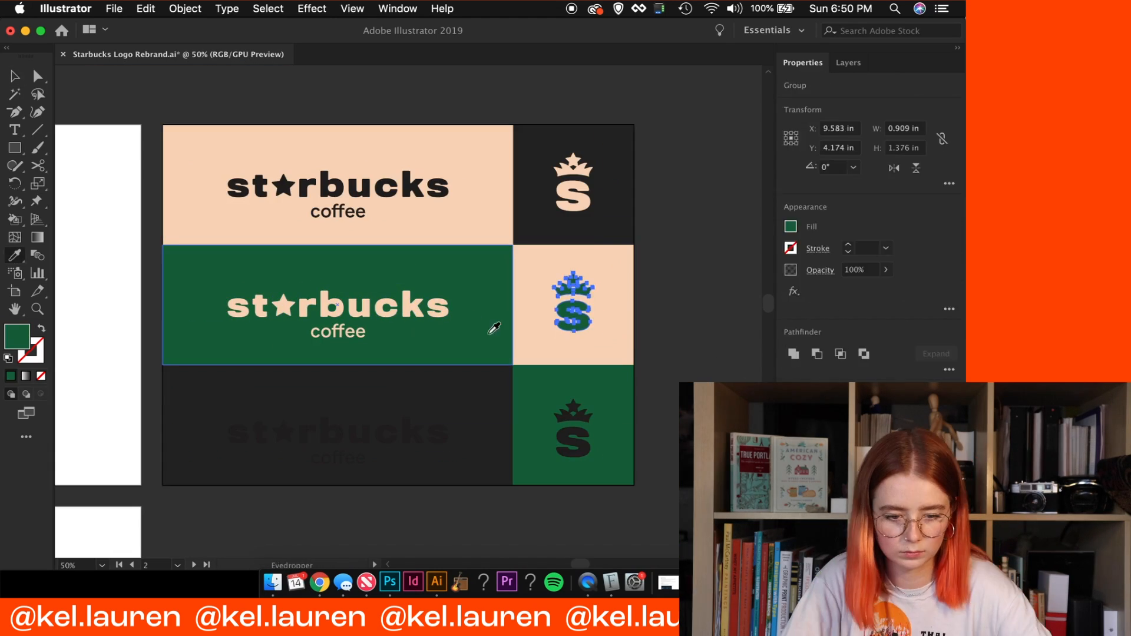
left_click(518, 321)
Recolour the bottom row's wordmark and icon in the tan gold and fit the artboard in view
left_click(377, 437)
left_click(316, 233)
left_click(622, 452)
left_click(649, 353)
left_click(622, 453)
key("i")
left_click(387, 440)
key("v")
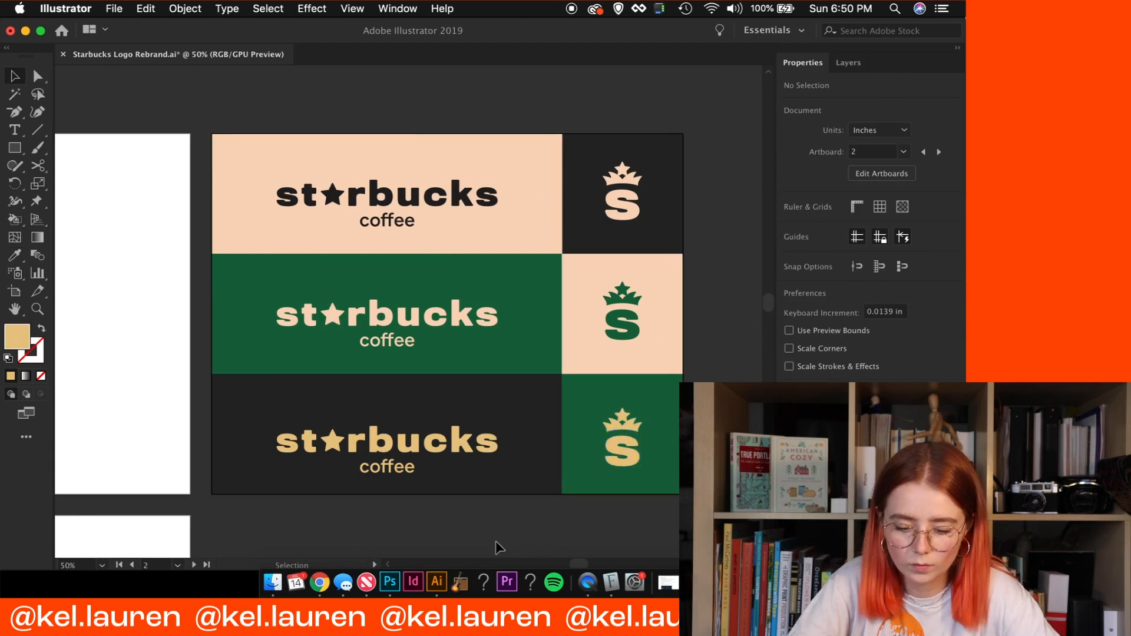
left_click(497, 543)
key("super+0")
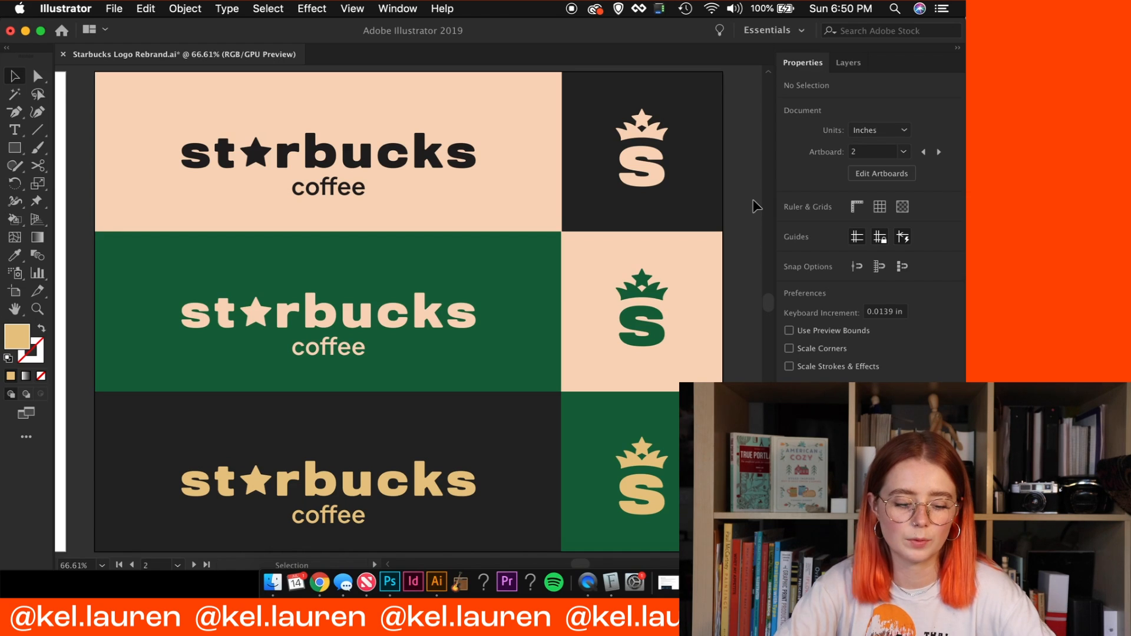
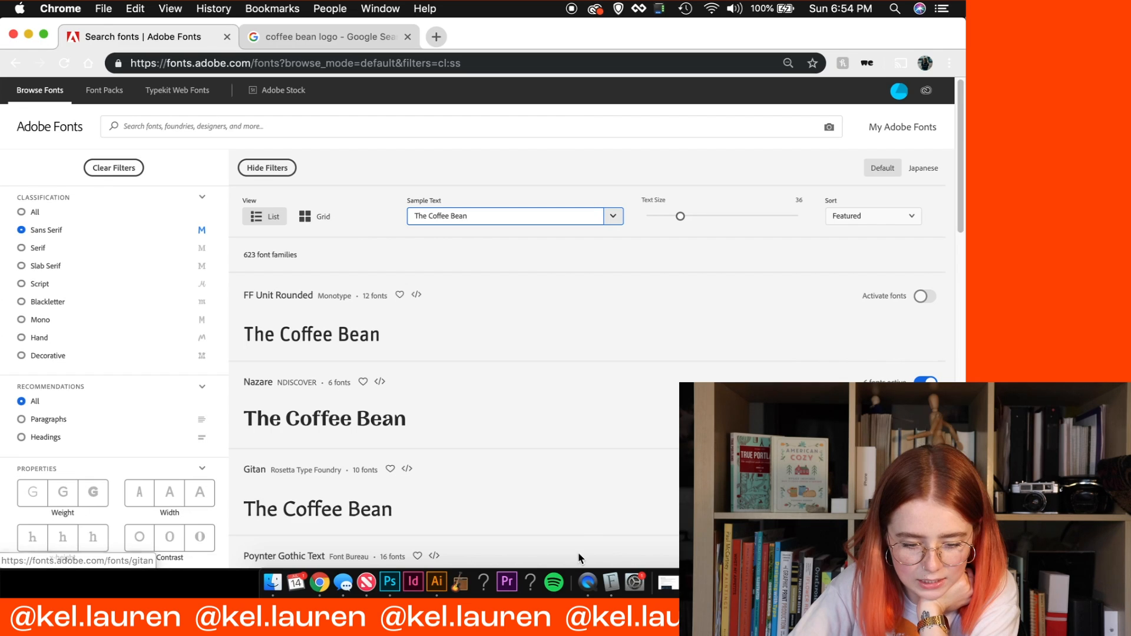
Filter the Adobe Fonts list to heavyweight serif families, browse the Coffee Bean samples and activate Bookmania
left_click(320, 583)
left_click(46, 249)
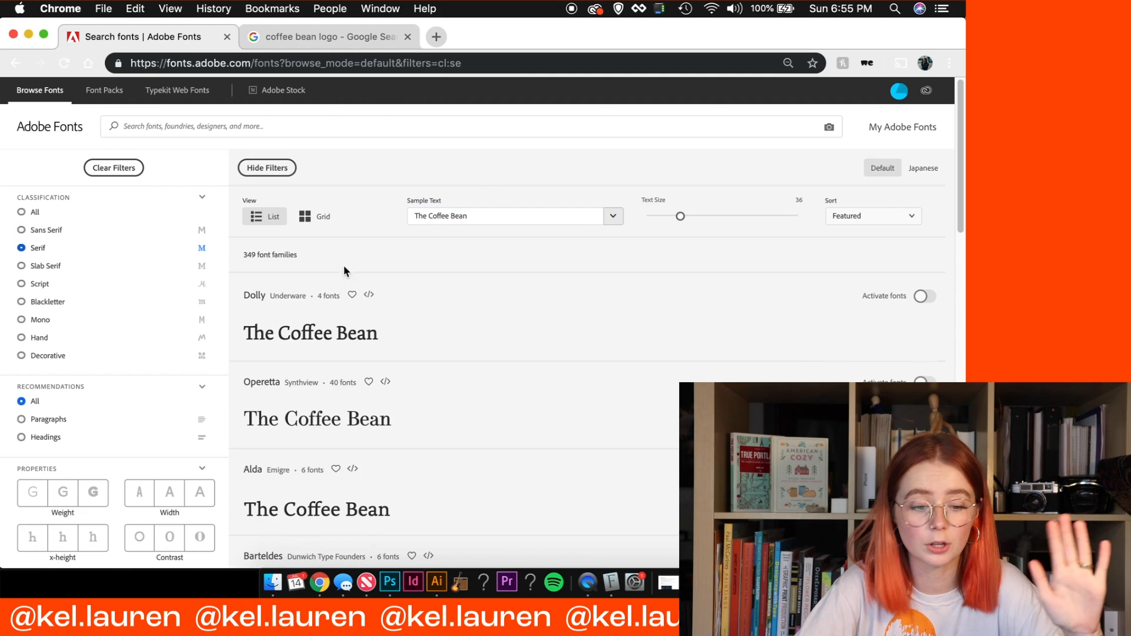
scroll(511, 468, "down", 8)
scroll(512, 473, "down", 7)
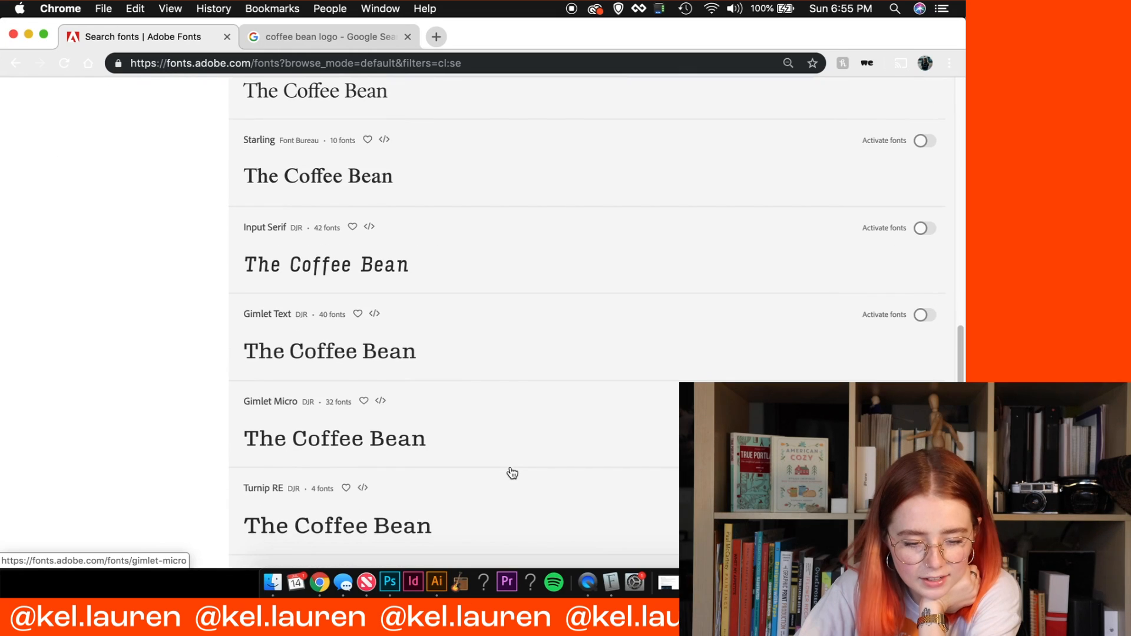
scroll(510, 472, "up", 15)
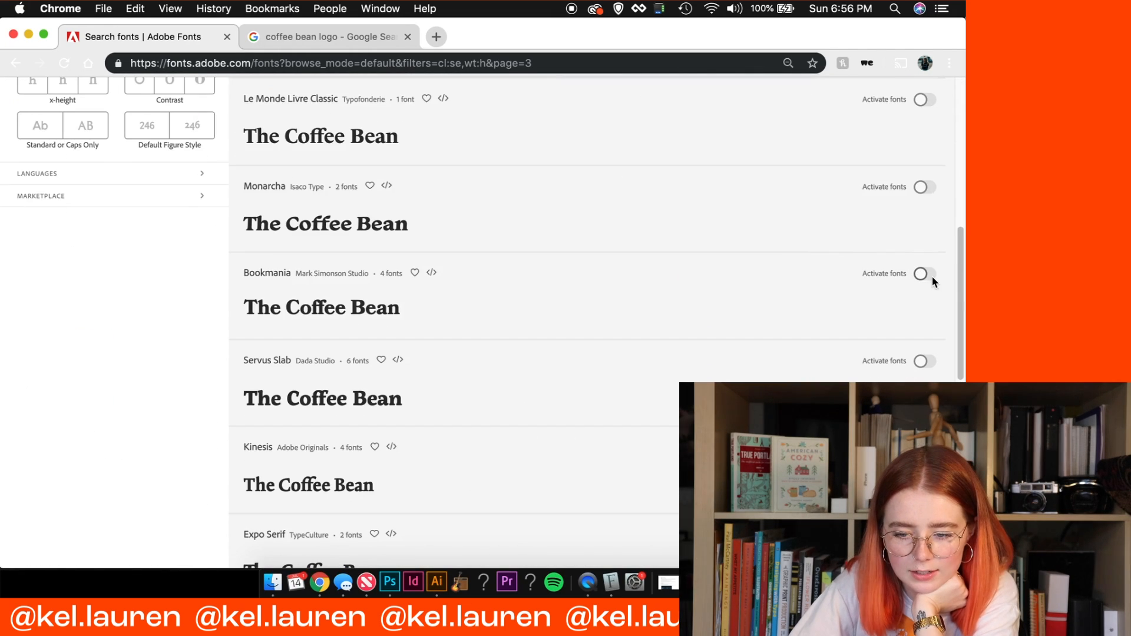
left_click(924, 275)
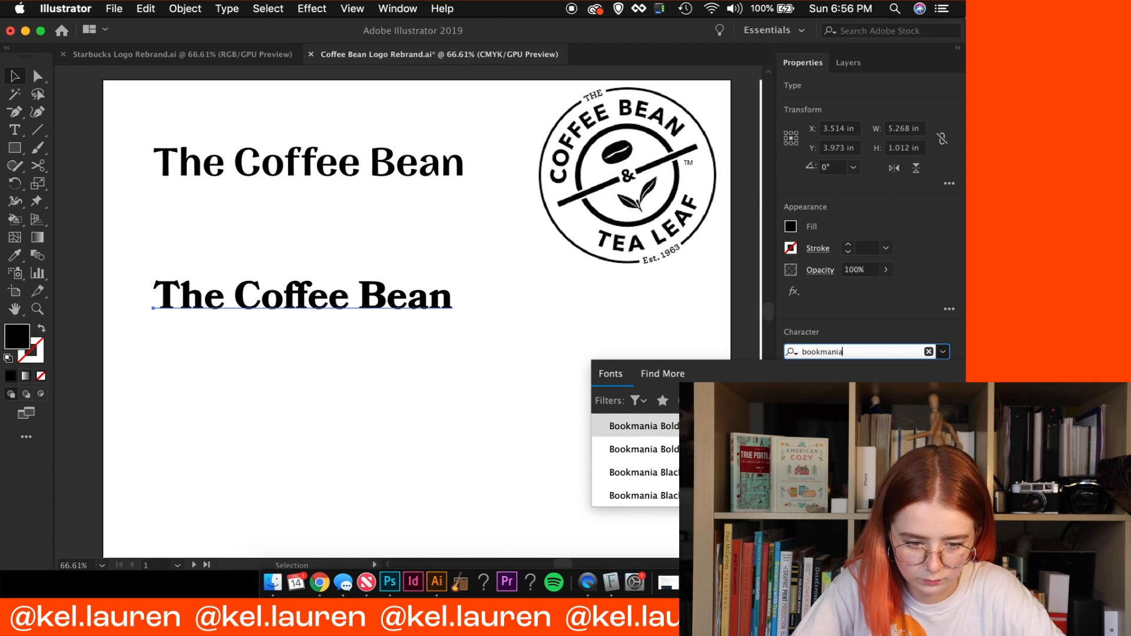
Apply Bookmania Bold to the lower "The Coffee Bean" sample, then delete that sample
key("Return")
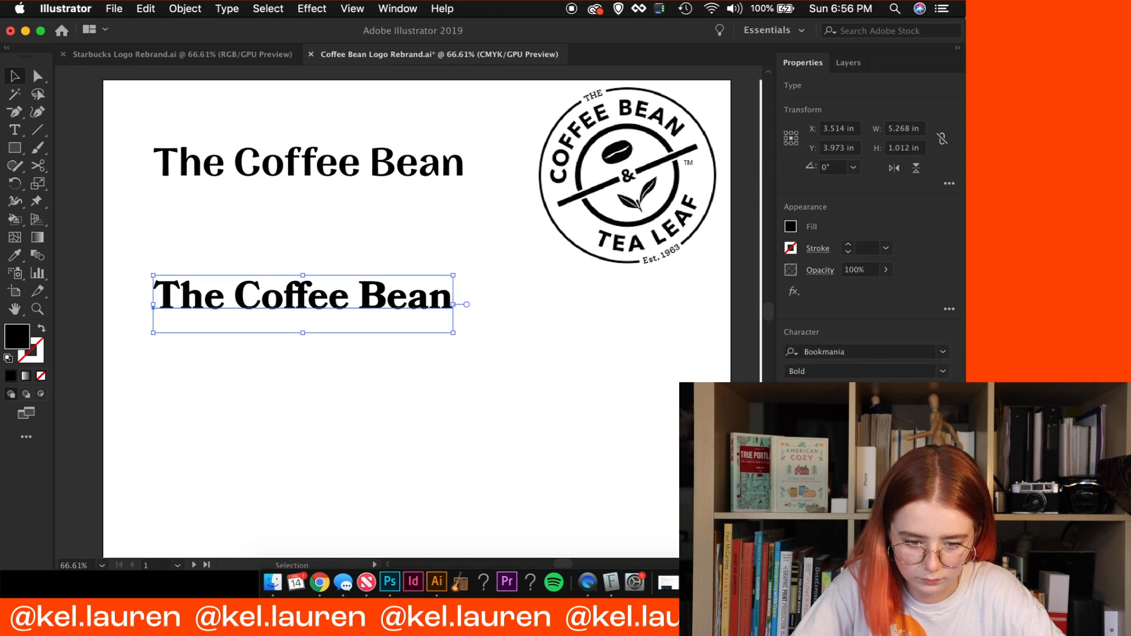
key("super+1")
key("BackSpace")
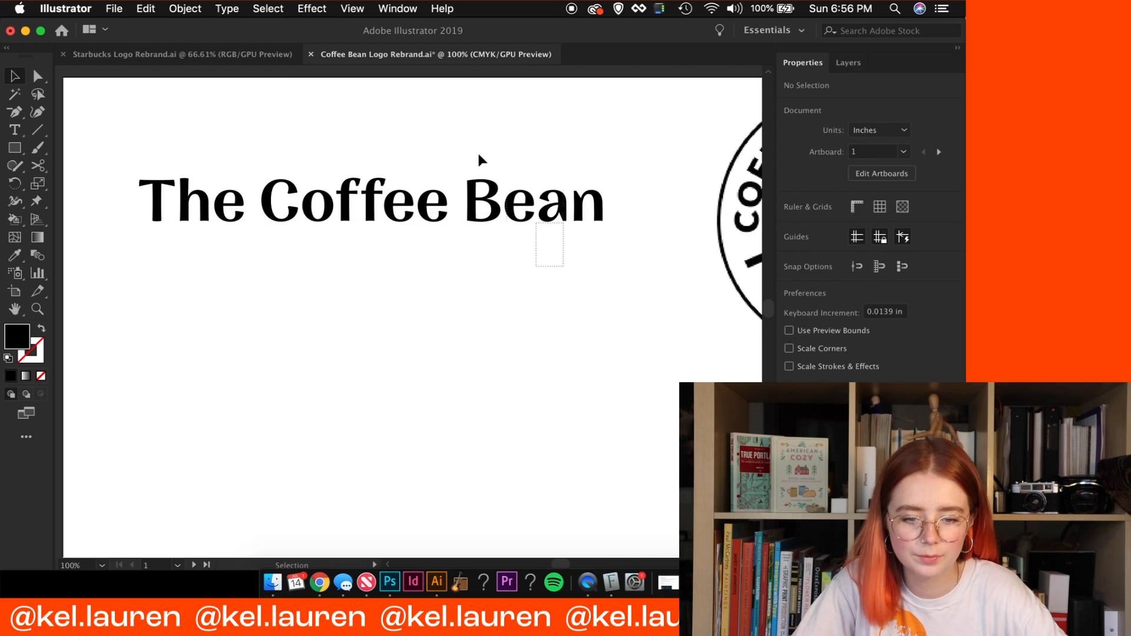
Remove "The" from the remaining wordmark and set it as a separate text object below Coffee Bean
left_click(480, 197)
scroll(642, 445, "right", 3)
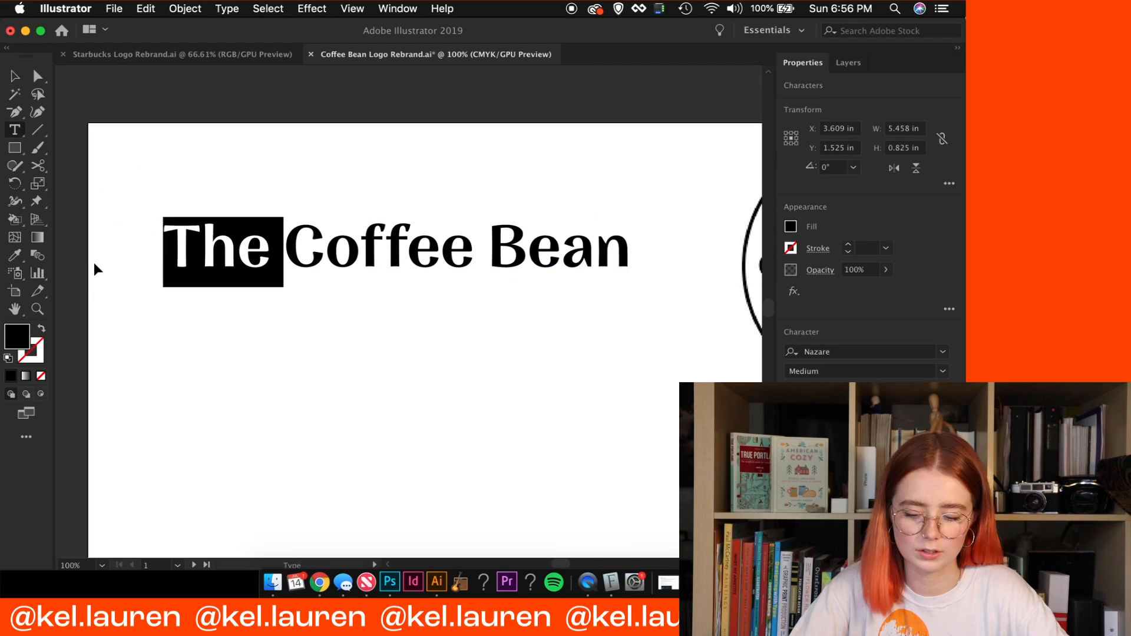
key("BackSpace")
key("Escape")
key("t")
left_click(245, 403)
type("The")
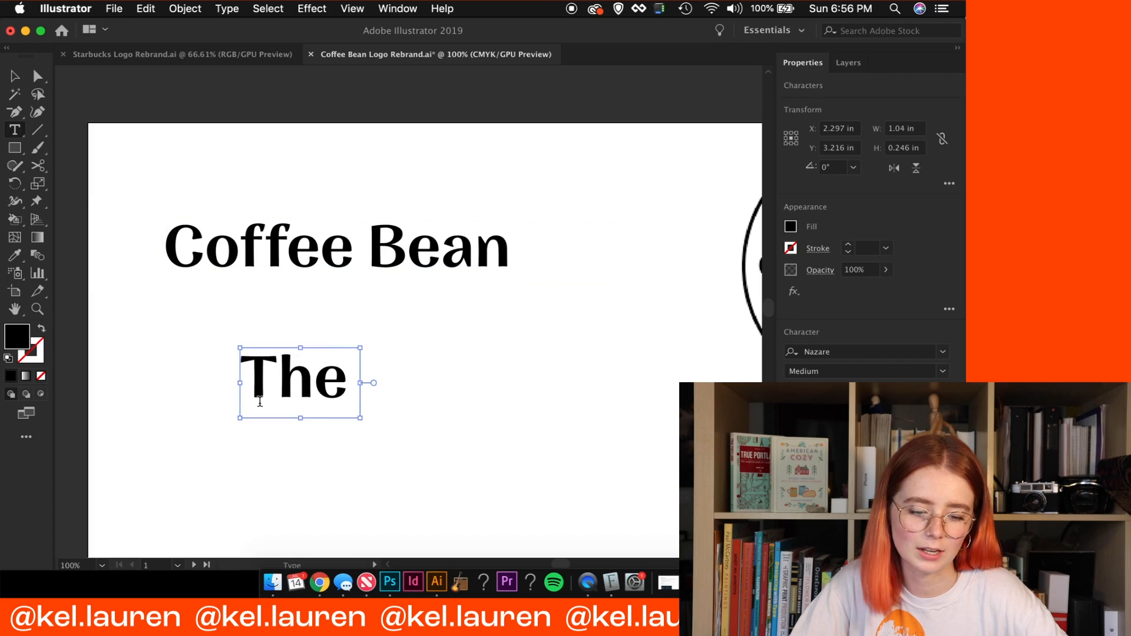
key("Escape")
Shrink "The" and place it just before Coffee Bean, aligning it with a horizontal guide at cap height
left_click_drag(363, 346, 327, 367)
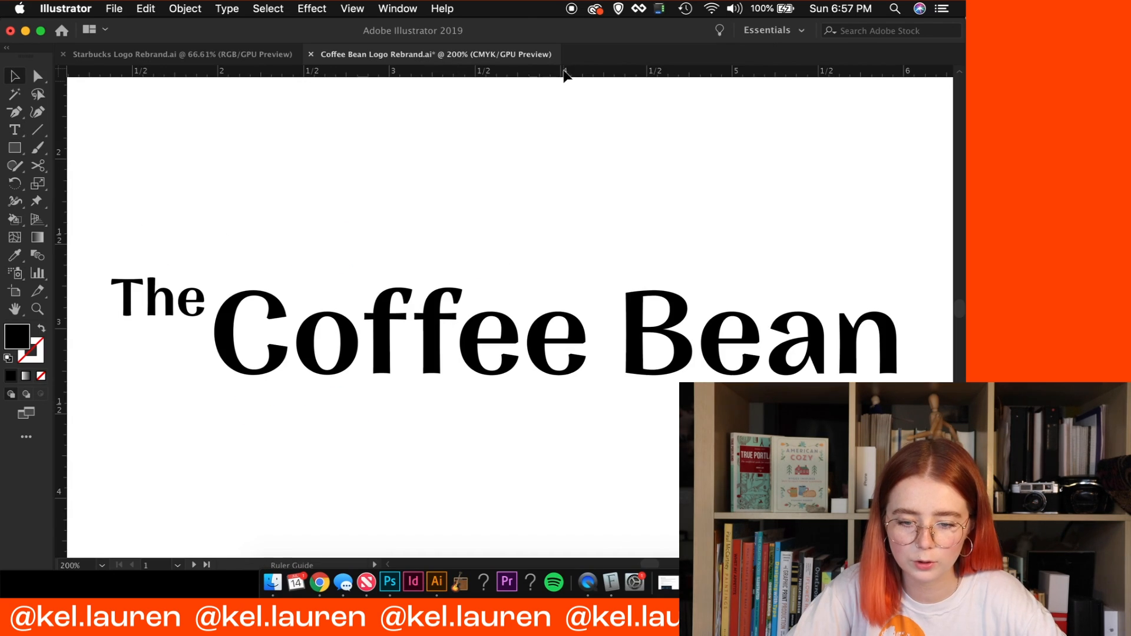
left_click_drag(568, 76, 579, 293)
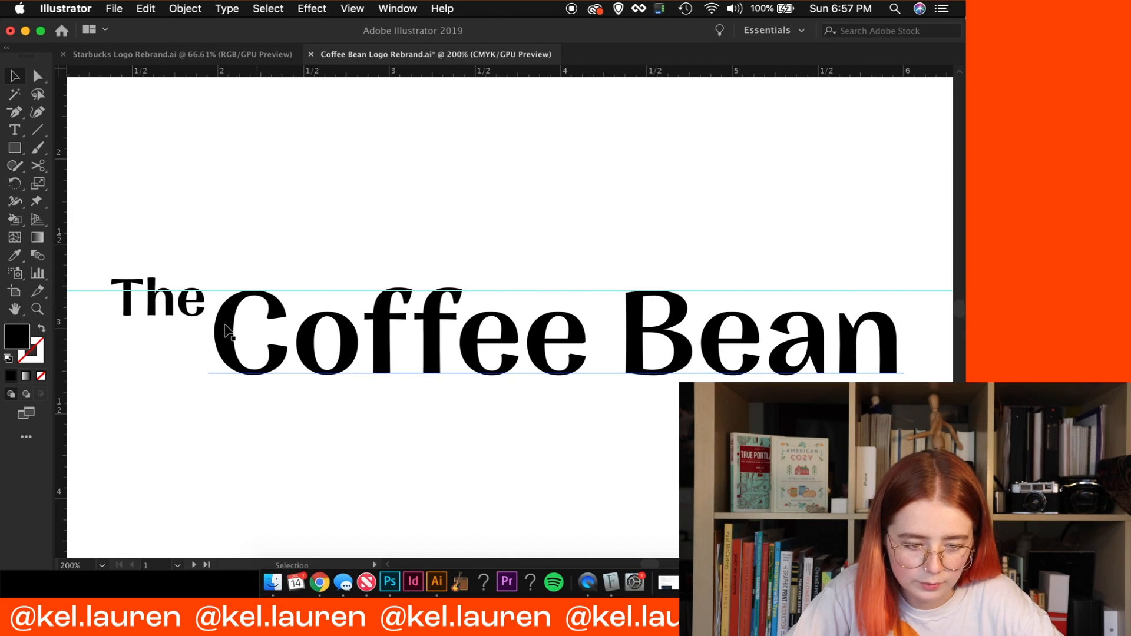
left_click_drag(158, 327, 135, 335)
key("super+equal")
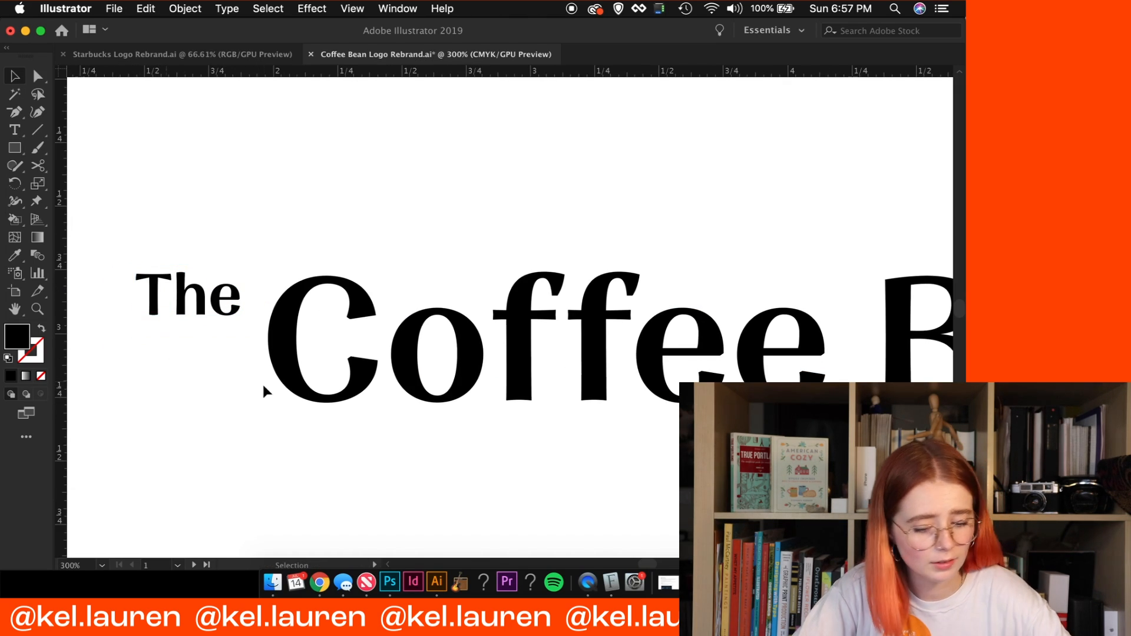
Add a thin black underline bar beneath "The"
left_click_drag(239, 322, 137, 329)
key("v")
left_click(292, 183)
Tighten the tracking of the Coffee Bean text to -15
key("super+minus")
key("super+minus")
key("super+minus")
scroll(291, 183, "right", 3)
left_click(405, 325)
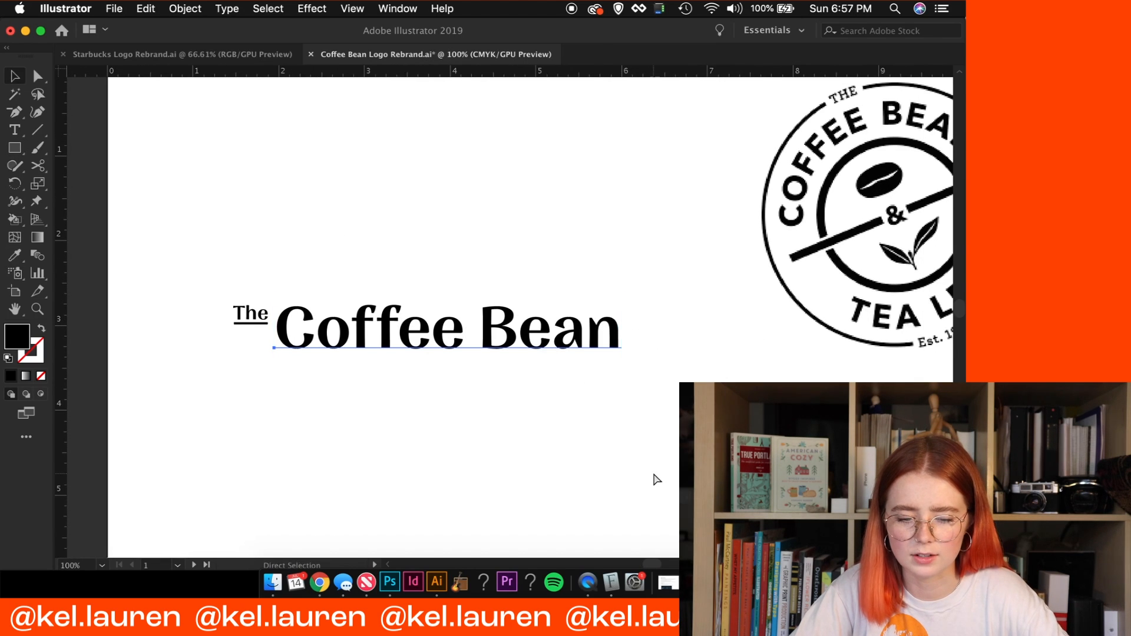
key("super+t")
left_click_drag(686, 63, 856, 37)
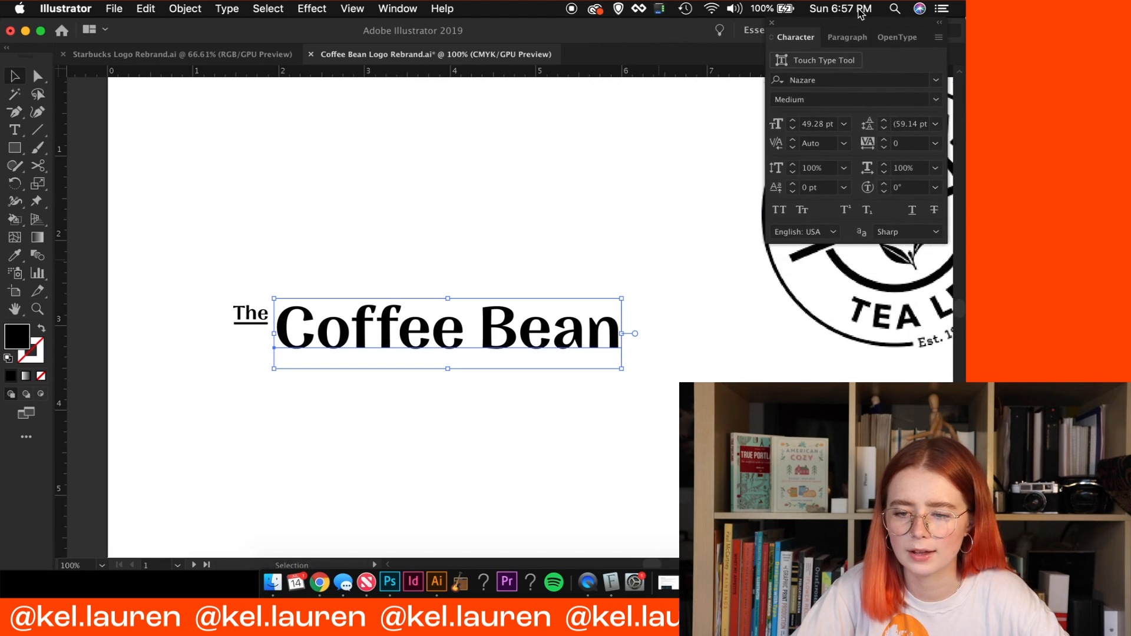
left_click(885, 146)
left_click(884, 146)
left_click(884, 146)
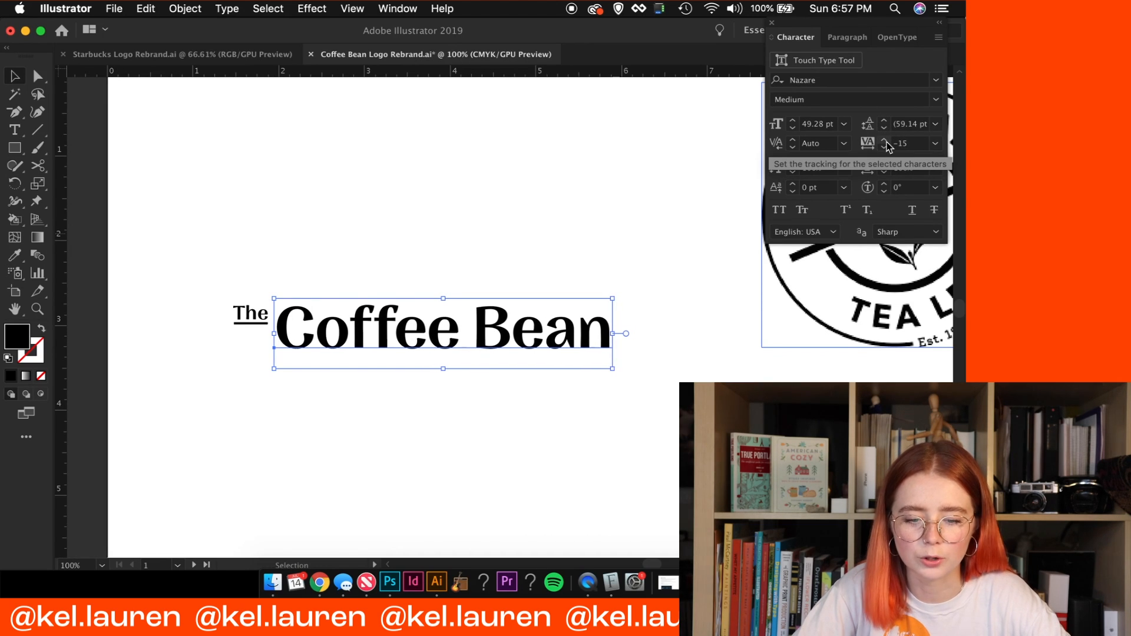
left_click(584, 214)
Shorten the underline bar so it ends flush with the e of "The"
key("super+equal")
key("super+equal")
key("super+equal")
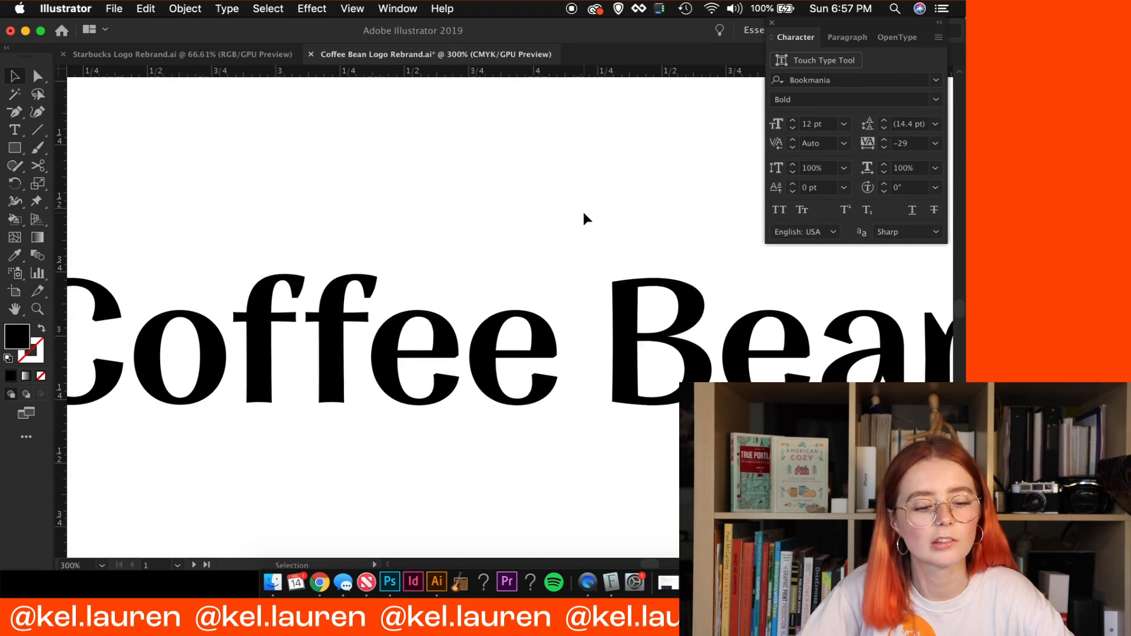
scroll(584, 214, "left", 6)
left_click(234, 339)
key("super+equal")
key("super+equal")
key("super+equal")
key("super+equal")
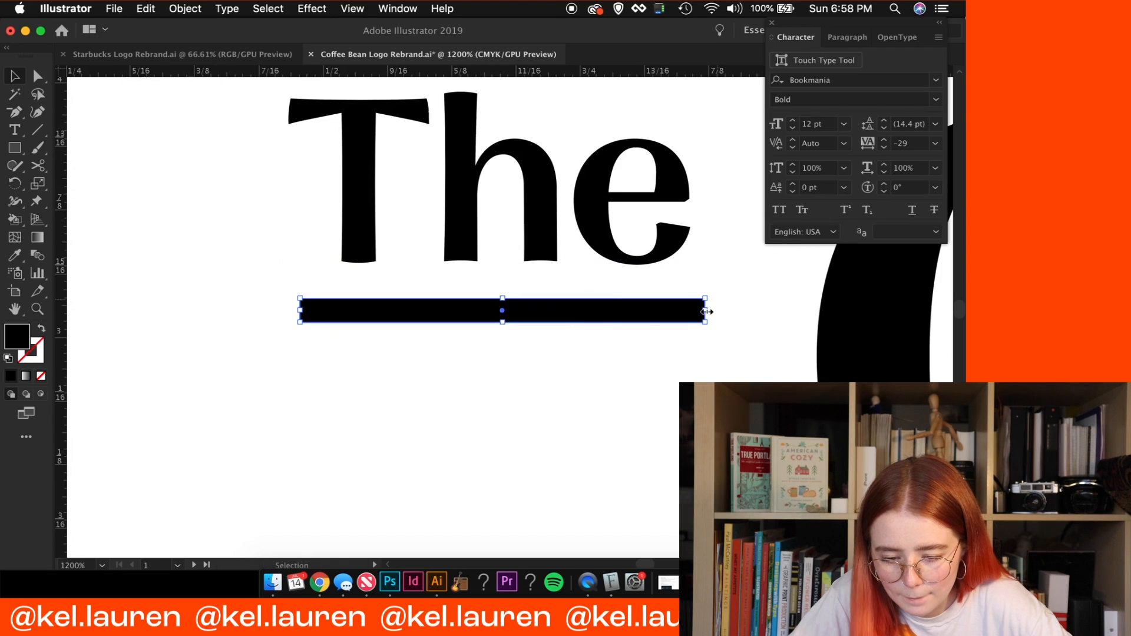
left_click_drag(707, 311, 690, 311)
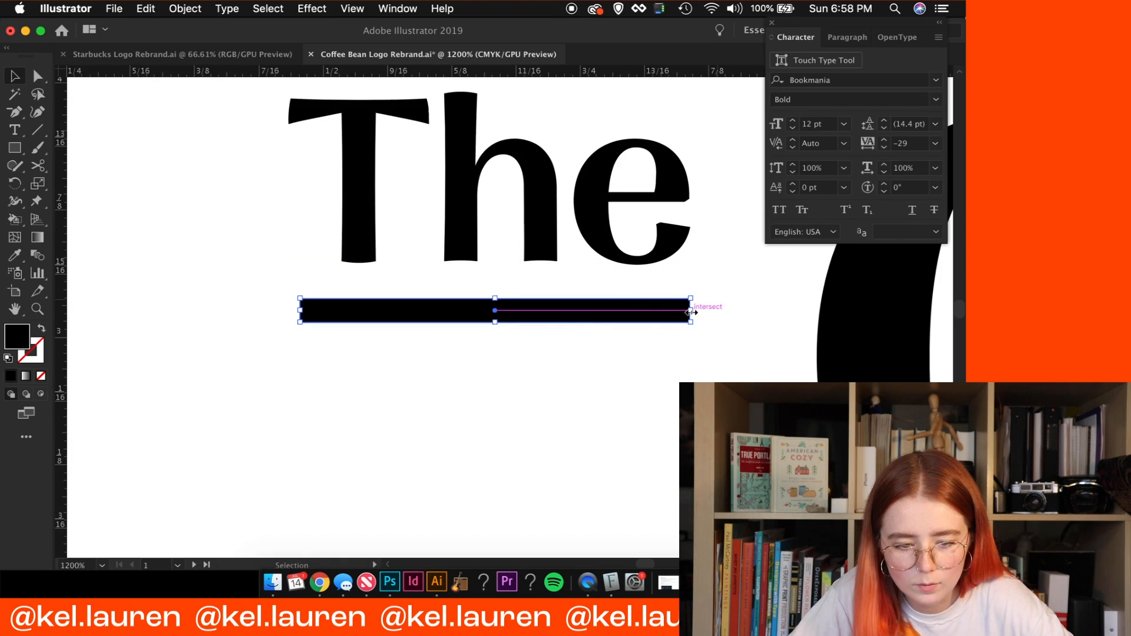
left_click(685, 427)
Add the text "EST. 1963" below the Coffee Bean wordmark
key("super+minus")
key("super+minus")
key("super+minus")
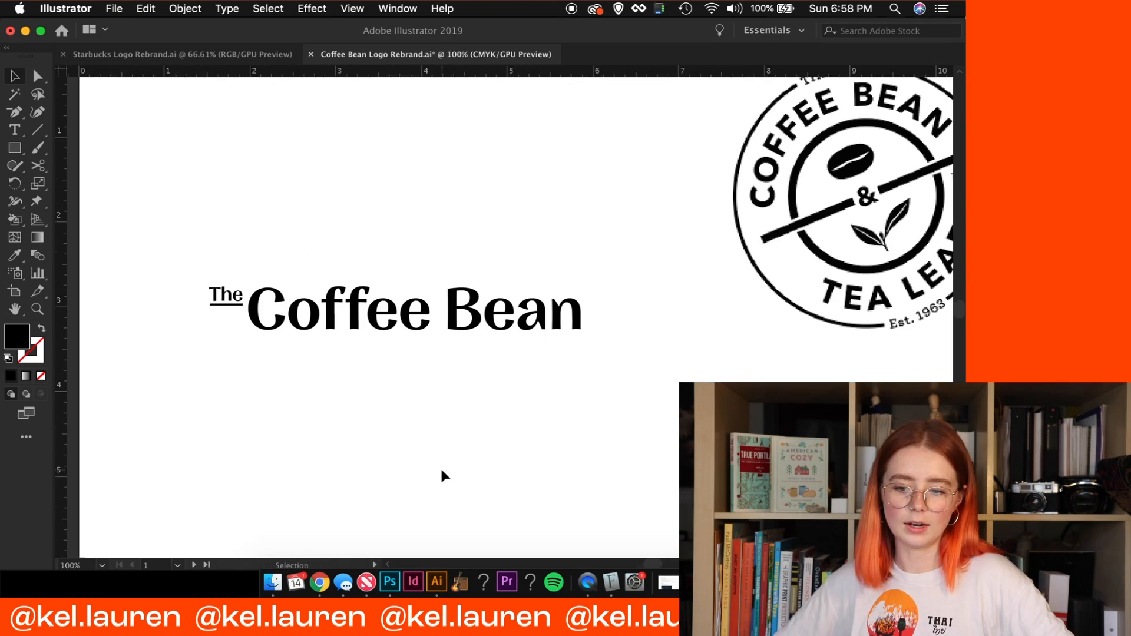
key("space")
left_click_drag(454, 363, 394, 349)
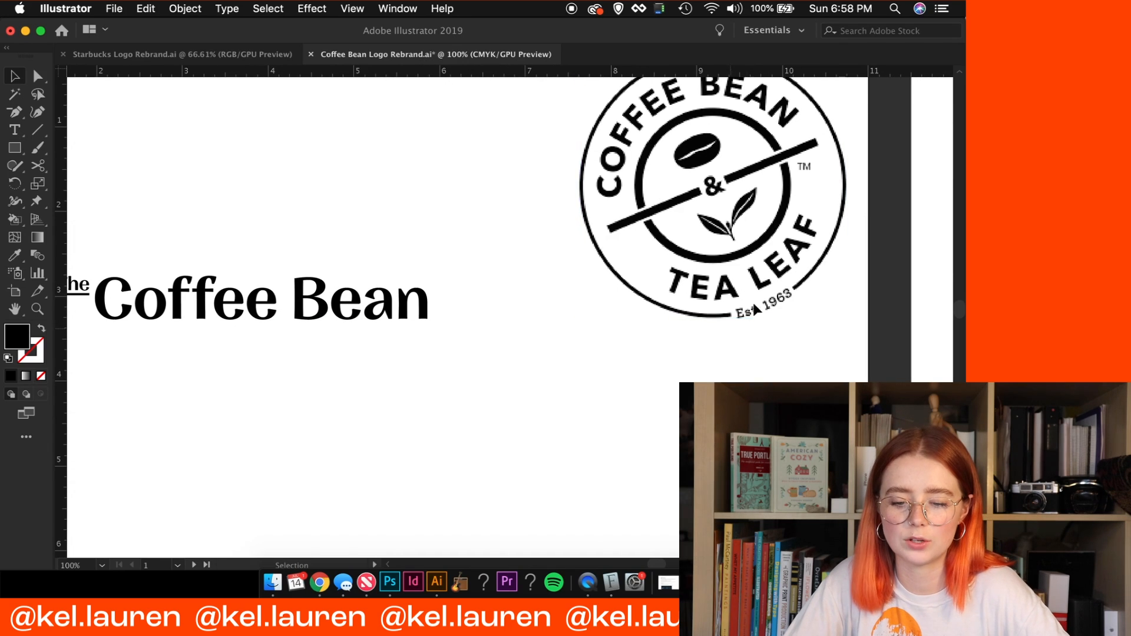
left_click(346, 389)
type("EST. 1963")
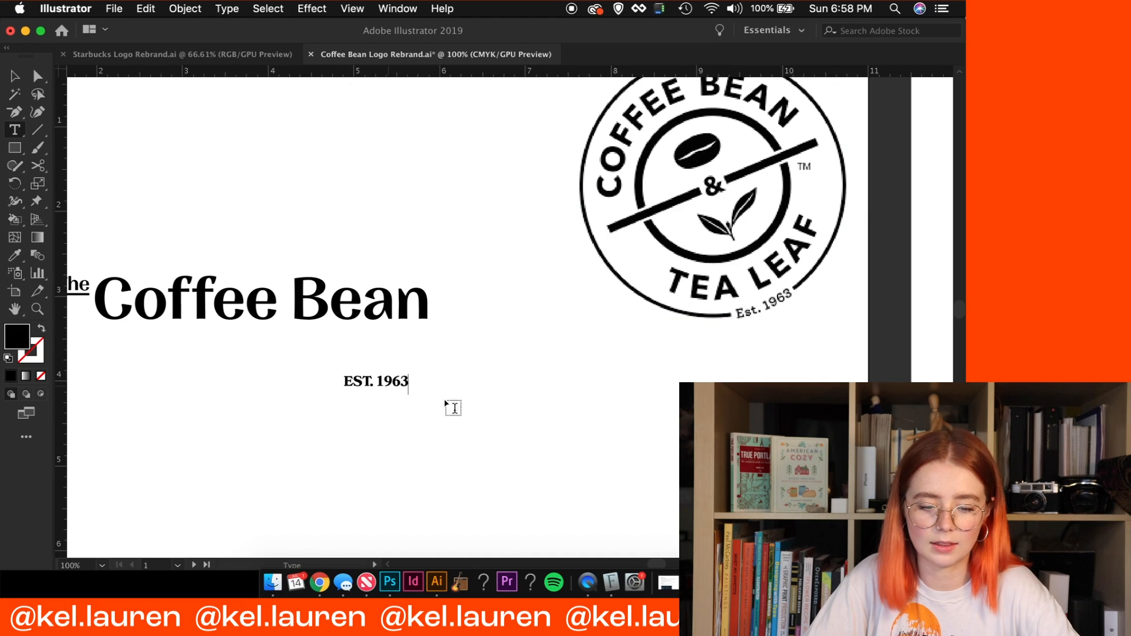
Reduce the date text and move it directly beneath the end of Bean
scroll(393, 430, "left", 3)
key("super+=")
key("super+=")
key("v")
left_click_drag(451, 312, 467, 151)
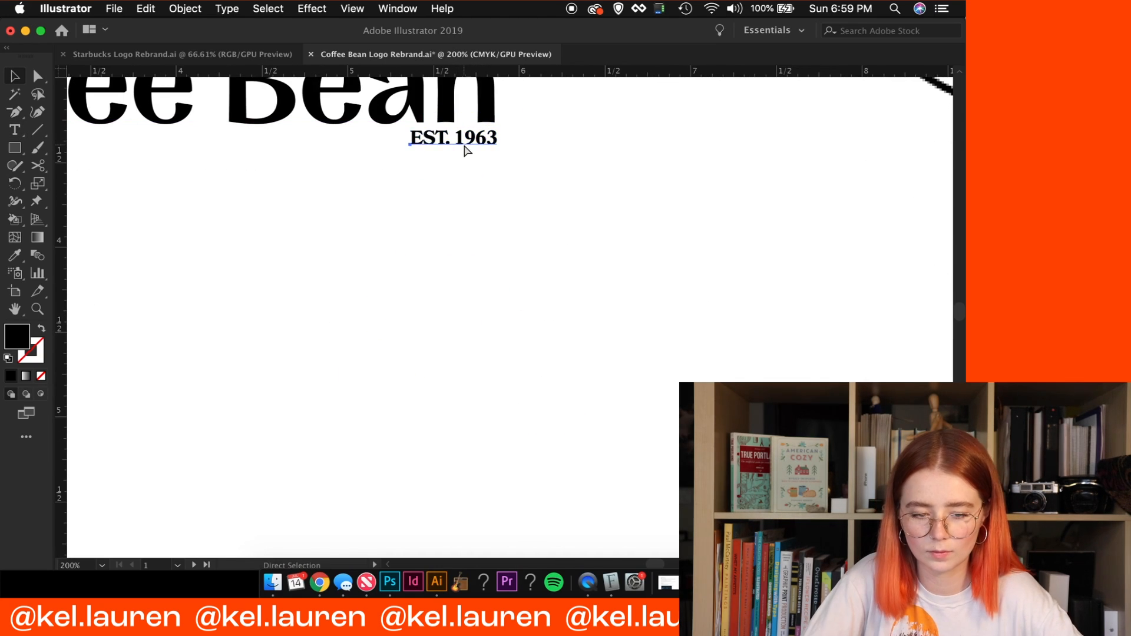
Cut the date text to "EST." and stack a separate "‘63" text beneath it, sized to match its width
key("super+minus")
key("super+minus")
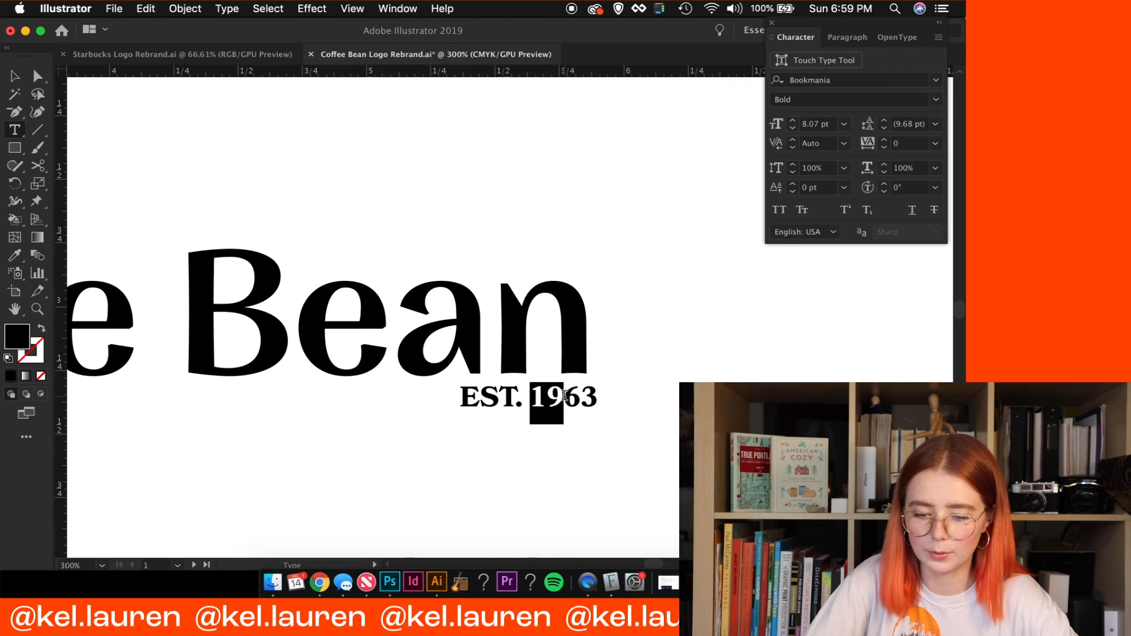
key("BackSpace")
key("BackSpace")
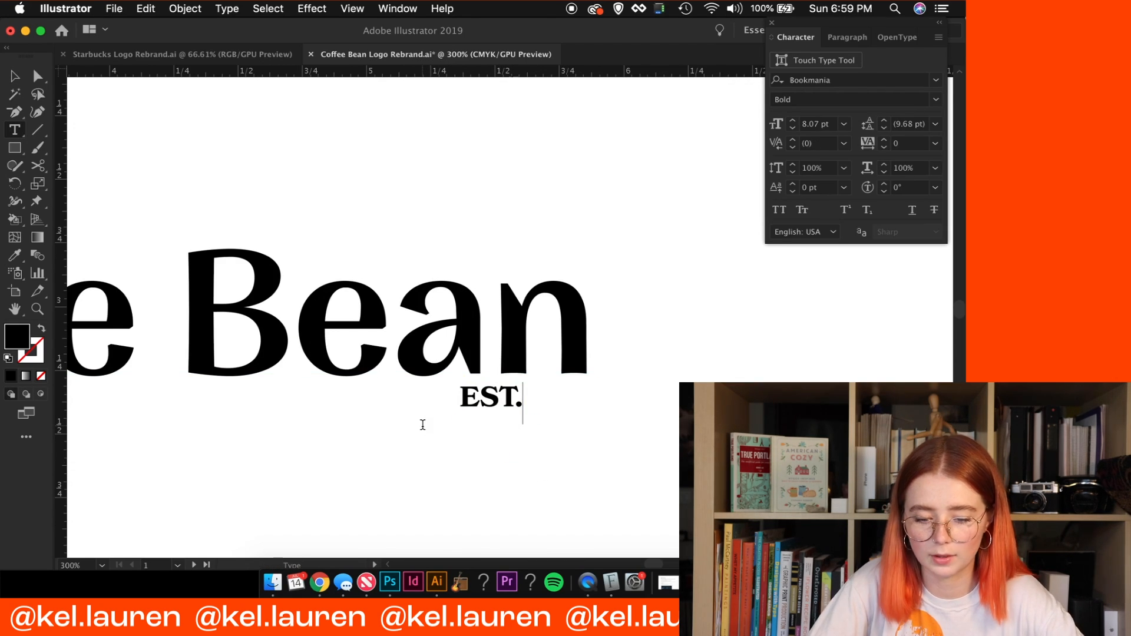
key("Escape")
mouse_move(516, 455)
left_mouse_down()
mouse_move(489, 432)
mouse_move(524, 478)
mouse_move(515, 444)
left_mouse_up()
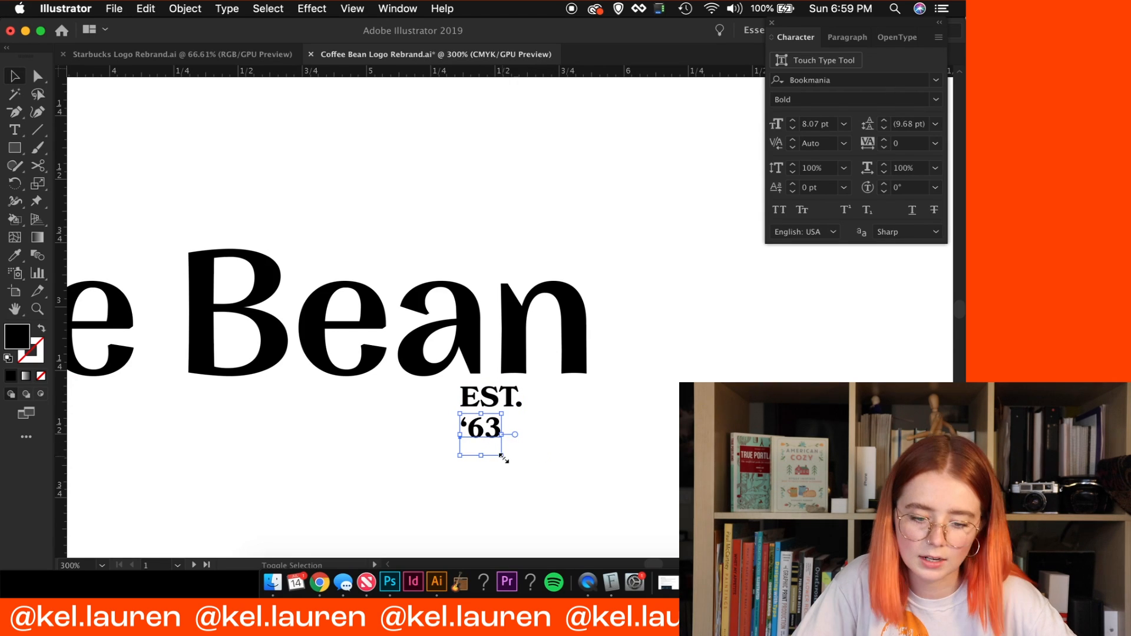
Change the stacked date lettering to the Black weight of Bookmania
left_click(495, 397)
left_click(936, 100)
left_click(796, 164)
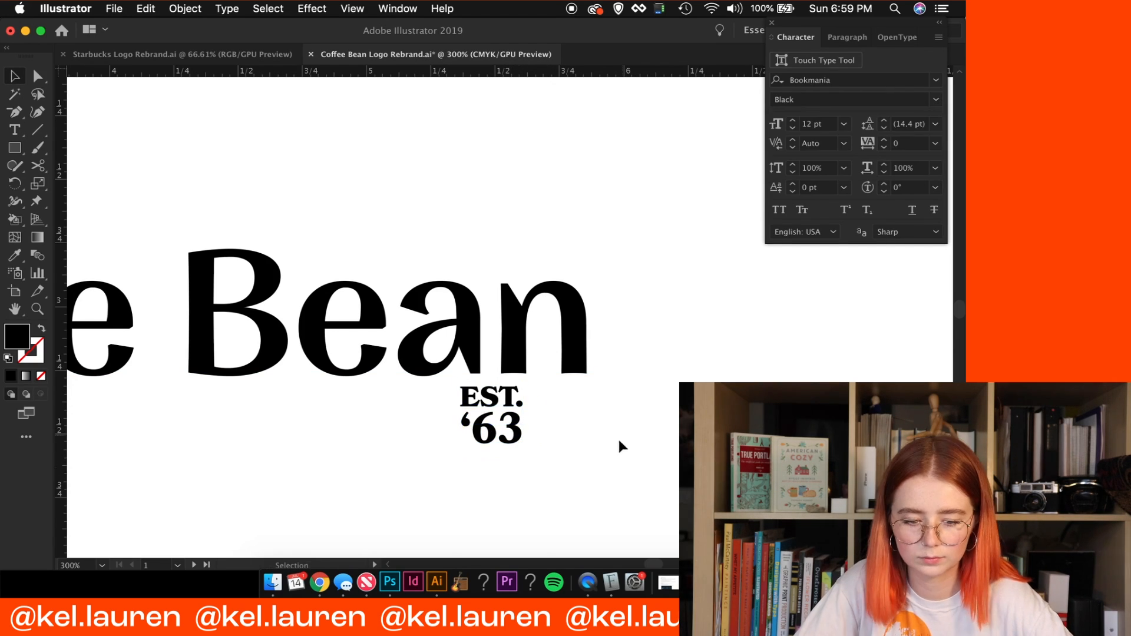
key("super+equal")
key("super+equal")
key("super+equal")
left_click(442, 303)
left_click_drag(359, 417, 317, 459)
left_click(594, 442)
key("super+minus")
key("super+minus")
key("super+minus")
key("super+z")
Try the stacked EST. ‘63 date beneath the underlined "The", fine-tuning its horizontal alignment
key("super+equal")
key("super+equal")
left_click_drag(615, 345, 504, 237)
key("super+minus")
key("super+minus")
key("super+minus")
key("super+minus")
key("super+minus")
left_click(665, 315, "shift")
left_click_drag(638, 337, 322, 311)
left_click(367, 419)
key("super+equal")
key("super+equal")
key("super+equal")
key("super+equal")
left_click_drag(385, 449, 406, 448)
left_click(258, 493)
Move the stacked date back beneath the final n of Bean
key("super+minus")
key("super+minus")
key("super+minus")
key("super+minus")
key("super+minus")
left_click_drag(323, 344, 557, 384)
left_click(559, 394)
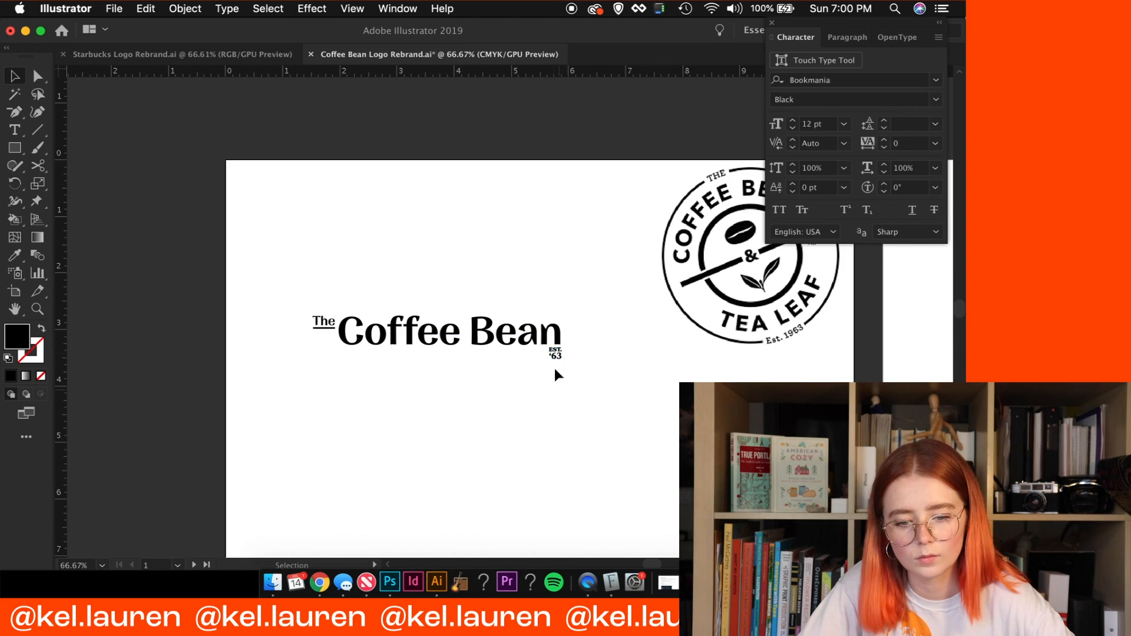
Place the stacked EST. ‘63 date just after the n of Bean, near the baseline
key("super+z")
left_click(631, 447)
key("super+equal")
key("super+equal")
left_click(274, 335)
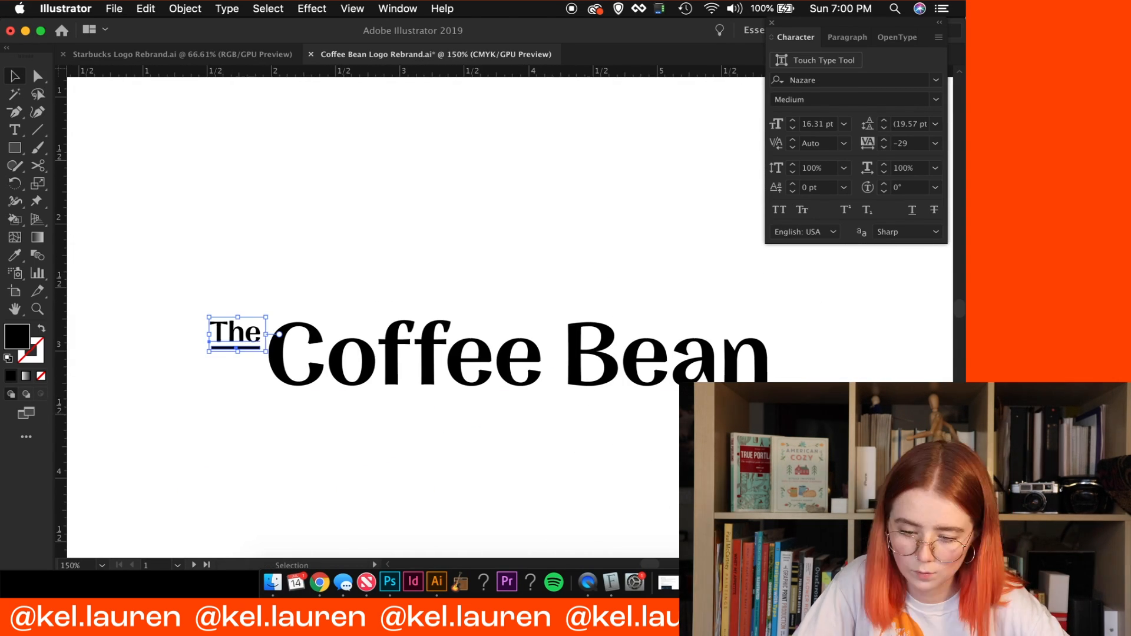
left_click_drag(758, 403, 796, 370)
scroll(766, 371, "right", 1)
Select the whole wordmark with its date and move it up into the artboard's upper left area
key("super+minus")
key("super+minus")
key("super+minus")
left_click_drag(612, 356, 408, 323)
left_click_drag(530, 335, 494, 260)
key("super+equal")
left_click(512, 301)
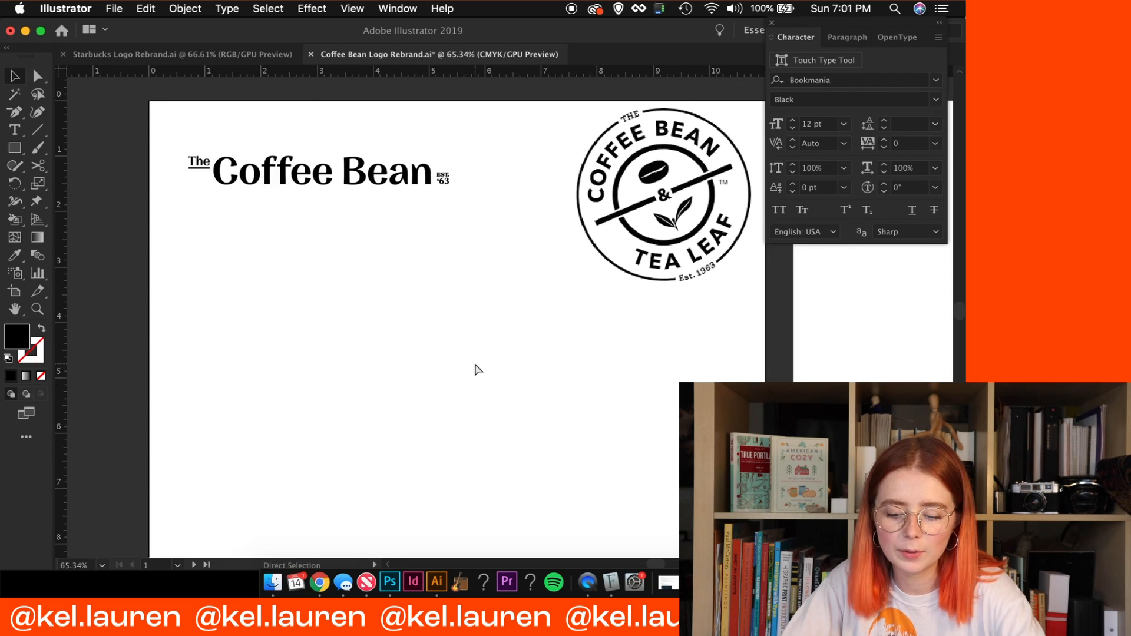
Build a bean outline from a black circle, a copy overlapping it straight below, and a rectangle bridging their sides
key("super+plus")
key("super+plus")
left_click_drag(442, 308, 518, 310)
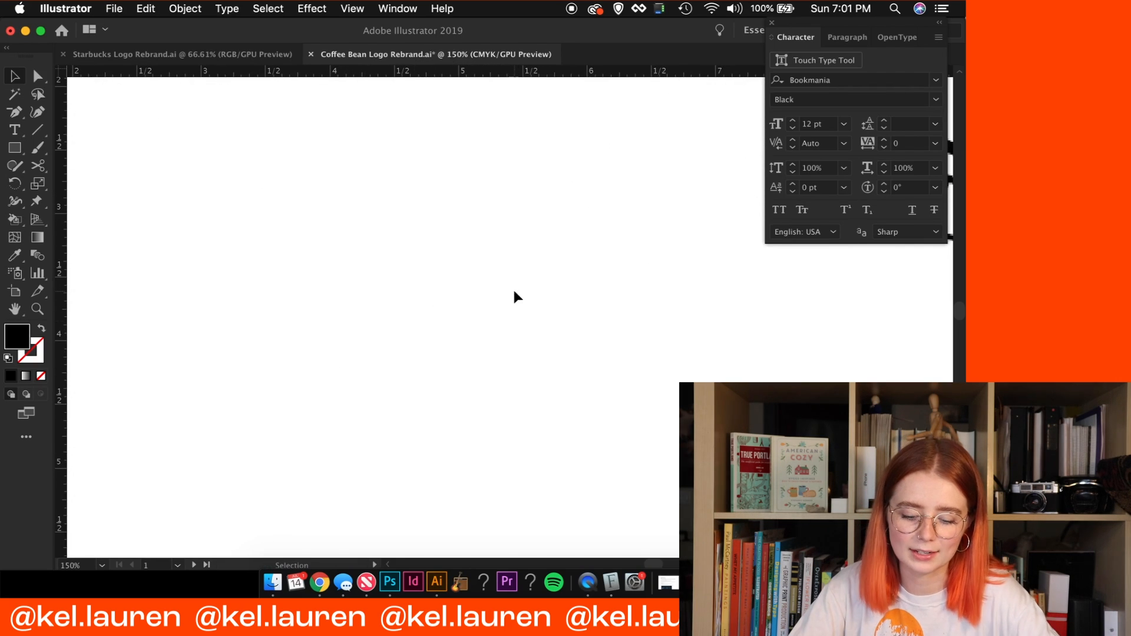
left_click_drag(374, 211, 495, 330)
key("v")
left_click_drag(434, 265, 464, 325)
key("super+a")
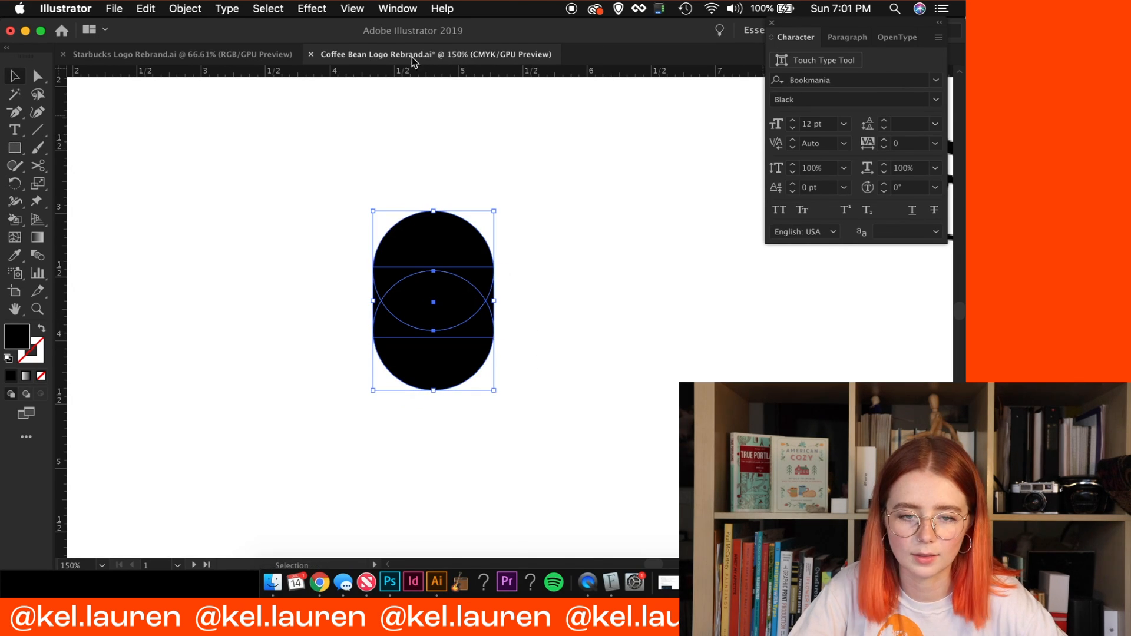
Unite the circles and rectangle into one pill with Pathfinder and clean up the anchor points on its lower sides
left_click(398, 9)
left_click(439, 516)
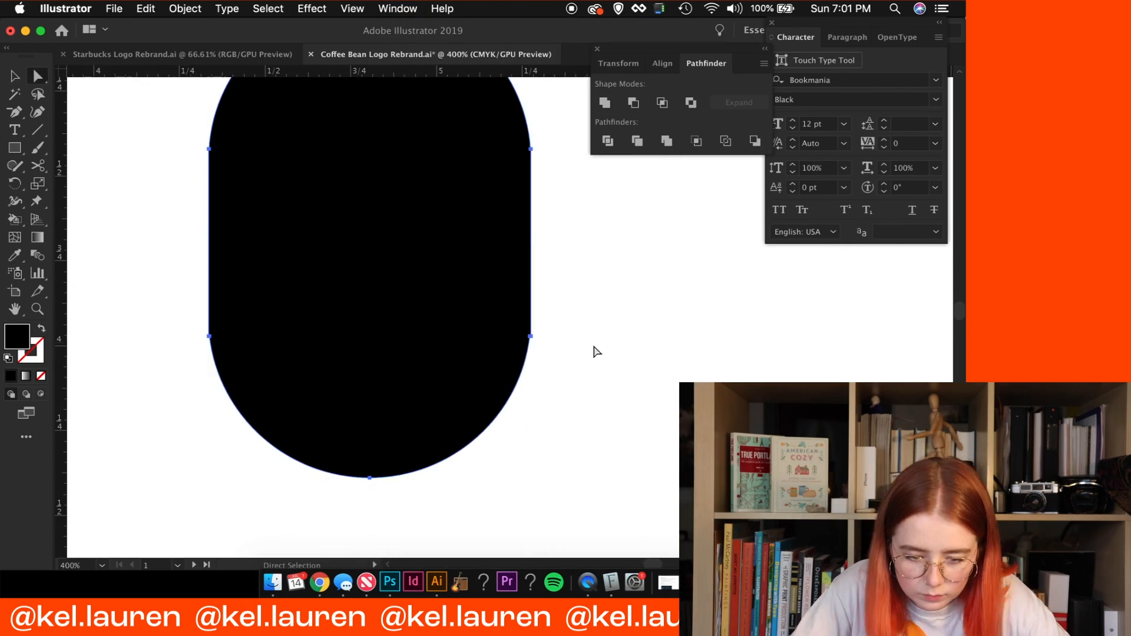
key("minus")
left_click(529, 336)
left_click(208, 337)
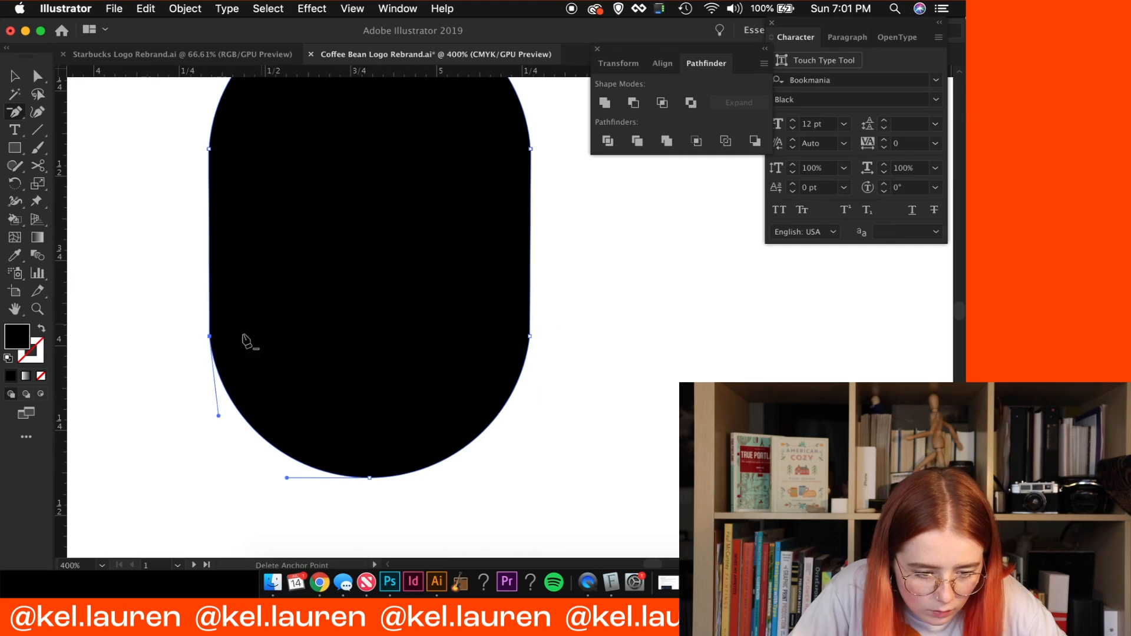
Rotate the pill counter-clockwise so it leans diagonally from upper left to lower right
key("super+minus")
key("super+minus")
key("super+minus")
key("v")
left_click_drag(515, 394, 552, 366)
right_click(553, 367)
left_click(593, 480)
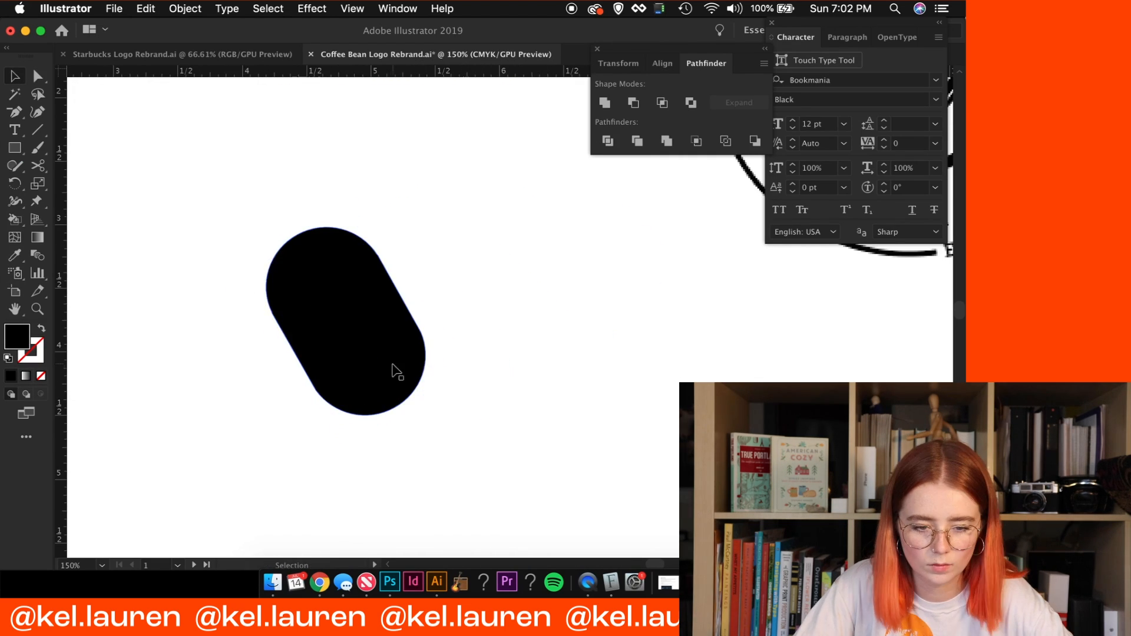
Draw a wavy unfilled centre curve along the bean and change its stroke colour to white
key("super+=")
key("super+=")
key("shift+x")
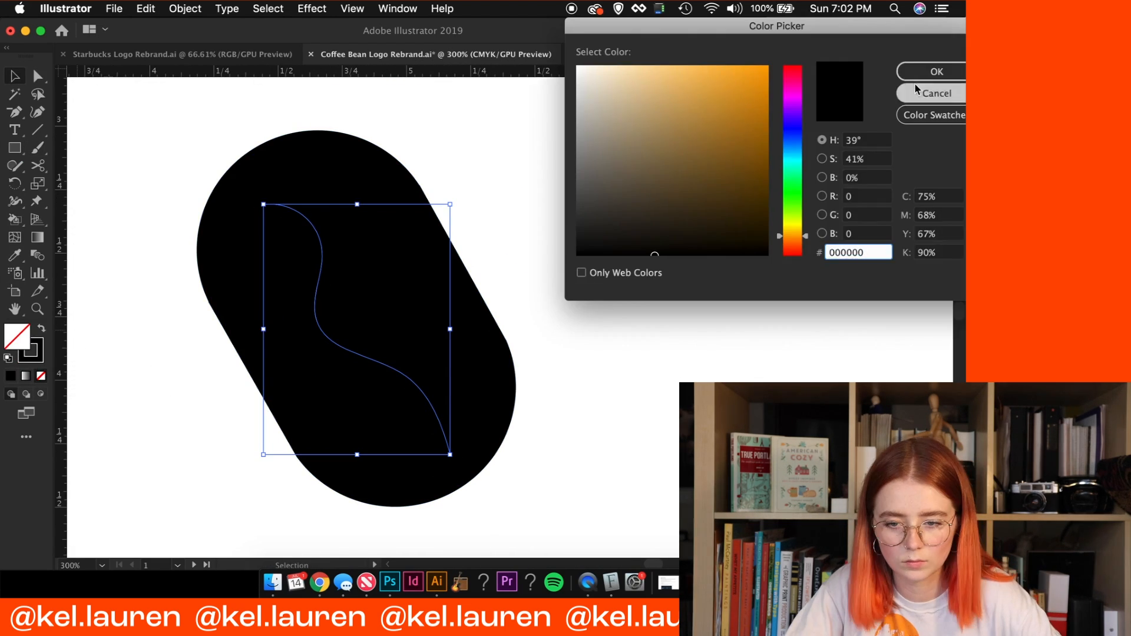
key("Return")
left_click(11, 376)
left_click(41, 376)
left_click(538, 73)
Delete the wavy centre curve from the bean
key("super+minus")
key("a")
left_click(462, 408)
key("Delete")
key("Delete")
Try a freehand brush stroke down the length of the bean, then undo it
key("b")
left_click_drag(355, 245, 446, 386)
key("super+z")
key("Delete")
Draw a straight white line along the bean's diagonal centre with the Pen tool
key("p")
left_click(356, 248)
left_click(443, 394)
key("a")
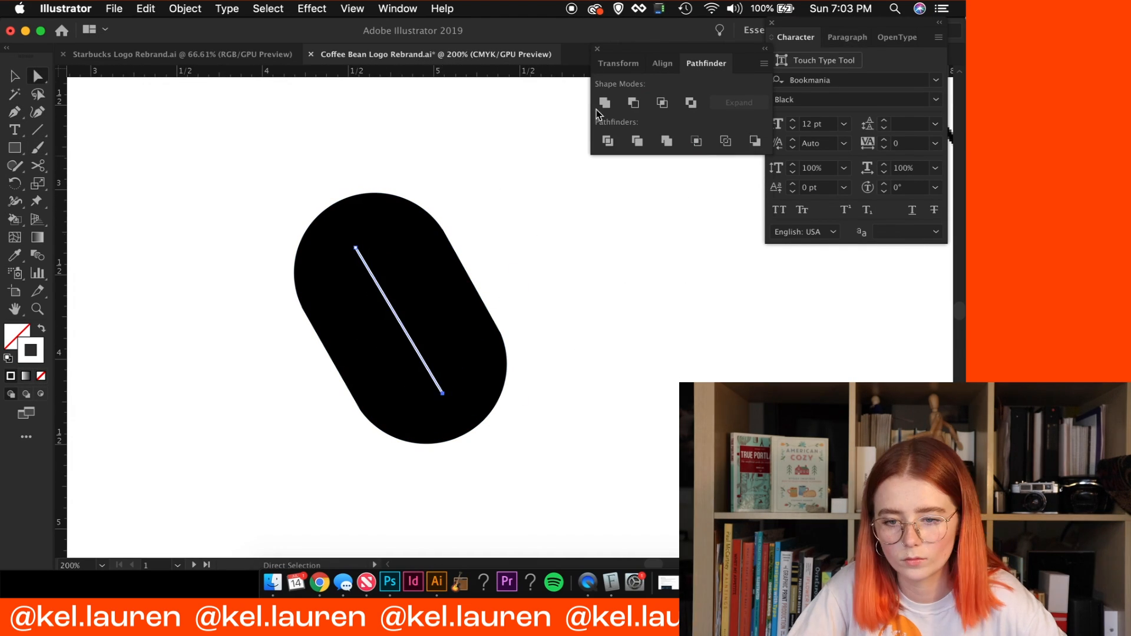
Apply the 5 pt. Round brush to the white line along the bean's centre
left_click(398, 9)
left_click(477, 545)
left_click(619, 63)
left_click(398, 9)
left_click(407, 275)
double_click(614, 215)
left_click(577, 425)
left_click(634, 210)
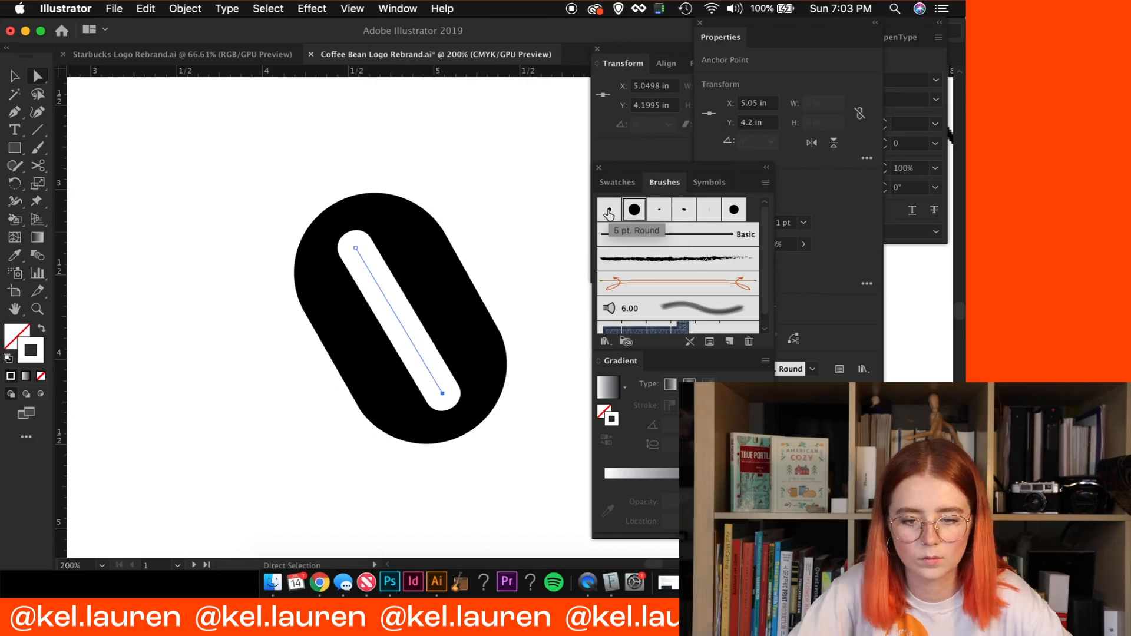
left_click(609, 214)
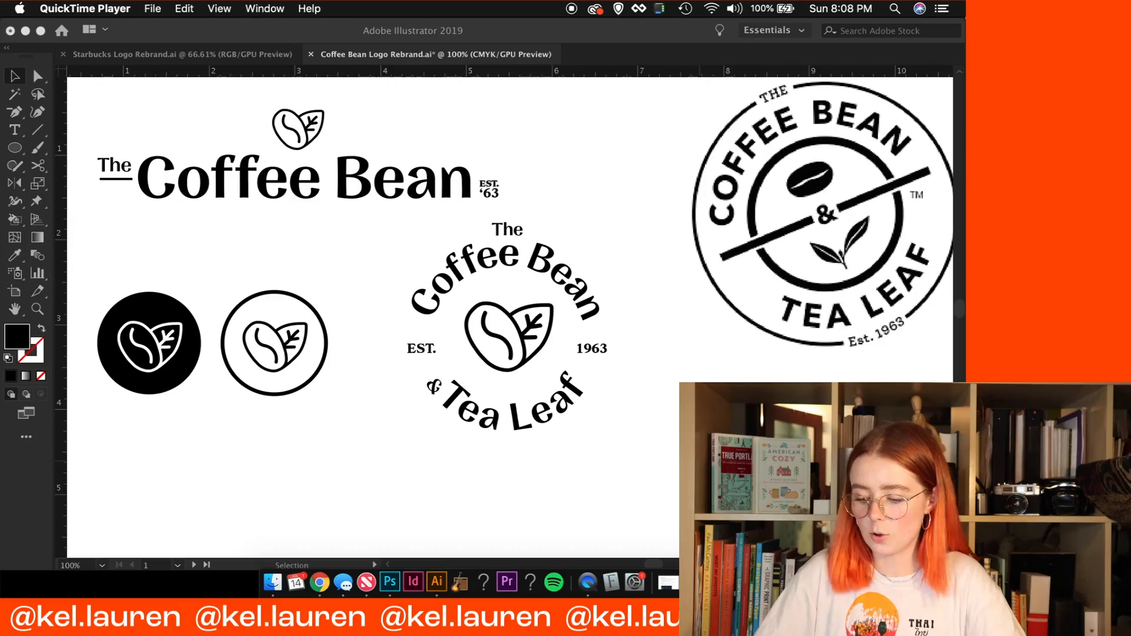
Examine the new logo set: the circled bean-and-leaf icons, the horizontal wordmark and the circular badge
left_click(416, 464)
scroll(405, 461, "left", 5)
scroll(405, 460, "up", 2)
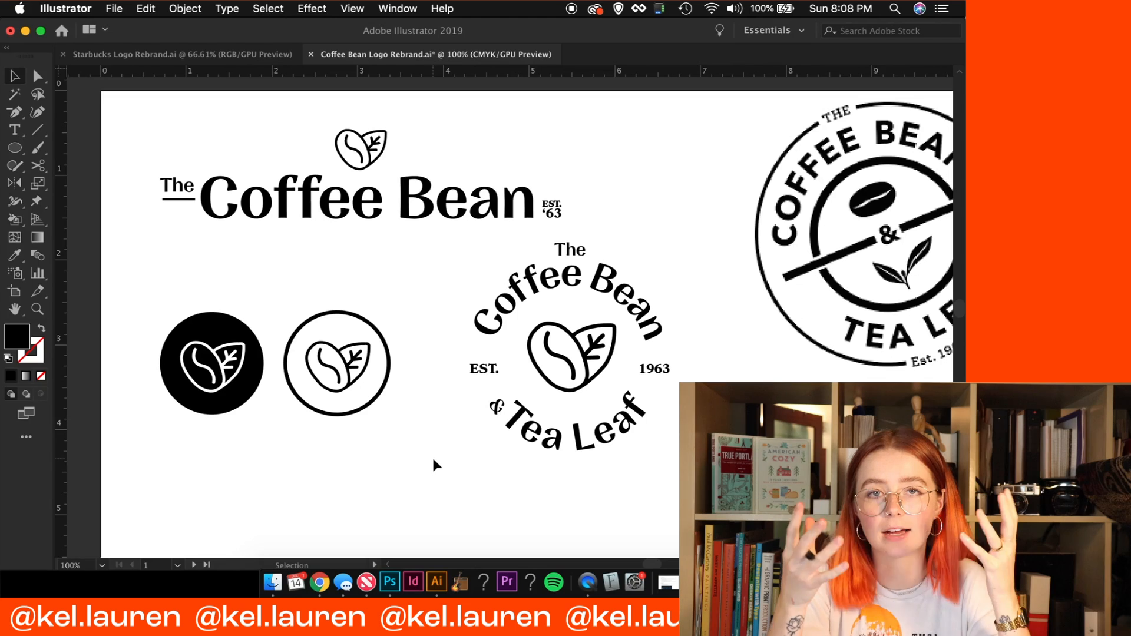
key("super+equal")
key("super+equal")
left_click_drag(305, 393, 737, 303)
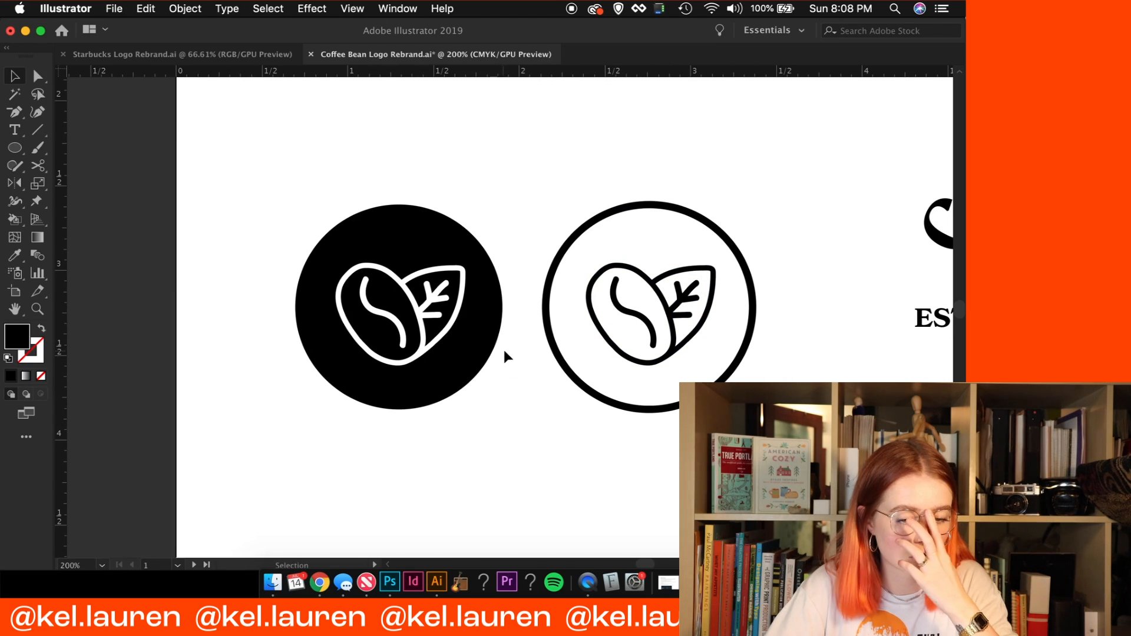
left_click(380, 313)
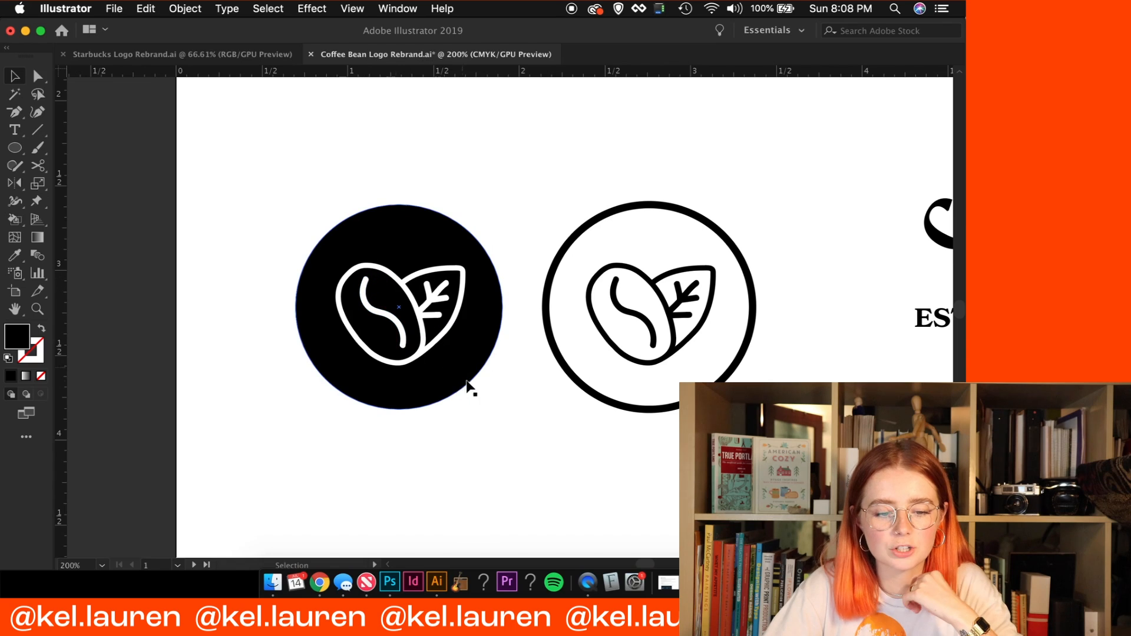
left_click(381, 458)
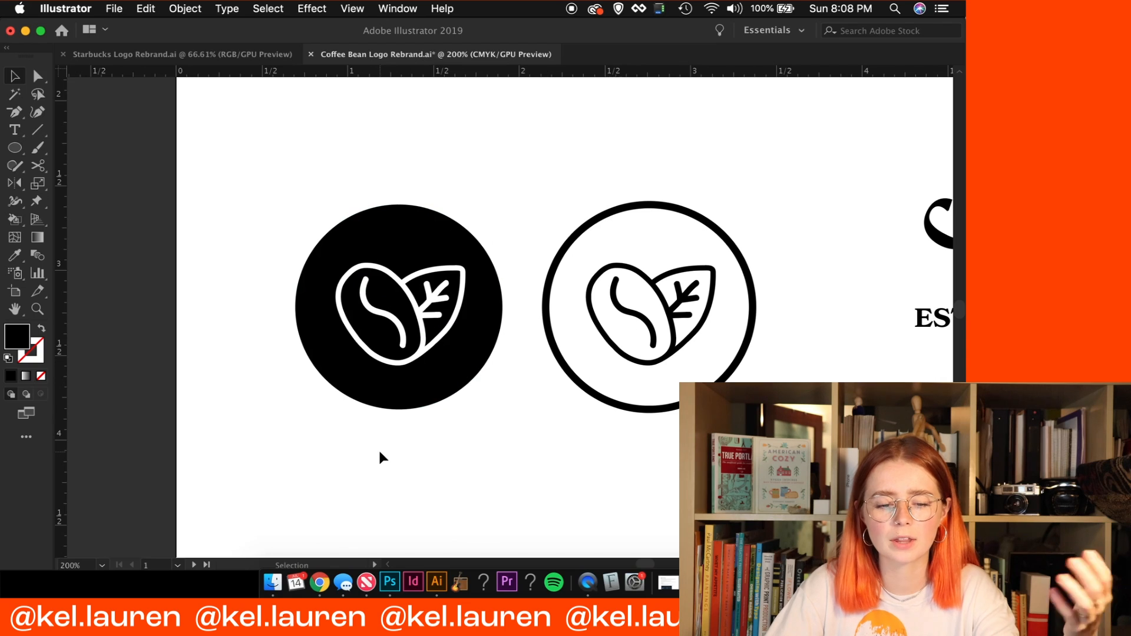
left_click_drag(503, 323, 434, 472)
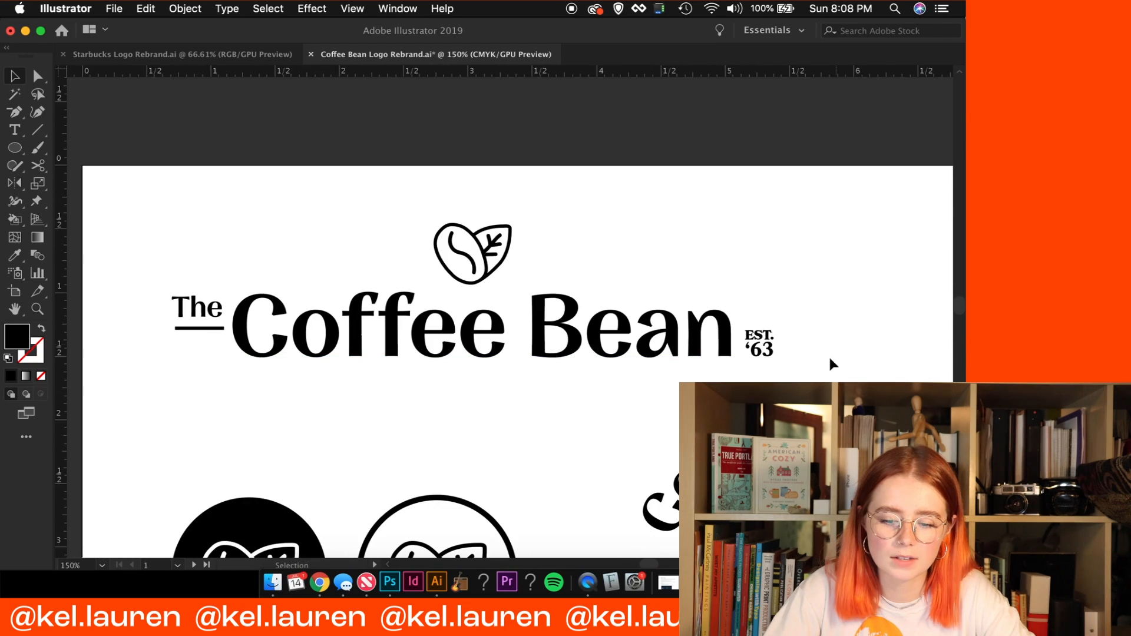
left_click_drag(825, 362, 255, 206)
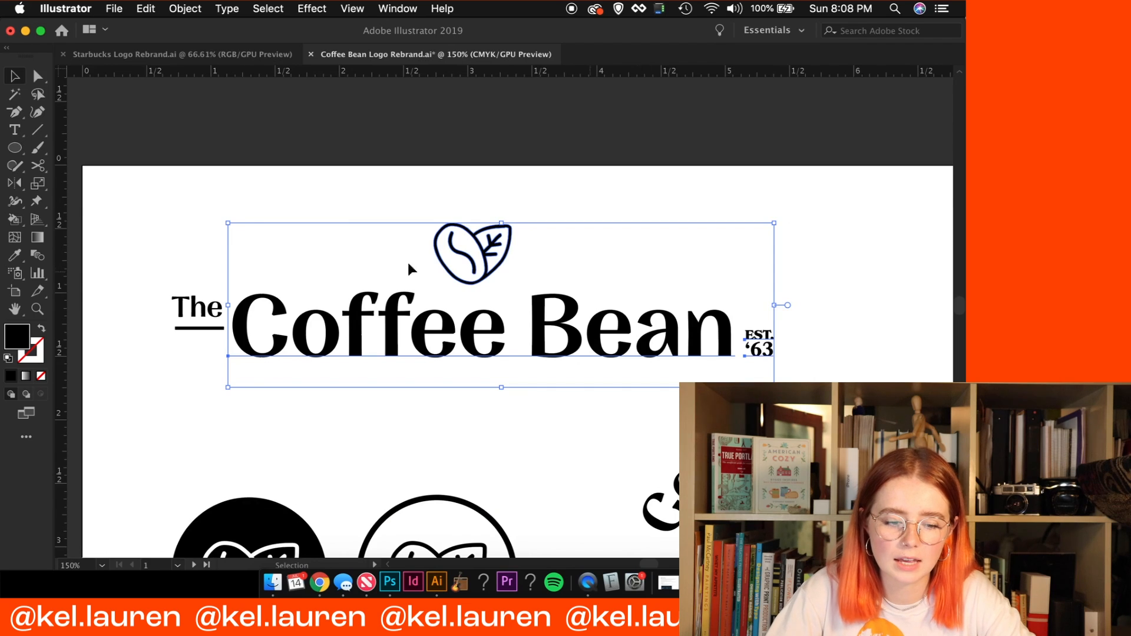
left_click_drag(143, 214, 787, 359)
left_click(786, 369)
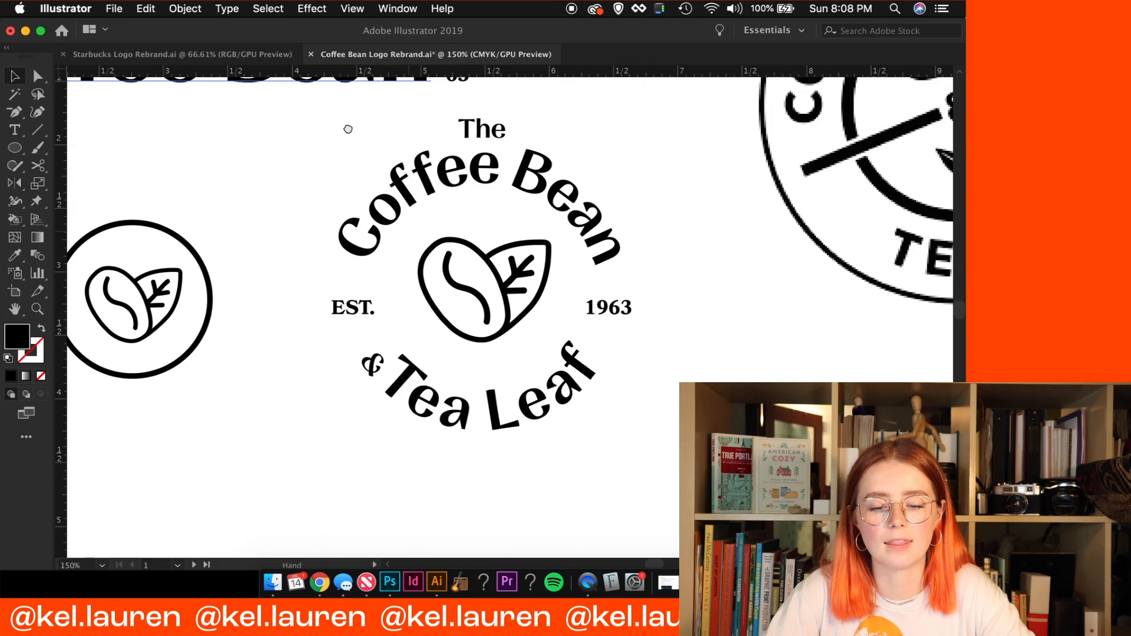
left_click_drag(346, 124, 365, 173)
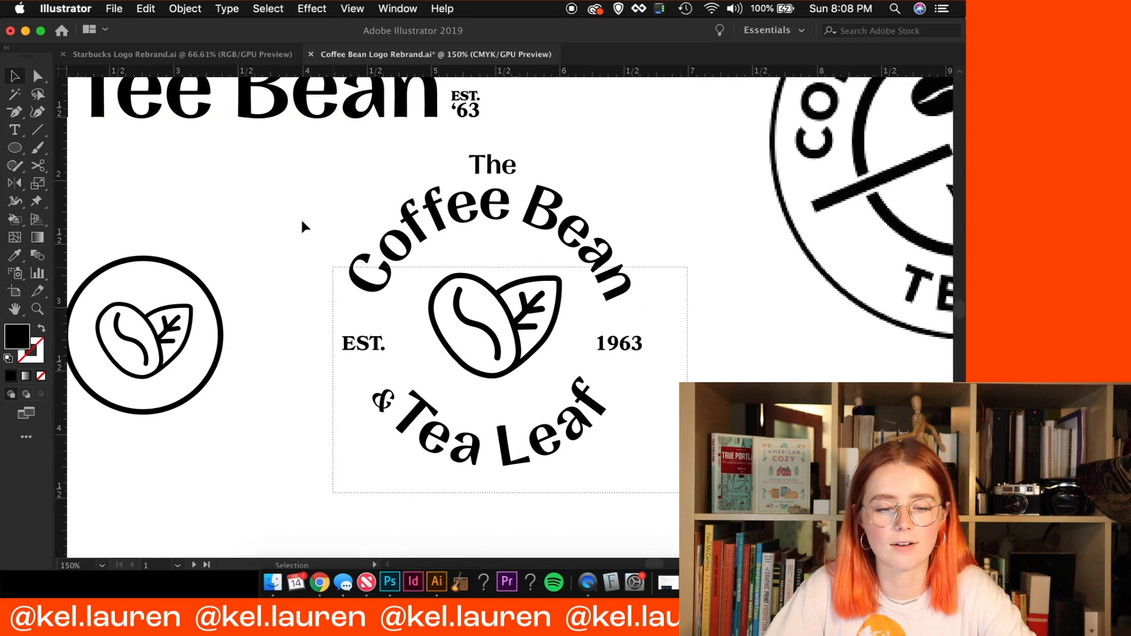
left_click_drag(302, 221, 291, 155)
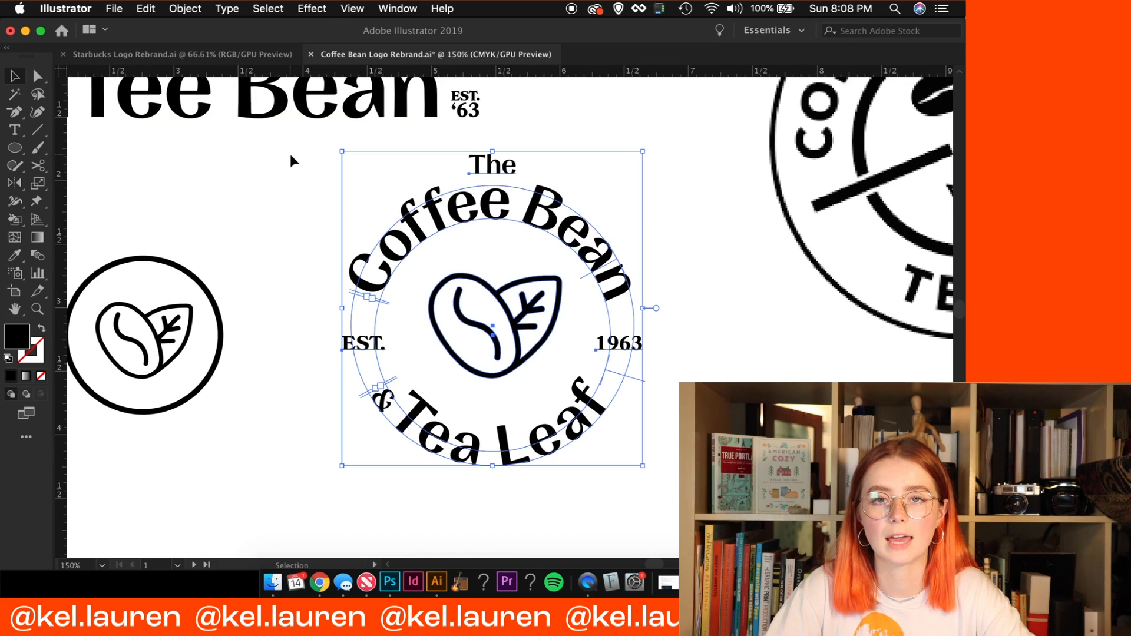
Scale the original round Coffee Bean logo down proportionally to nearly the size of the new circular badge
left_click_drag(797, 356, 522, 437)
left_click(782, 193)
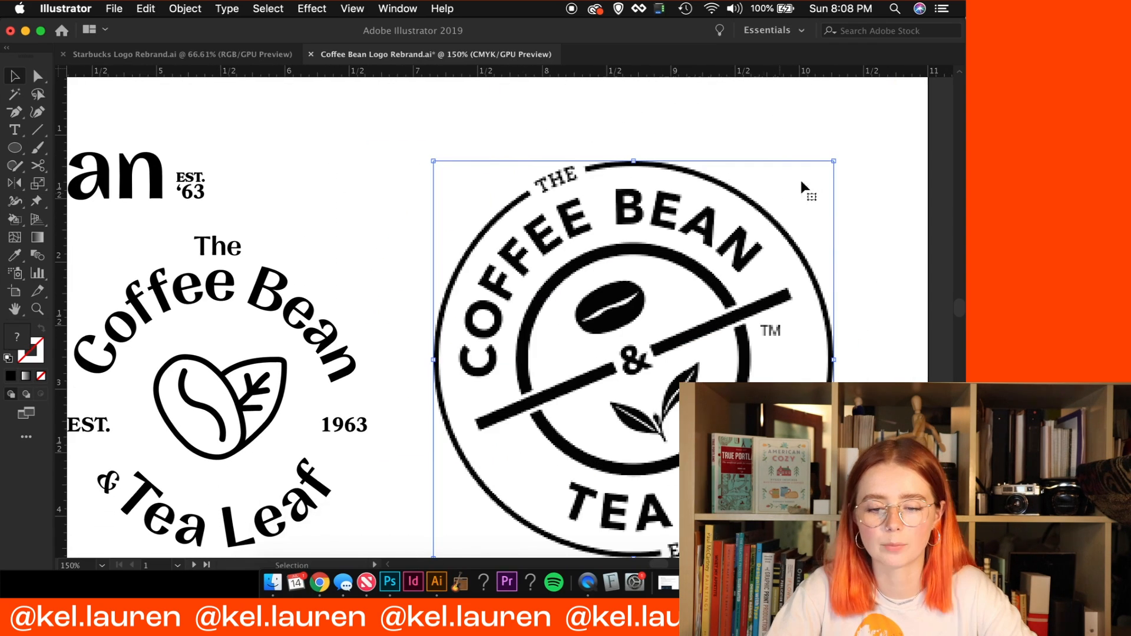
left_click_drag(834, 160, 823, 178)
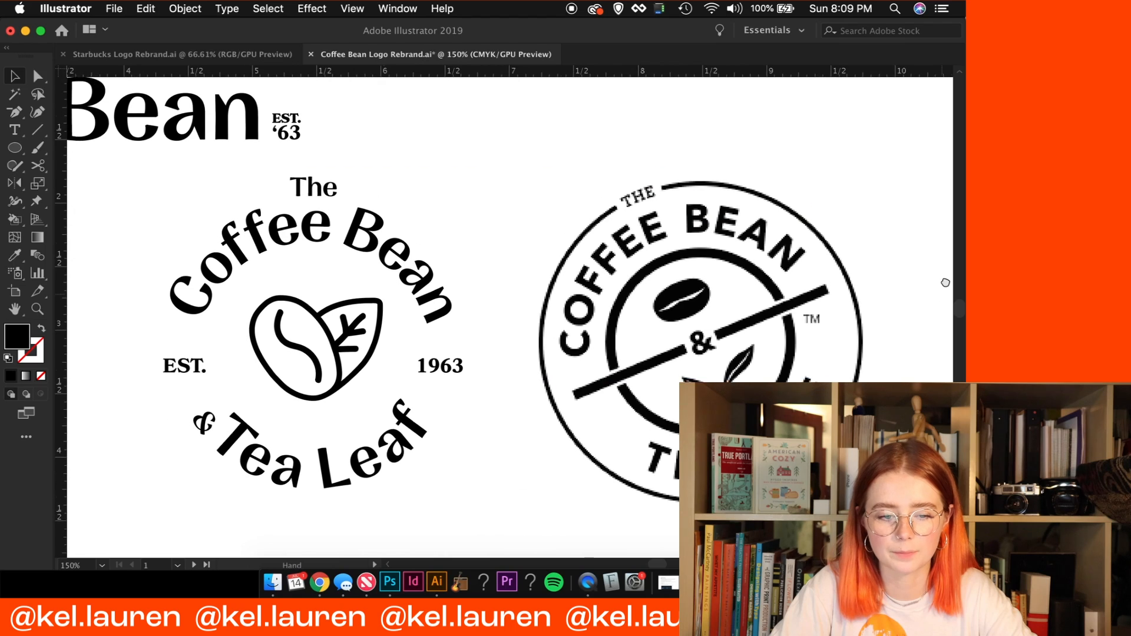
Compare the new circular badge with the original logo beside it, alongside the rest of the logo set
scroll(382, 386, "down", 1)
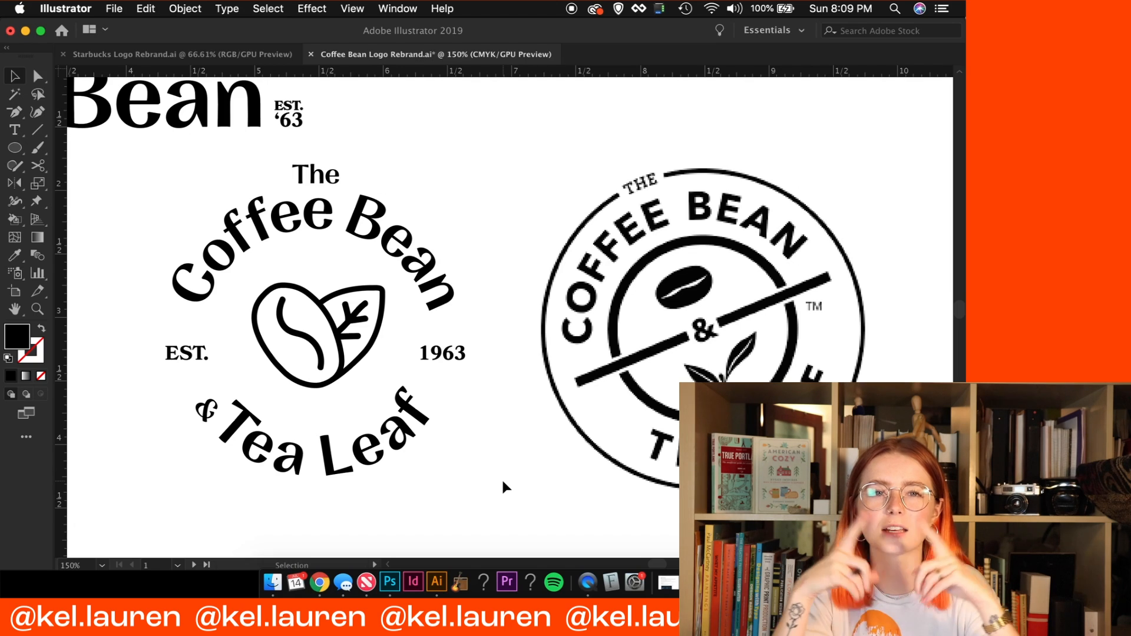
scroll(502, 480, "left", 3)
left_click_drag(493, 506, 160, 261)
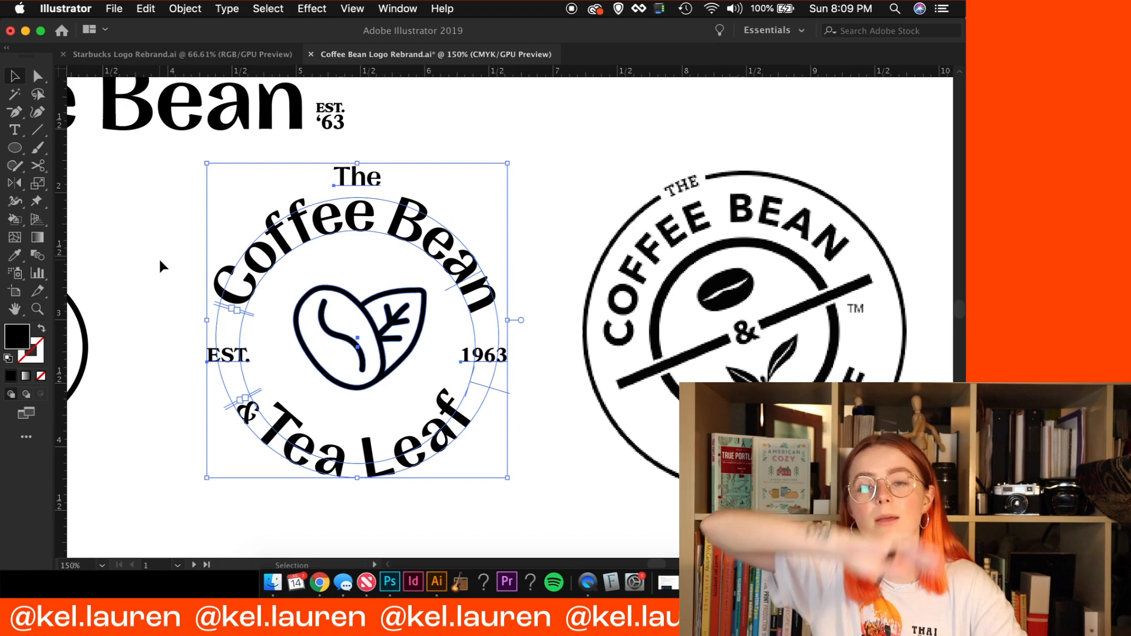
left_click(585, 137)
key("super+minus")
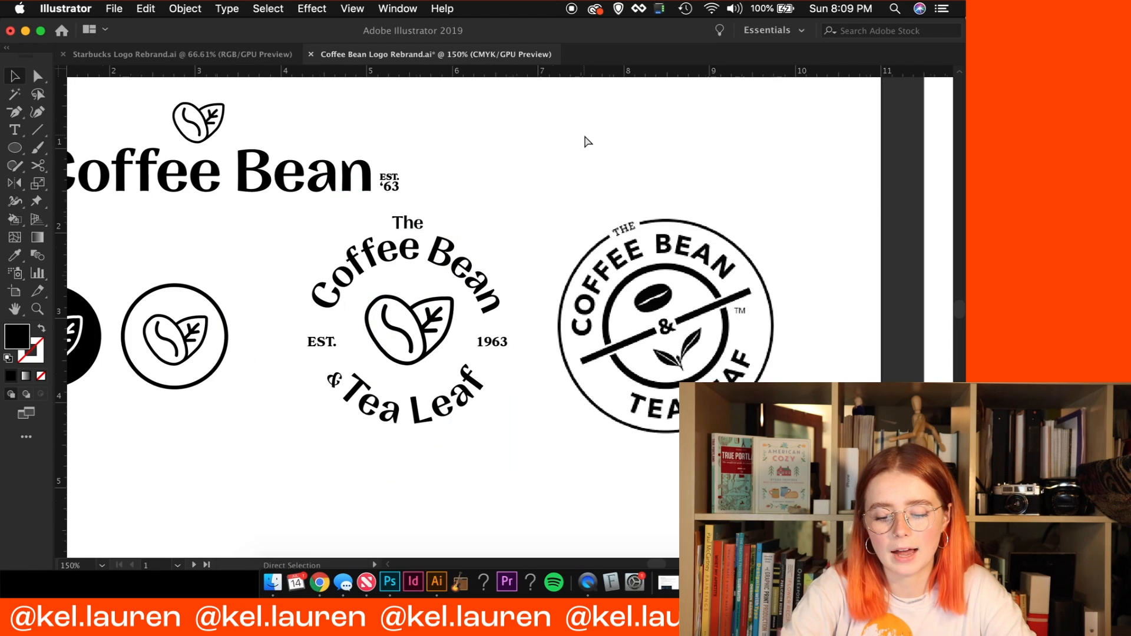
left_click_drag(461, 295, 479, 309)
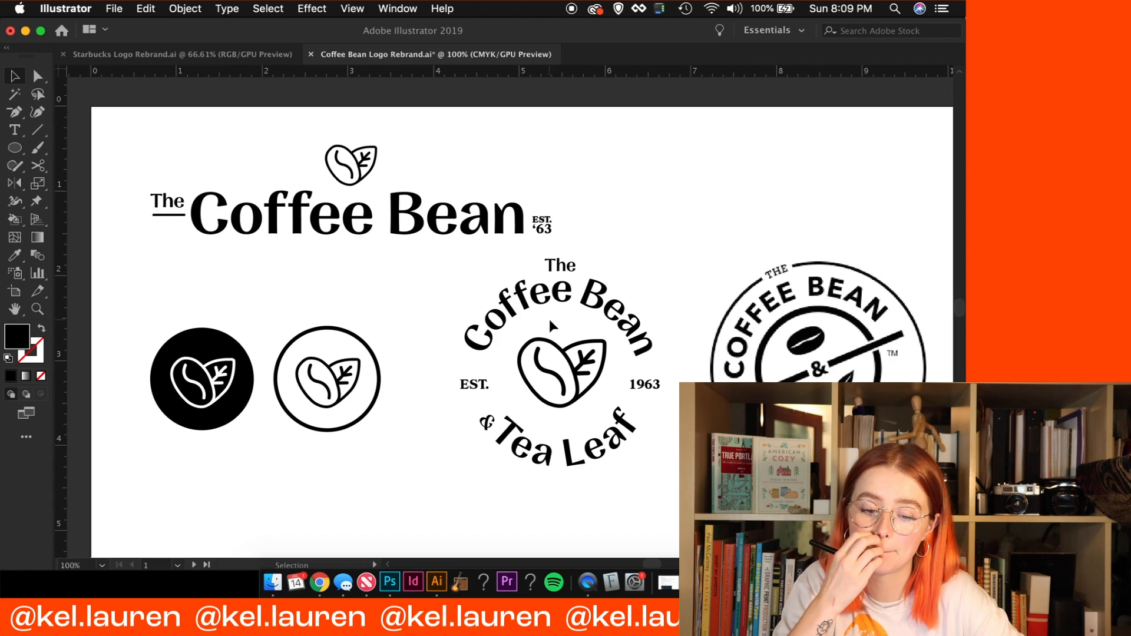
left_click(610, 384)
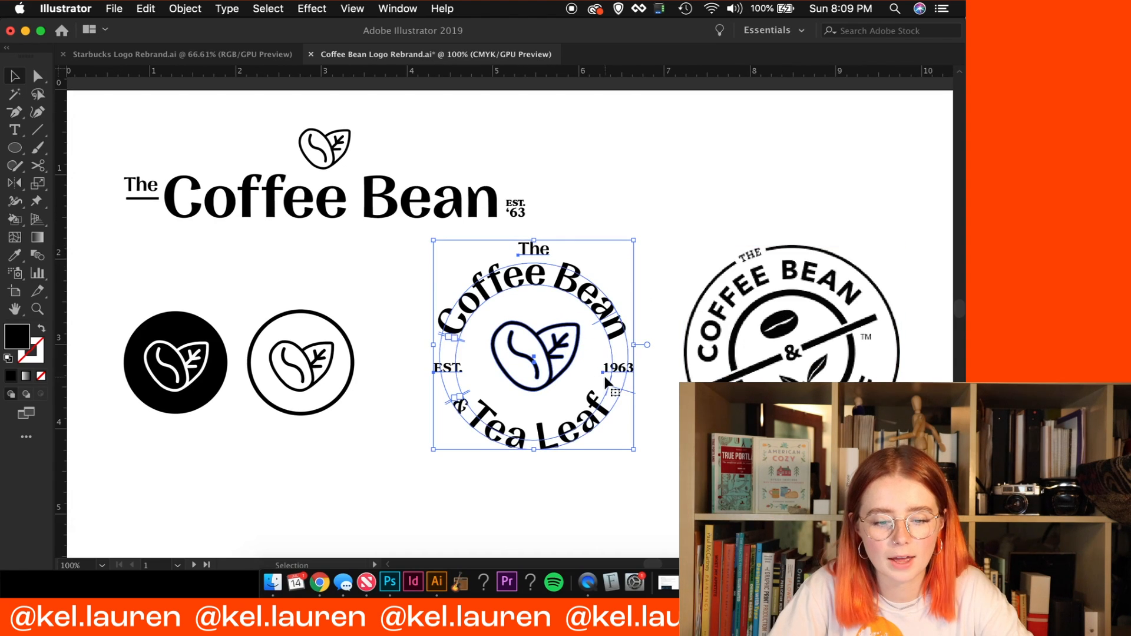
Move the original black-and-white Coffee Bean logo off the first artboard onto the empty area above it
left_click(669, 111)
key("super+minus")
key("super+minus")
key("cmd+minus")
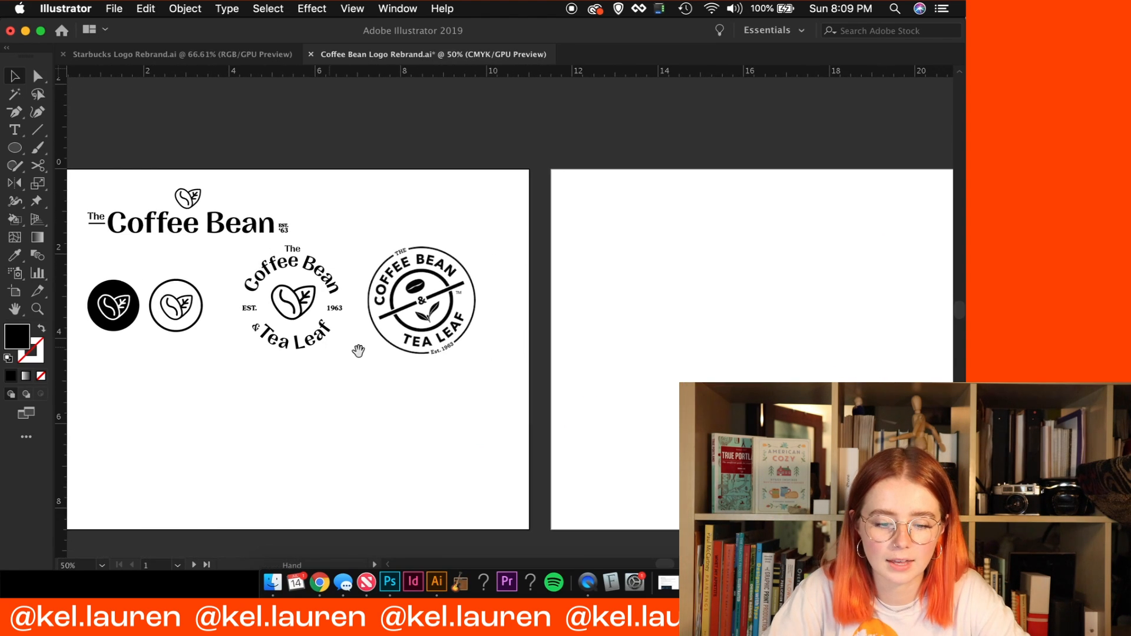
left_click(474, 316)
left_click_drag(435, 310, 285, 110)
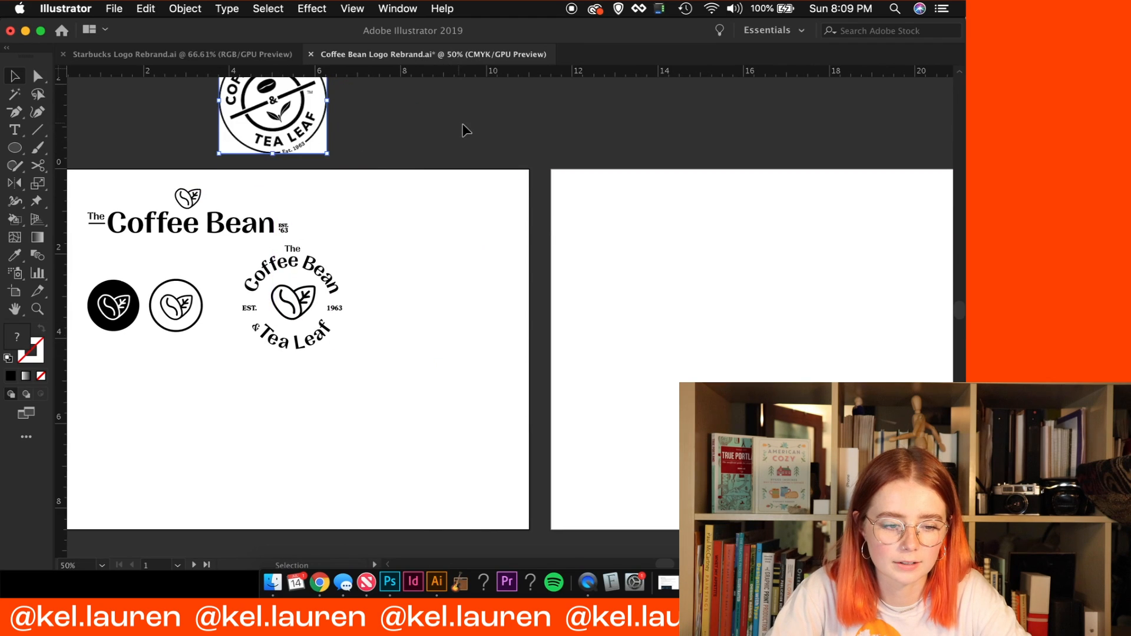
left_click(462, 123)
Copy the peach, green and dark colour blocks from Starbucks Logo Rebrand.ai onto the second artboard of the Coffee Bean file
scroll(653, 372, "right", 3)
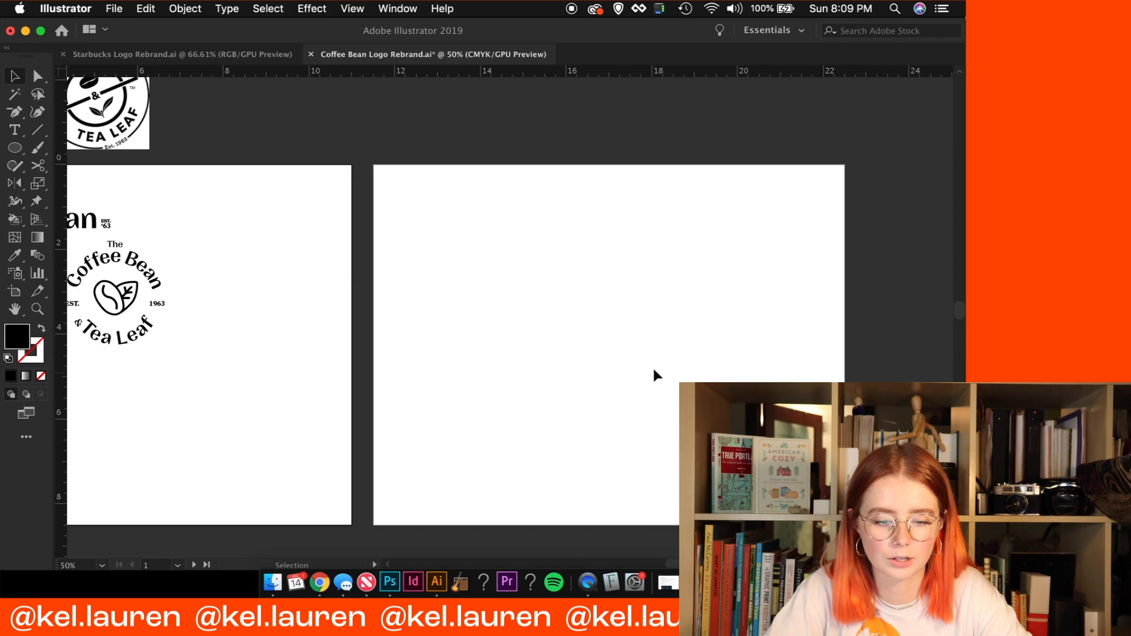
left_click(203, 55)
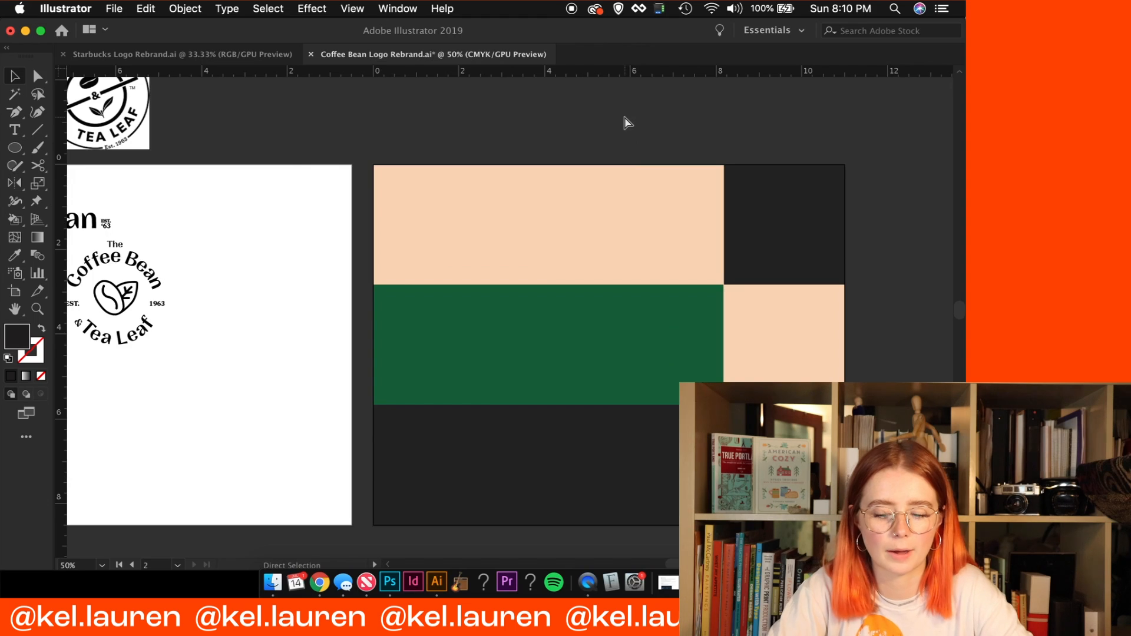
Switch to Chrome and copy the square purple Coffee Bean Rewards logo from the "coffee bean logo purple" image results
scroll(538, 342, "up", 2)
left_click_drag(538, 341, 887, 388)
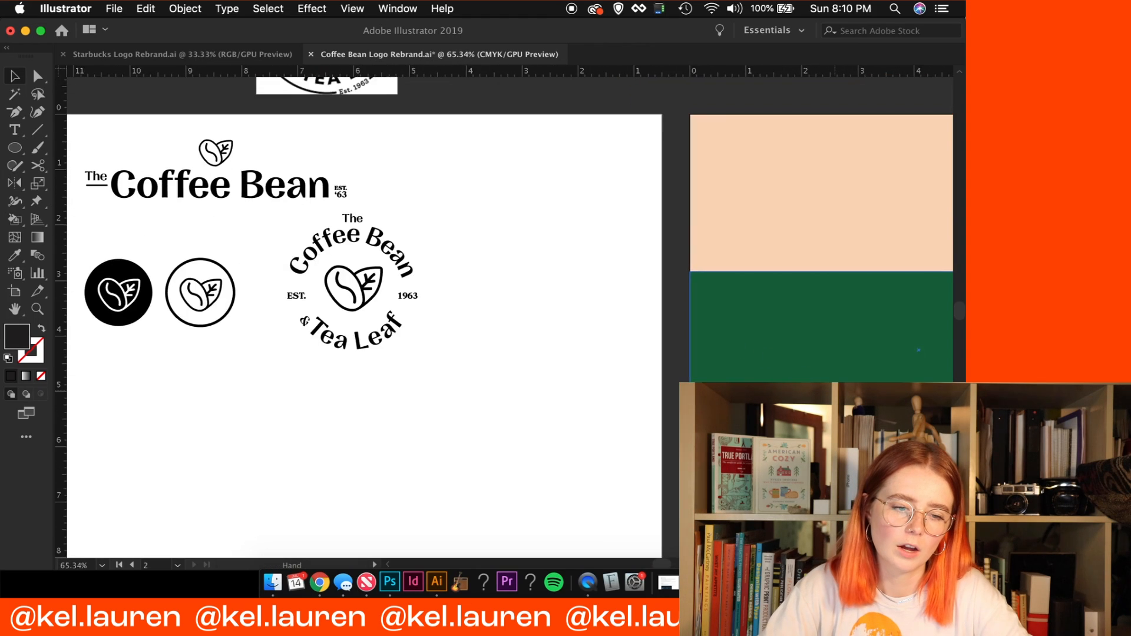
left_click(320, 582)
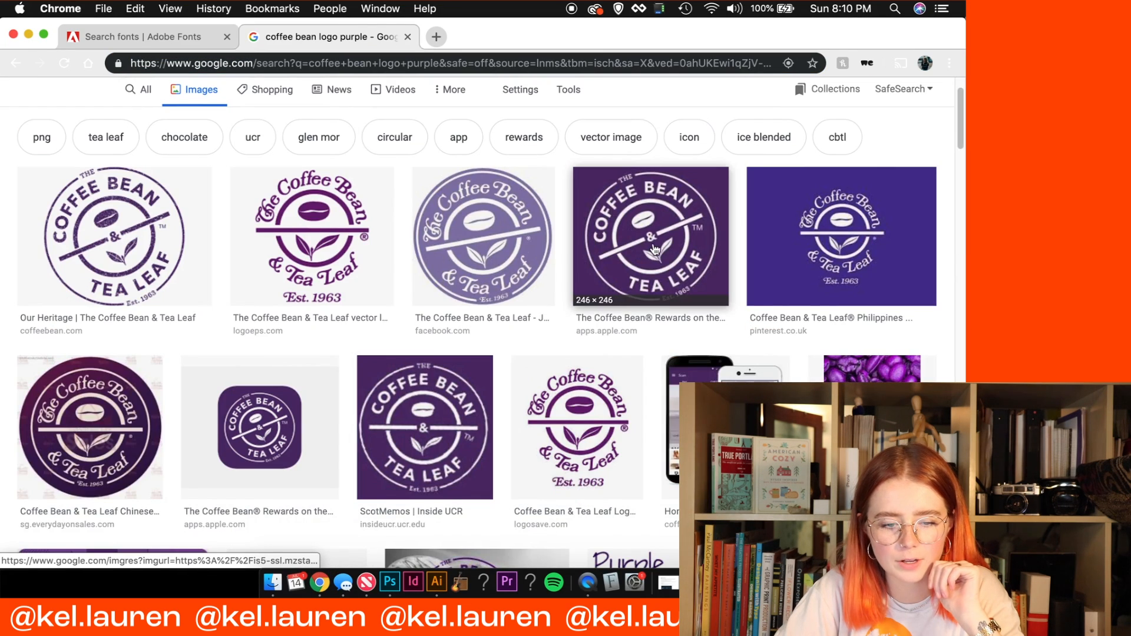
left_click(648, 248)
right_click(291, 360)
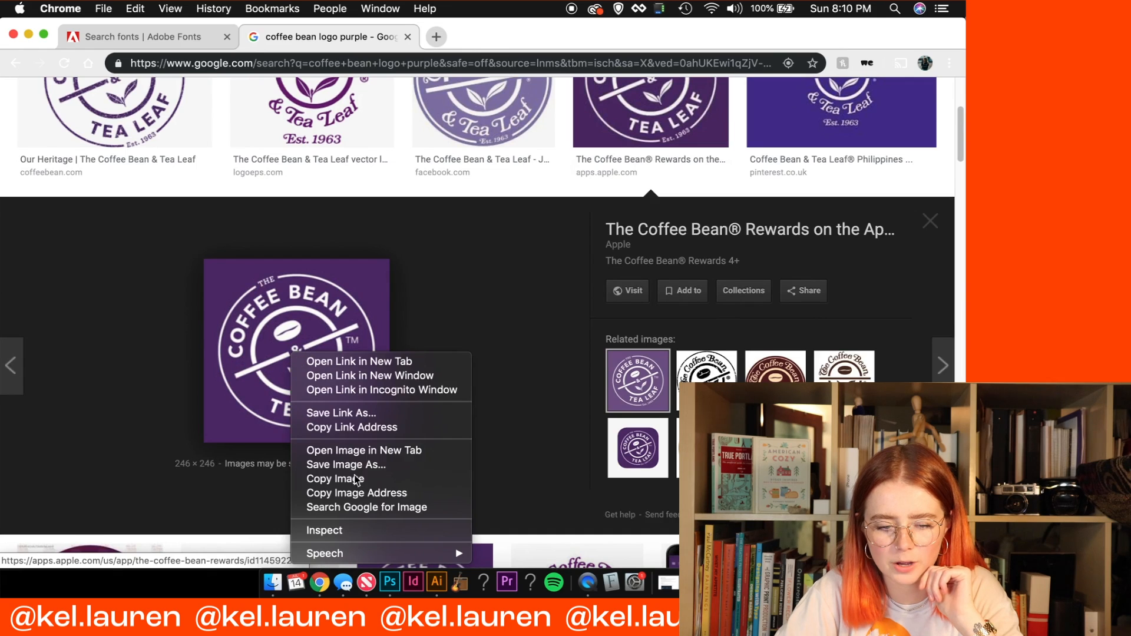
left_click(356, 476)
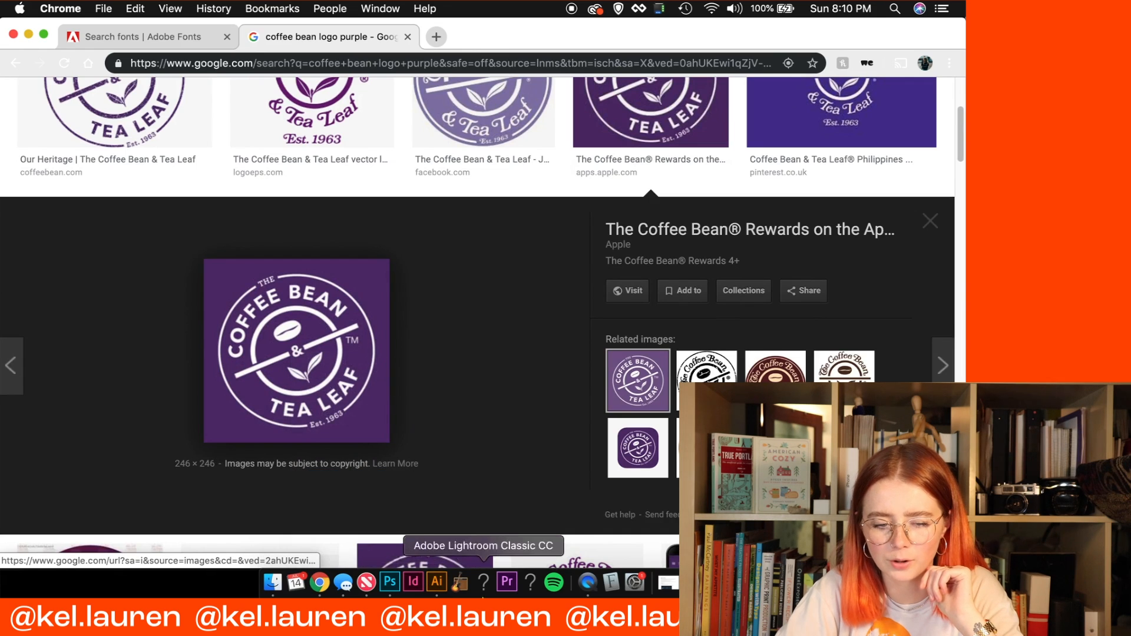
Switch to Illustrator, paste the purple logo image and place it beside the circular badge on the first artboard
left_click(437, 582)
key("super+v")
left_click_drag(511, 287, 590, 261)
left_click(564, 144)
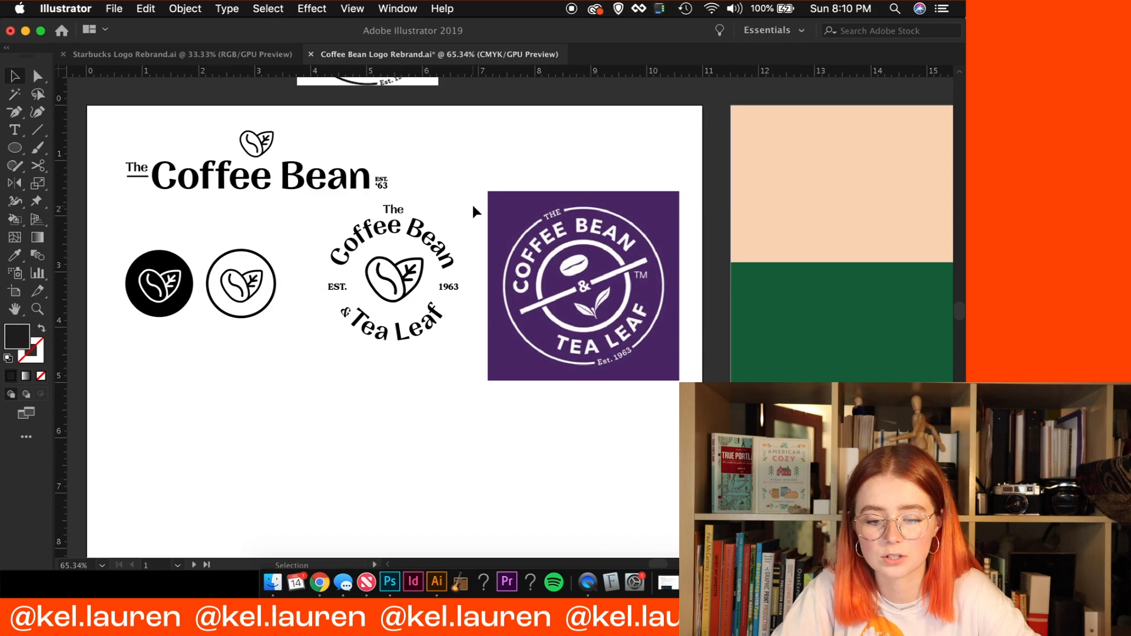
Draw a swatch square about 1.1 in wide below the circular badge and duplicate it beside the first
scroll(473, 205, "right", 1)
scroll(473, 206, "down", 1)
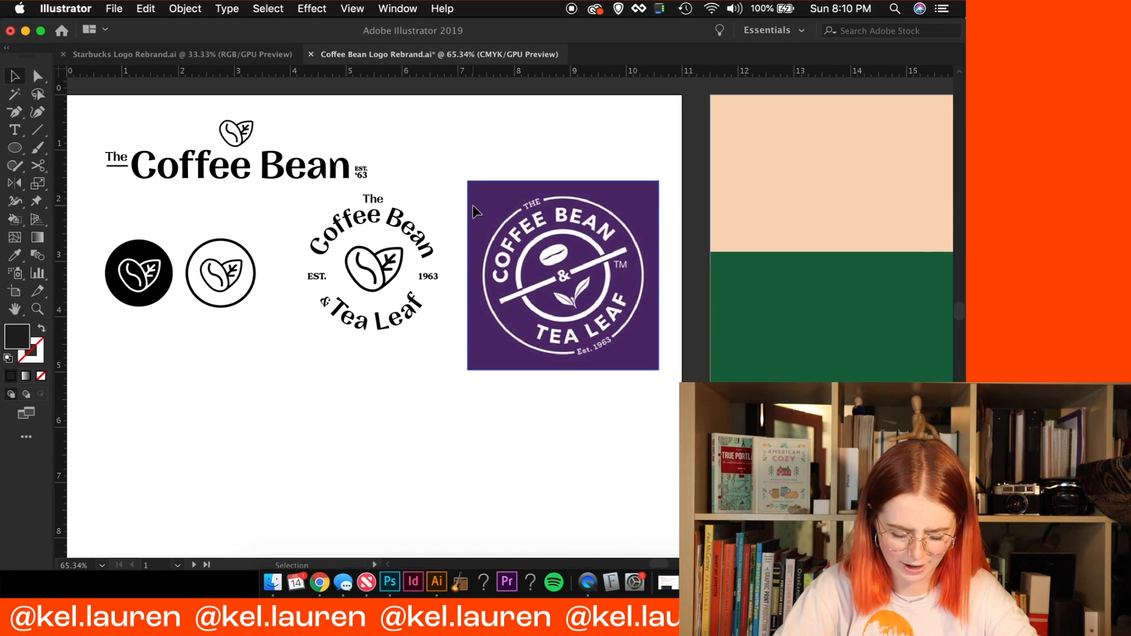
key("m")
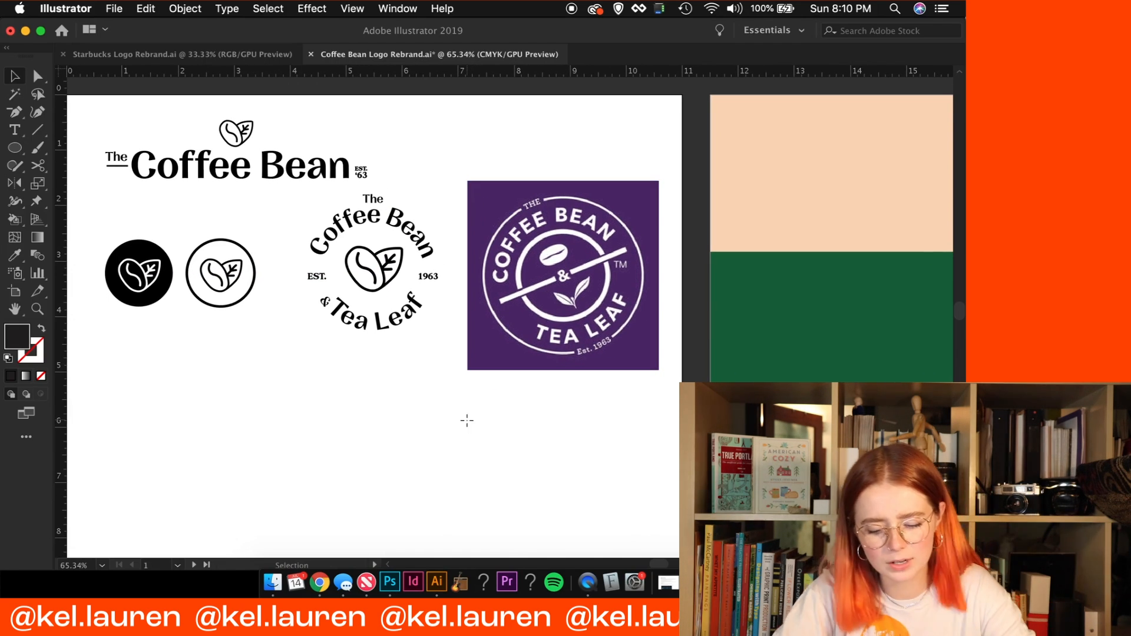
left_click_drag(303, 412, 363, 471)
key("v")
left_click_drag(339, 435, 407, 438)
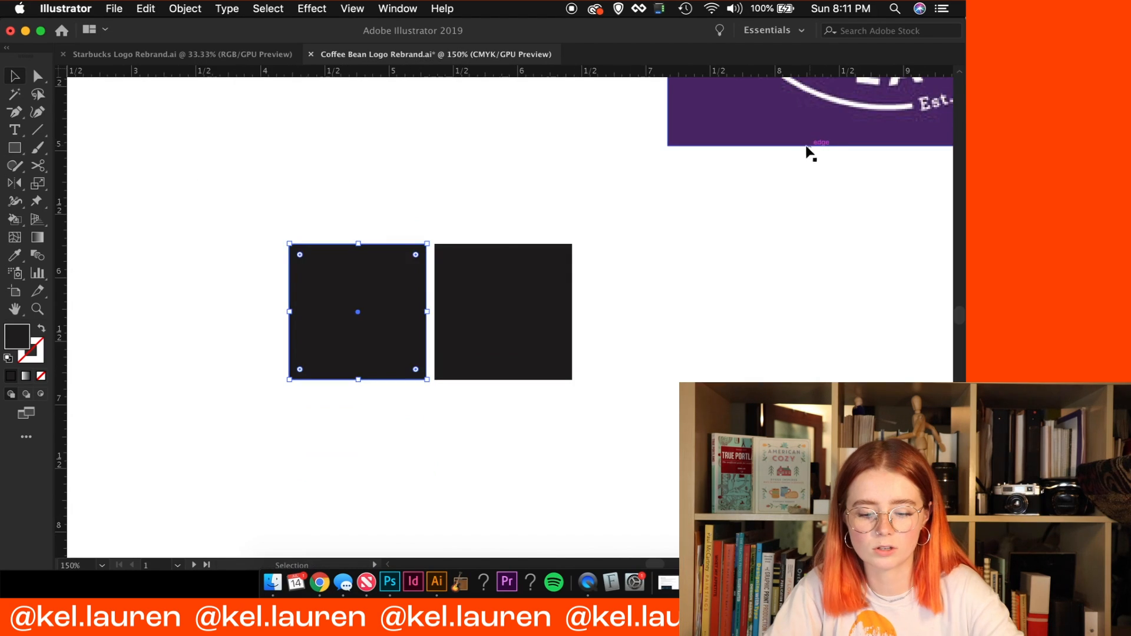
Fill both swatch squares with the dark purple sampled from the pasted logo and move the second square against the first
key("i")
left_click(757, 117)
key("v")
left_click_drag(531, 347, 512, 345)
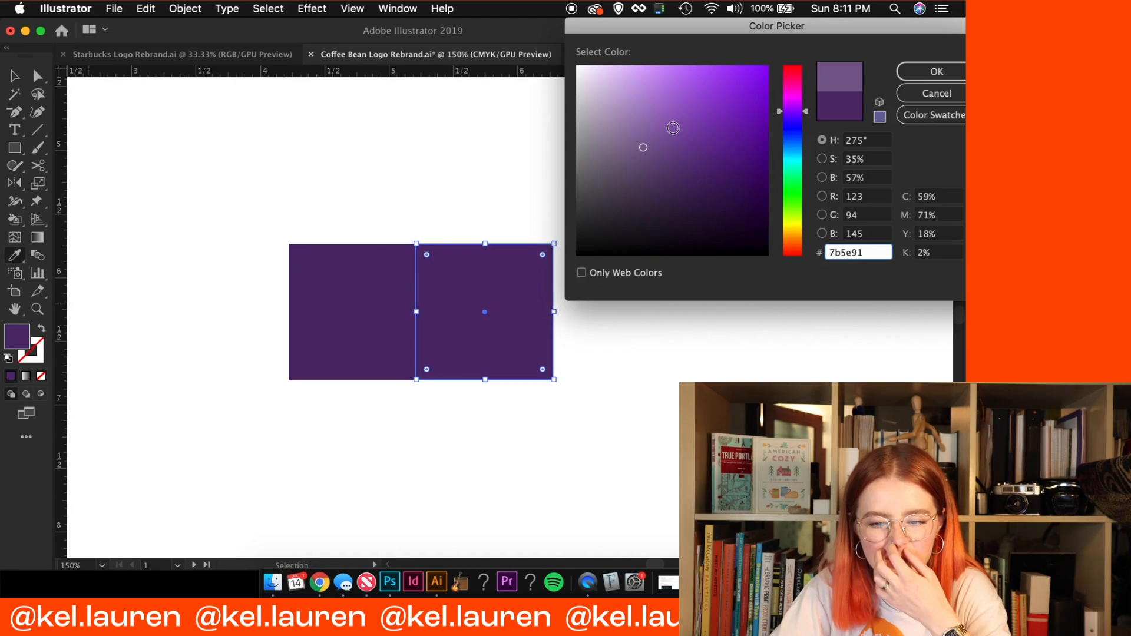
Try a muted lighter purple (#7b5e91) and a blue-violet fill on the second swatch square
key("Return")
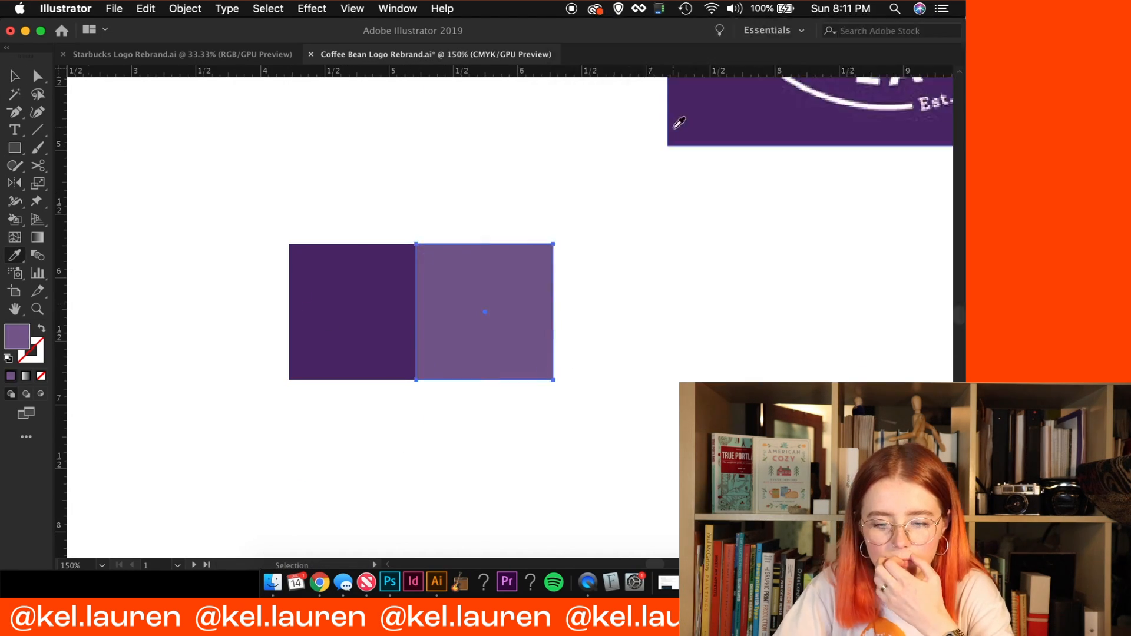
double_click(17, 337)
left_click(793, 122)
left_click(671, 124)
key("Return")
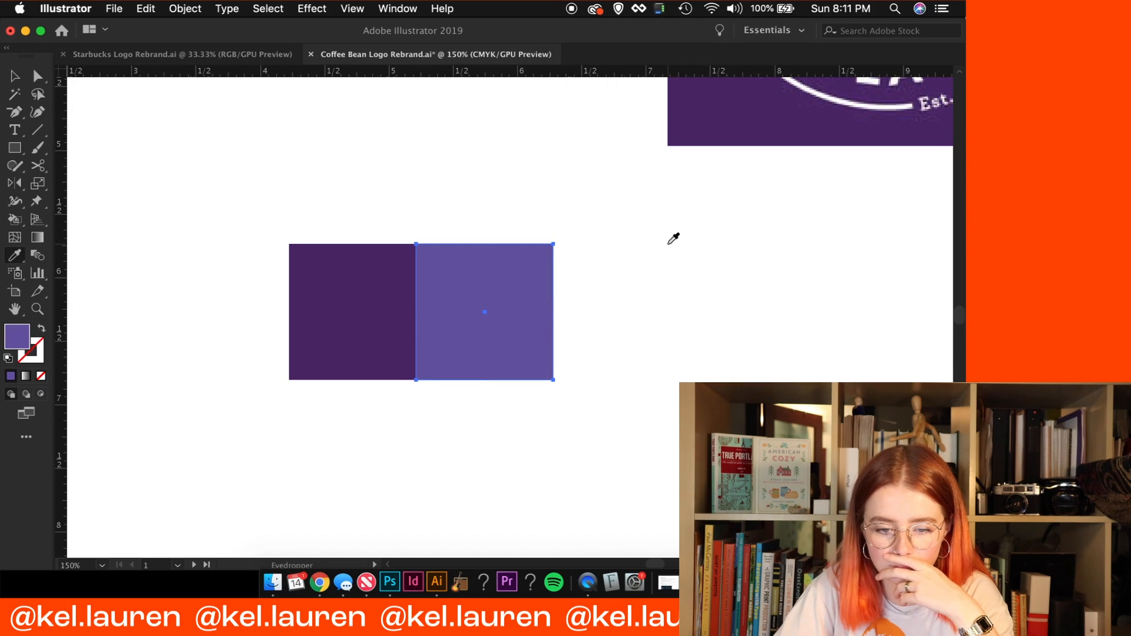
Change the second swatch square's fill to a deep indigo blue beside the dark purple one
key("v")
double_click(17, 337)
left_click(689, 144)
left_click(953, 71)
left_click(677, 365)
key("super+equal")
left_click(472, 330)
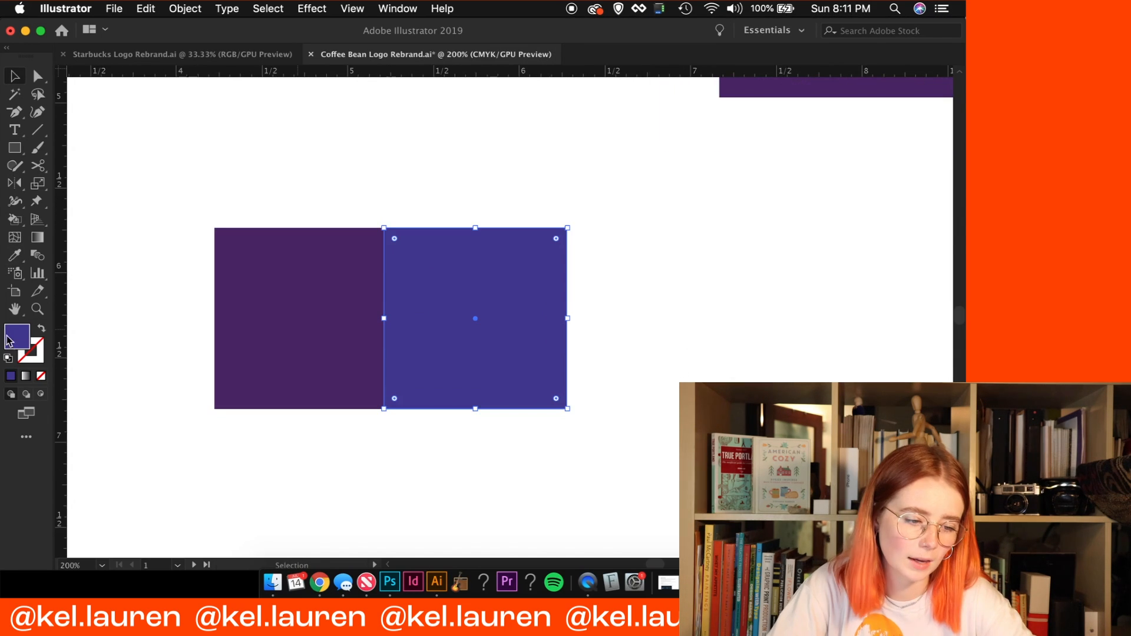
double_click(14, 340)
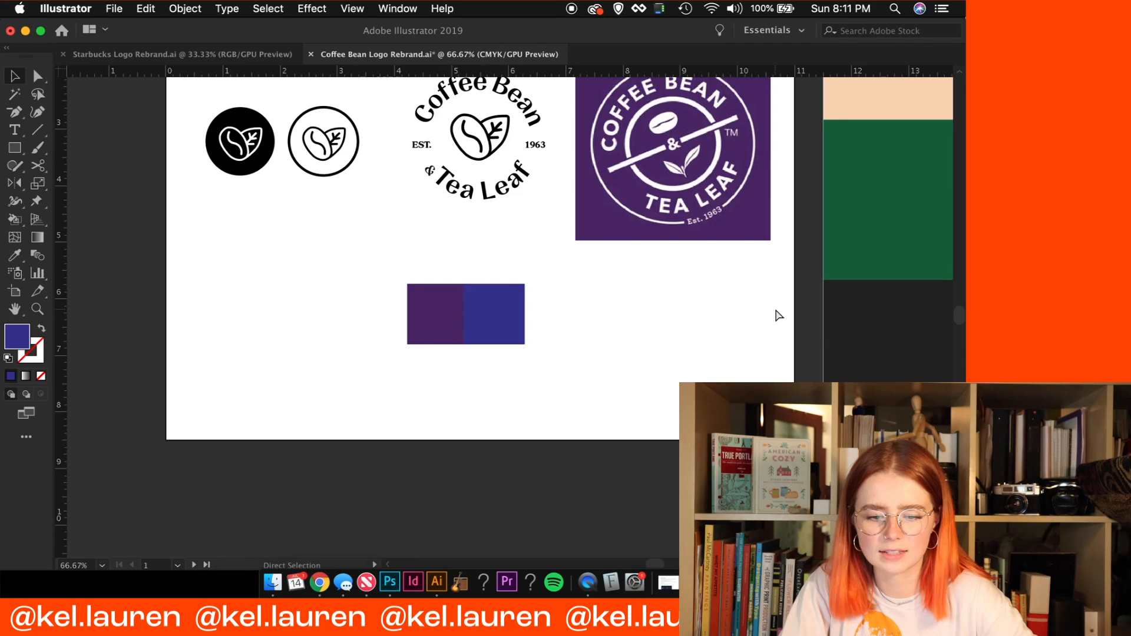
Shift the second swatch square's fill toward purple by setting the hue to 254°, giving the indigo #453293
key("super+equal")
key("super+equal")
key("super+equal")
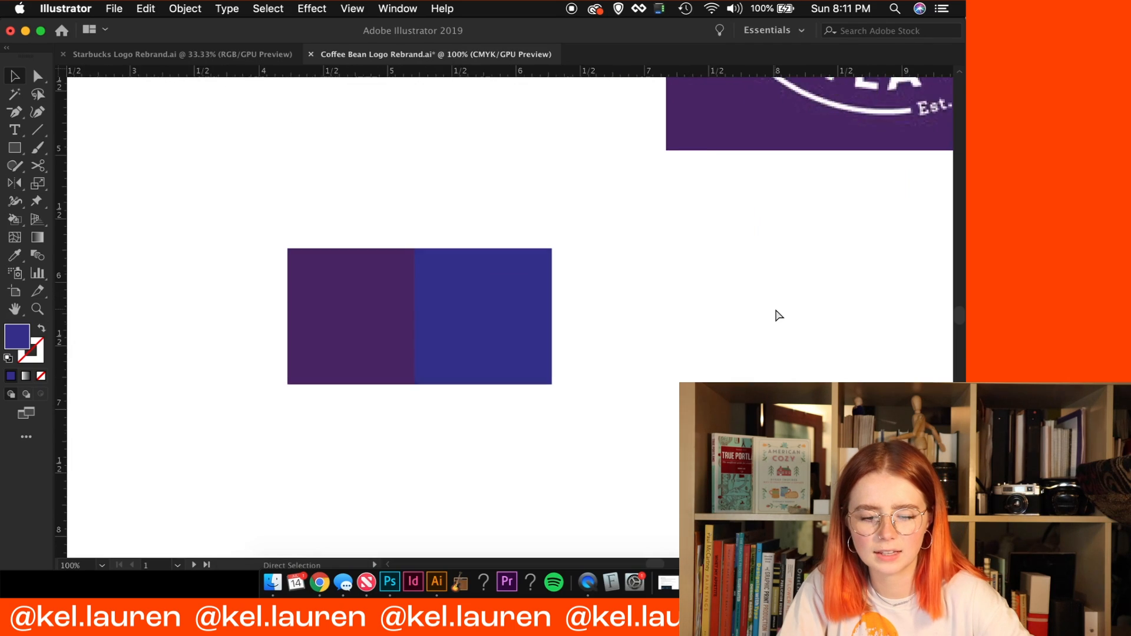
left_click(519, 318)
double_click(21, 340)
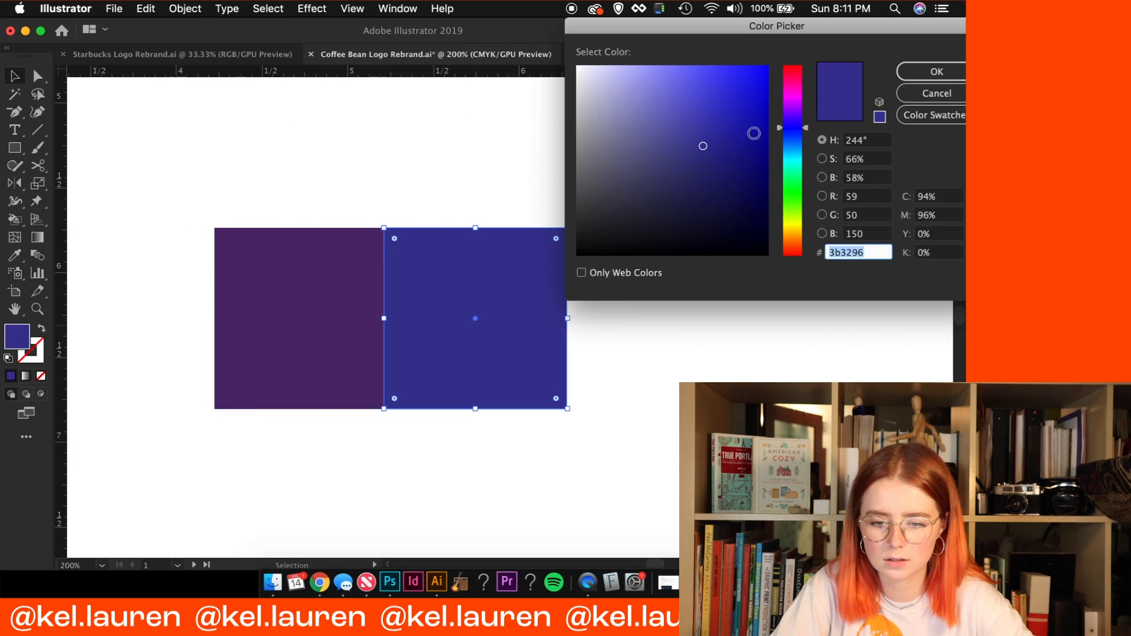
left_click_drag(806, 135, 804, 118)
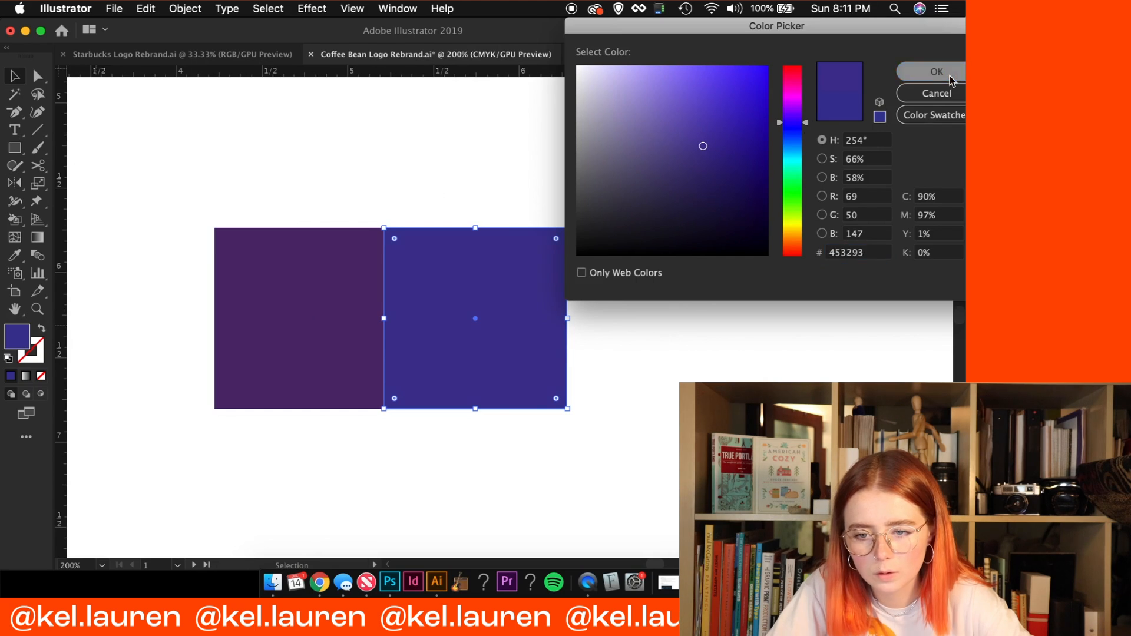
left_click(937, 71)
left_click(715, 317)
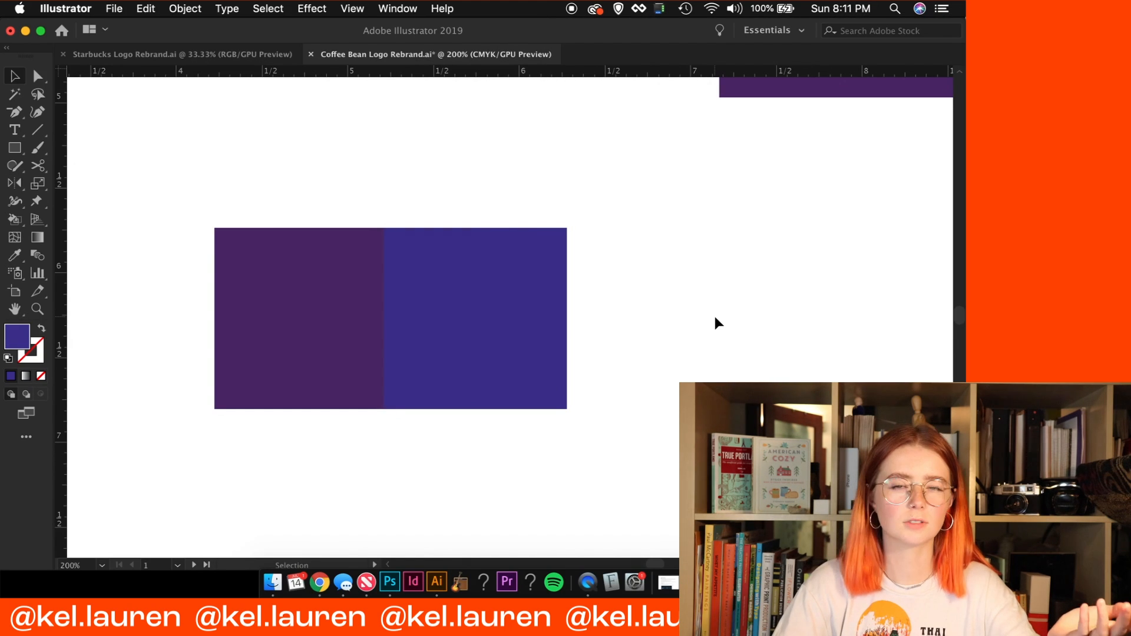
Delete the dark purple swatch square beside the indigo one
key("super+minus")
left_click(381, 298)
key("BackSpace")
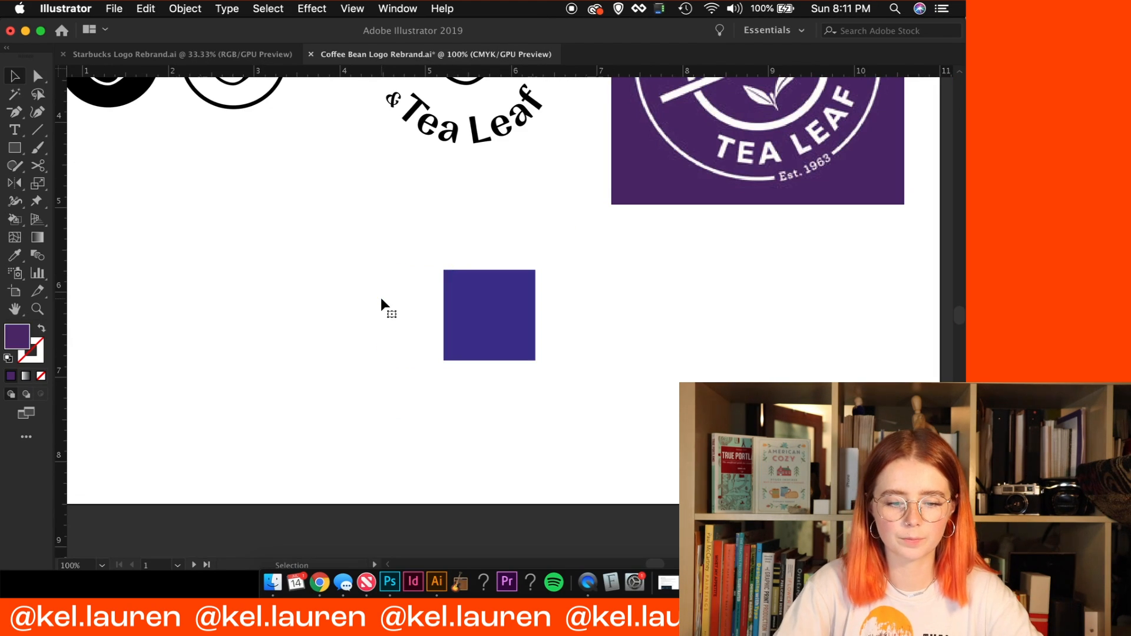
Duplicate the indigo swatch square beside itself and fill the copy with a light peach (about #f2caa7)
left_click_drag(499, 312, 601, 313)
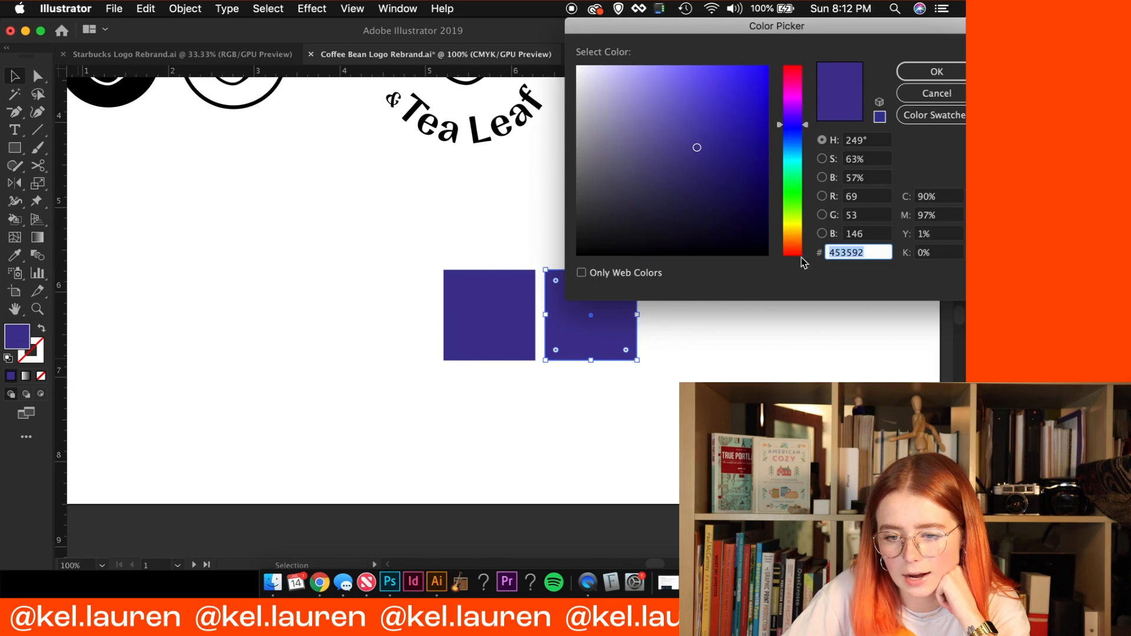
left_click(795, 233)
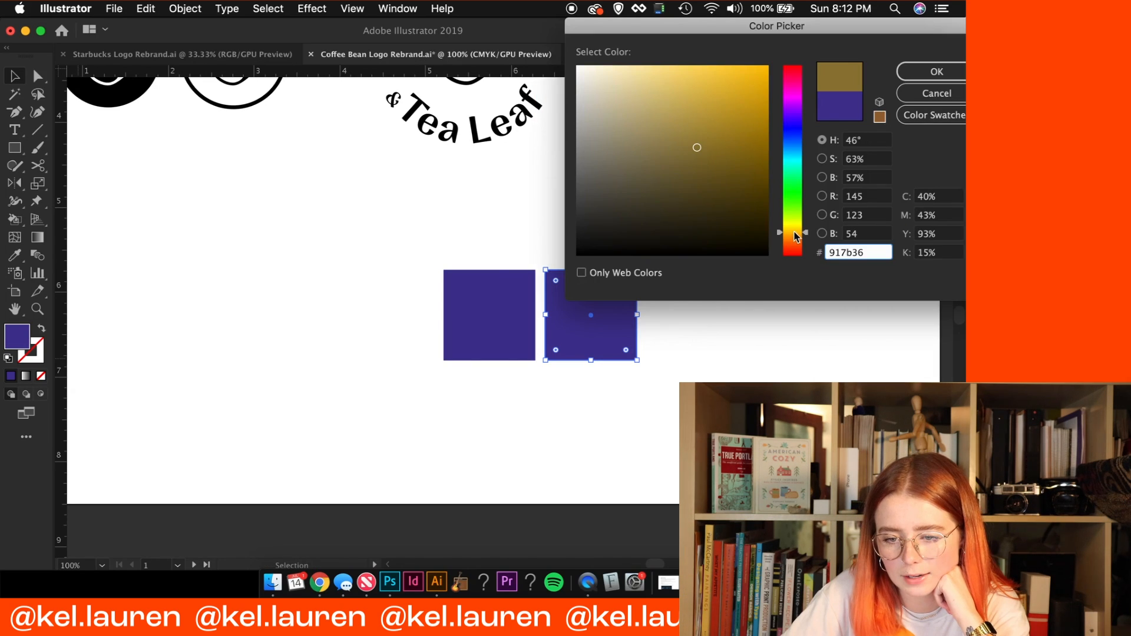
left_click(596, 76)
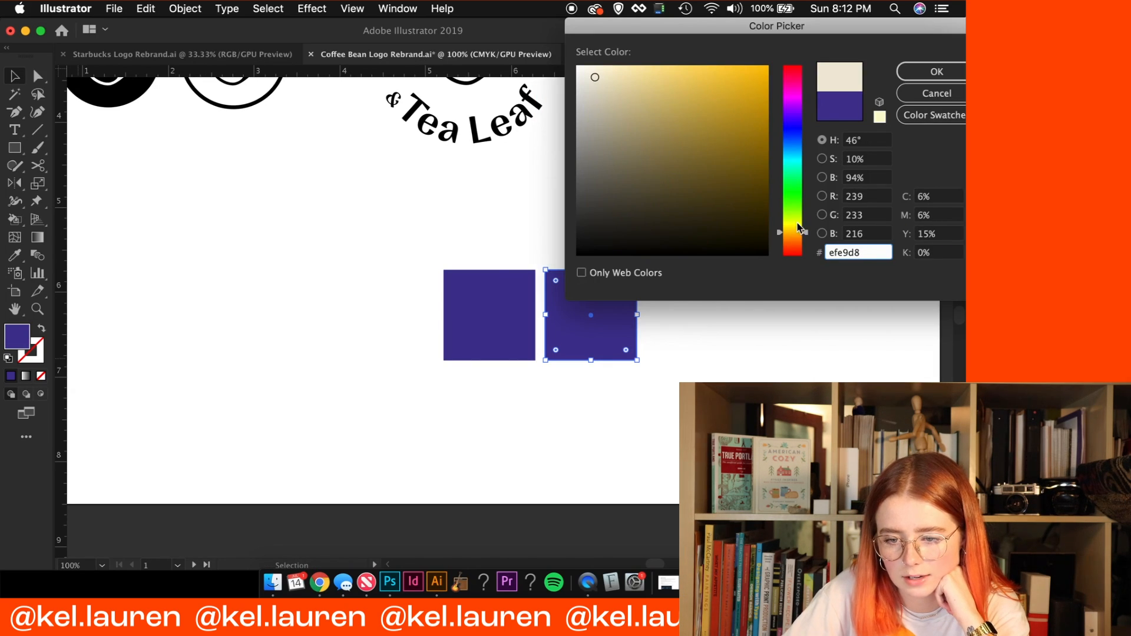
left_click_drag(807, 237, 807, 241)
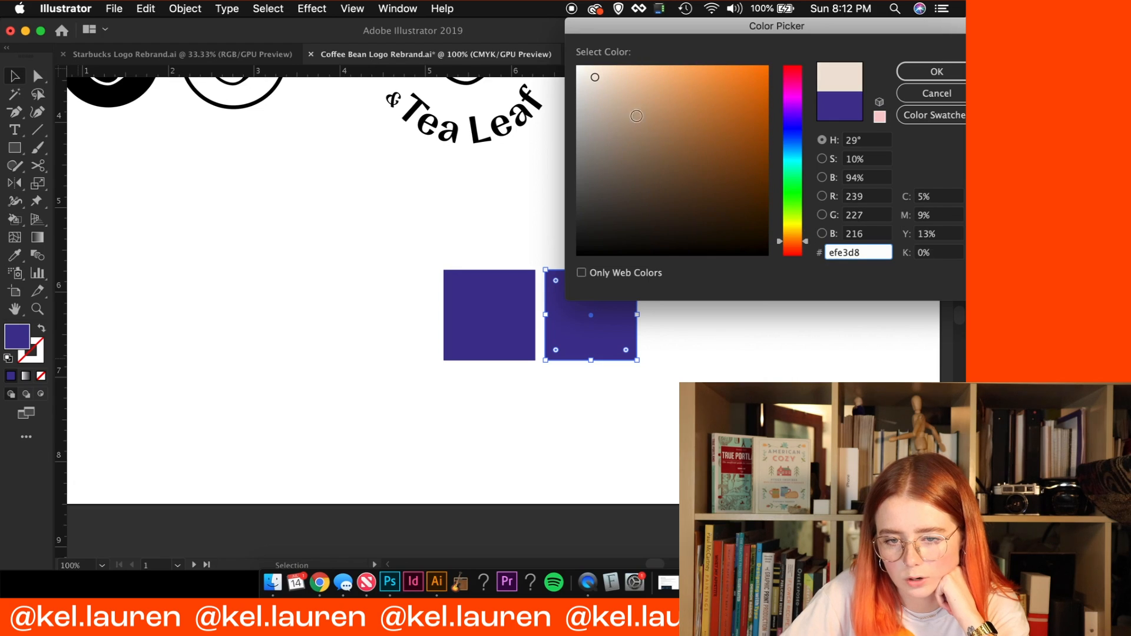
left_click(614, 82)
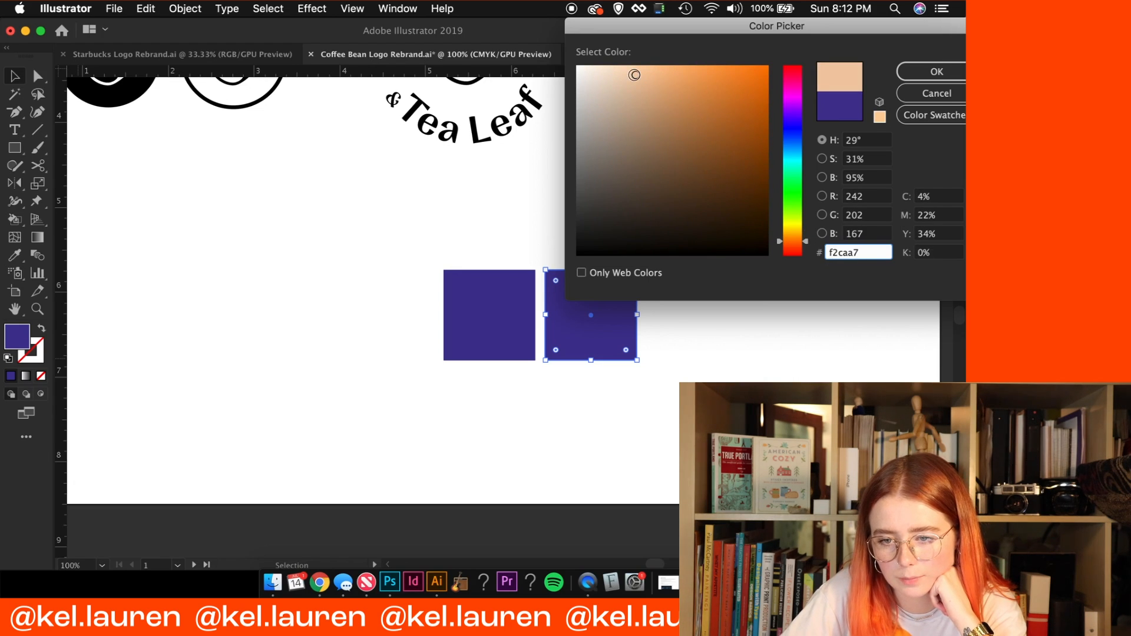
key("Return")
left_click_drag(443, 420, 443, 486)
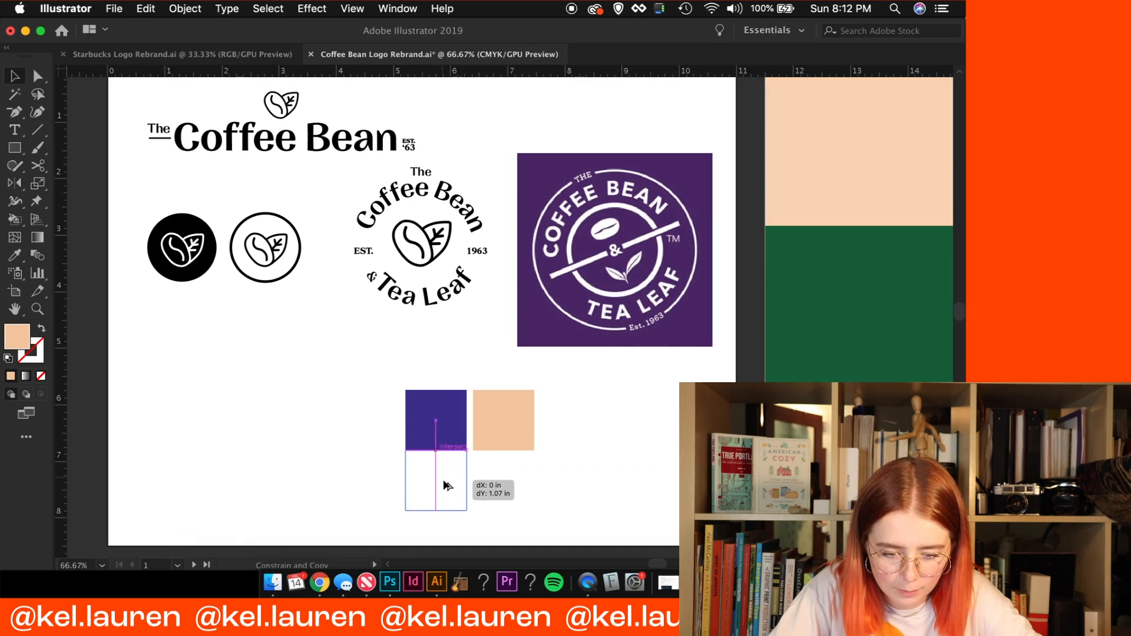
key("Delete")
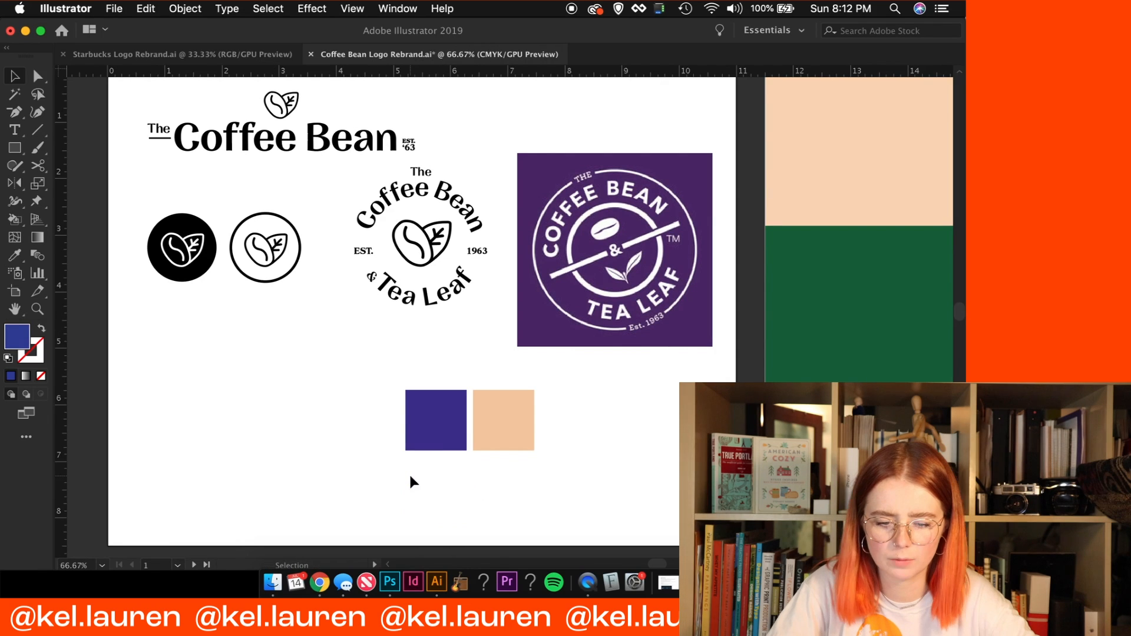
Delete the bottom-row blocks on the presentation artboard and duplicate the wide green block down into that row
scroll(562, 487, "right", 5)
key("super+minus")
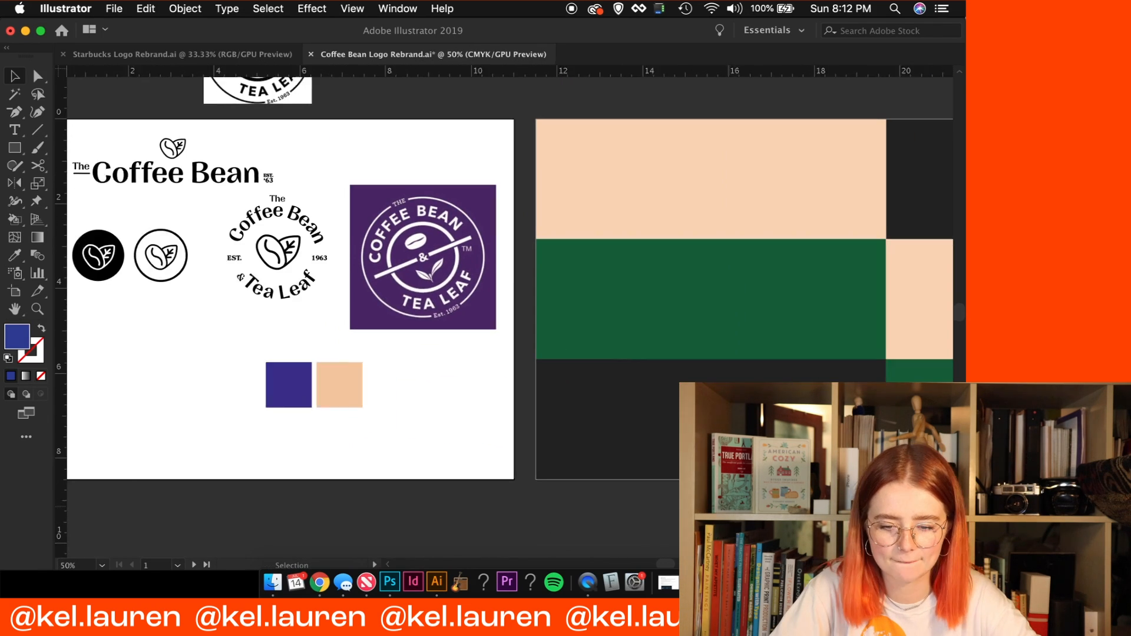
scroll(735, 422, "right", 2)
left_click_drag(872, 501, 766, 424)
key("Delete")
left_click_drag(735, 300, 735, 423)
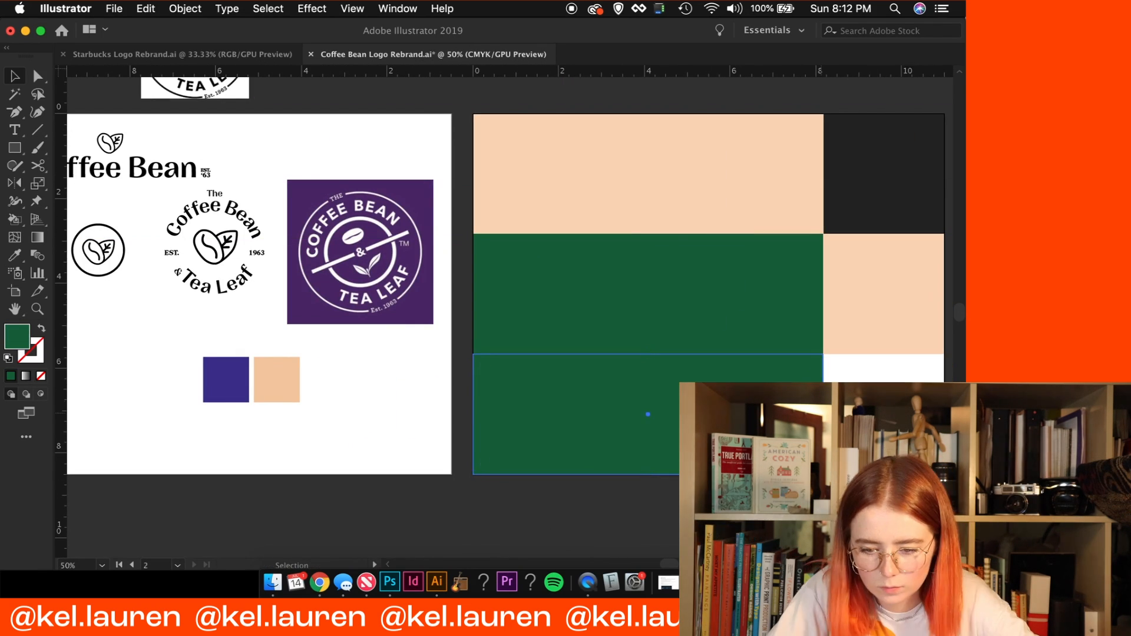
left_click_drag(824, 414, 810, 414)
key("Delete")
key("super+z")
Narrow the bottom green block to half the artboard's width and duplicate it to fill the other half of the row
scroll(810, 414, "right", 4)
left_click_drag(677, 430, 551, 429)
left_click_drag(437, 455, 644, 456)
left_click(518, 448, "shift")
left_click_drag(758, 430, 814, 430)
left_click(754, 436, "shift")
Recolour the bottom and middle rows from the swatches: indigo for bottom-left and middle-right, peach for bottom-right and middle-left
key("i")
left_click(93, 383)
left_click(669, 466)
left_click(145, 393)
left_click(541, 304)
left_click(145, 393)
left_click(731, 330)
left_click(97, 391)
Recolour the top row from the swatches, with the wide block indigo and the small dark block peach
left_click(611, 176)
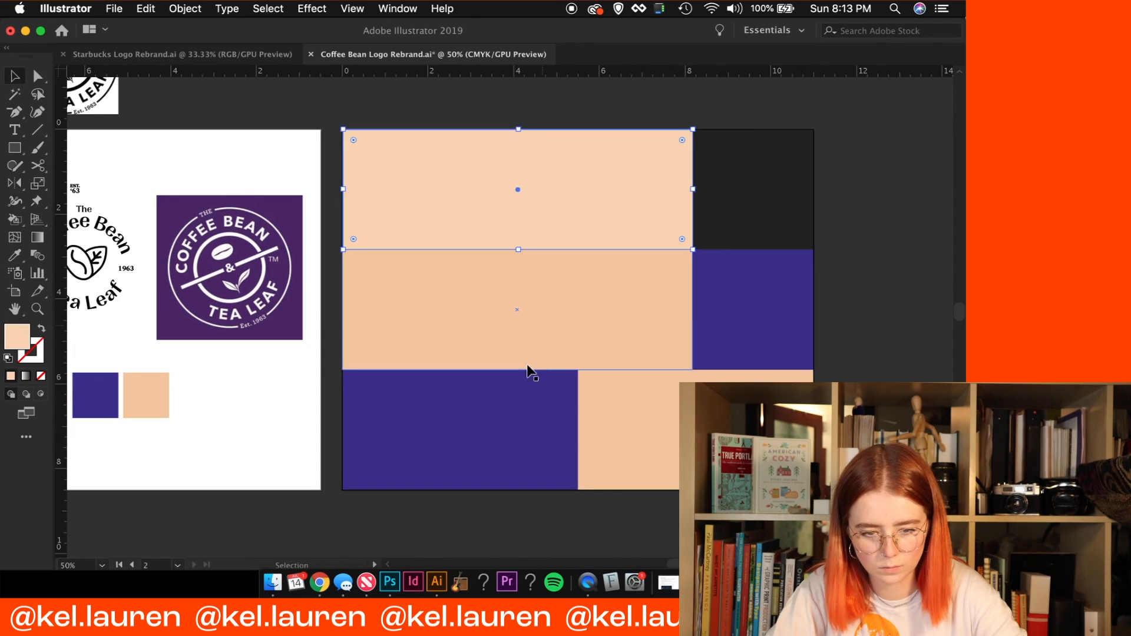
left_click(94, 395)
left_click(753, 188)
left_click(146, 395)
Place a peach copy of the Coffee Bean wordmark on the wide indigo block and an indigo copy on the wide peach block
scroll(239, 231, "left", 10)
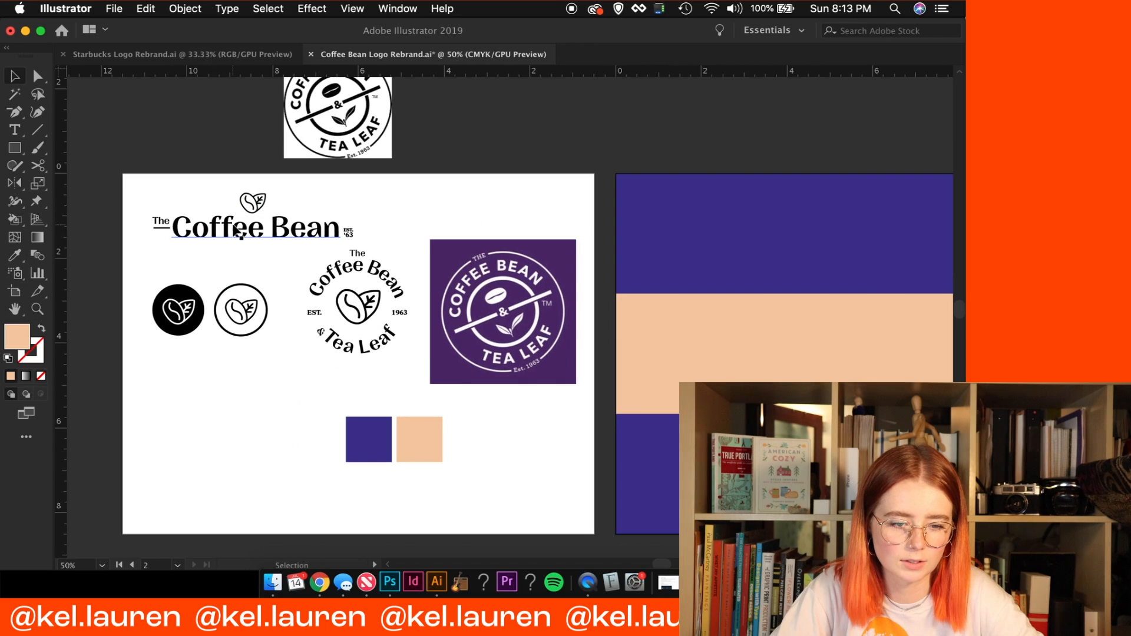
key("super+equal")
key("super+equal")
key("super+equal")
key("super+equal")
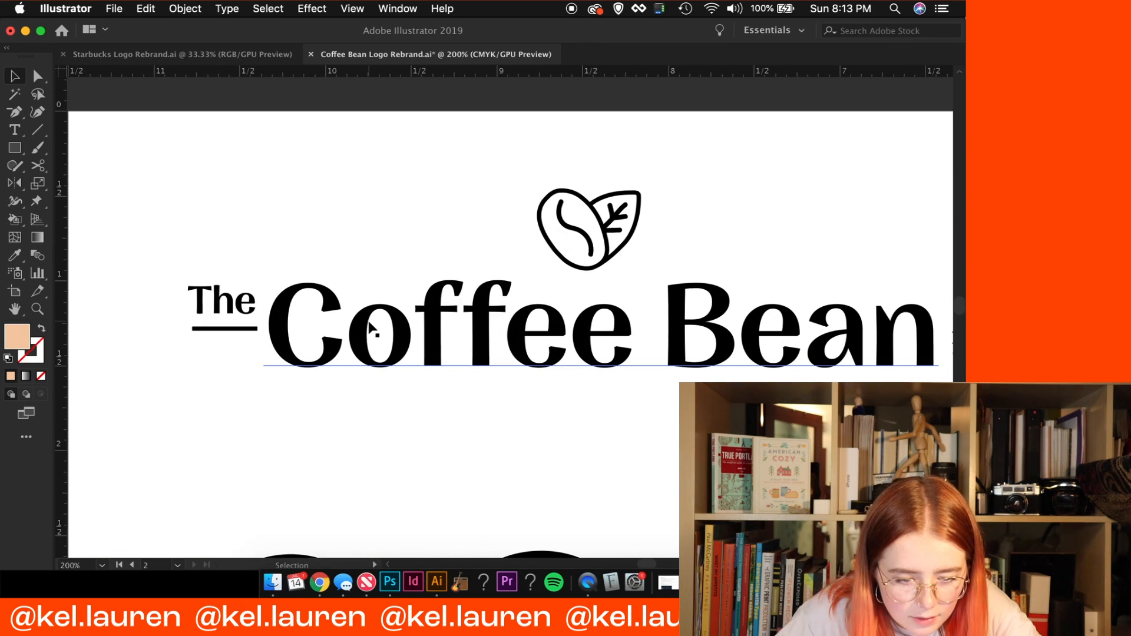
left_click_drag(400, 381, 583, 353)
key("super+equal")
key("super+equal")
key("super+equal")
left_click(369, 352)
left_click_drag(206, 271, 414, 327)
key("super+minus")
key("super+minus")
key("super+minus")
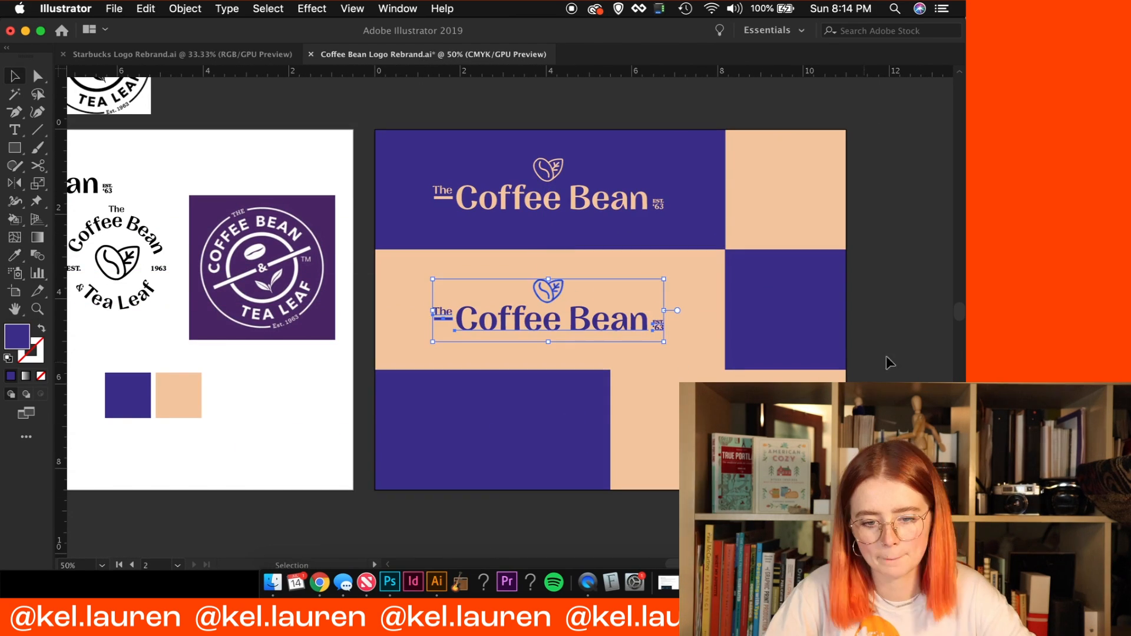
Place the solid round icon in indigo and peach on the peach square, and outline the ring icon's stroke on the indigo square
scroll(287, 400, "left", 5)
left_click(167, 287)
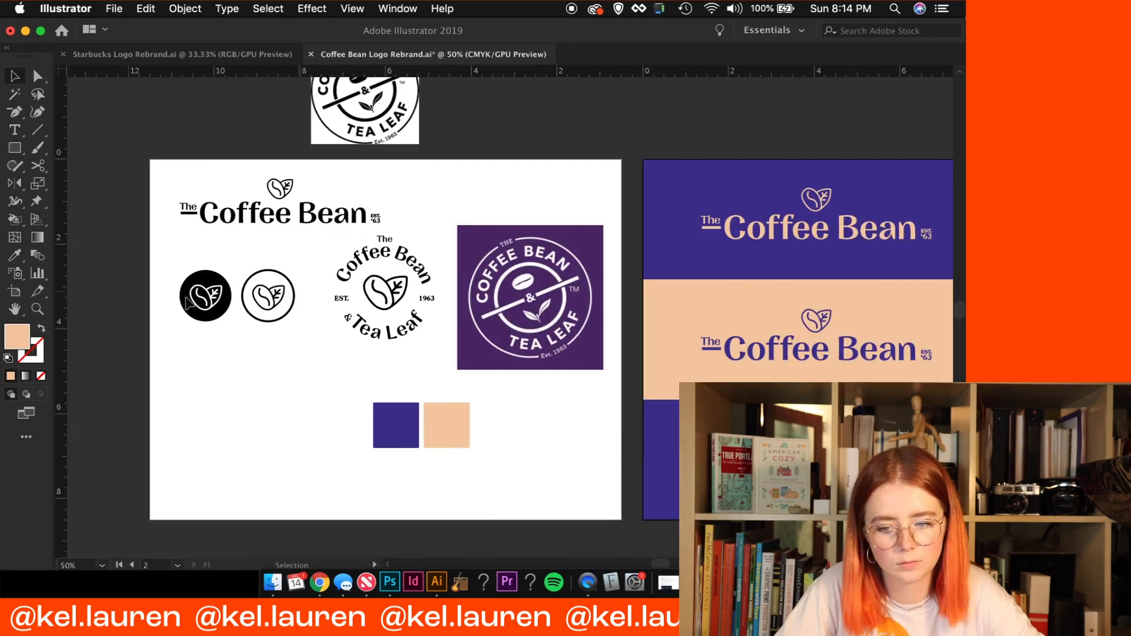
left_click_drag(500, 316, 619, 416)
left_click(185, 9)
mouse_move(188, 327)
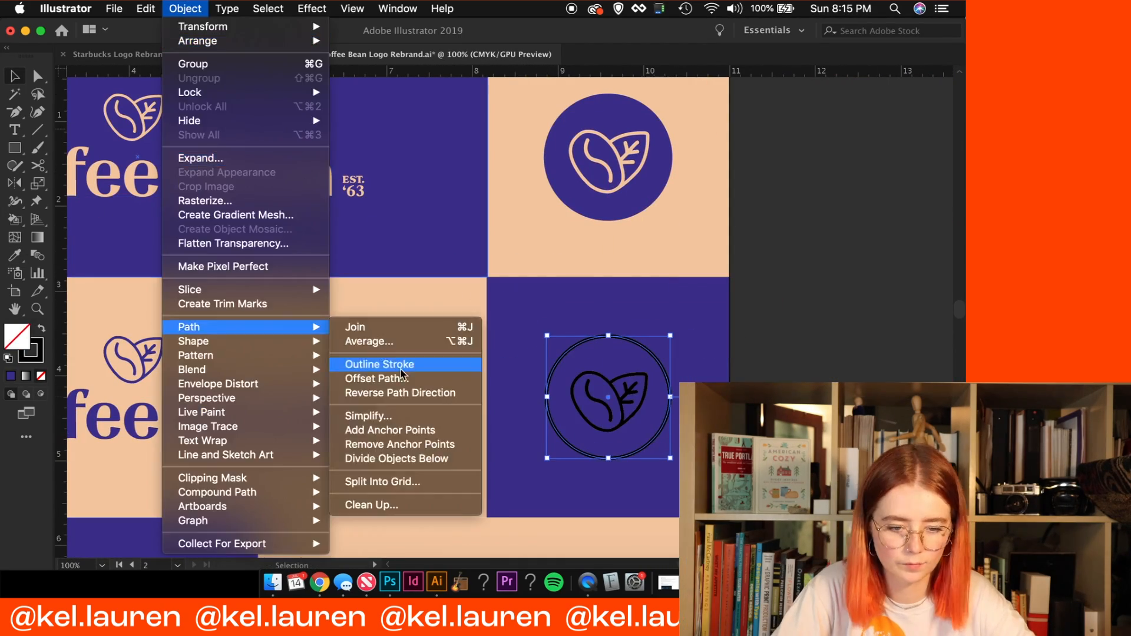
Duplicate the circular badge from the bottom indigo block about 5.7 in across onto the neighbouring peach block
left_click_drag(306, 403, 548, 403)
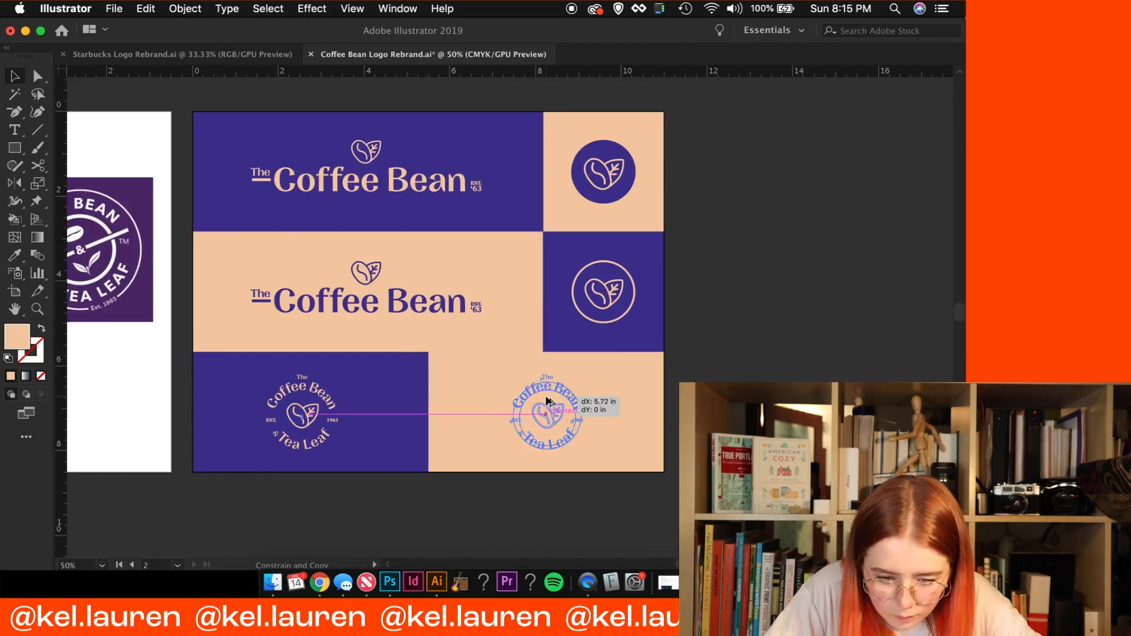
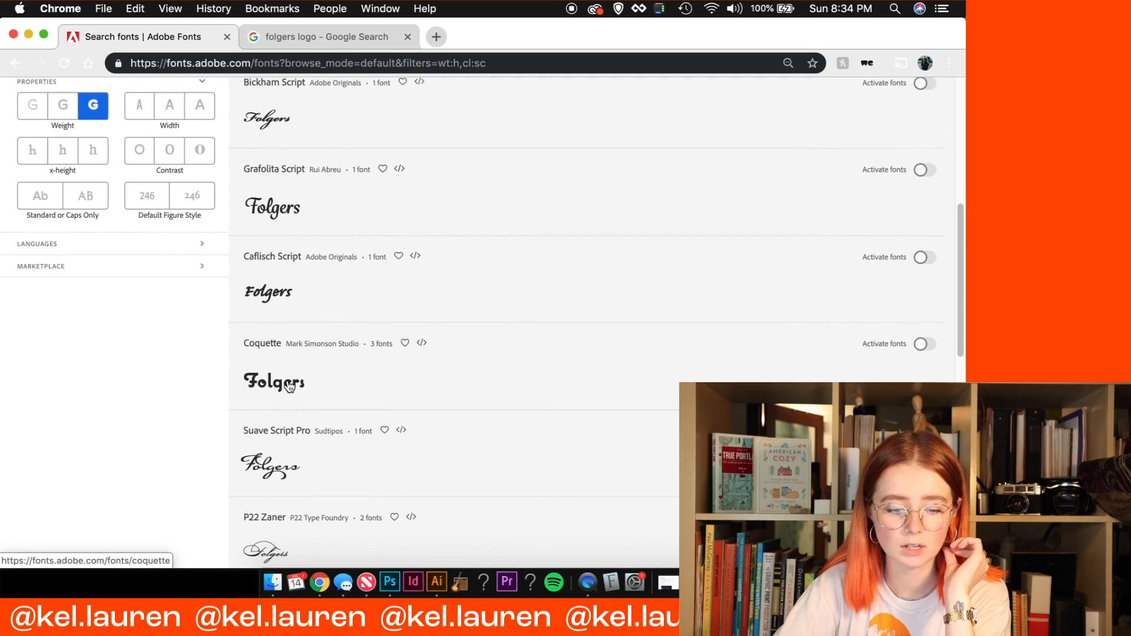
Review the Folgers samples in the heavy script fonts on Adobe Fonts and activate Voltage
scroll(315, 392, "down", 3)
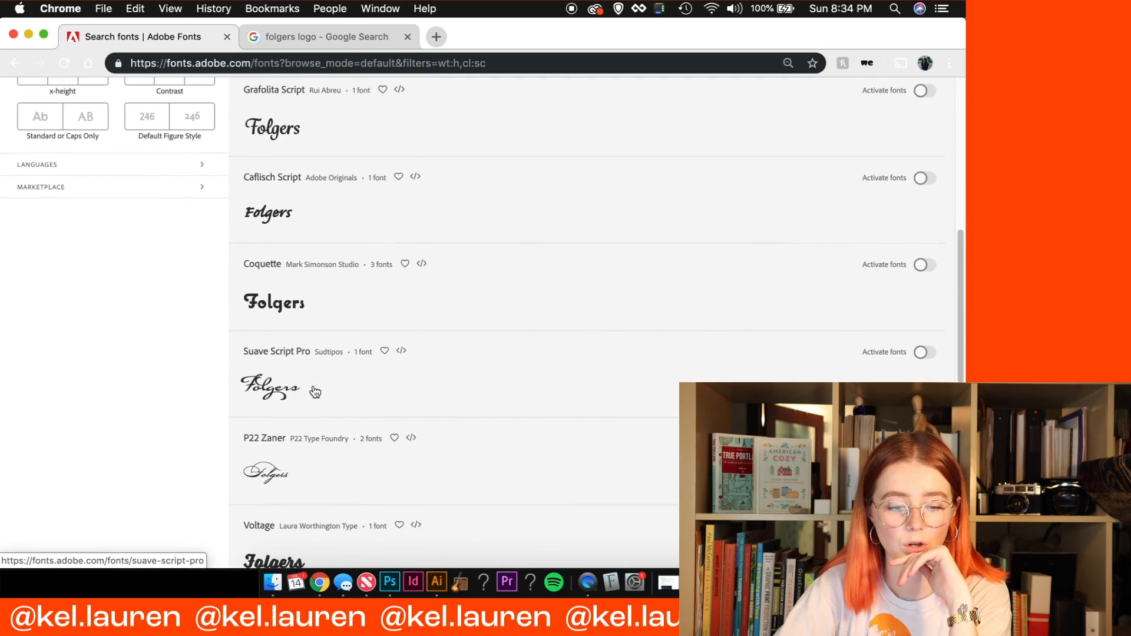
scroll(452, 328, "down", 15)
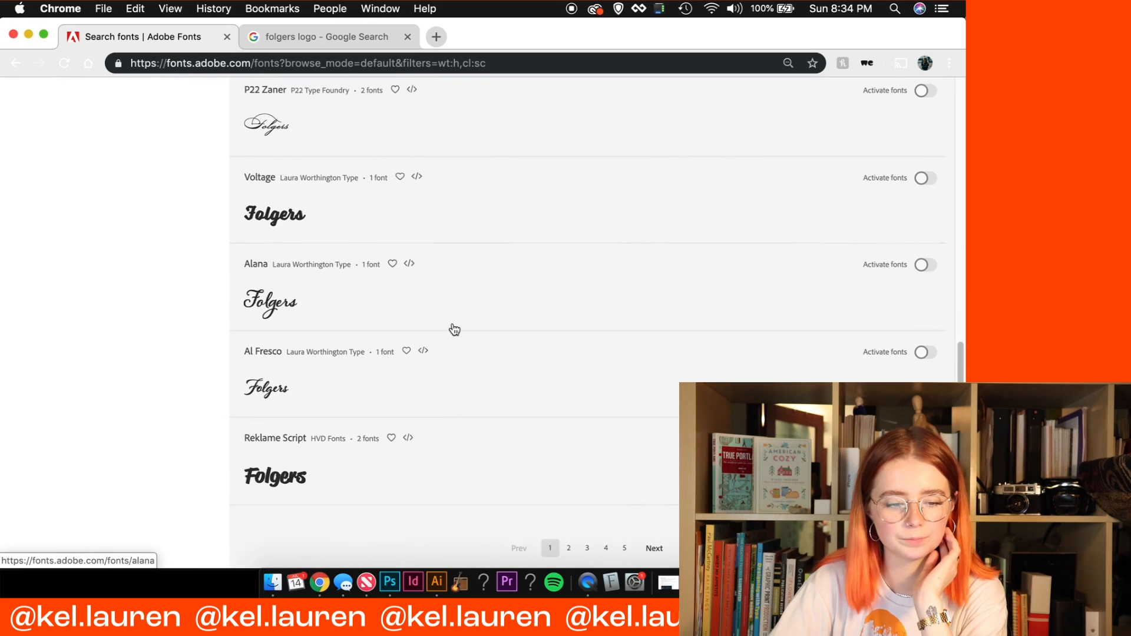
scroll(452, 328, "up", 8)
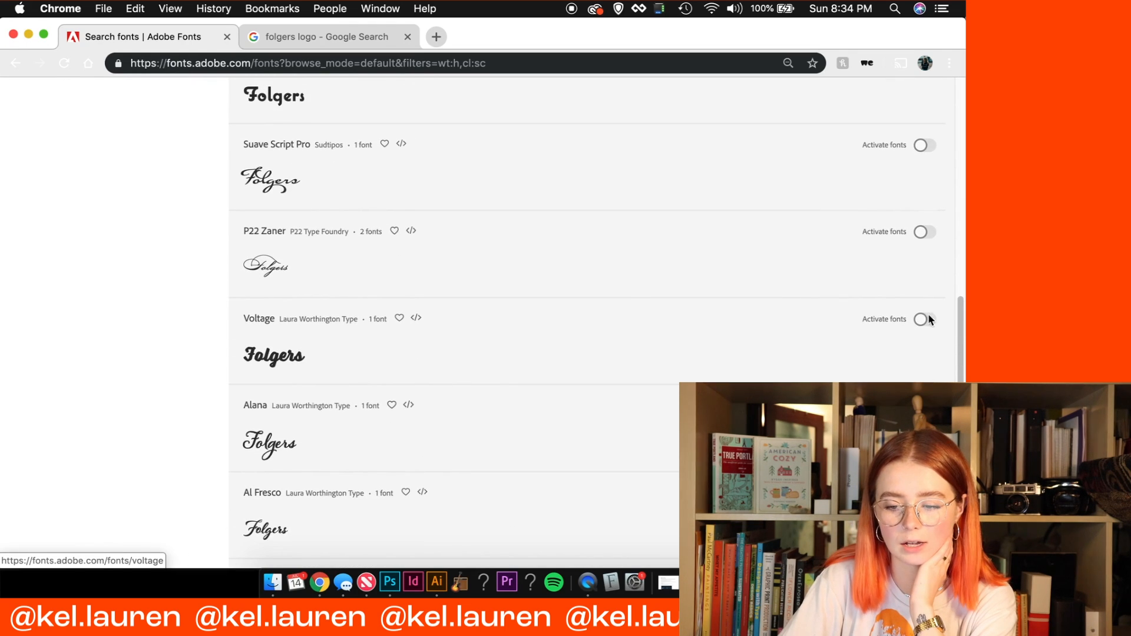
Compare the remaining script samples on the first results page and activate Reklame Script
scroll(708, 336, "up", 13)
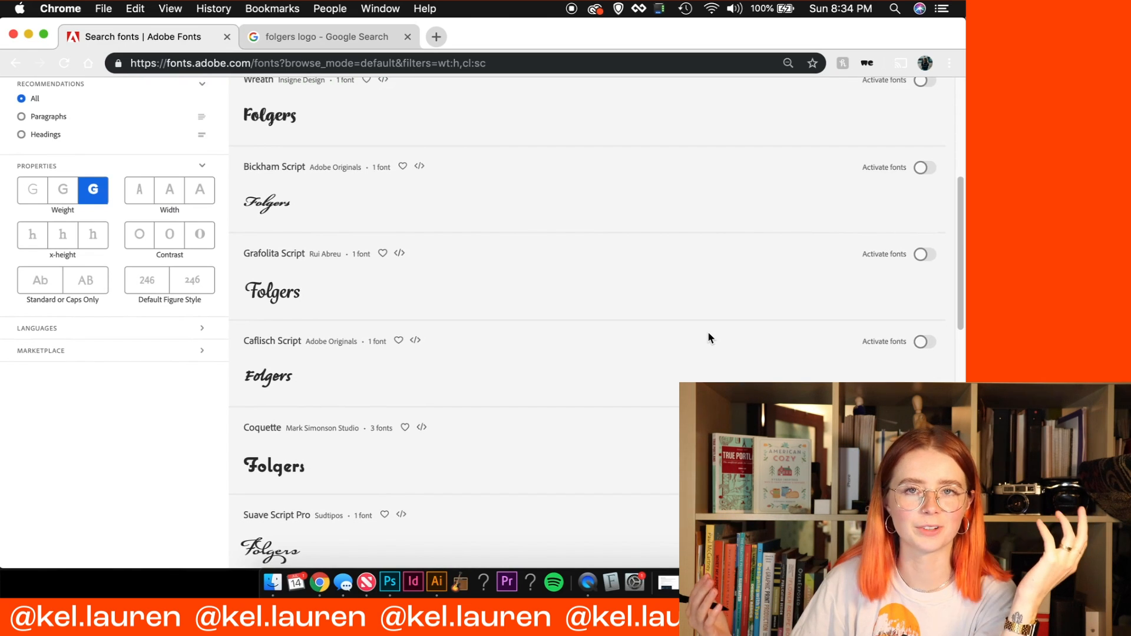
scroll(709, 337, "up", 8)
scroll(710, 337, "down", 20)
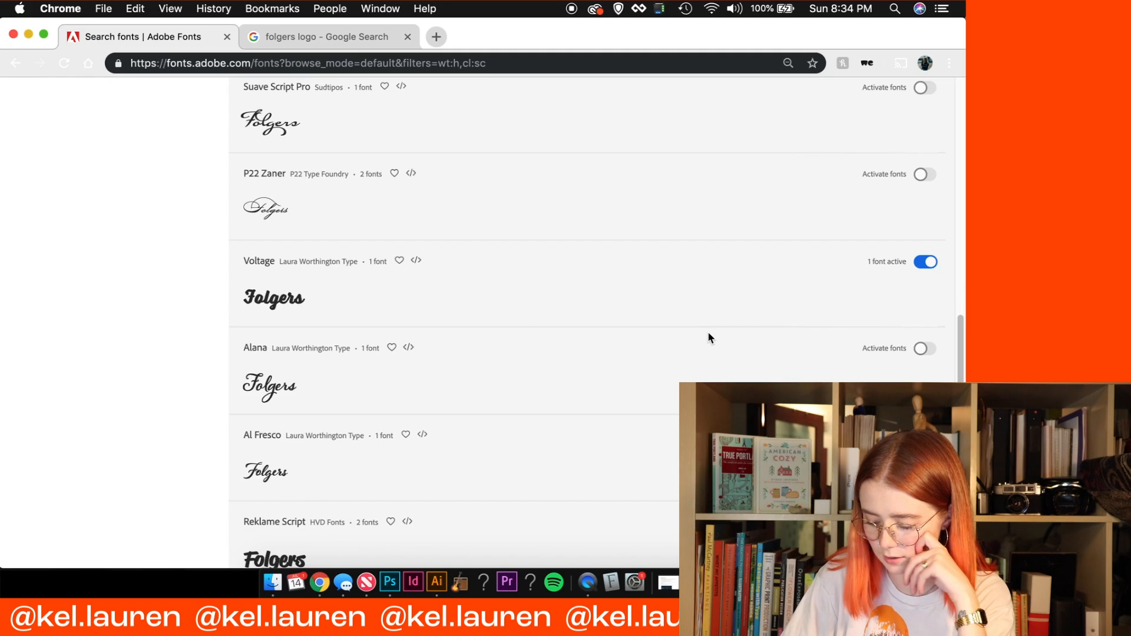
scroll(709, 336, "down", 6)
left_click(923, 338)
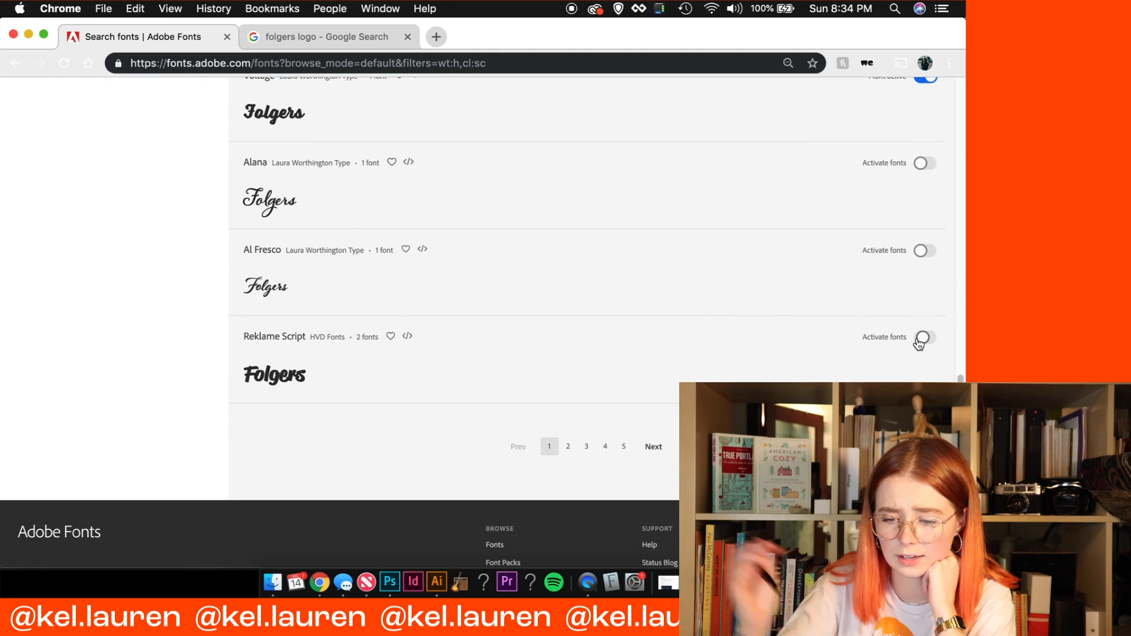
Browse results pages 2 to 5 of the heavy script fonts to compare how each one renders Folgers
left_click(568, 446)
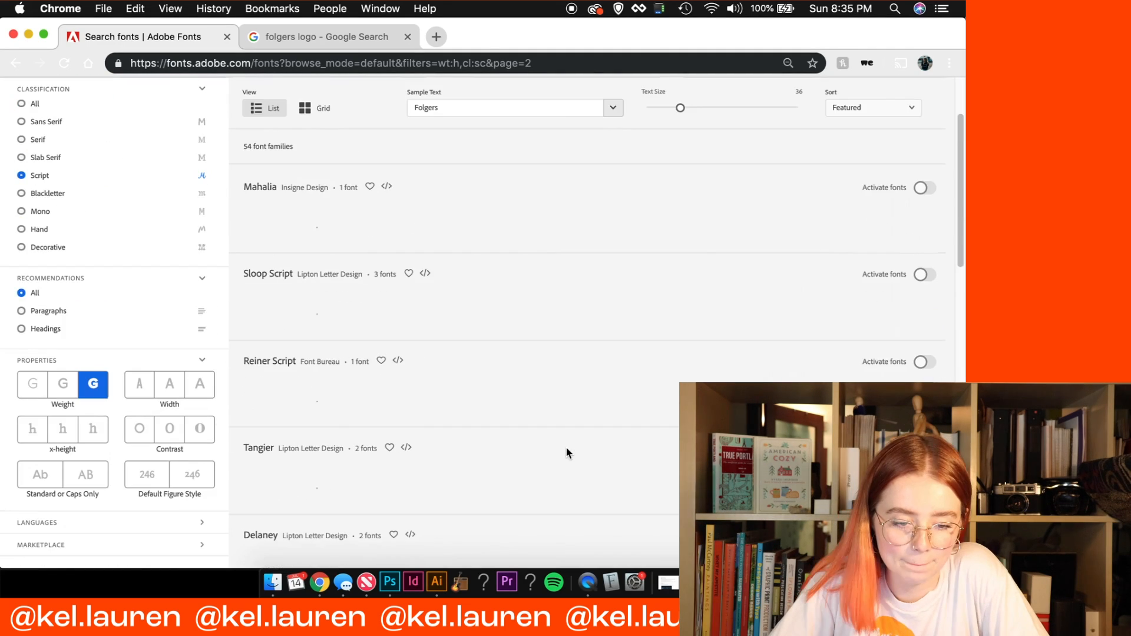
scroll(565, 454, "down", 20)
left_click(587, 538)
scroll(588, 537, "down", 20)
left_click(606, 345)
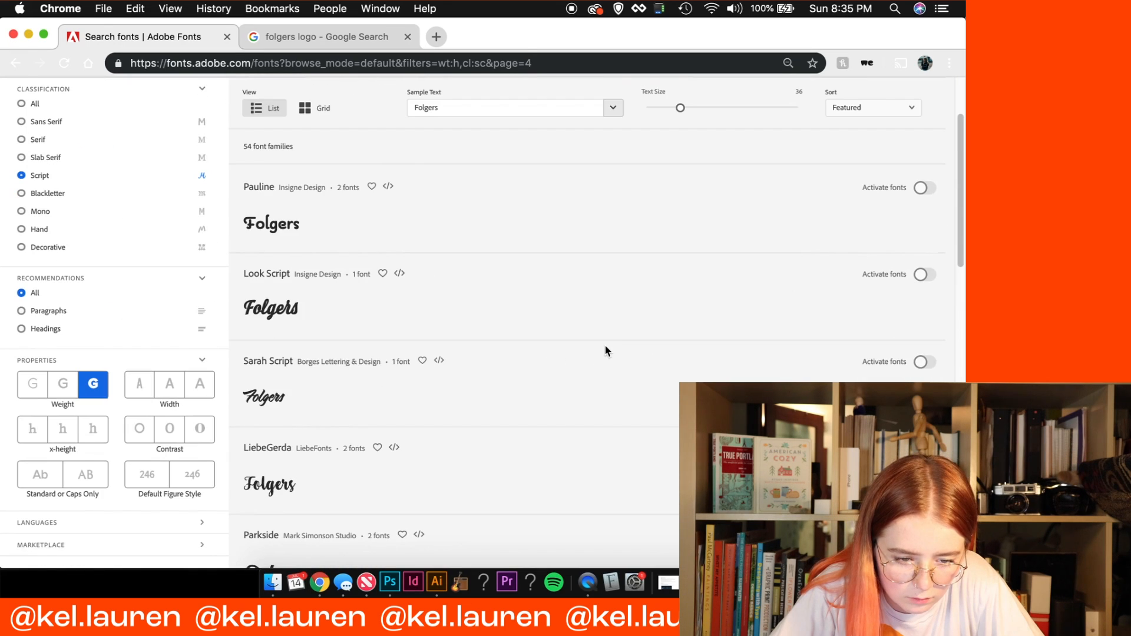
scroll(607, 351, "down", 20)
left_click(633, 353)
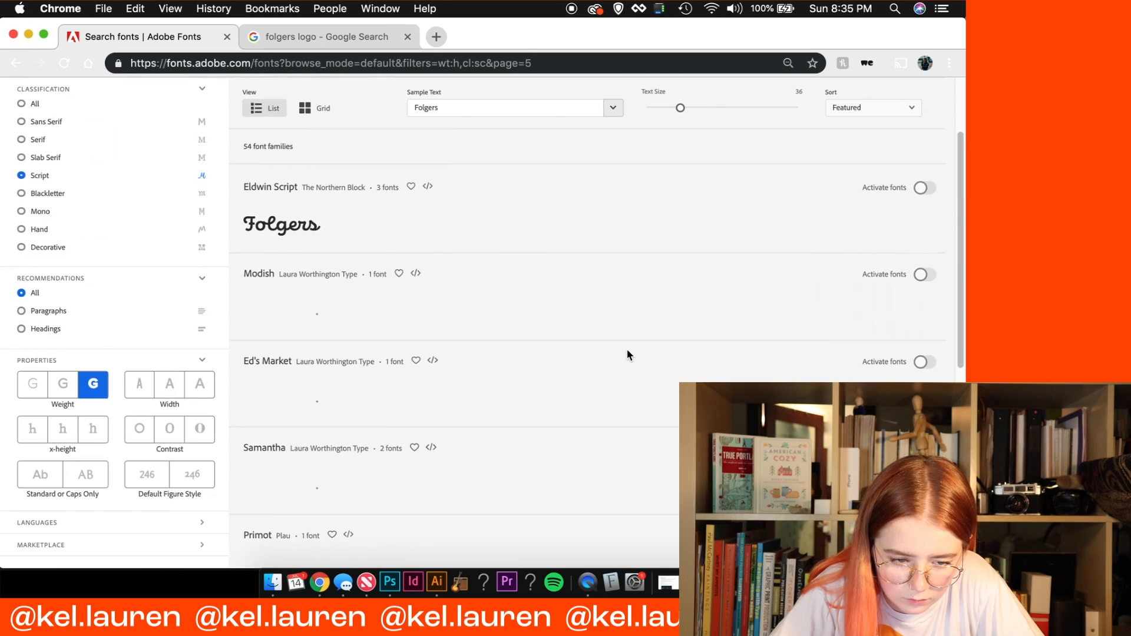
scroll(627, 353, "down", 3)
scroll(629, 355, "up", 3)
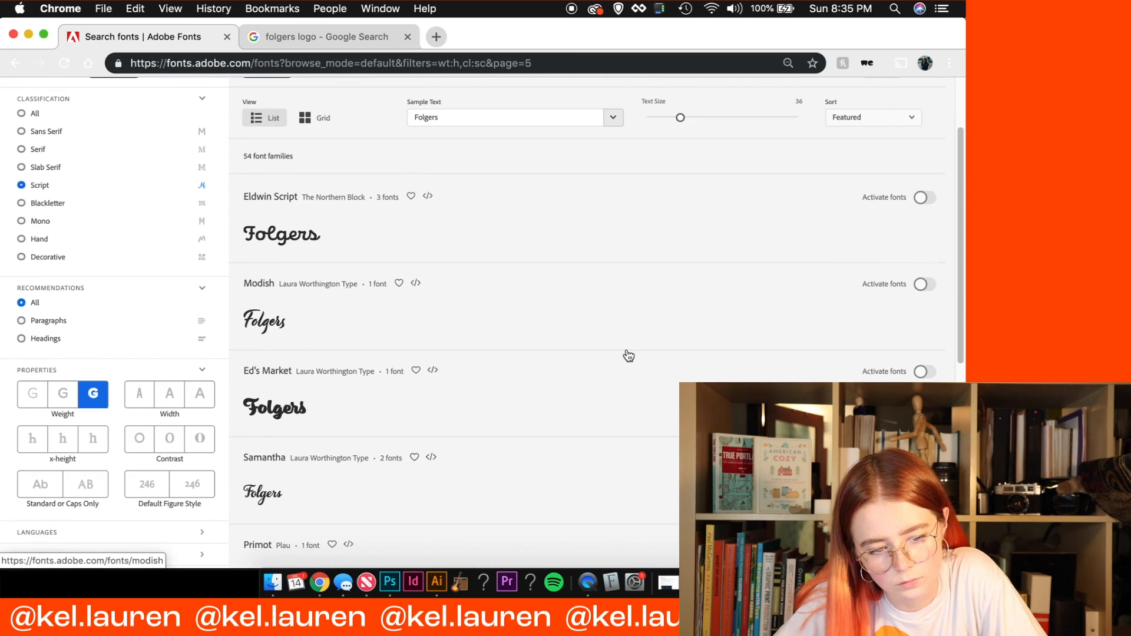
scroll(629, 355, "up", 2)
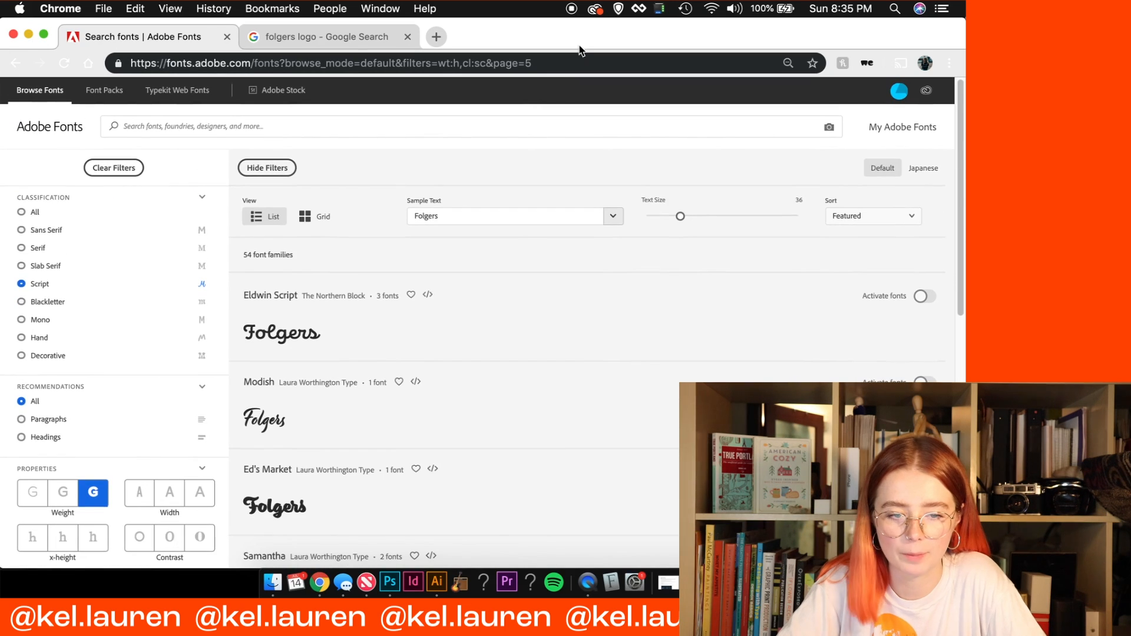
Switch to Illustrator and place three stacked text samples reading Folgers on the first artboard of Folgers Logo Rebrand.ai
left_click(437, 582)
key("t")
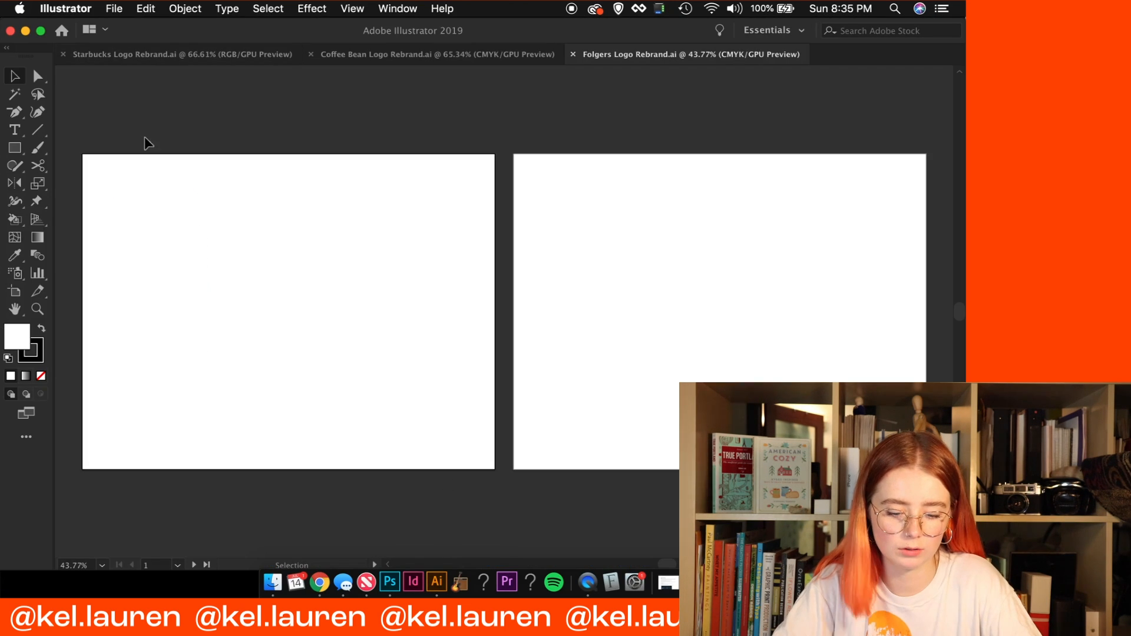
left_click(109, 186)
key("BackSpace")
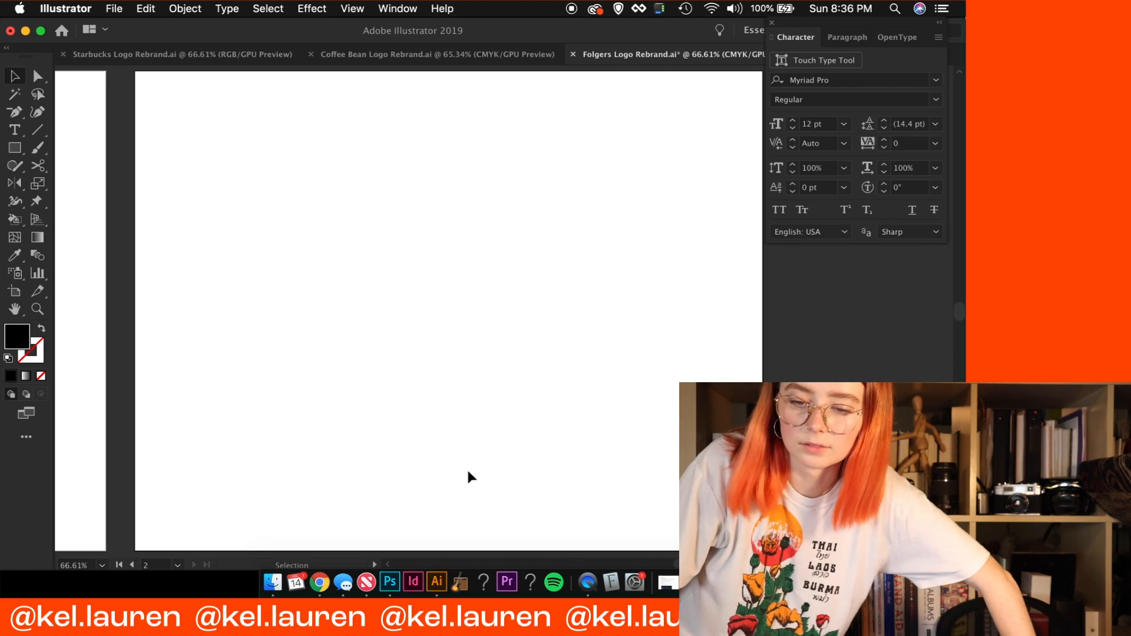
Hand-letter Folgers in a slanted script across the second artboard with the Paintbrush, using a black stroke and no fill
key("space")
left_click_drag(285, 335, 288, 343)
key("b")
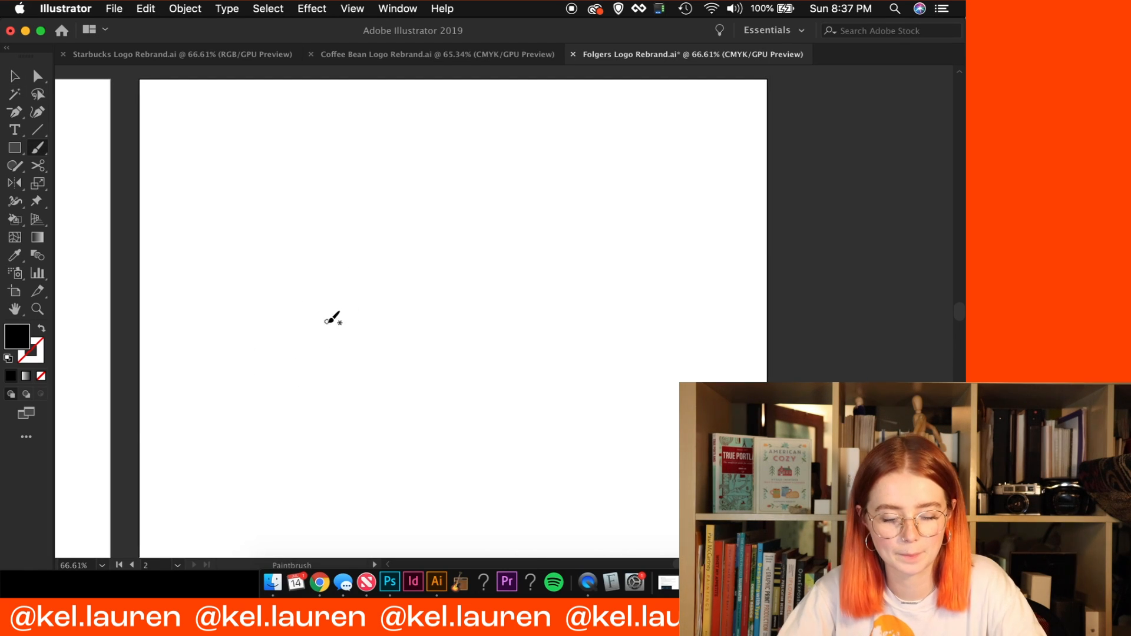
key("shift+x")
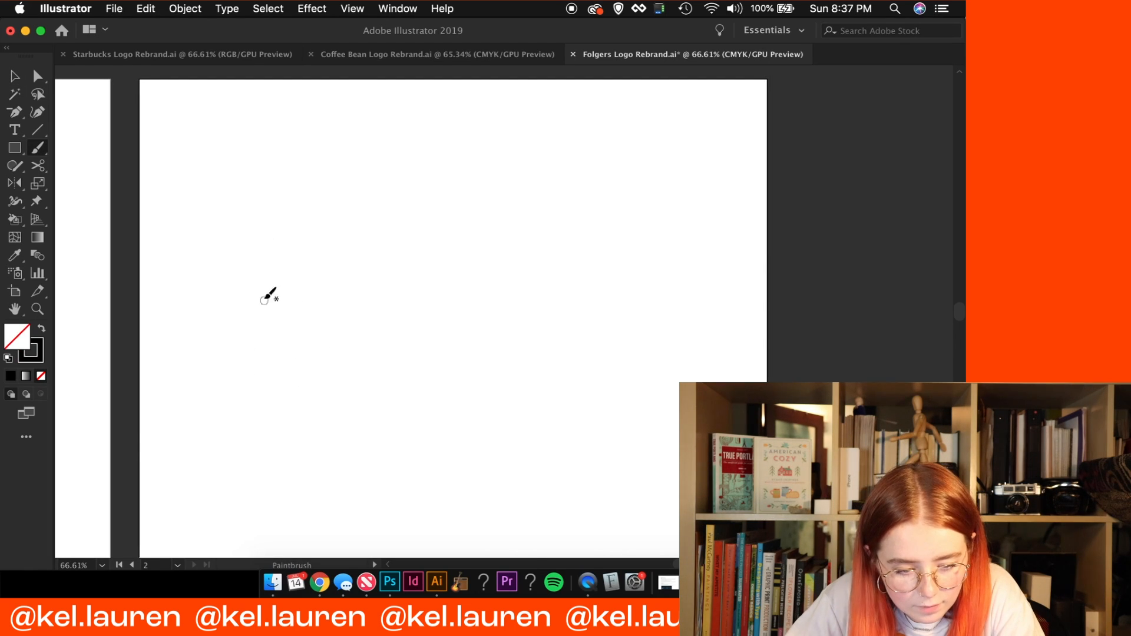
left_click_drag(282, 284, 202, 380)
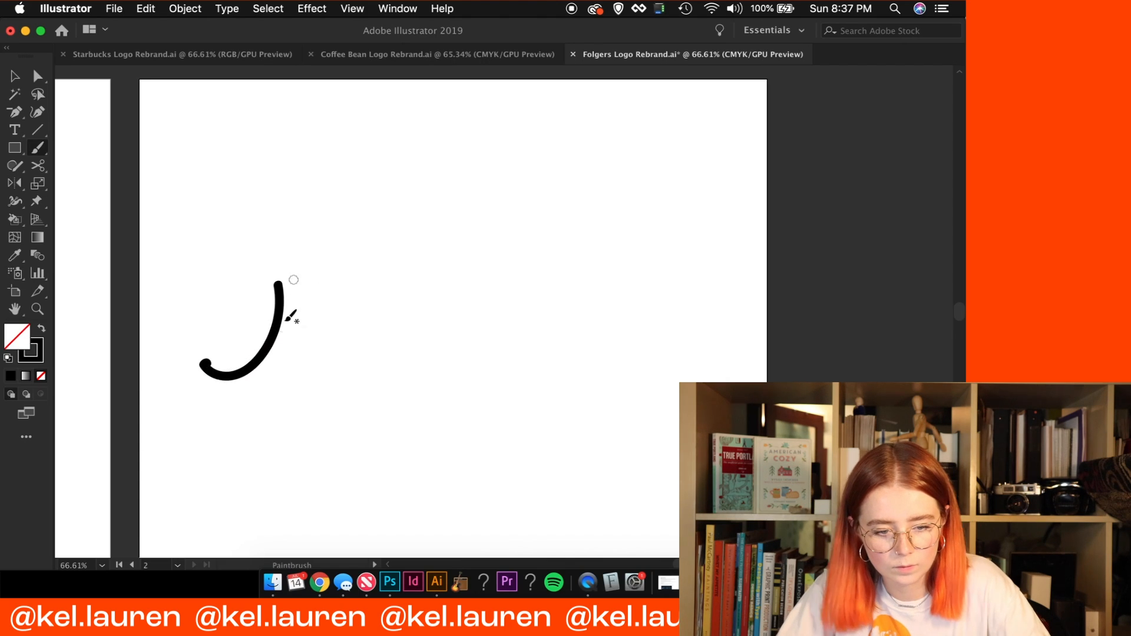
key("super+z")
mouse_move(308, 297)
left_mouse_down()
mouse_move(310, 325)
mouse_move(260, 389)
left_mouse_up()
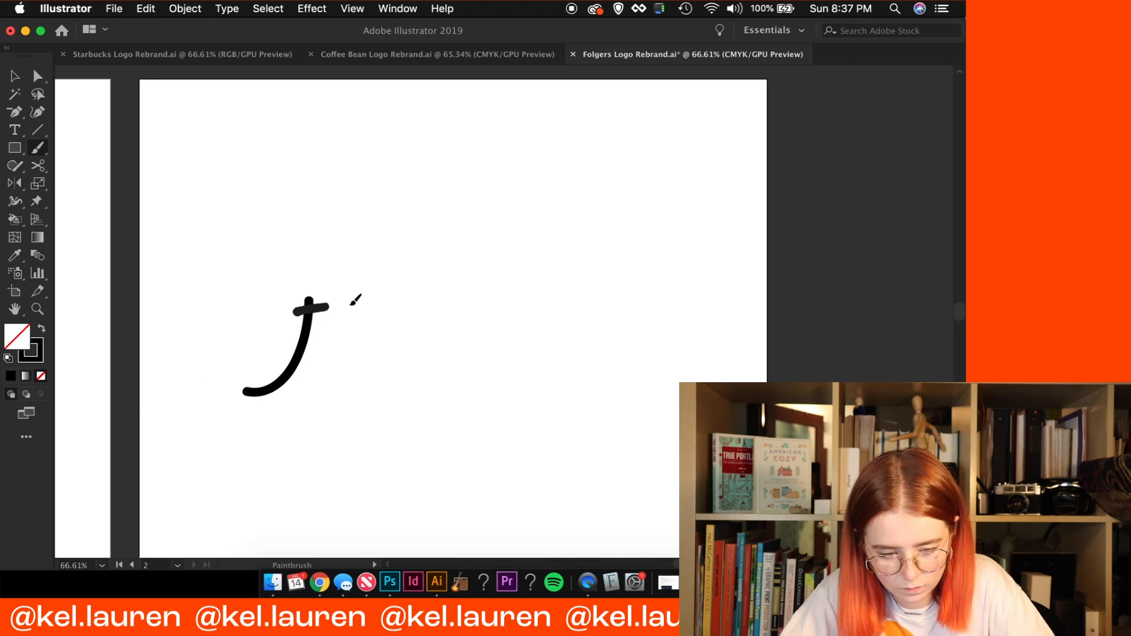
mouse_move(389, 316)
left_mouse_down()
mouse_move(400, 354)
mouse_move(413, 353)
mouse_move(395, 405)
mouse_move(451, 344)
left_mouse_up()
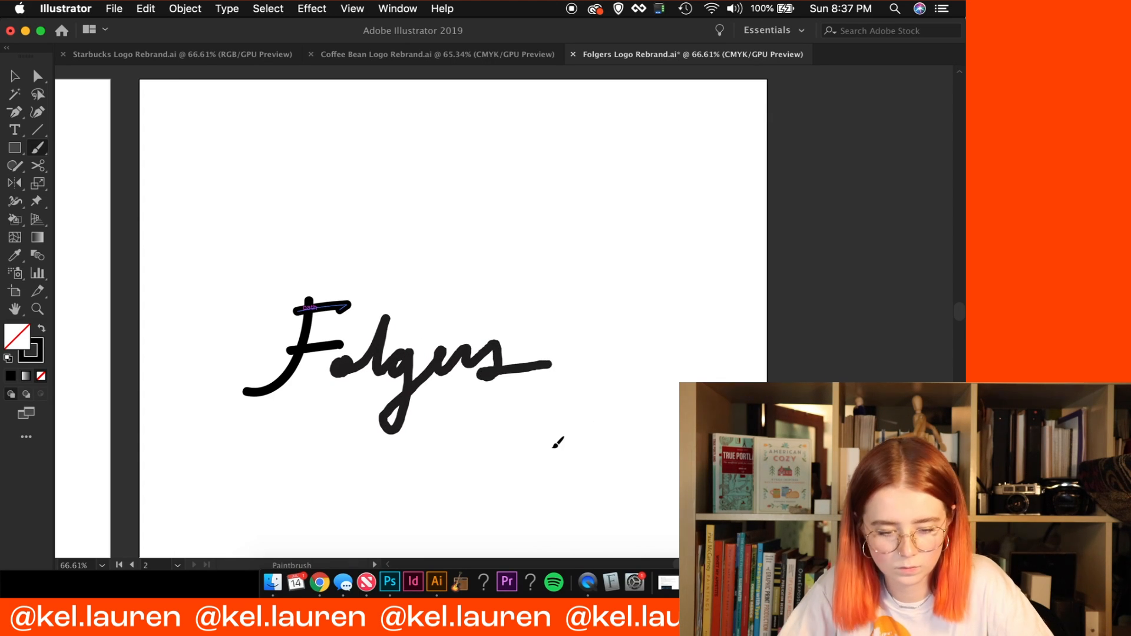
Undo all the hand-painted Folgers lettering strokes on the second artboard
key("super+z")
key("super+z")
key("super+z")
key("super+z")
key("super+z")
key("super+z")
key("super+z")
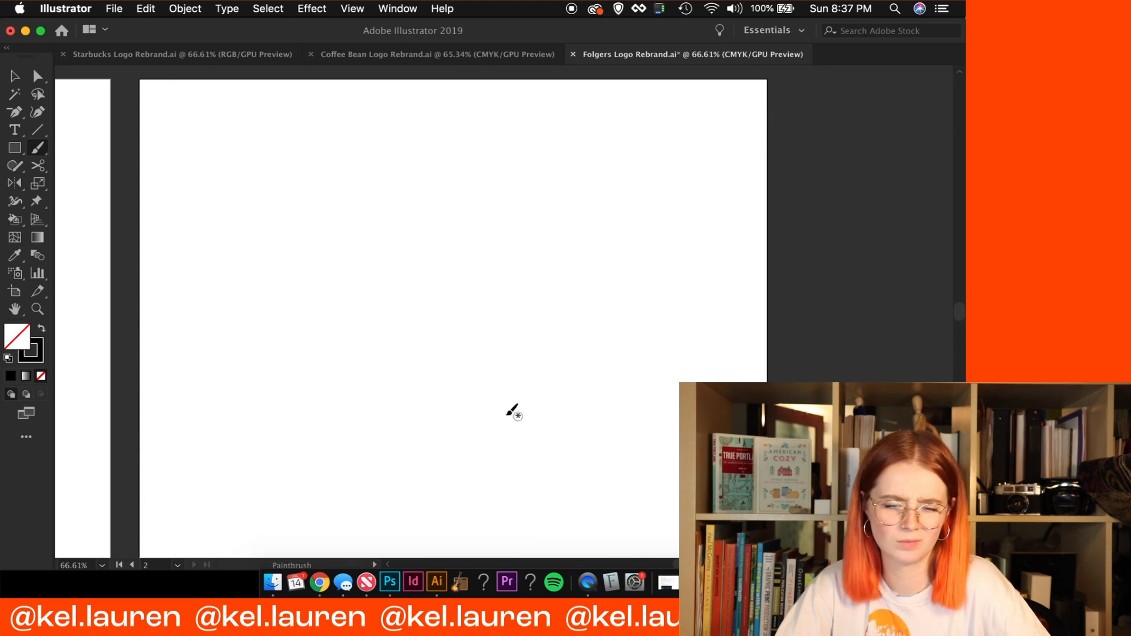
left_click_drag(383, 379, 839, 369)
left_click_drag(651, 335, 760, 324)
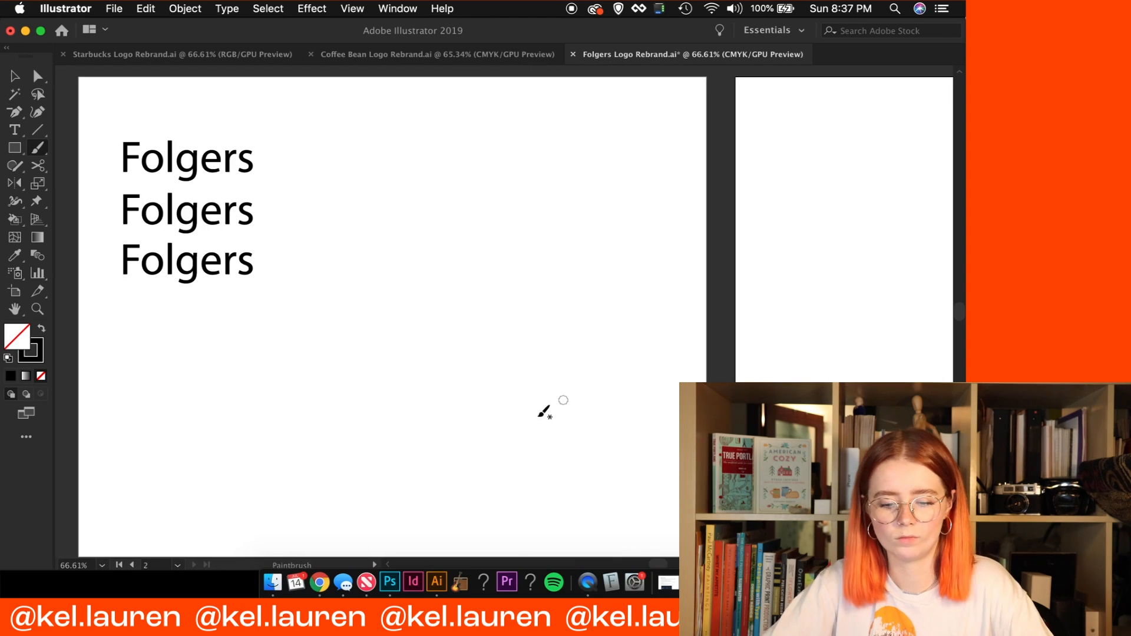
left_click(588, 584)
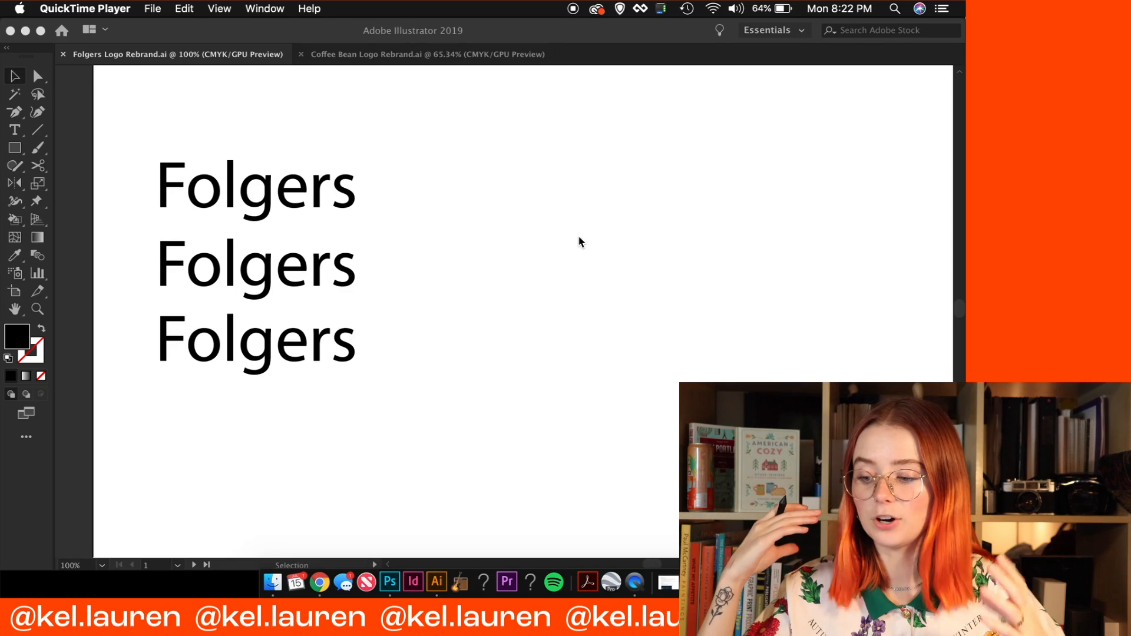
Set the first of the three Folgers text samples in Coquette Extrabold
left_click(380, 189)
left_click(355, 190)
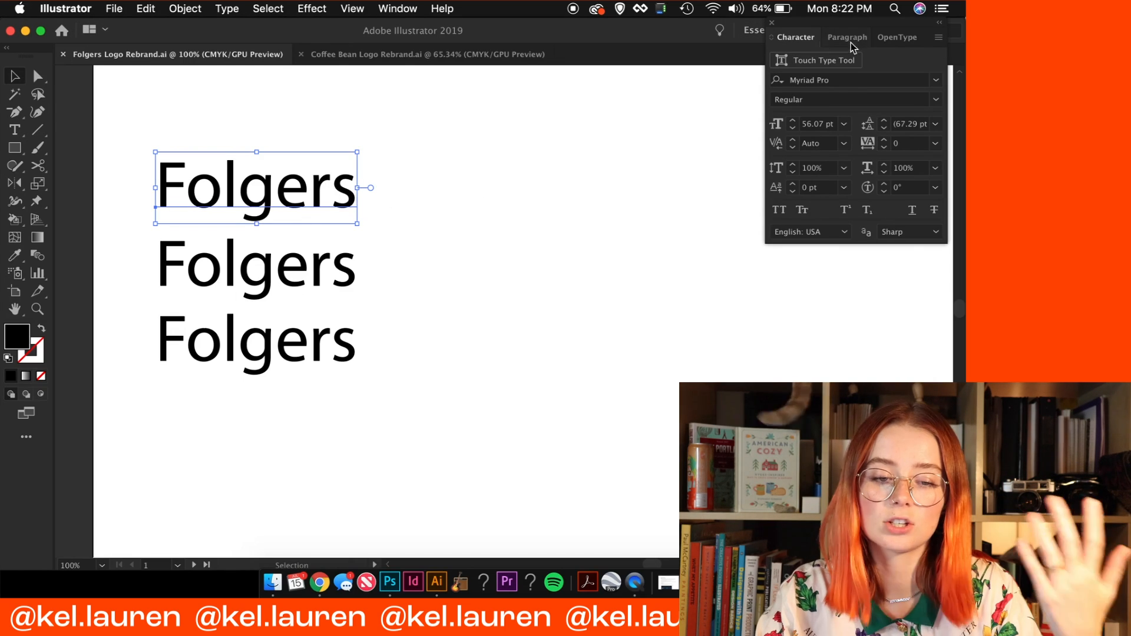
left_click(851, 84)
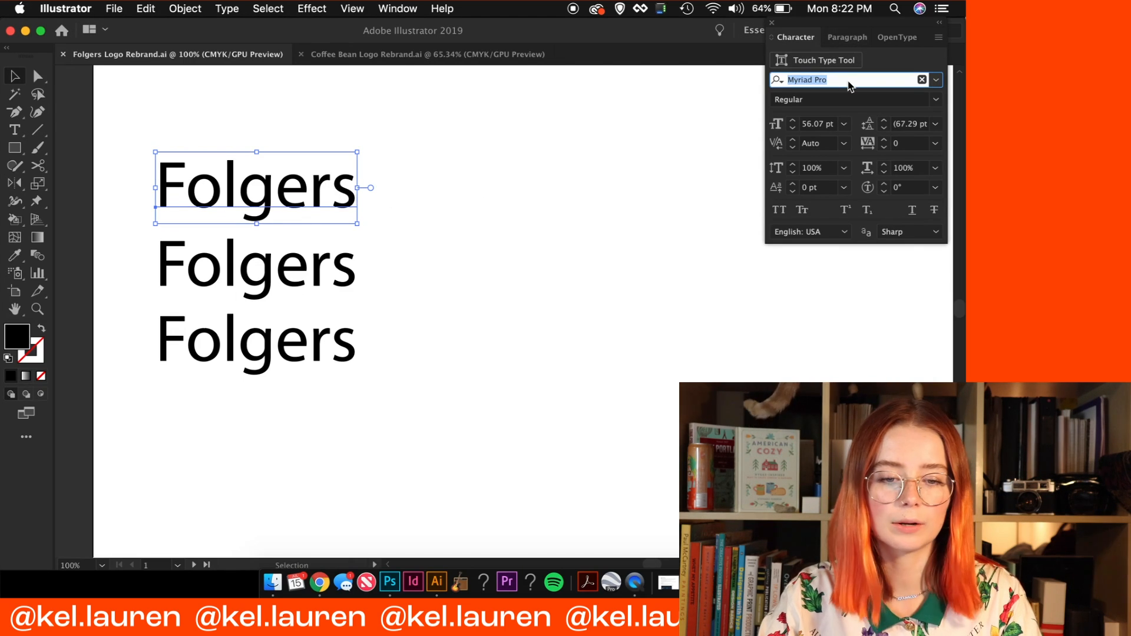
type("co")
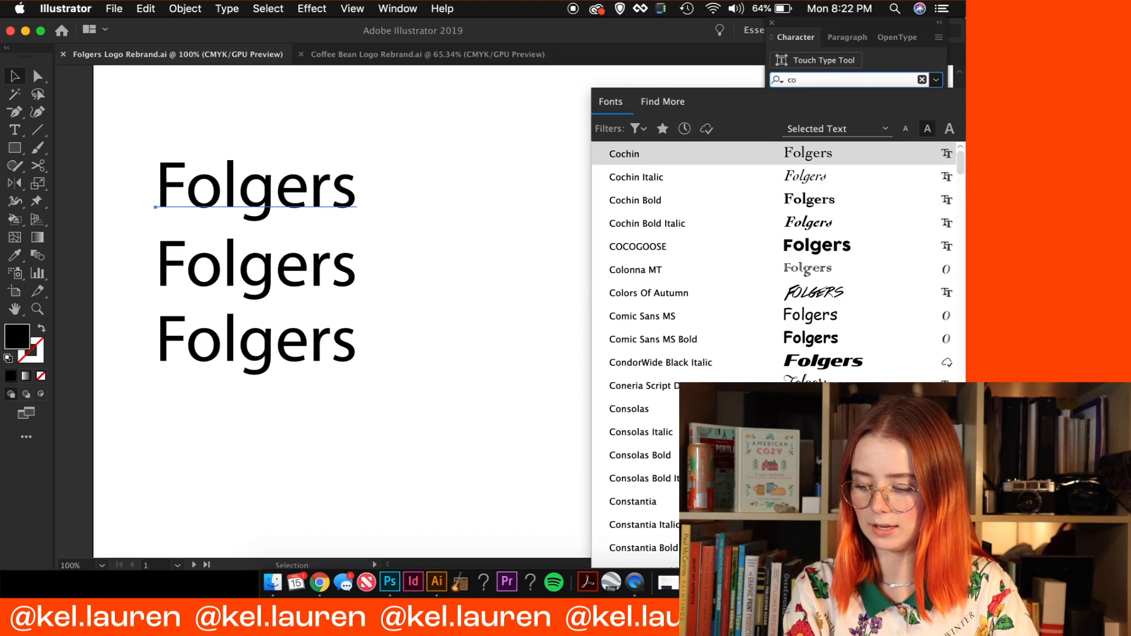
type("qu")
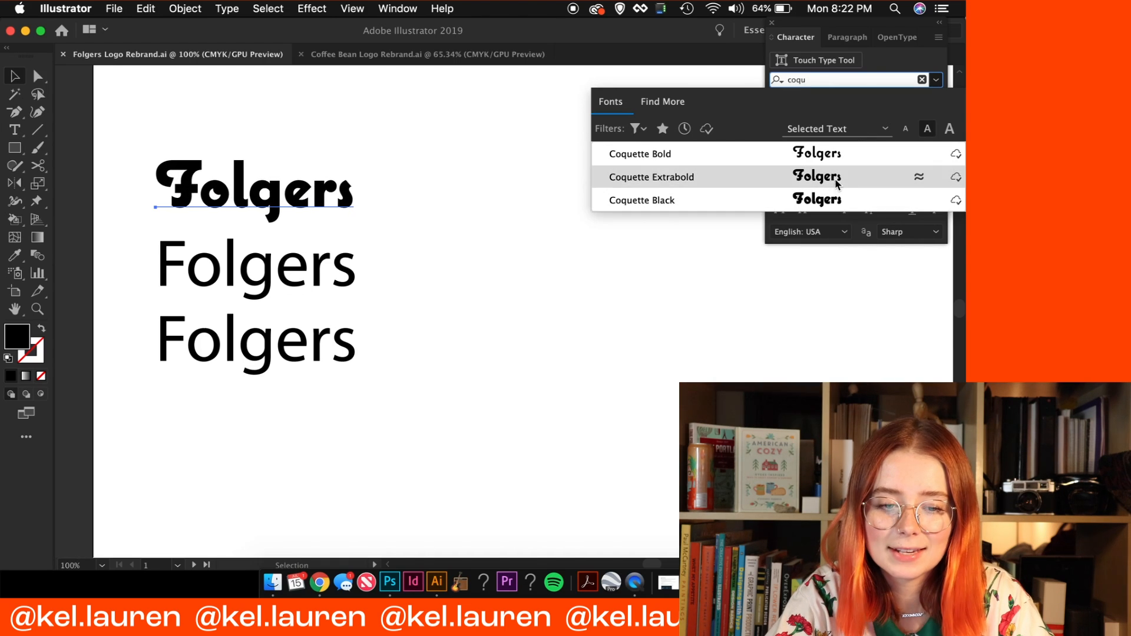
left_click(850, 178)
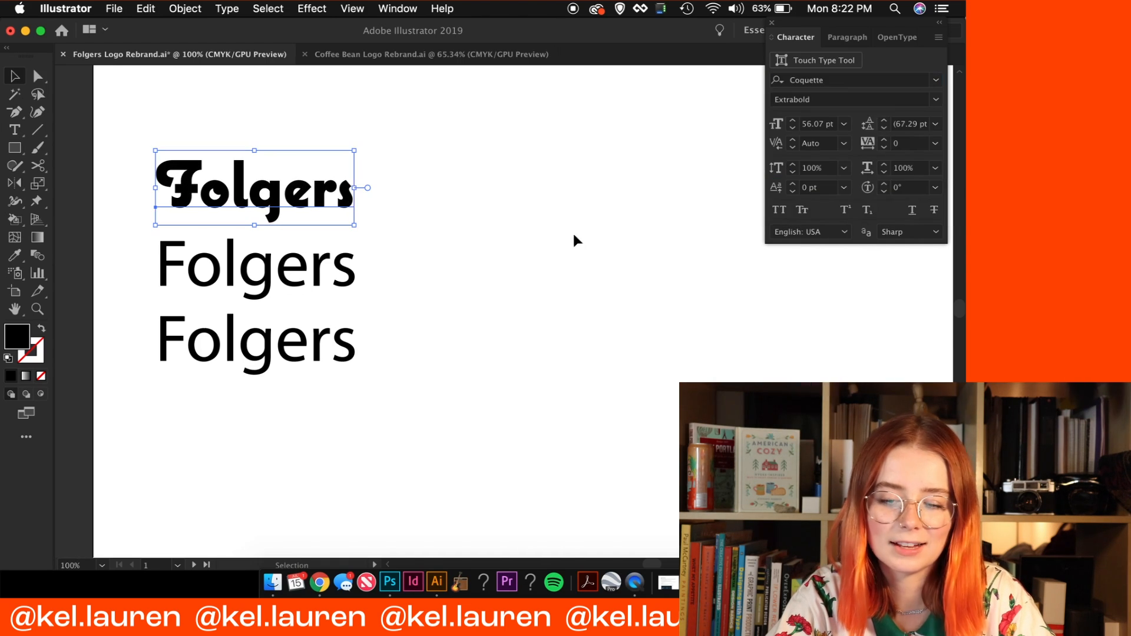
Select the second Folgers text sample and open its font family for editing
left_click(356, 266)
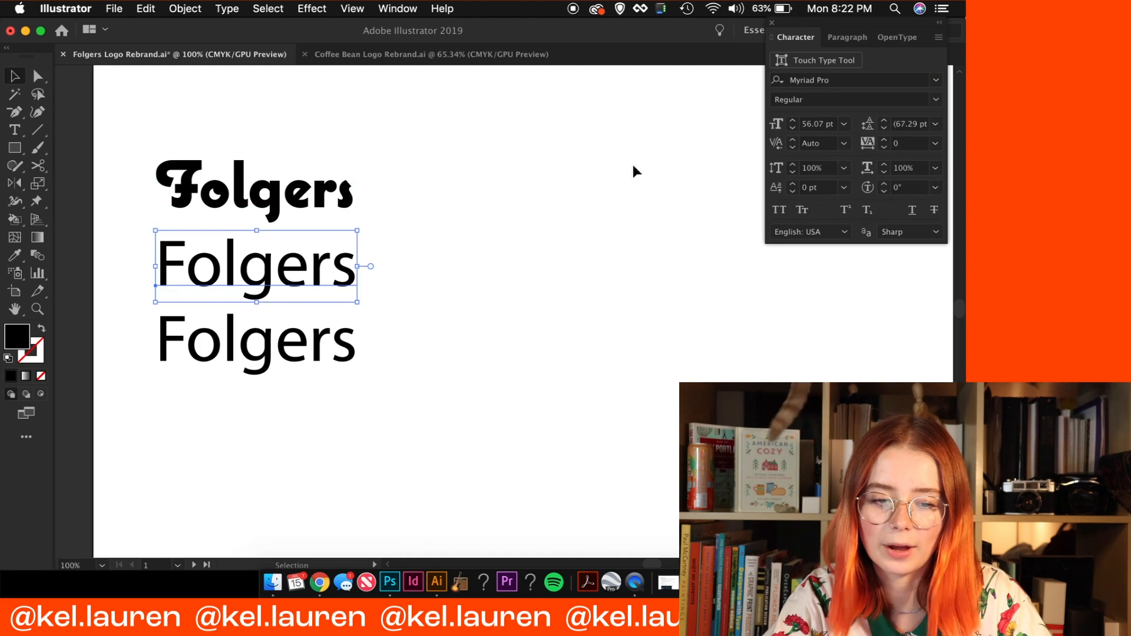
left_click(840, 78)
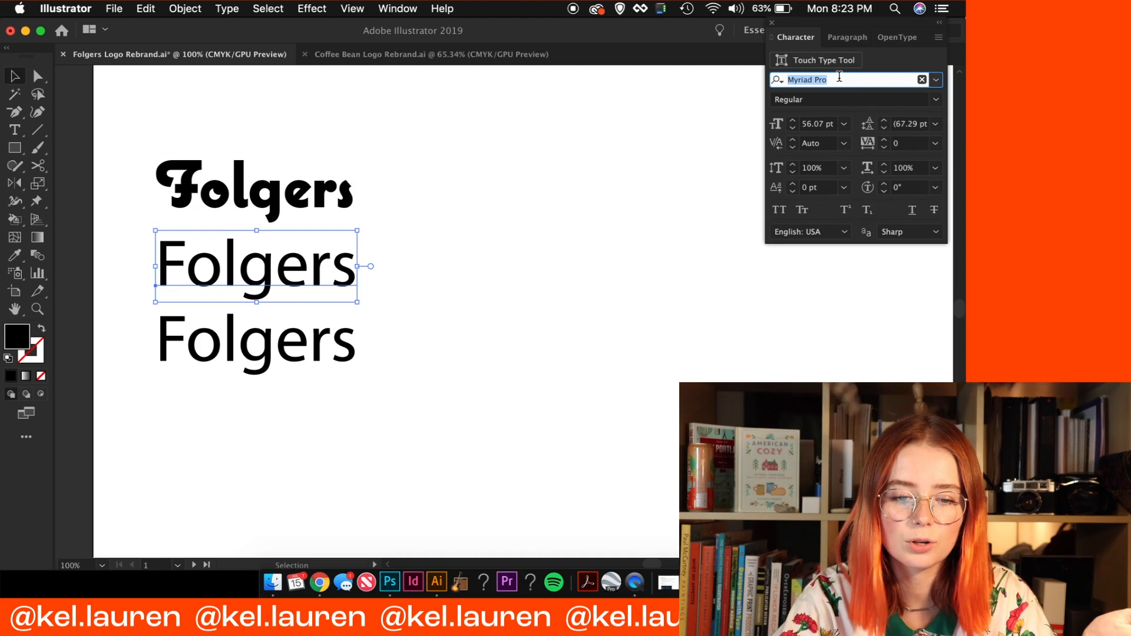
Set the second Folgers line in Voltage Bold and the third in Reklame Script, and move the third line slightly down
type("voltage")
key("Return")
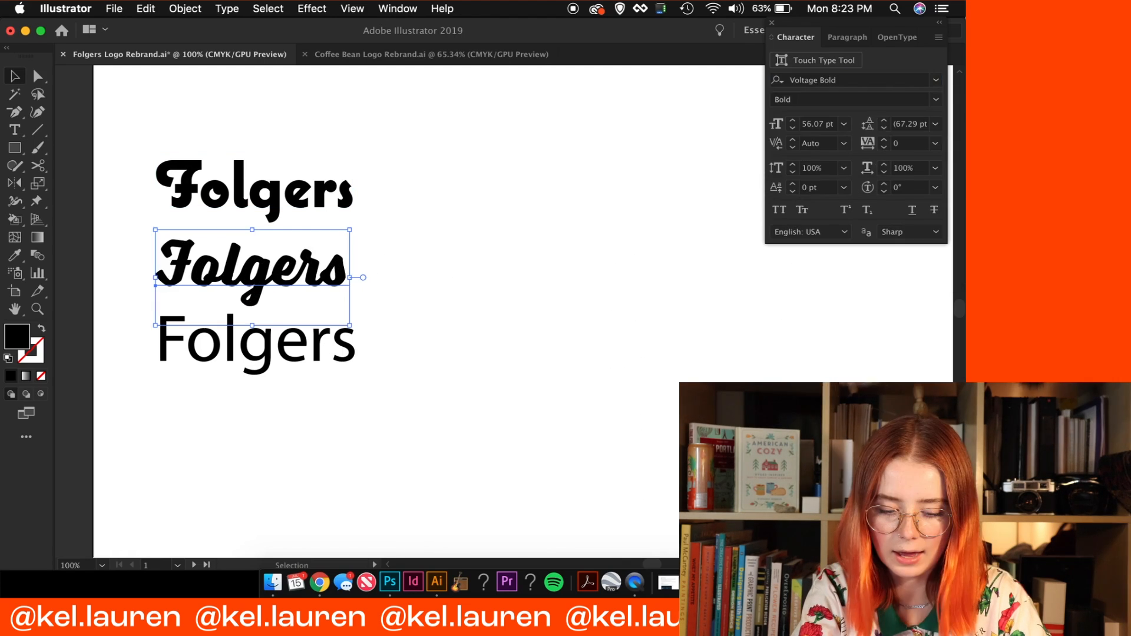
left_click(345, 347)
left_click(876, 80)
type("reklame")
key("Return")
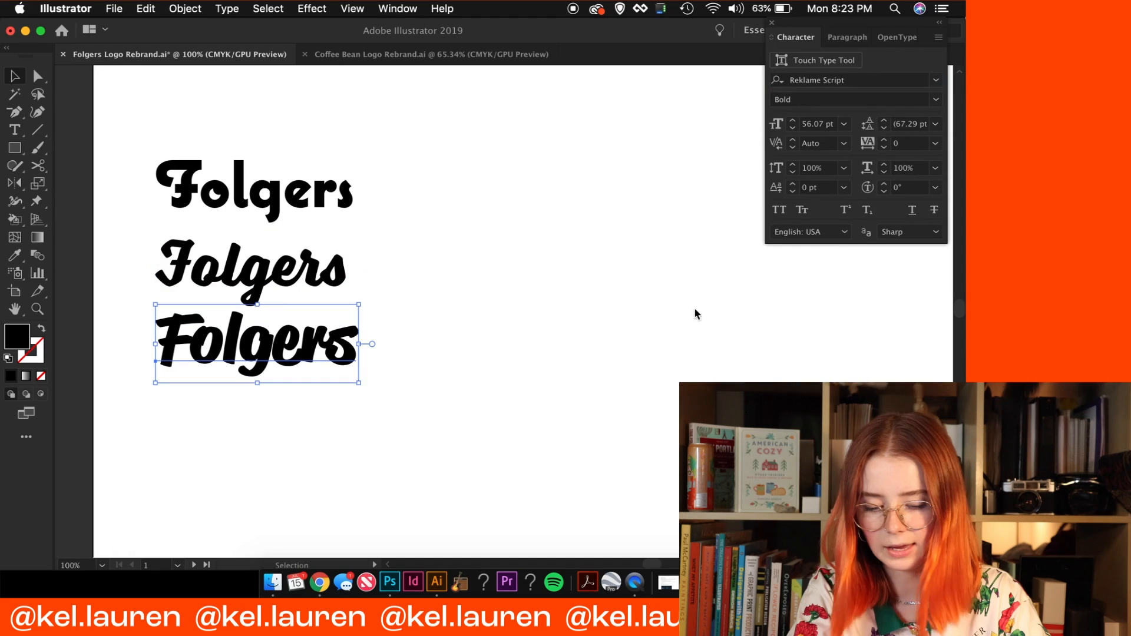
left_click_drag(335, 329, 334, 363)
left_click(438, 330)
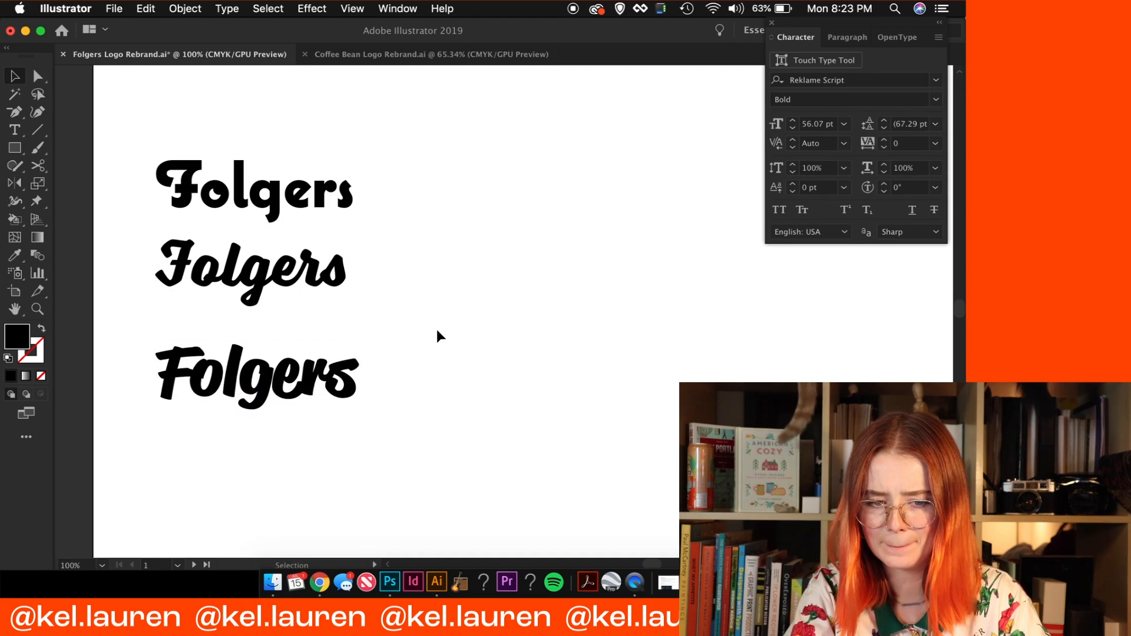
Compare the three Folgers font options and delete the Voltage and Reklame Script versions, keeping the Coquette one
left_click(345, 368)
left_click(347, 271)
left_click(348, 188)
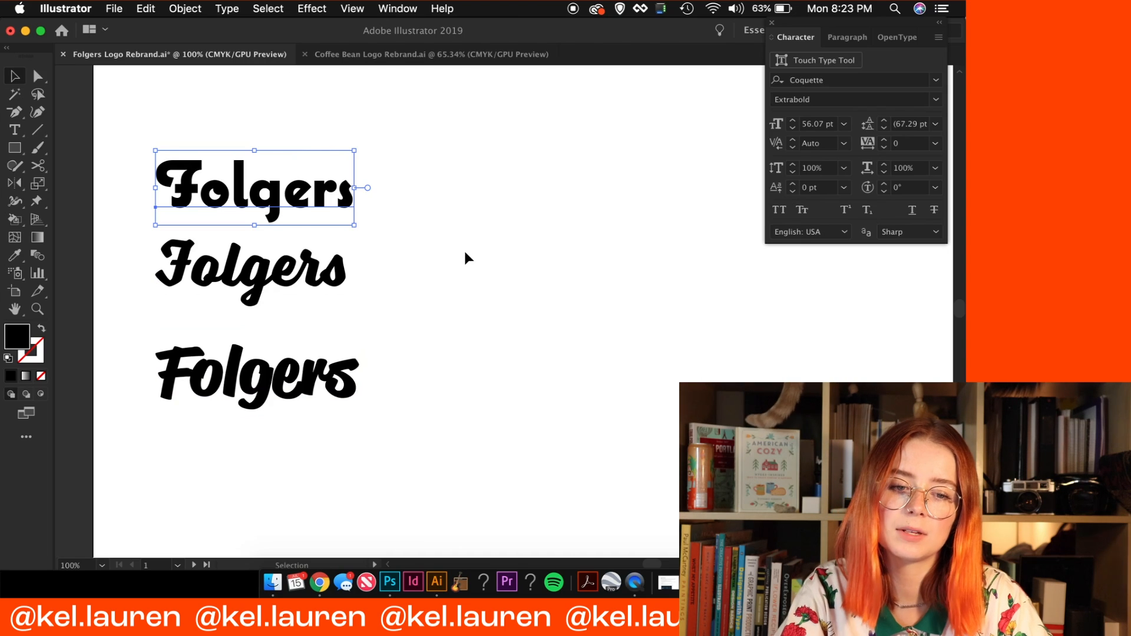
left_click_drag(417, 417, 280, 268)
key("Delete")
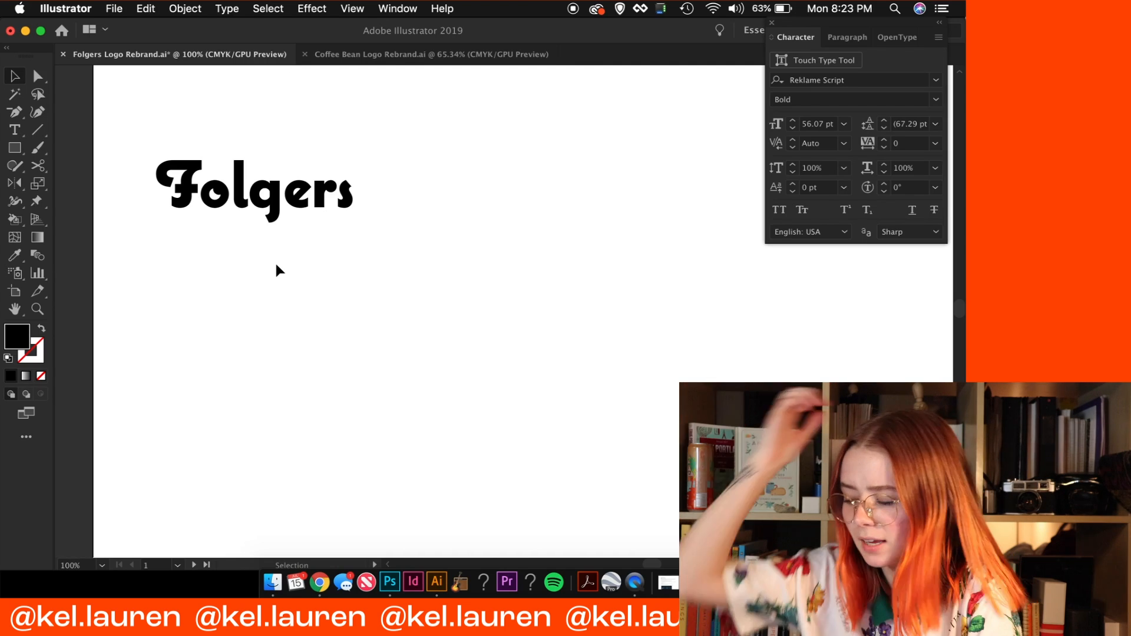
Convert the remaining Coquette Folgers text to outlines
key("super+equal")
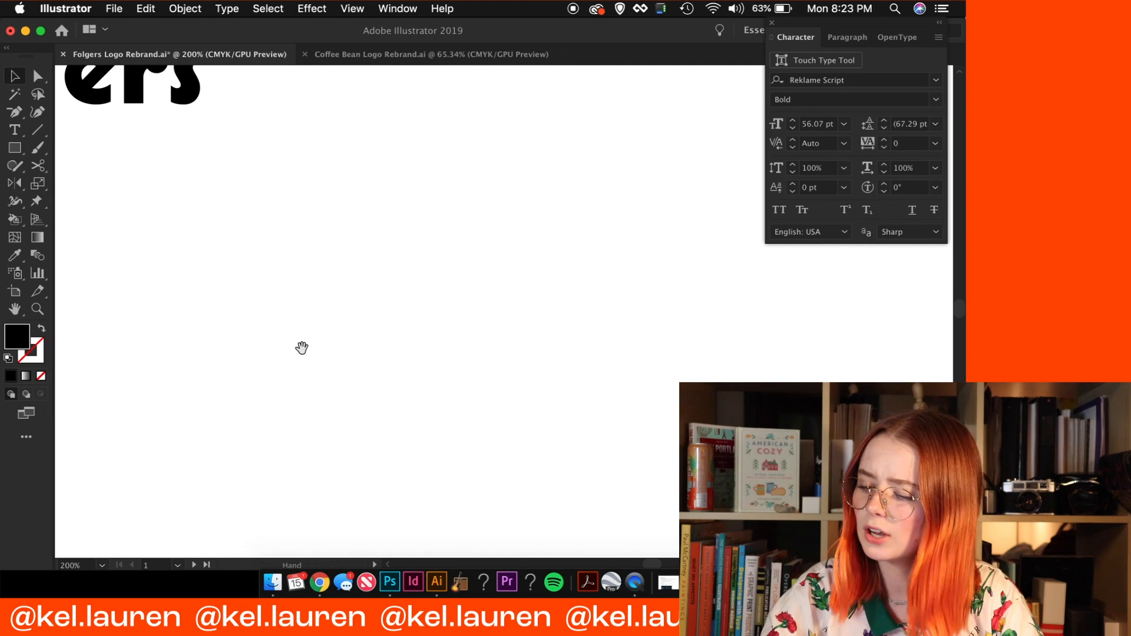
left_click_drag(302, 341, 501, 509)
left_click_drag(352, 260, 598, 351)
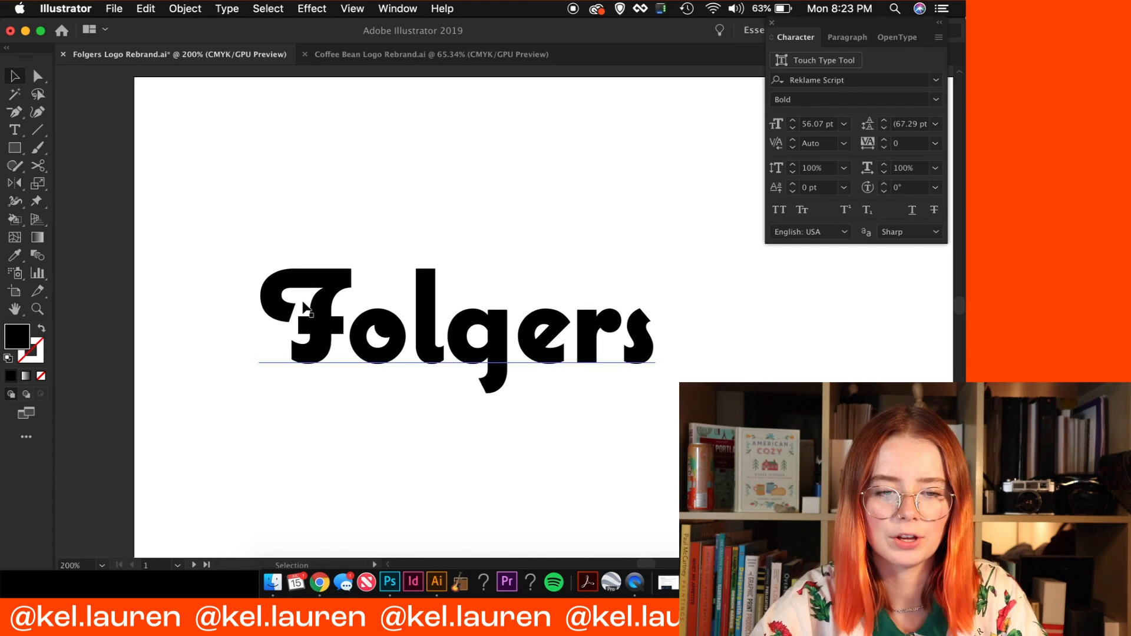
left_click(373, 330)
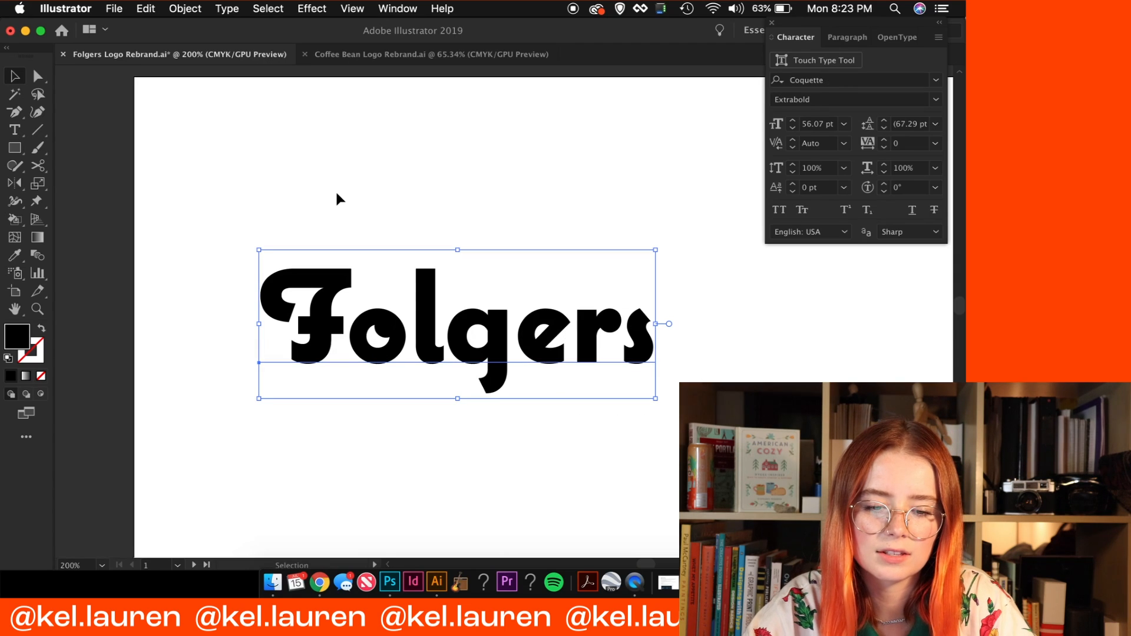
key("super+equal")
left_click_drag(336, 193, 238, 206)
key("super+shift+o")
Draw a closed Pen shape that extends the F's crossbar in a smooth curve into the top of the o
left_click(426, 212)
left_click_drag(283, 247, 355, 262)
key("super+equal")
key("super+equal")
key("super+equal")
left_click_drag(492, 321, 537, 376)
key("p")
left_click(432, 400)
left_click_drag(638, 354, 683, 354)
left_click(471, 501)
left_click(432, 505)
left_click(432, 400)
left_click_drag(448, 471, 505, 373)
key("a")
left_click(398, 9)
left_click(451, 545)
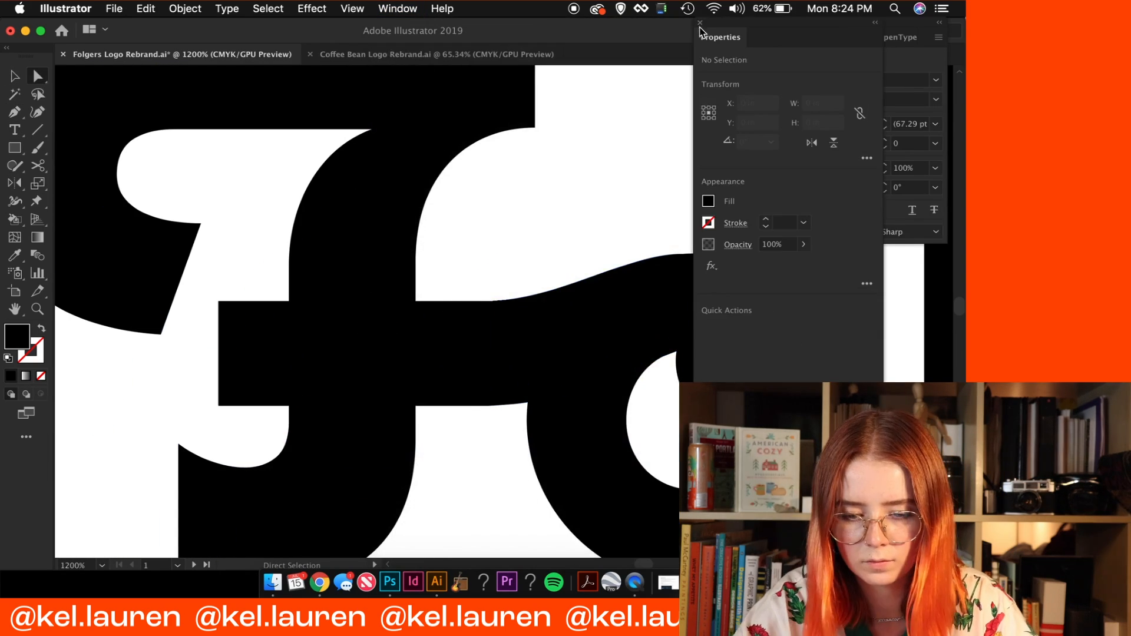
left_click(701, 22)
left_click_drag(574, 394, 439, 413)
left_click(356, 9)
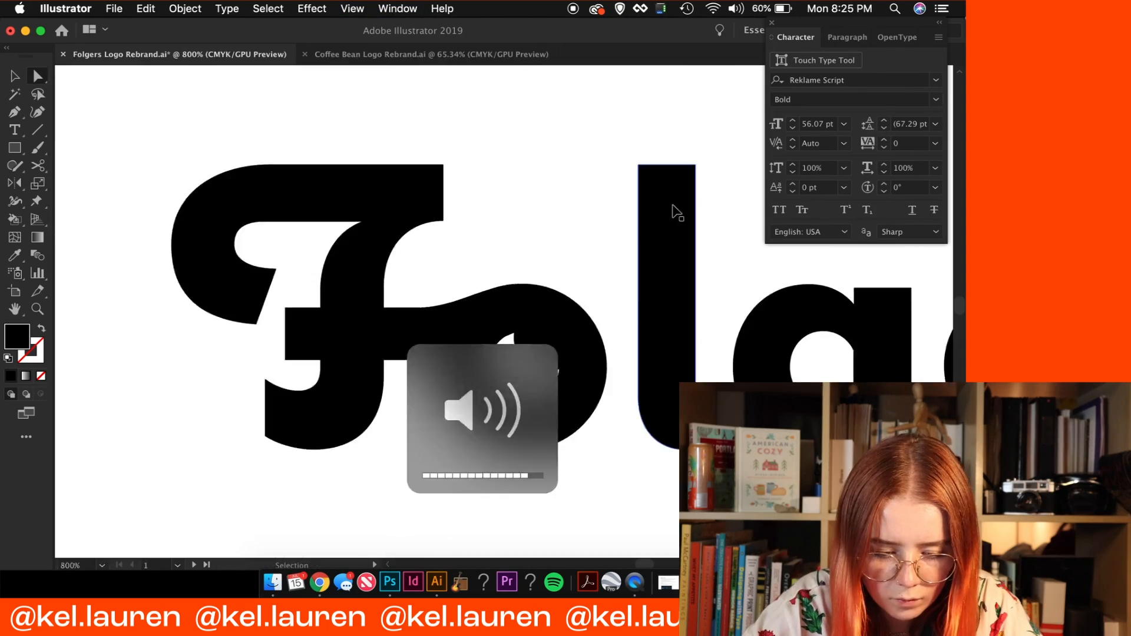
Draw a closed Pen shape forming a diagonal connecting stroke from inside the o up to the stem of the l
key("super+minus")
key("super+minus")
key("p")
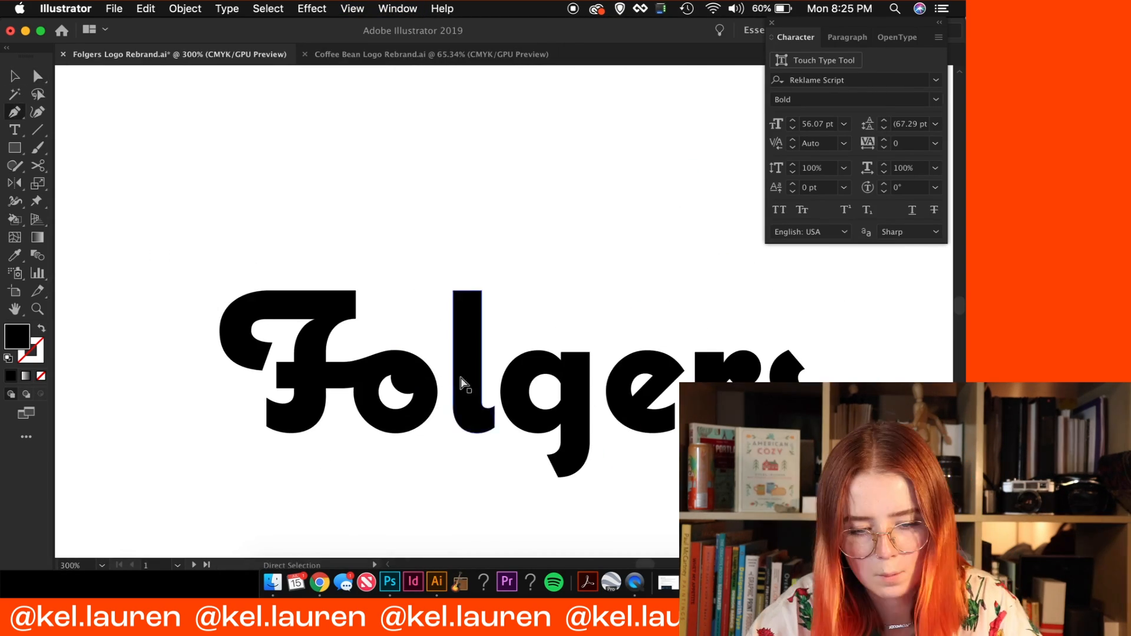
key("p")
key("super+equal")
key("super+equal")
left_click(426, 434)
left_click_drag(561, 330, 571, 262)
left_click(506, 230)
left_click(506, 340)
left_click_drag(421, 381, 397, 382)
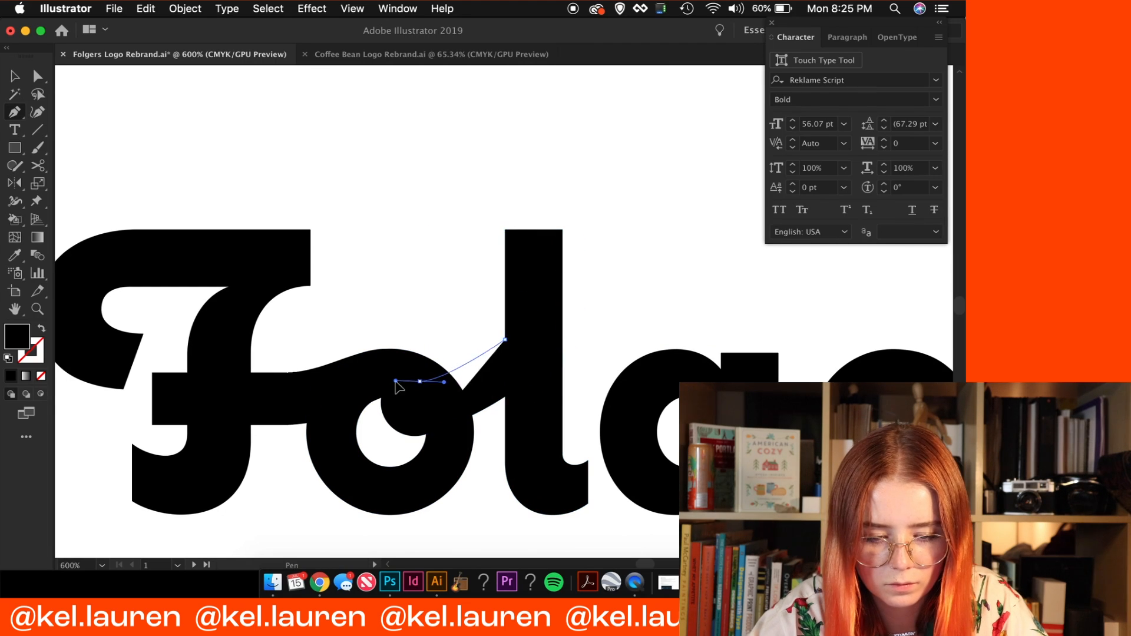
left_click(425, 434)
Reshape the top of the l into a rounded curve and bring up the Pathfinder operations
key("a")
left_click_drag(529, 272, 555, 261)
left_click(638, 177)
left_click_drag(685, 278, 505, 225)
left_click(398, 8)
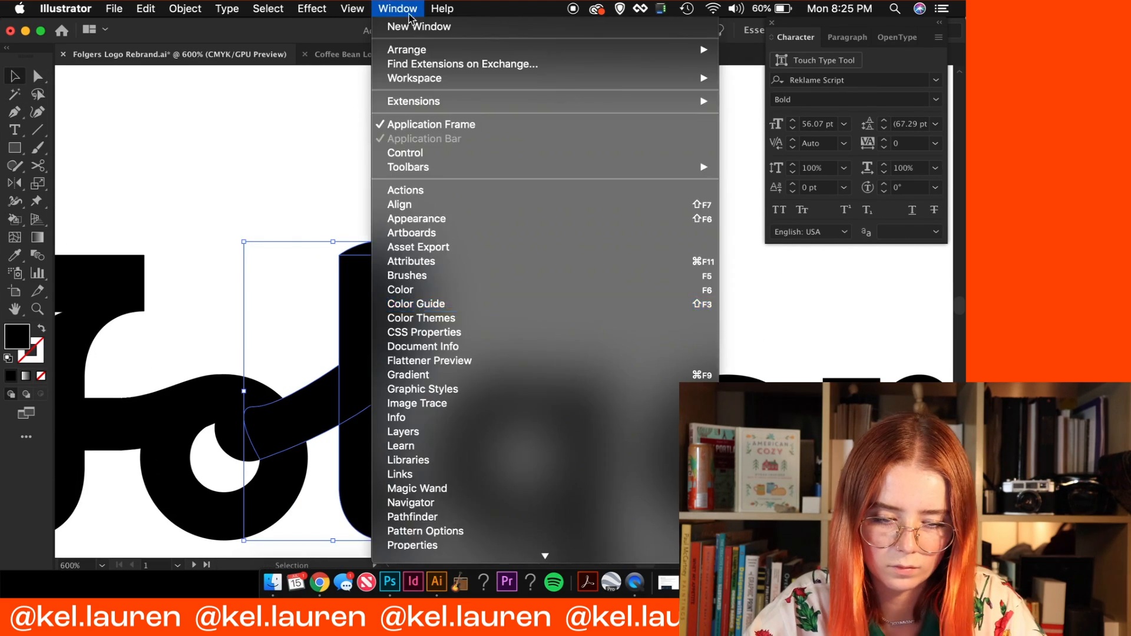
left_click(412, 506)
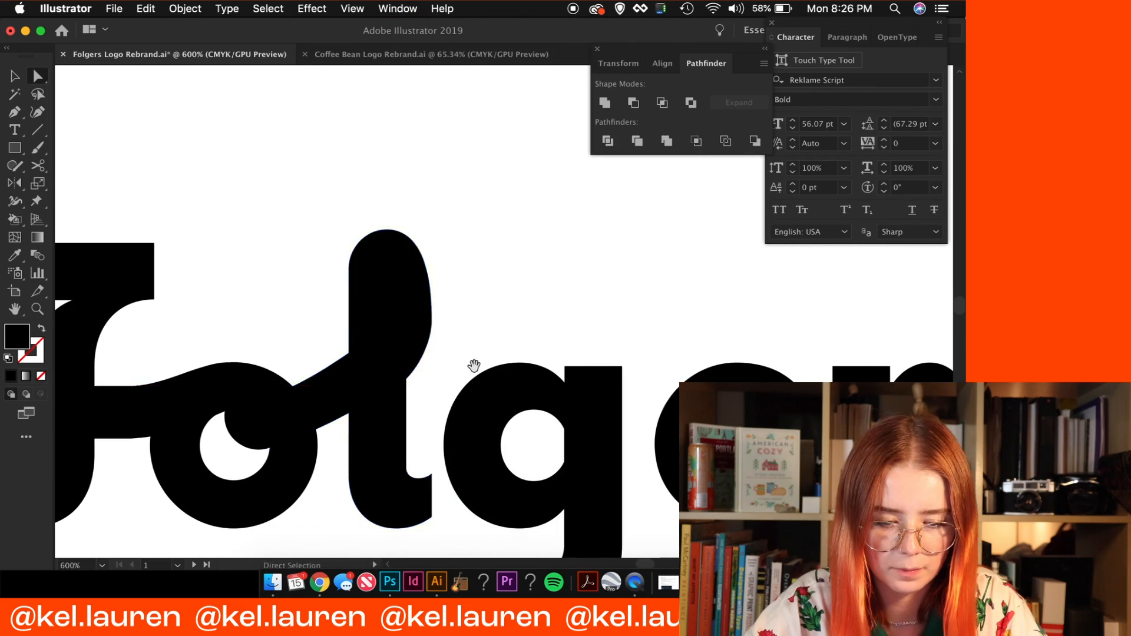
Draw a narrow counter shape with the Pen tool inside the upper loop of the l
mouse_move(475, 366)
left_mouse_down()
mouse_move(533, 343)
mouse_move(515, 308)
mouse_move(429, 337)
left_mouse_up()
key("p")
left_click(488, 301)
left_click(468, 333)
key("p")
left_click(451, 313)
left_click(451, 259)
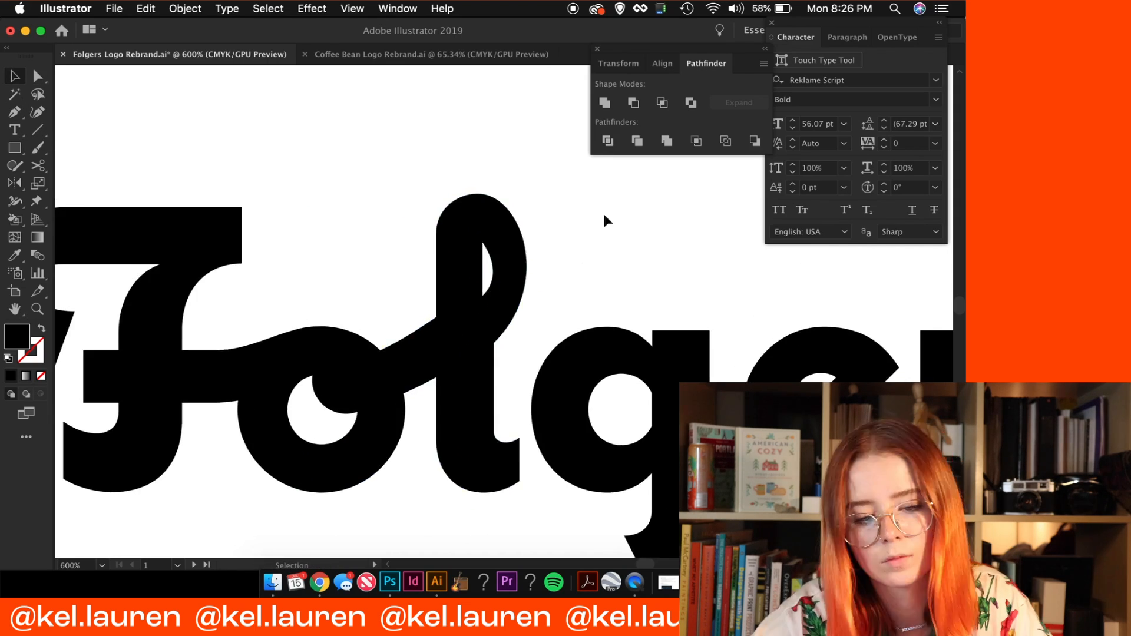
Adjust the anchor handles of the l's upper loop so its outer curve bulges wider and its counter is refined
key("super+equal")
key("super+equal")
left_click_drag(341, 165, 323, 212)
key("a")
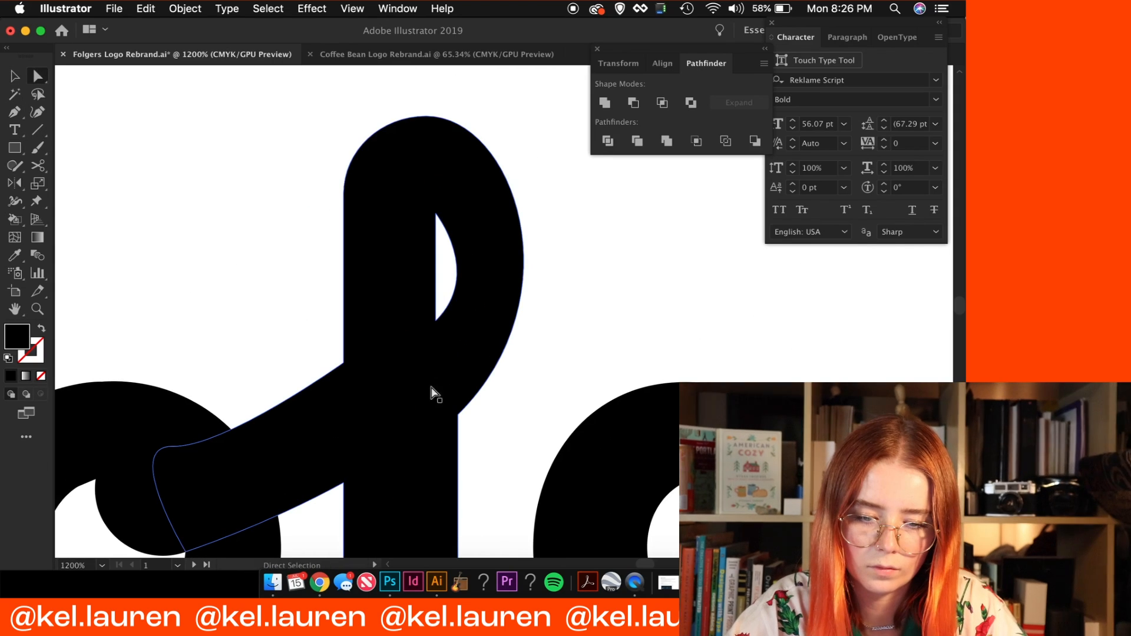
left_click_drag(439, 327, 439, 318)
left_click_drag(492, 372, 626, 270)
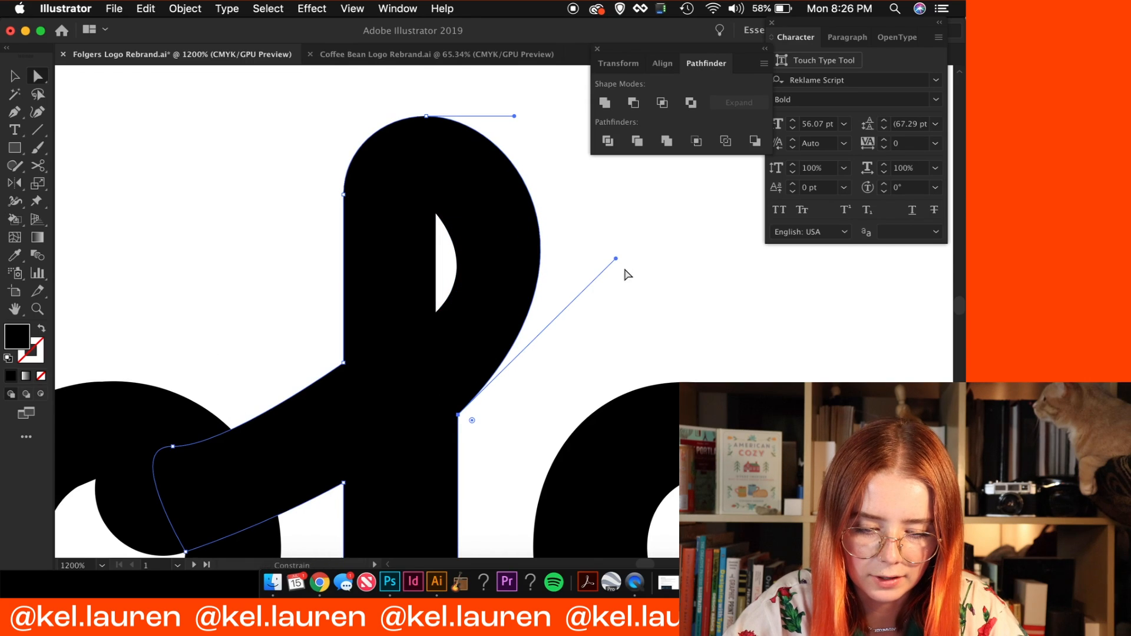
left_click_drag(433, 124, 454, 114)
left_click(608, 287)
Examine the reshaped l and its loop up close and from further out
key("super+minus")
key("super+minus")
key("super+minus")
key("super+plus")
left_click_drag(505, 454, 465, 421)
left_click(376, 358)
key("super+plus")
key("super+plus")
key("super+plus")
left_click_drag(320, 312, 203, 451)
left_click(336, 323)
Draw a closed Pen shape that extends the tail of the l into the bowl of the g
key("super+minus")
key("super+minus")
key("super+minus")
key("p")
left_click(457, 457)
left_click_drag(469, 419, 478, 375)
left_click(526, 485)
left_click(456, 458)
key("v")
Refine the curve of the connector between the l and the g so the stroke flows smoothly
key("super+plus")
key("super+plus")
key("super+plus")
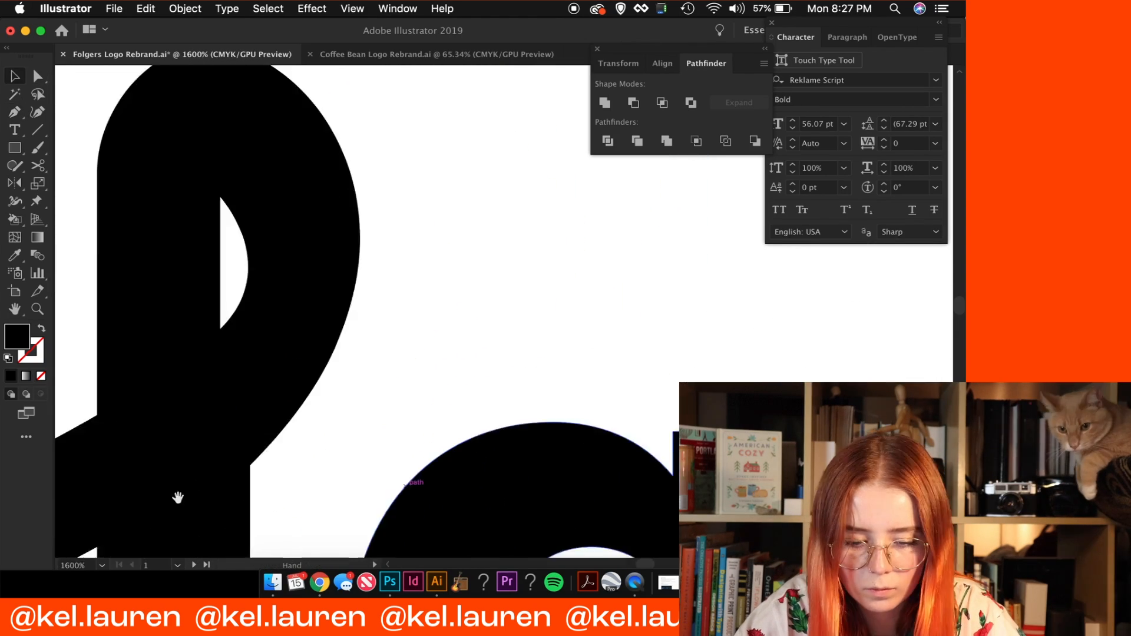
scroll(412, 492, "down", 10)
key("a")
left_click_drag(358, 317, 367, 303)
key("super+plus")
key("super+plus")
key("super+minus")
key("super+minus")
key("super+minus")
key("super+minus")
left_click(392, 412)
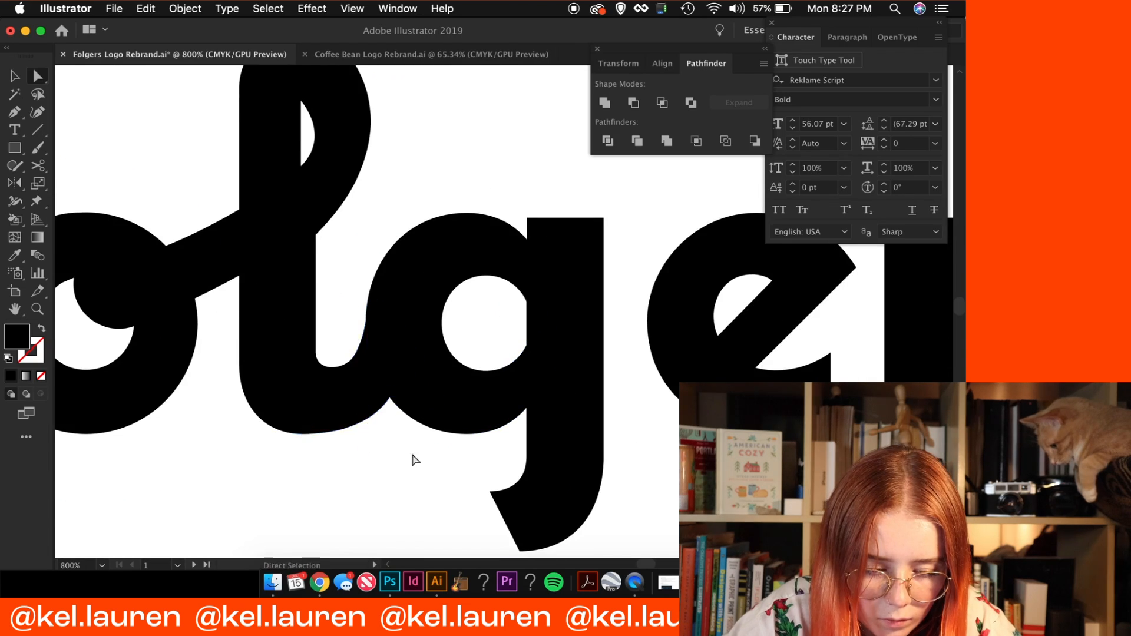
left_click(412, 457)
Draw a curved closed Pen shape that joins the lower stroke of the e to the top of the r's stem
key("super+minus")
key("super+minus")
key("super+minus")
key("v")
left_click_drag(496, 362, 495, 375)
key("super+plus")
key("super+plus")
key("super+plus")
key("p")
left_click(692, 225)
left_click_drag(503, 441, 368, 439)
left_click(561, 360)
left_click_drag(615, 225, 620, 162)
left_click(692, 225)
key("v")
left_click(624, 489)
Adjust the anchor handle on the inner edge of the e-to-r connector to smooth its curve
scroll(624, 489, "right", 5)
key("a")
left_click(385, 370)
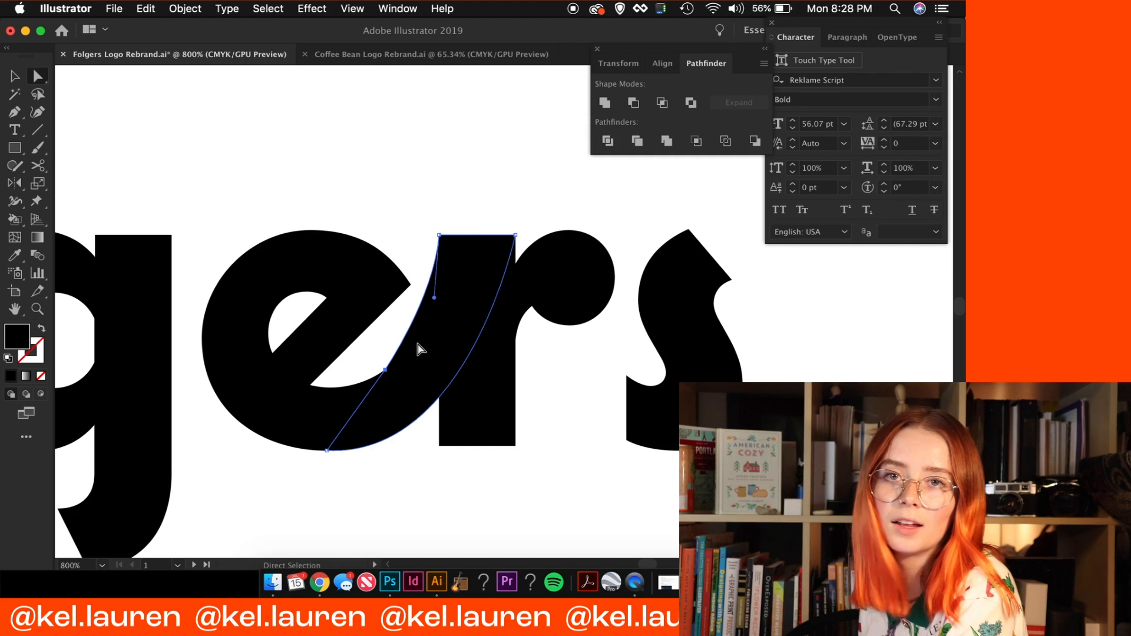
left_click(405, 330)
left_click(420, 368)
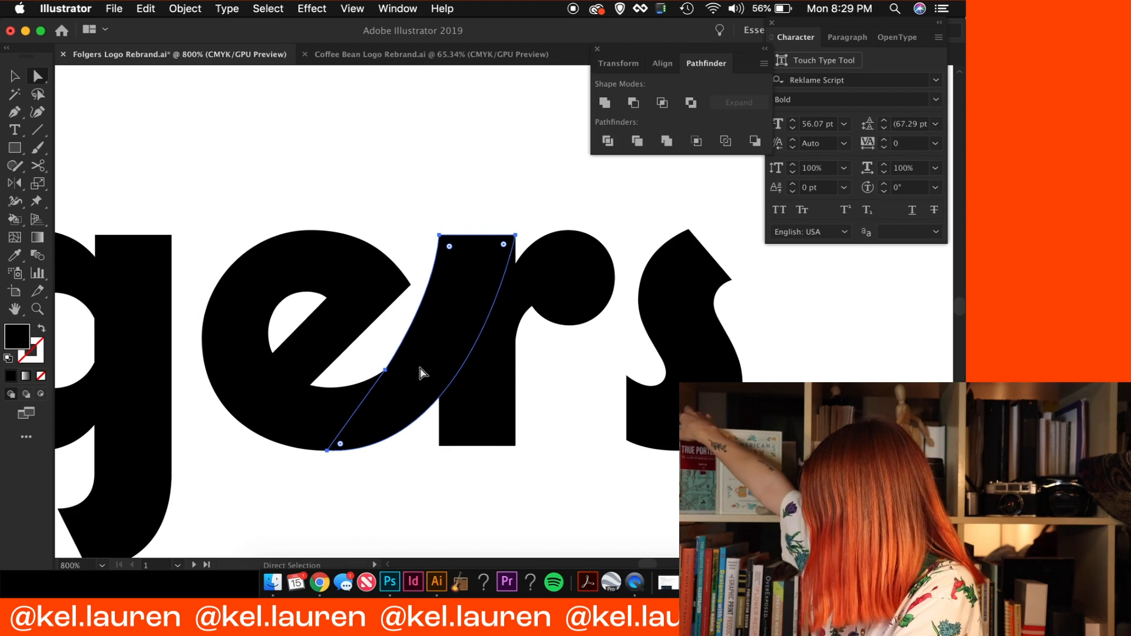
left_click(389, 369)
left_click_drag(435, 297, 429, 322)
Try to scale the e down proportionally to about 0.28 in wide and high
key("v")
scroll(419, 397, "left", 2)
left_click(422, 396, "shift")
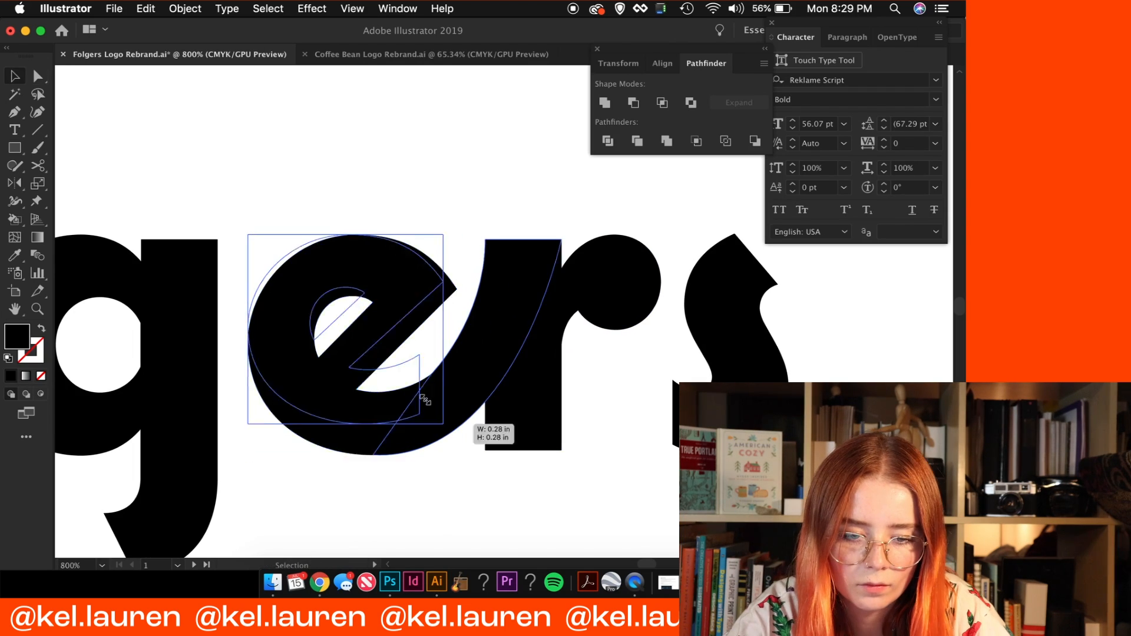
key("a")
left_click(477, 485)
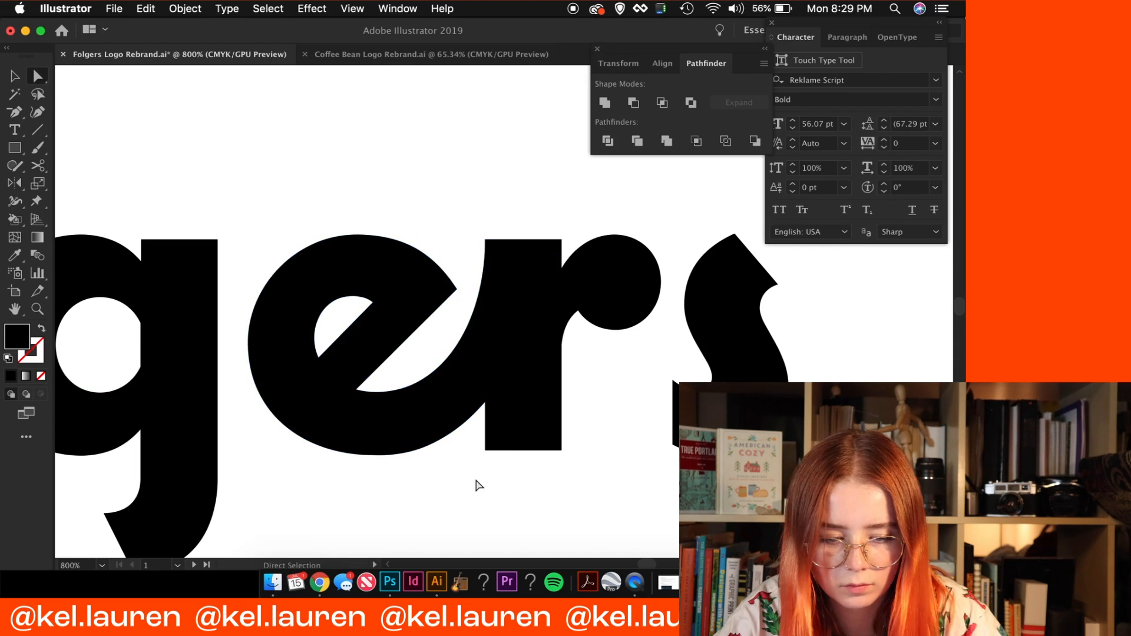
Nudge the s slightly closer to the r to tighten the letter spacing
key("super+minus")
key("super+minus")
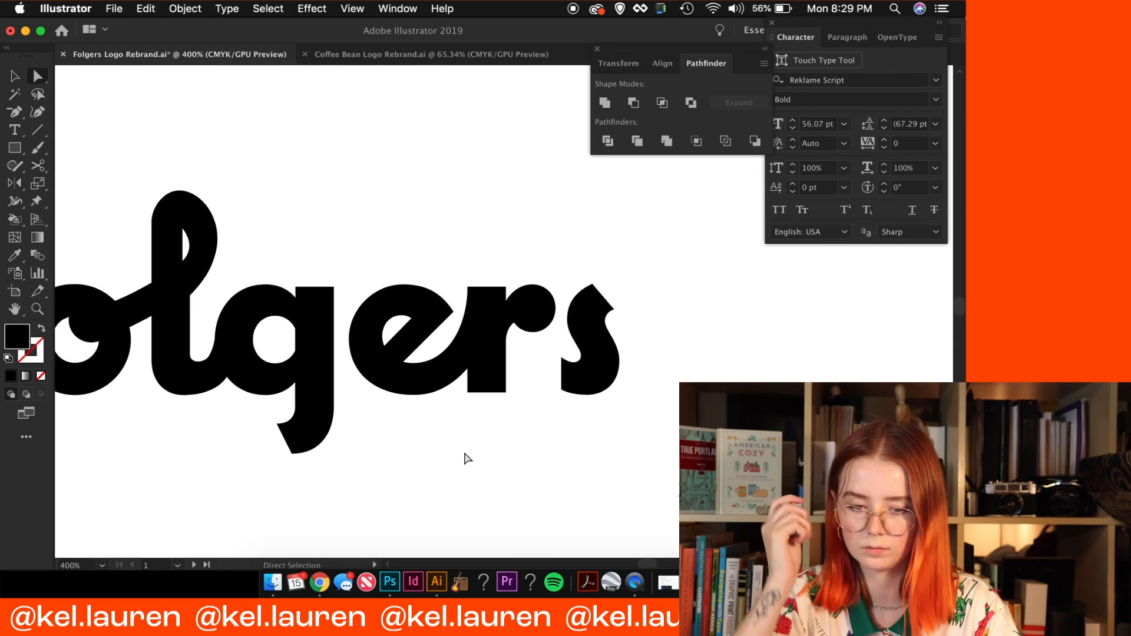
scroll(467, 459, "left", 5)
scroll(468, 459, "up", 1)
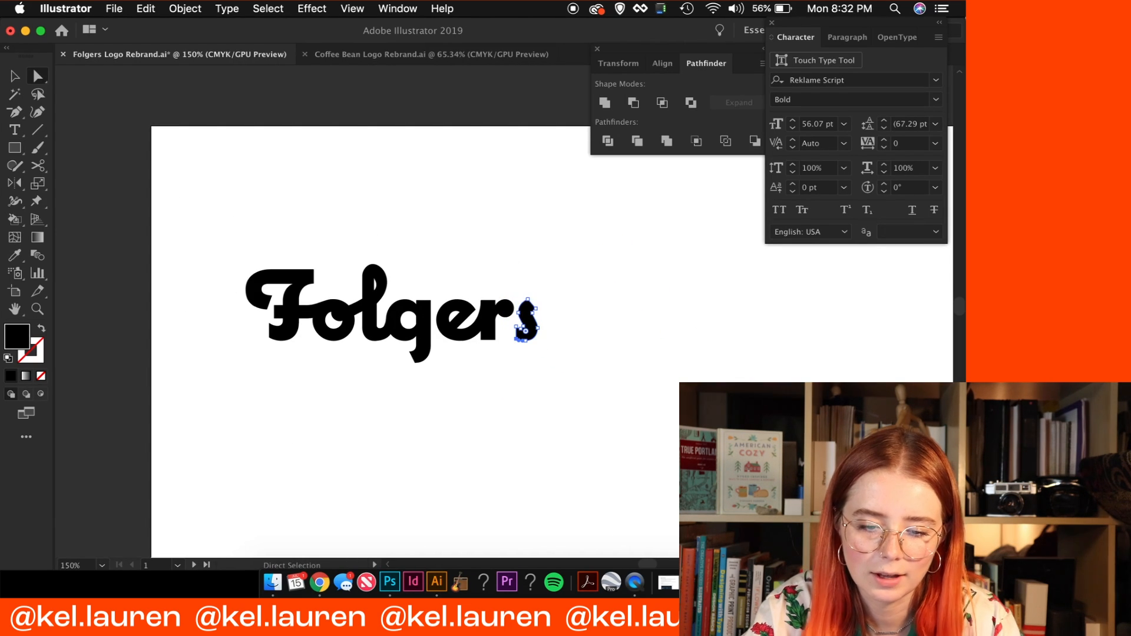
scroll(619, 442, "left", 2)
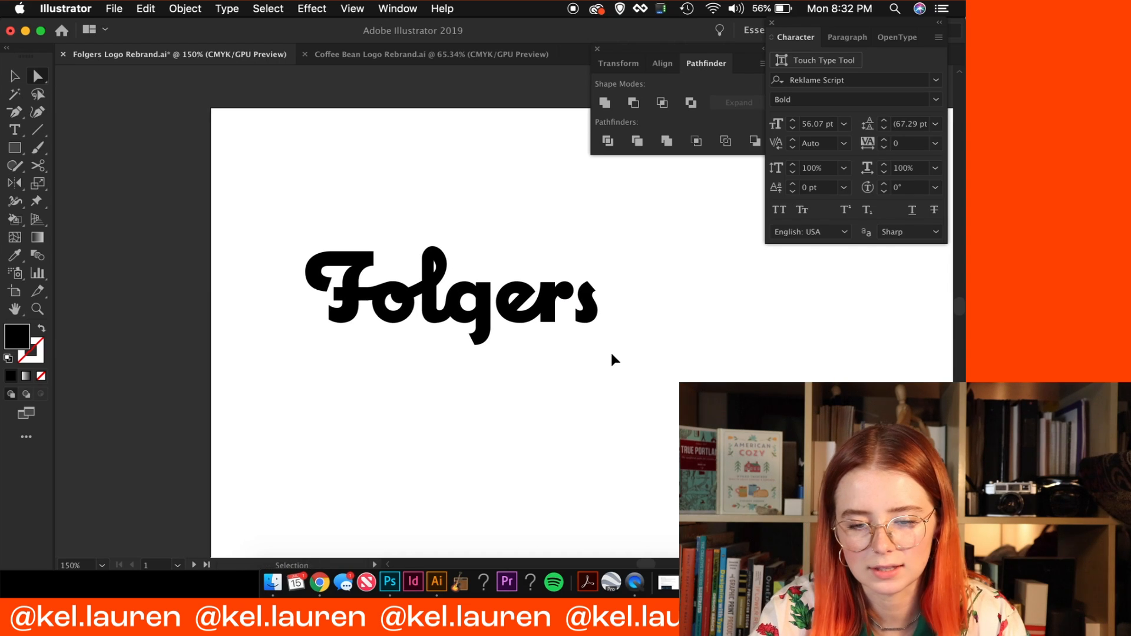
key("super+equal")
key("super+equal")
key("super+equal")
left_click_drag(545, 343, 386, 442)
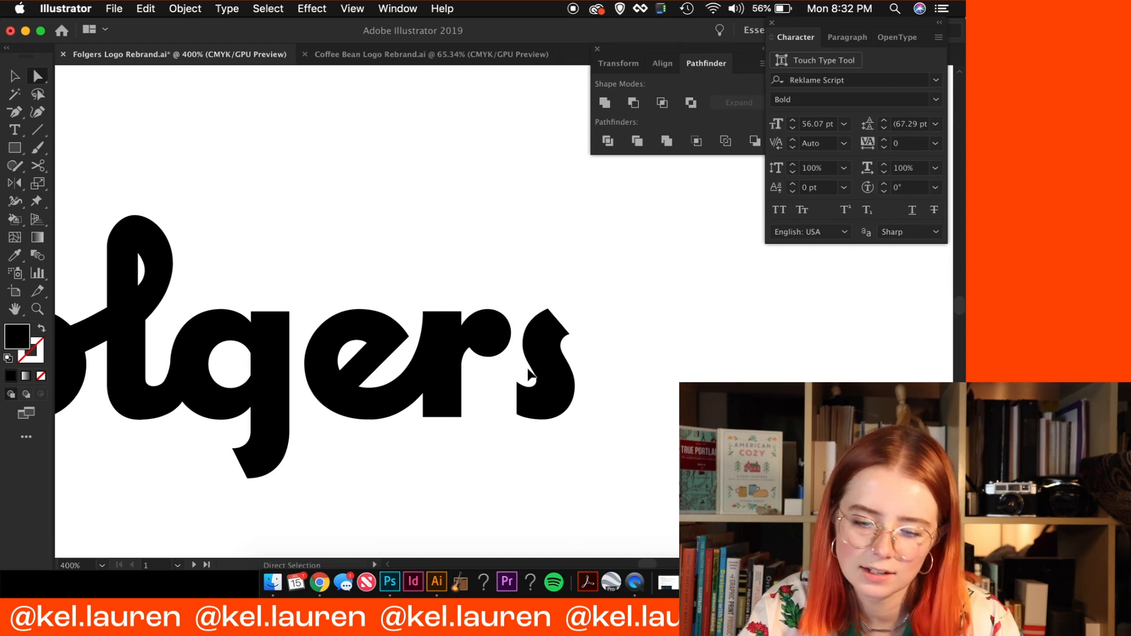
left_click_drag(557, 383, 551, 382)
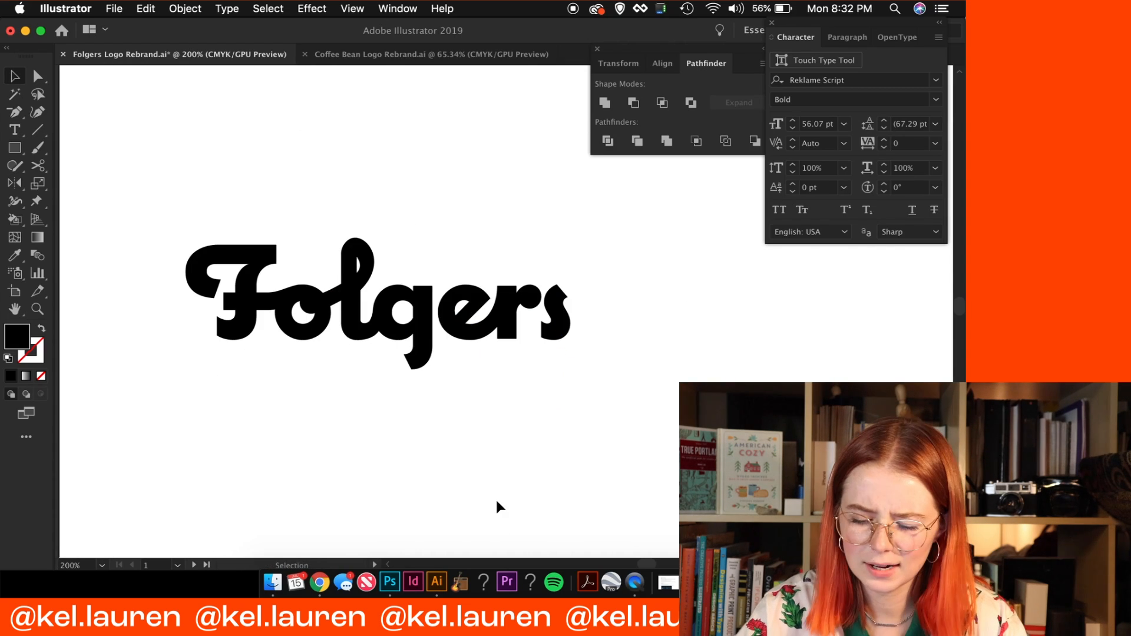
Review the connected wordmark enlarged and dismiss the Pathfinder controls
key("super+equal")
key("super+equal")
left_click_drag(497, 501, 602, 425)
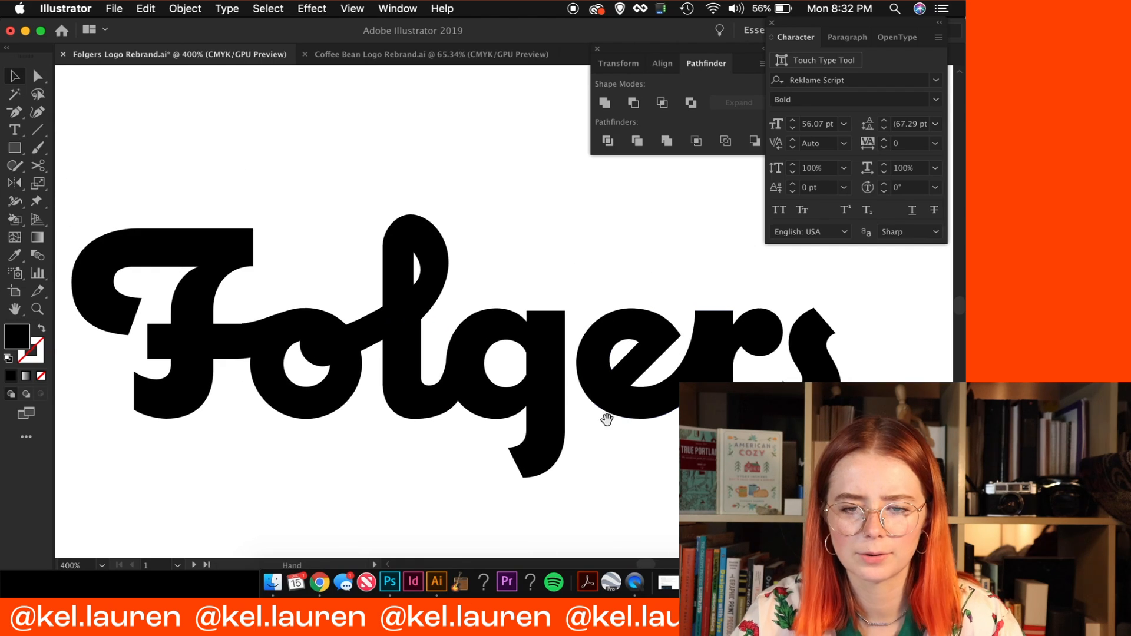
left_click(597, 50)
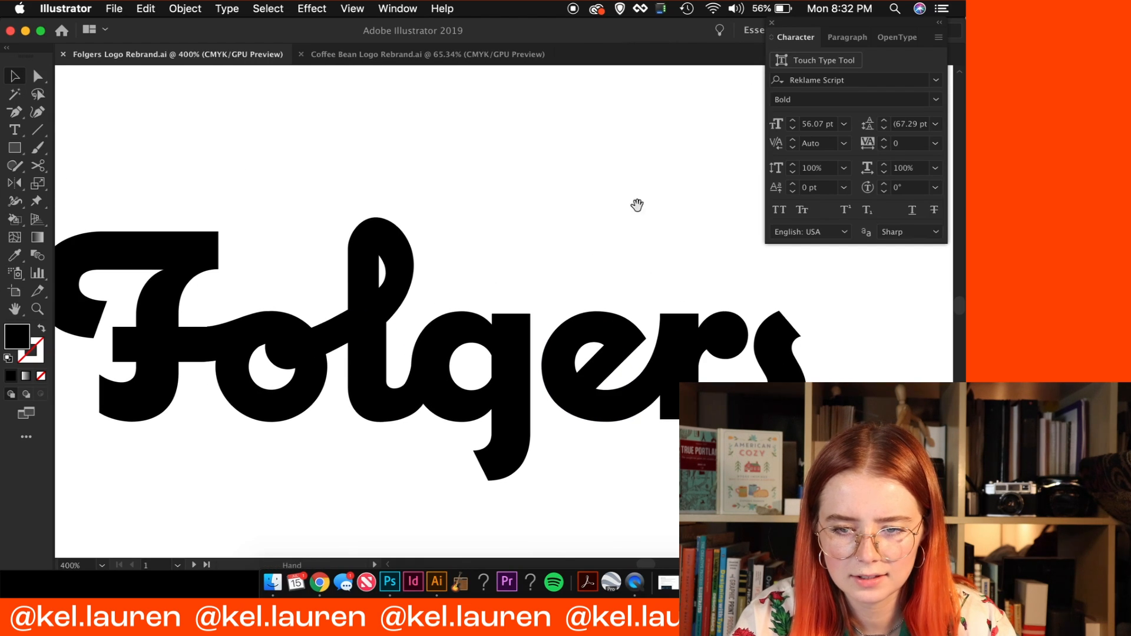
Switch to Chrome and search the web for "folgers logo"
left_click(319, 582)
type("fon")
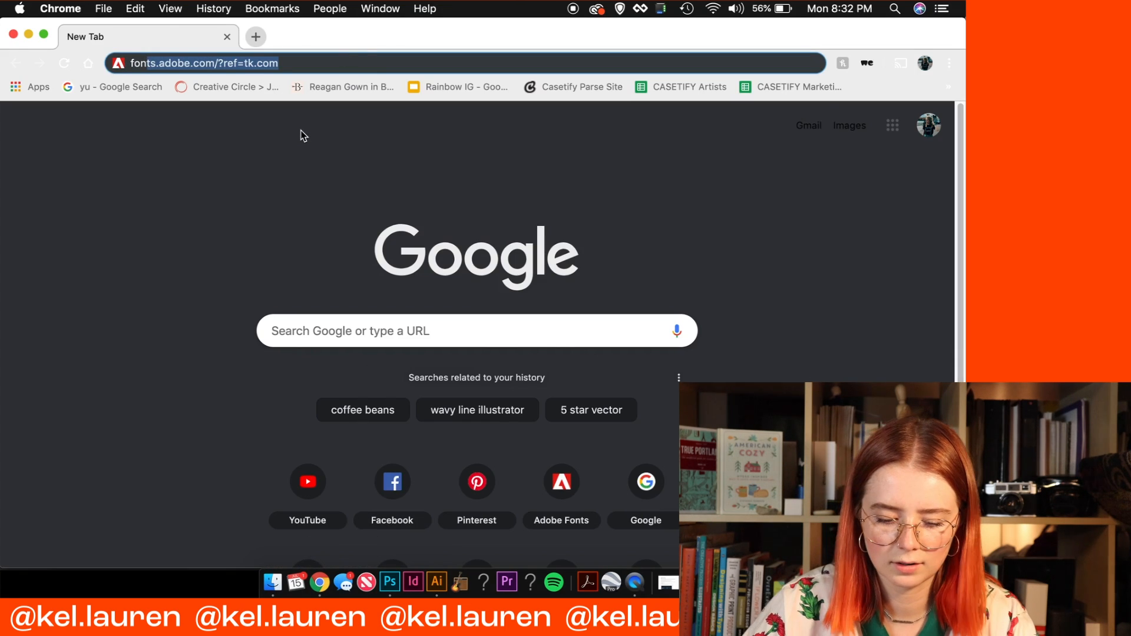
type("folgers")
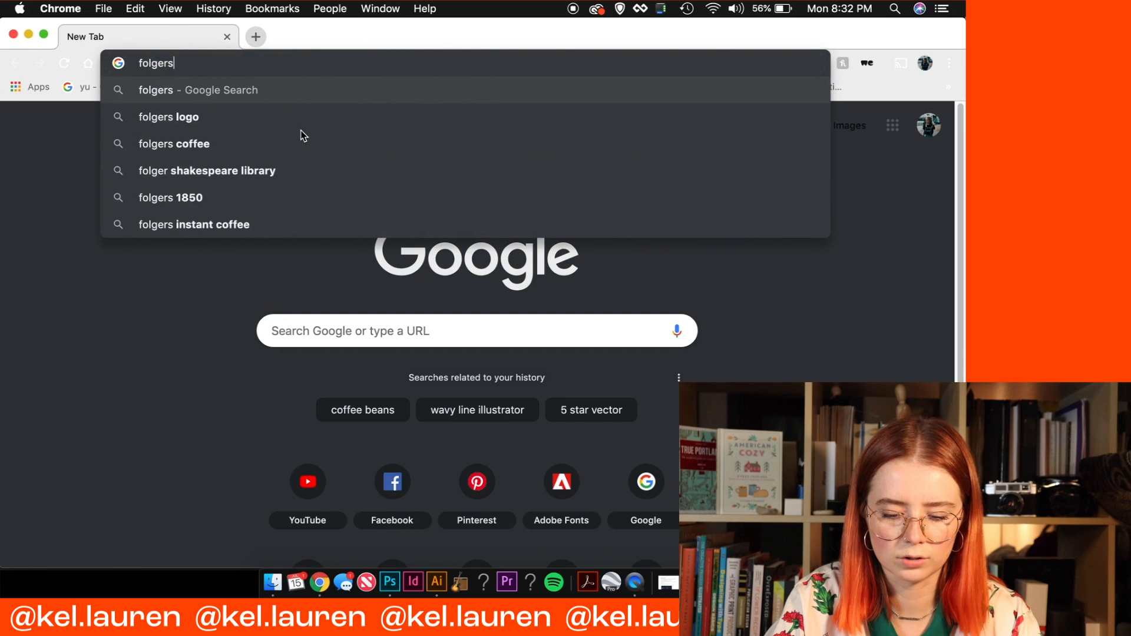
type(" logo")
key("Return")
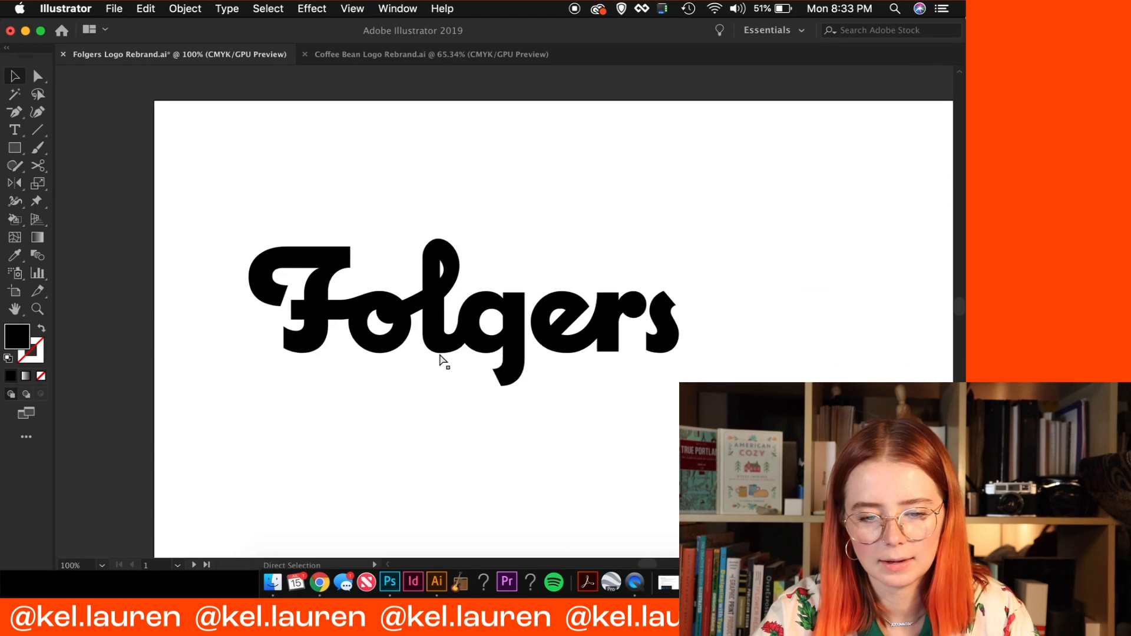
scroll(442, 359, "up", 3)
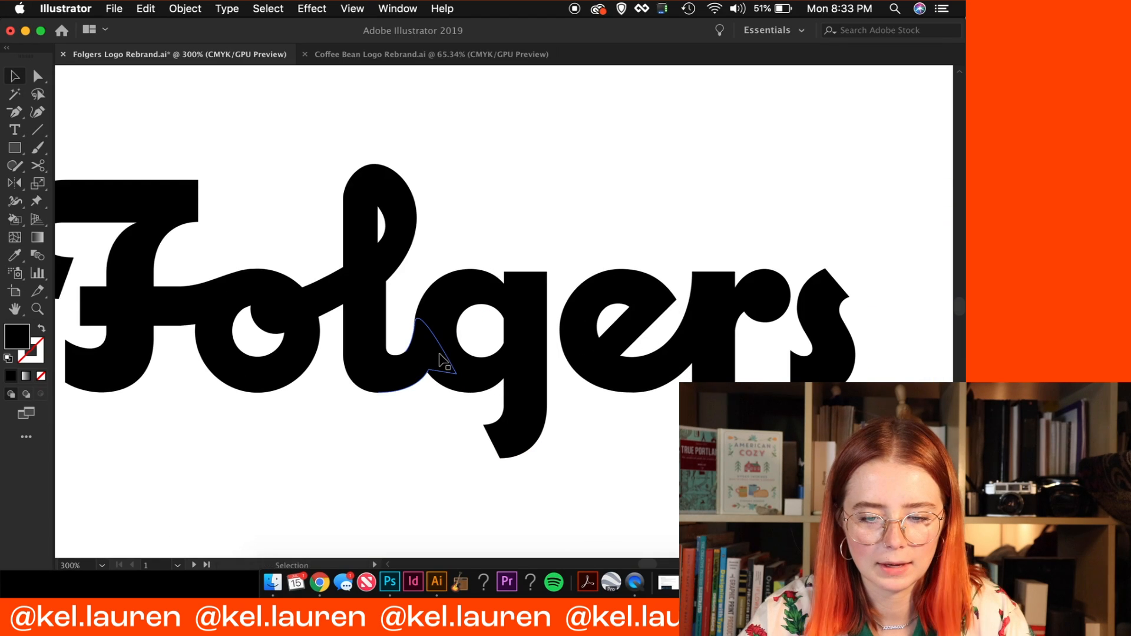
left_click_drag(442, 359, 461, 357)
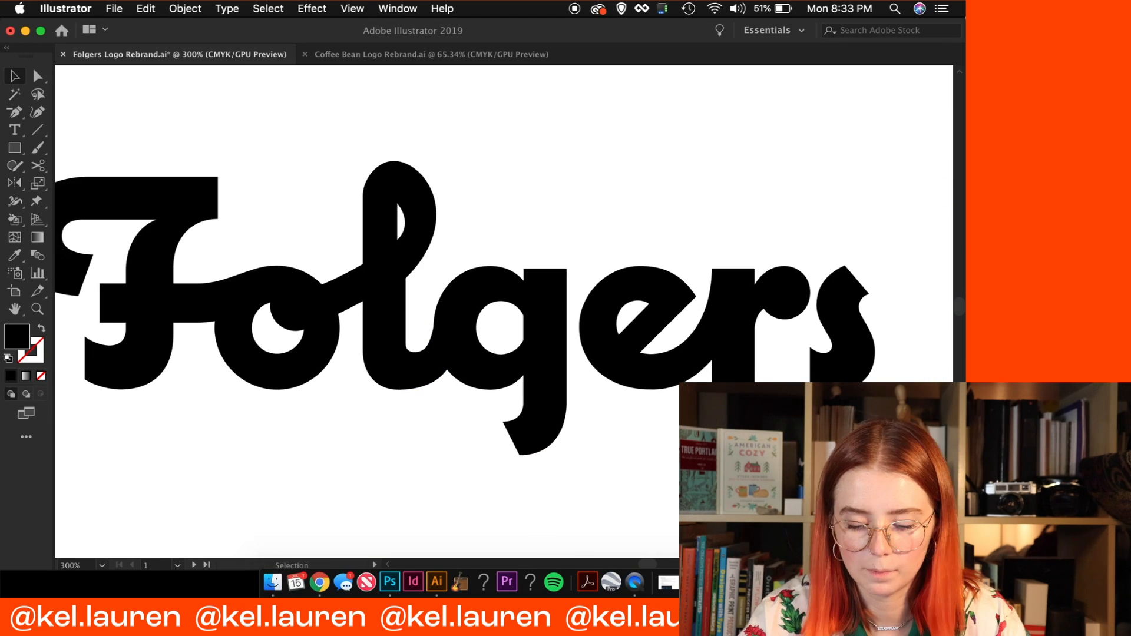
Reshape the top curve of the l's loop so it stands slightly taller and wider
key("super+equal")
left_click_drag(501, 296, 641, 357)
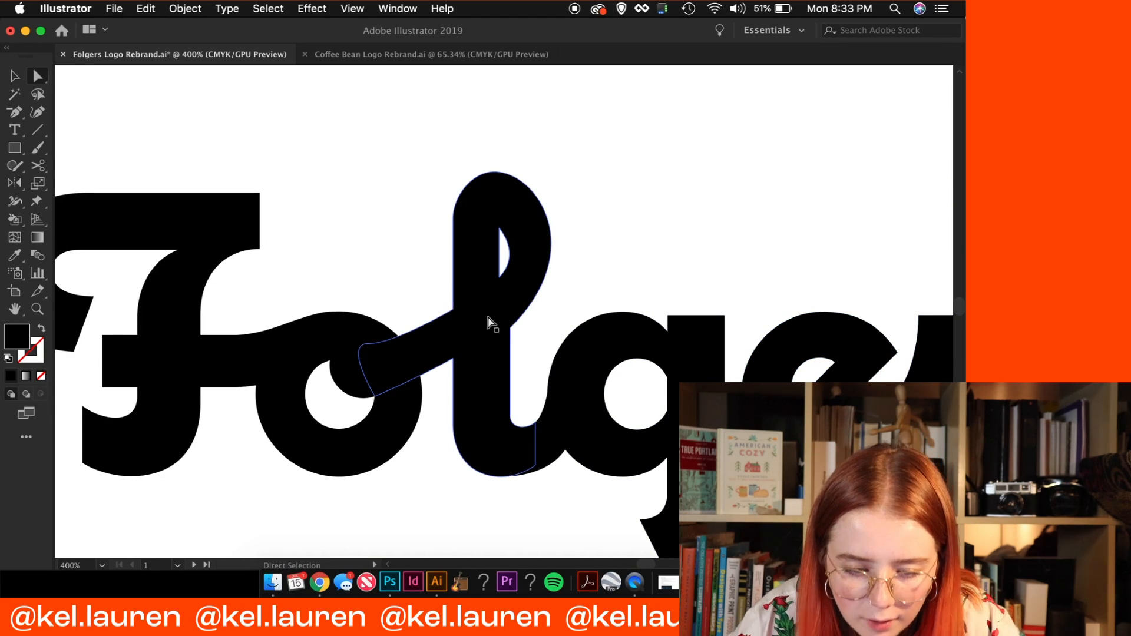
left_click(511, 328)
left_click_drag(540, 165, 540, 165)
left_click_drag(494, 172, 549, 165)
left_click(585, 264)
Lengthen the narrow counter inside the l's loop by adjusting its anchor points
double_click(508, 248)
key("super+equal")
key("super+equal")
left_click_drag(489, 265, 490, 239)
double_click(728, 253)
Pull the upper edge of the l's tail up along the g's bowl
key("super+minus")
left_click_drag(598, 345, 418, 147)
left_click_drag(370, 372, 395, 301)
Unite the l with the stroke connecting it to the g using the Pathfinder
key("v")
left_click(397, 8)
left_click(413, 433)
left_click(68, 263)
left_click(398, 8)
left_click(412, 446)
left_click(605, 102)
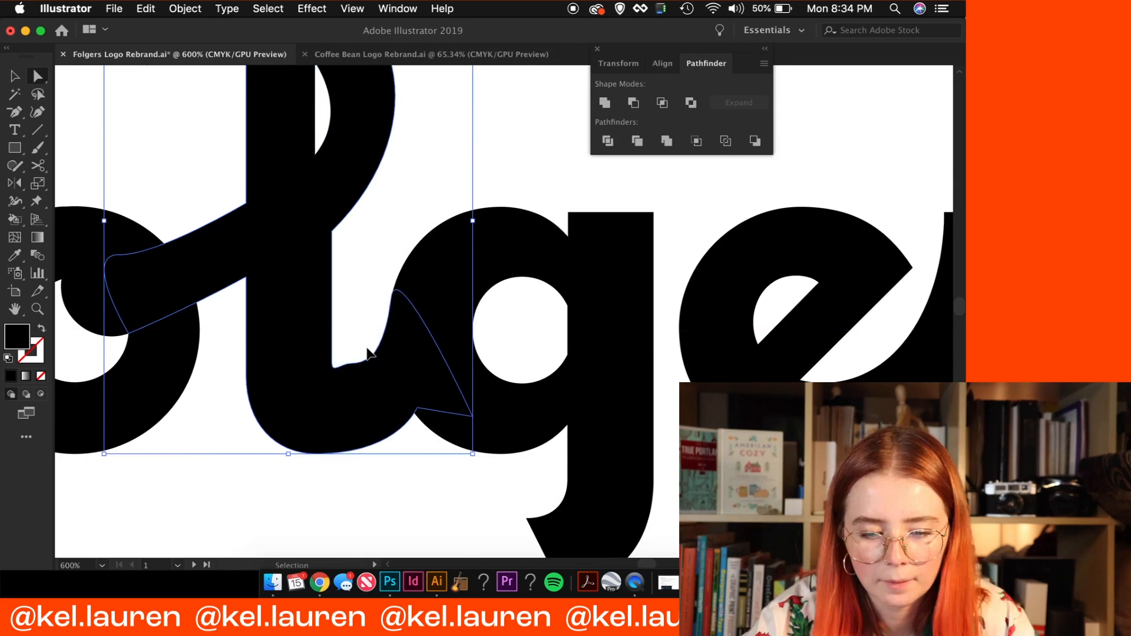
Smooth the inner curve where the l's tail flows into the g and save the document
key("super+equal")
key("super+equal")
left_click_drag(546, 342, 511, 422)
left_click(533, 243)
key("super+minus")
key("super+minus")
key("super+minus")
key("super+minus")
key("super+minus")
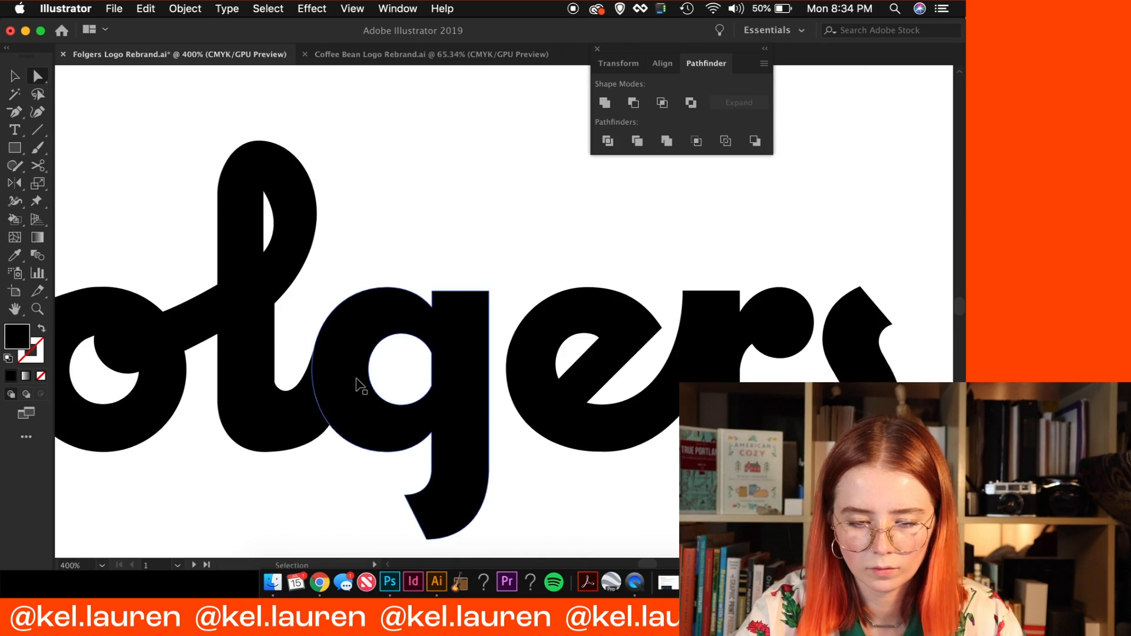
key("super+s")
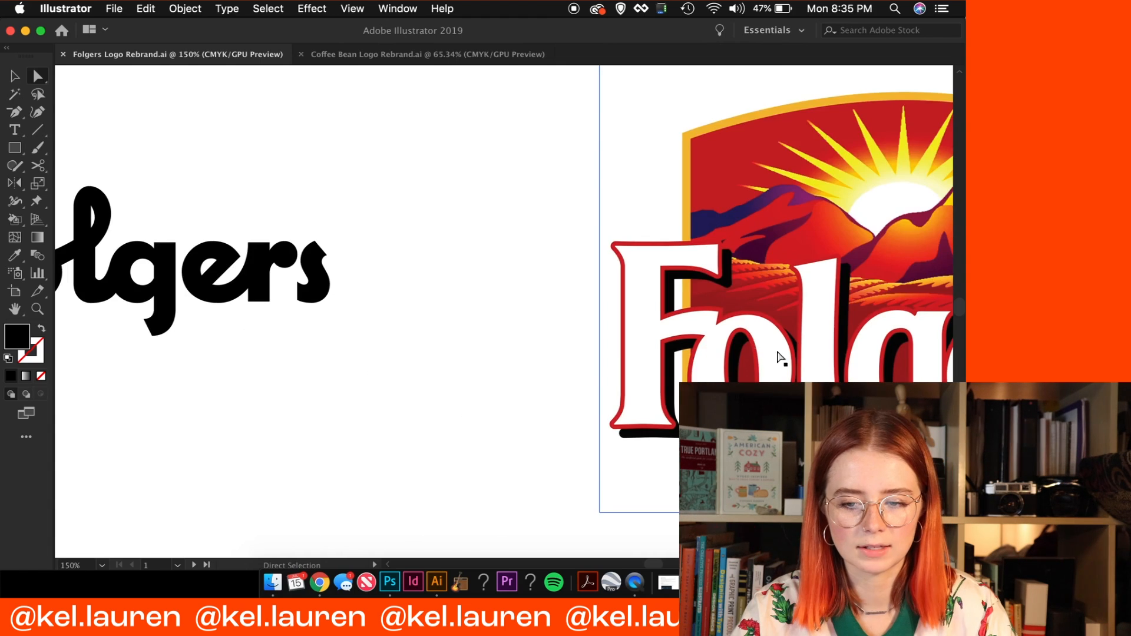
Move the original Folgers logo closer to the new wordmark and scale it down
left_click_drag(778, 353, 561, 203)
left_click_drag(437, 372, 511, 419)
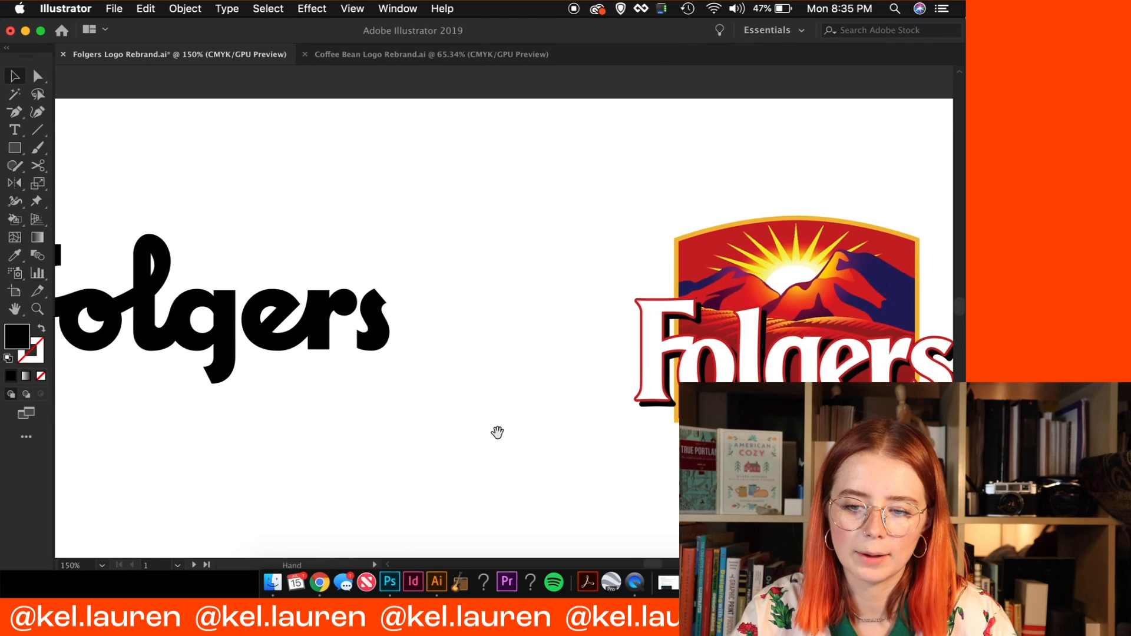
left_click_drag(770, 336, 162, 426)
left_click(524, 241)
Trace the ridgelines and shadow shapes of both mountains in the original logo with black Paintbrush strokes
key("super+equal")
key("super+equal")
key("super+equal")
left_click_drag(521, 360, 489, 343)
key("b")
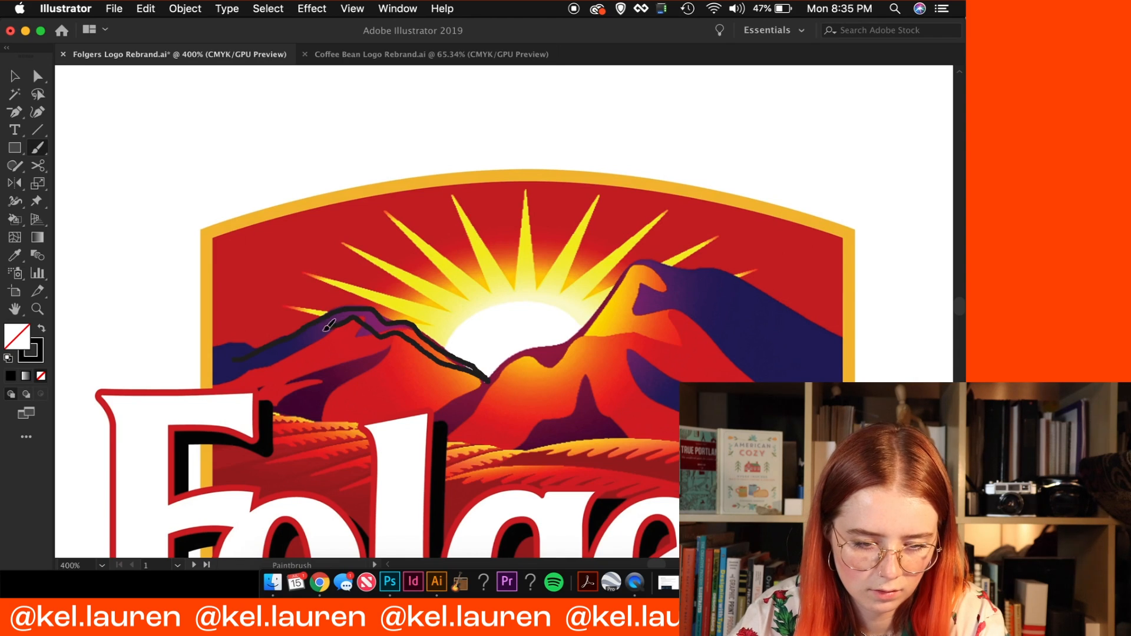
left_click_drag(329, 326, 325, 327)
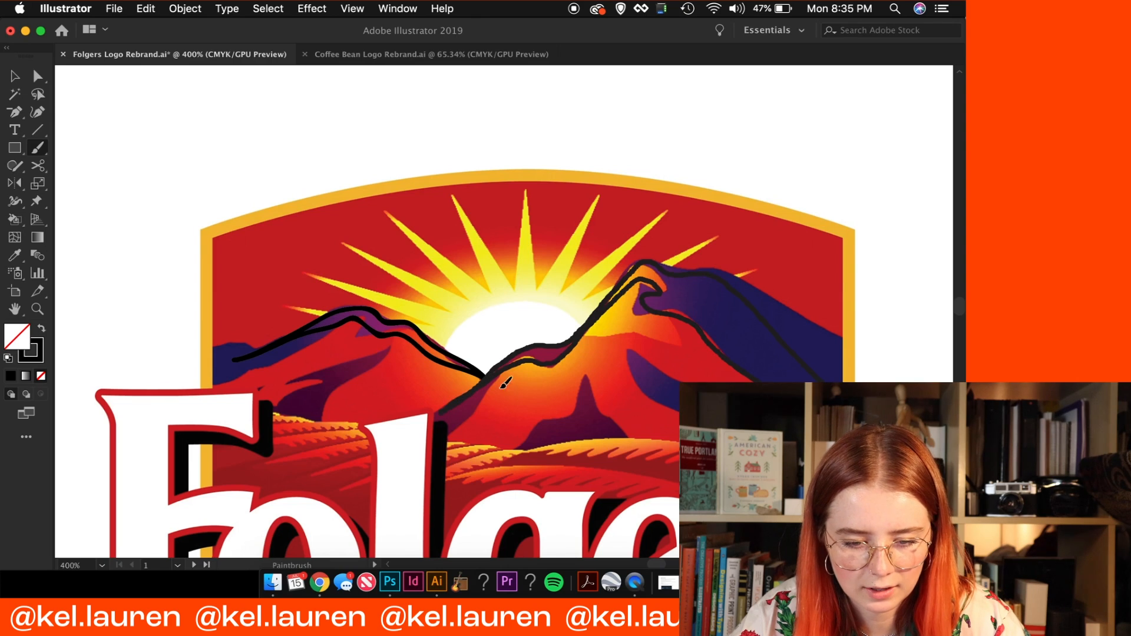
Place the black mountain shapes above the lgers part of the wordmark and enlarge them to span it
key("v")
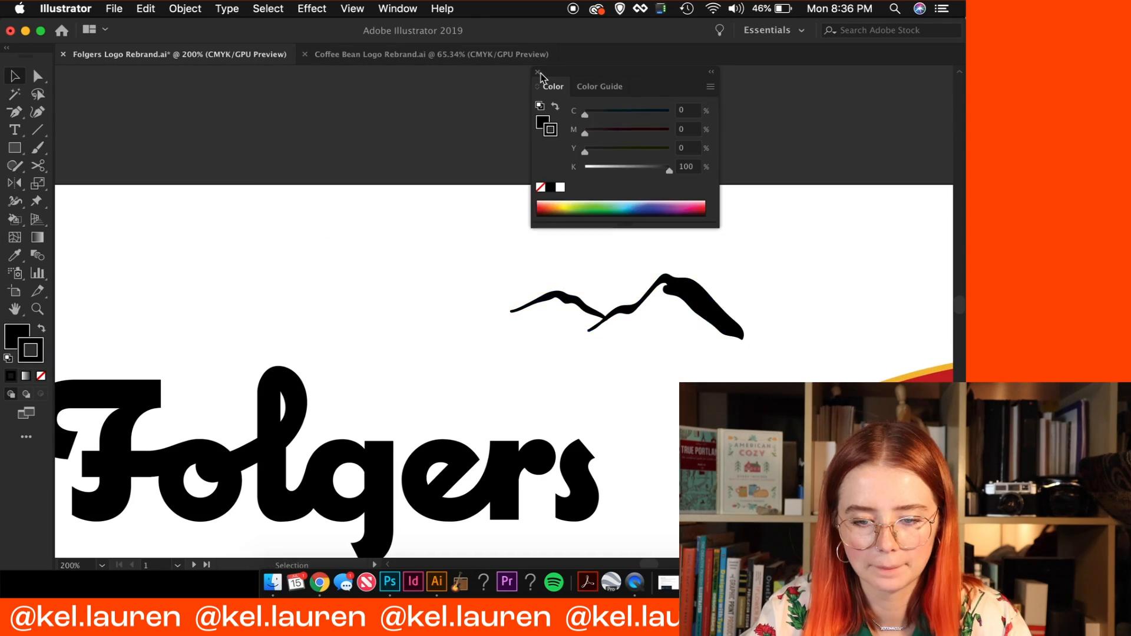
left_click(538, 72)
left_click_drag(745, 273, 786, 262)
left_click_drag(695, 301, 485, 386)
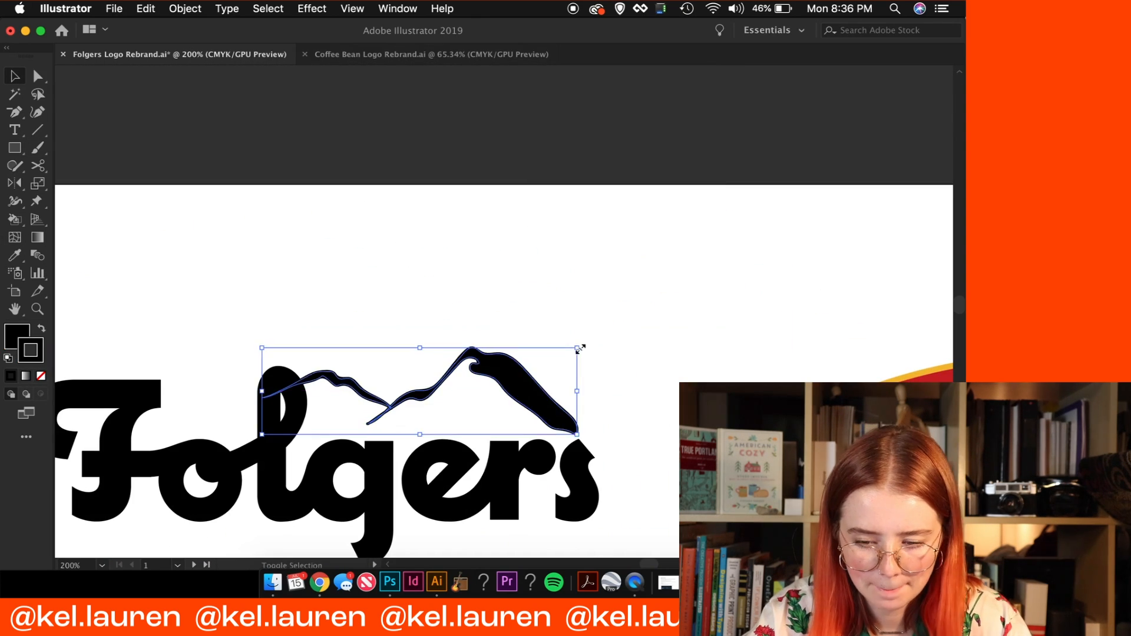
left_click_drag(578, 347, 629, 331)
scroll(439, 371, "right", 4)
scroll(440, 372, "left", 5)
mouse_move(639, 394)
left_mouse_down()
mouse_move(632, 361)
mouse_move(625, 380)
left_mouse_up()
Reshape the lower end of the larger mountain's slope into a tapered point by moving its anchors
key("super+equal")
key("super+equal")
scroll(504, 324, "left", 4)
key("a")
left_click(499, 372)
mouse_move(442, 402)
left_mouse_down()
mouse_move(392, 430)
mouse_move(447, 404)
left_mouse_up()
left_click_drag(362, 480, 324, 489)
left_click_drag(447, 405, 317, 511)
left_click(503, 363)
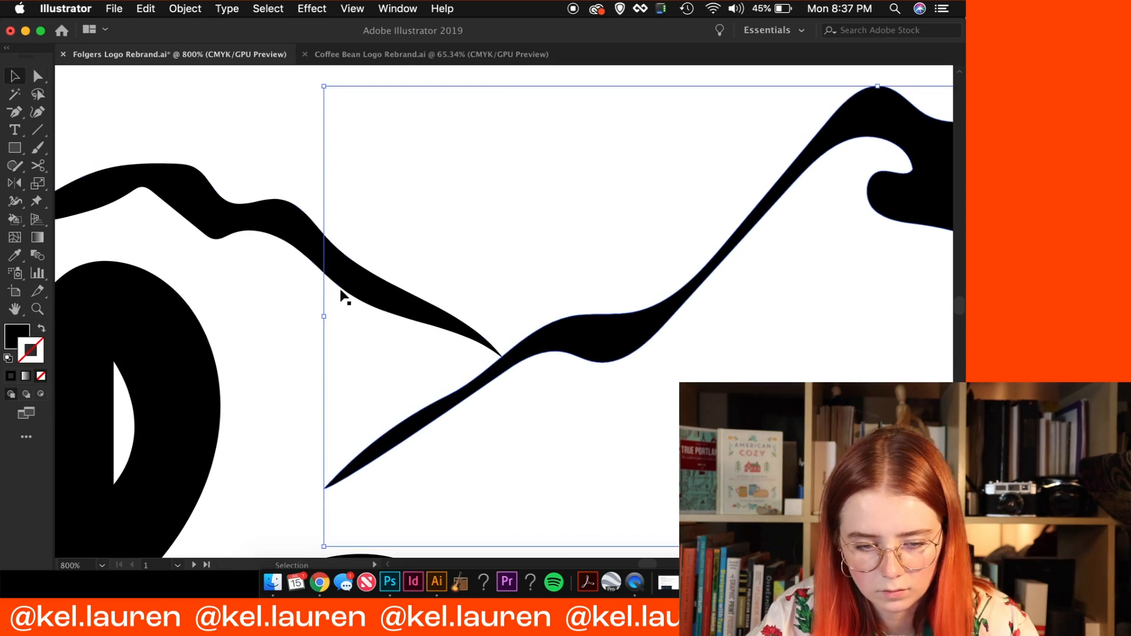
left_click(501, 356)
key("super+minus")
key("super+minus")
key("super+minus")
key("super+equal")
key("super+equal")
scroll(260, 415, "left", 4)
mouse_move(175, 394)
left_mouse_down()
mouse_move(169, 417)
mouse_move(169, 403)
mouse_move(157, 405)
mouse_move(172, 395)
left_mouse_up()
key("super+z")
Adjust the end anchor of the smaller mountain where it meets the larger mountain's ridge
key("super+minus")
scroll(454, 366, "right", 4)
left_click(455, 366)
left_click(442, 341)
left_click_drag(442, 340, 452, 349)
left_click(424, 371)
Nudge the outer tip of the smaller mountain's slope and show the Properties settings for its anchors
scroll(71, 344, "left", 2)
key("super+equal")
key("super+equal")
key("super+equal")
left_click_drag(236, 412, 608, 434)
left_click_drag(81, 453, 77, 457)
left_click(398, 9)
left_click(475, 550)
Refine the handles at the smaller mountain's outer tip into a clean taper and close the properties
left_click_drag(177, 413, 277, 420)
left_click(248, 378)
key("super+minus")
left_click_drag(666, 464, 799, 575)
left_click(237, 482)
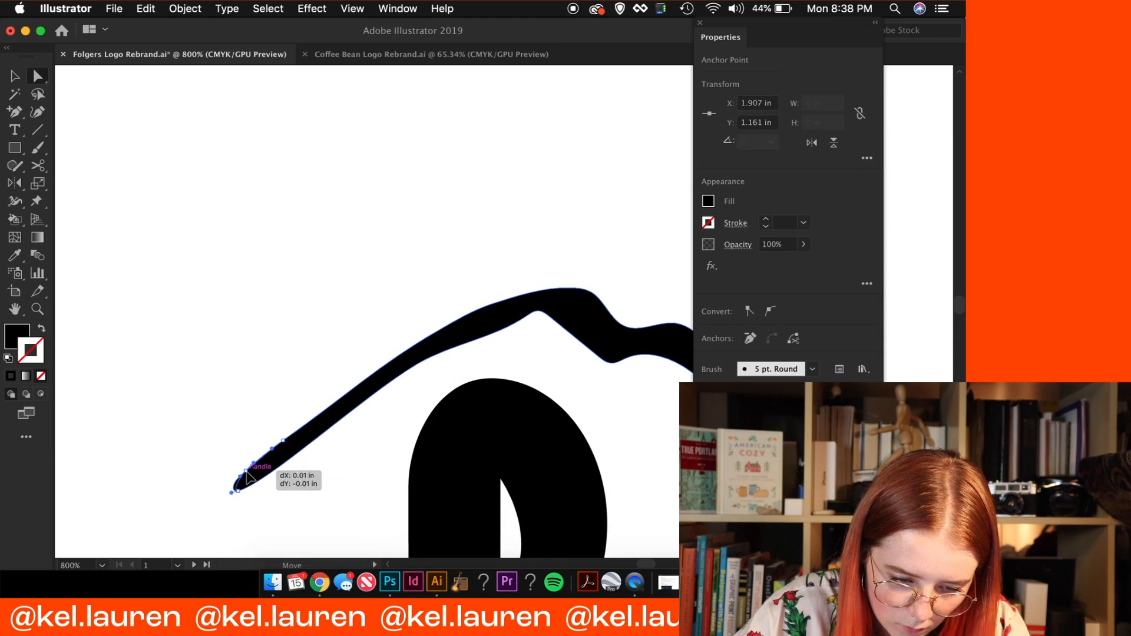
left_click(330, 449)
key("super+minus")
key("super+minus")
key("super+minus")
left_click_drag(450, 446, 122, 429)
left_click(700, 23)
Paint a black half-circle sun outline in the valley between the two mountains with the Paintbrush
key("super+minus")
left_click_drag(276, 434, 396, 436)
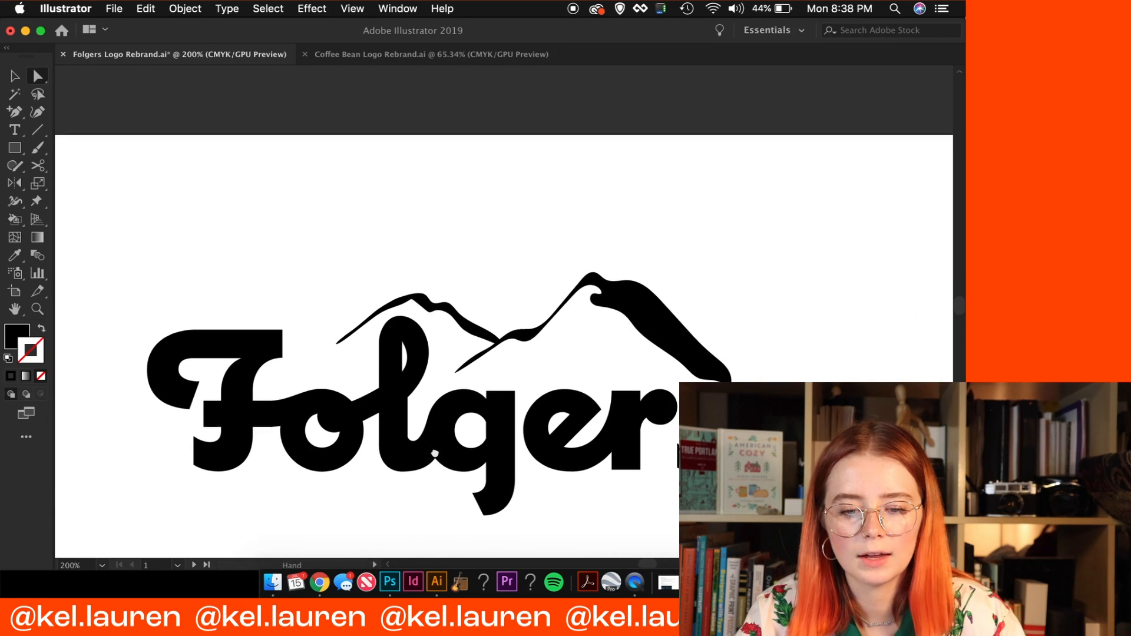
left_click_drag(534, 366, 8, 379)
left_click_drag(284, 390, 503, 361)
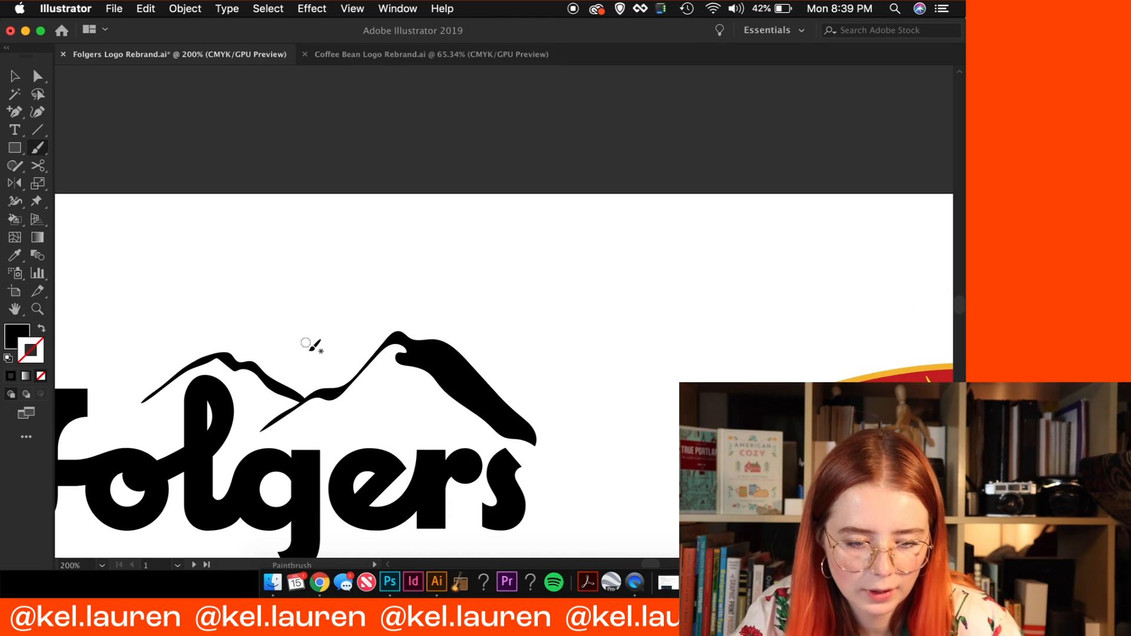
key("shift+x")
scroll(520, 313, "left", 5)
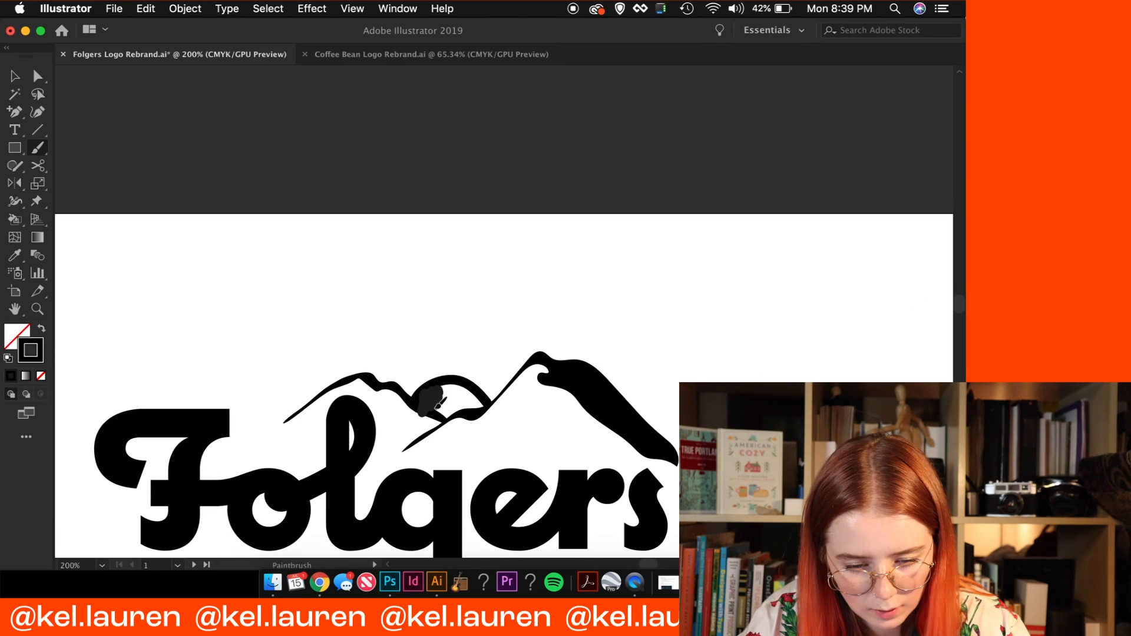
left_click_drag(461, 384, 469, 375)
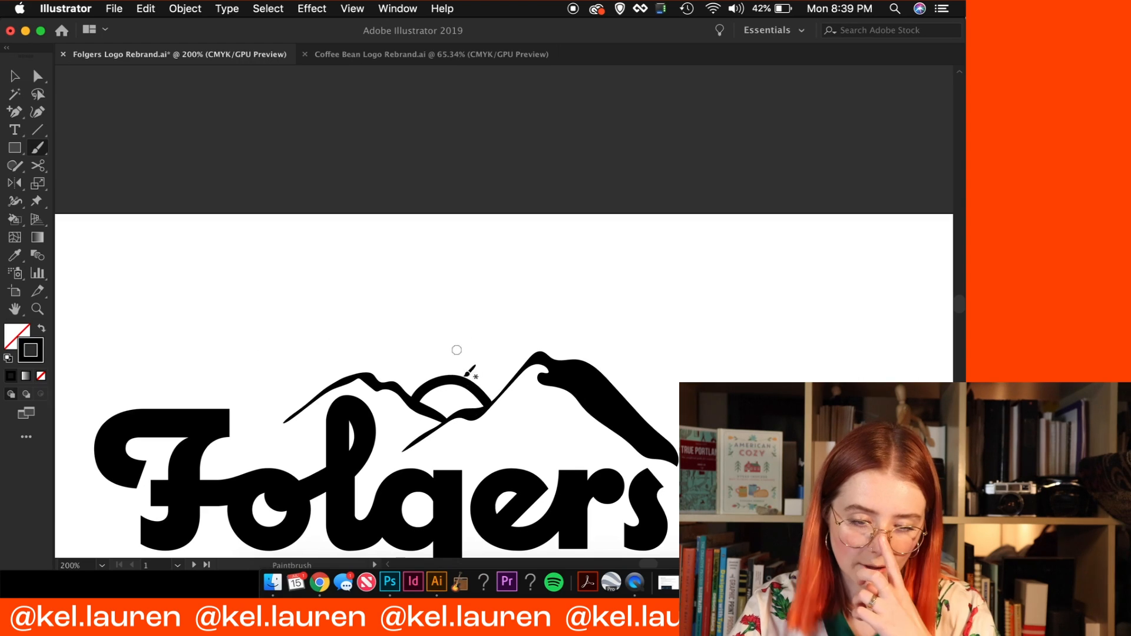
Close the sun's arc along the mountain slopes with the Pen tool
key("super+plus")
key("super+plus")
key("super+plus")
scroll(490, 409, "down", 5)
key("p")
left_click(478, 345)
left_click(401, 375)
left_click(348, 395)
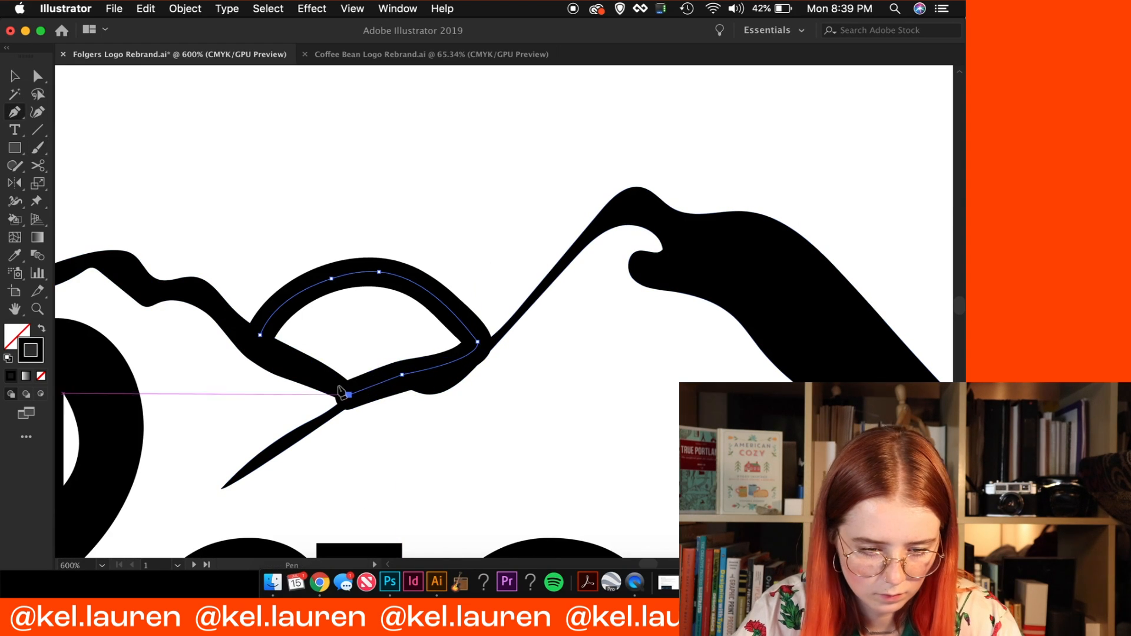
left_click(261, 334)
Fill the sun with black and raise its lower anchors to sit inside the mountain slopes
key("shift+x")
key("v")
left_click(10, 376)
key("a")
left_click_drag(402, 375, 403, 361)
left_click_drag(351, 390, 344, 380)
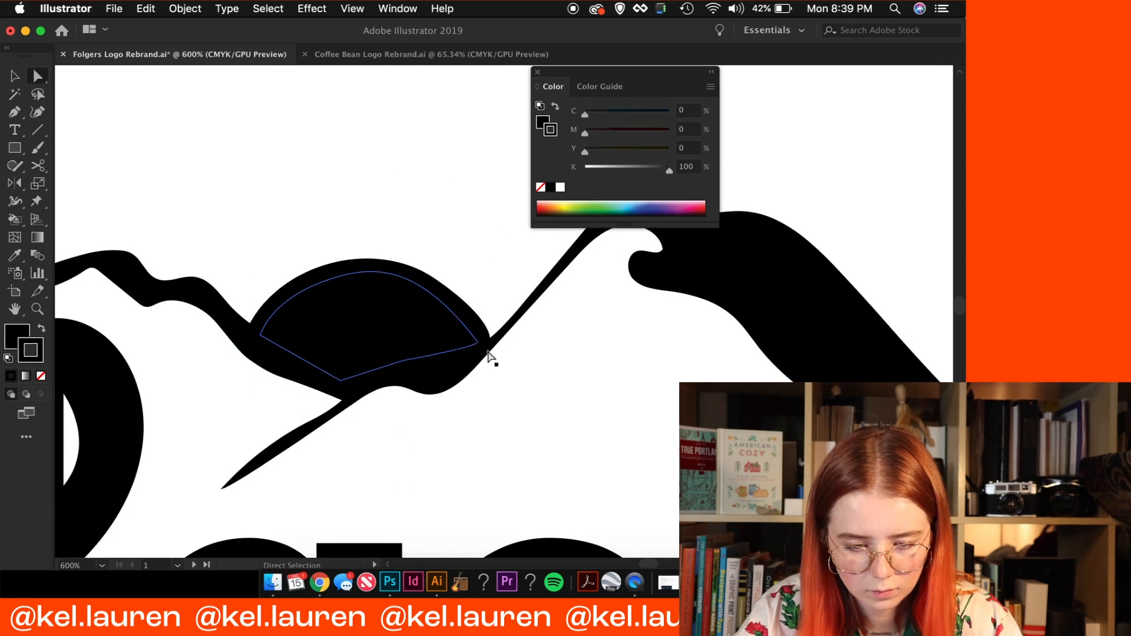
Reshape the sun's corner beside the larger mountain so it meets the ridge cleanly, and dismiss the colour settings
left_click(479, 344)
key("super+equal")
key("super+equal")
key("super+equal")
key("super+equal")
scroll(542, 328, "up", 4)
mouse_move(398, 449)
left_mouse_down()
mouse_move(371, 450)
mouse_move(409, 429)
left_mouse_up()
left_click_drag(309, 298, 319, 286)
key("super+minus")
key("super+minus")
key("super+minus")
key("super+minus")
key("super+minus")
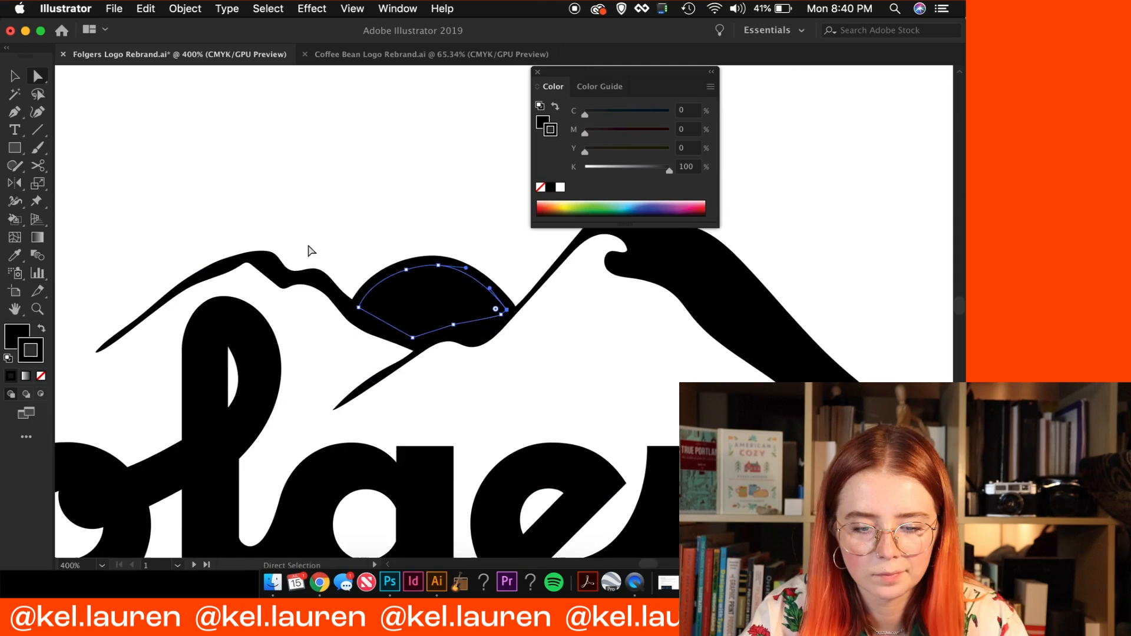
left_click(309, 247)
scroll(309, 248, "up", 3)
left_click(540, 72)
Try thin solid and broken Paintbrush rays fanning out above the sun and check them at logo size
key("b")
left_click_drag(454, 269, 454, 351)
left_click_drag(506, 303, 487, 353)
key("super+z")
key("super+z")
left_click_drag(451, 273, 450, 353)
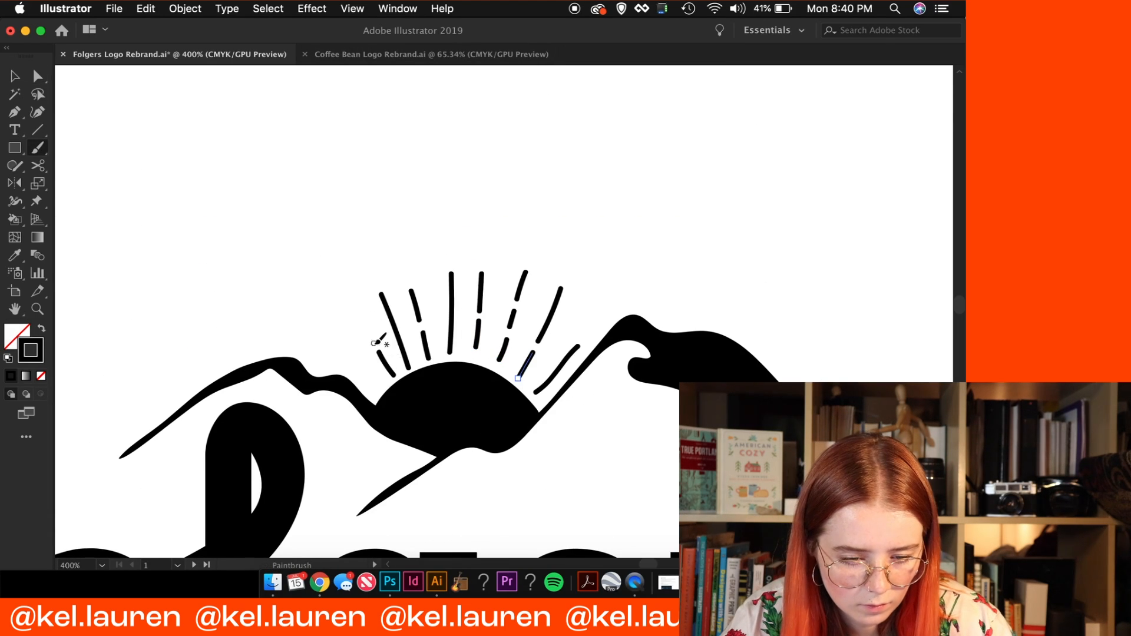
key("super+minus")
key("super+minus")
key("super+minus")
key("super+minus")
key("super+minus")
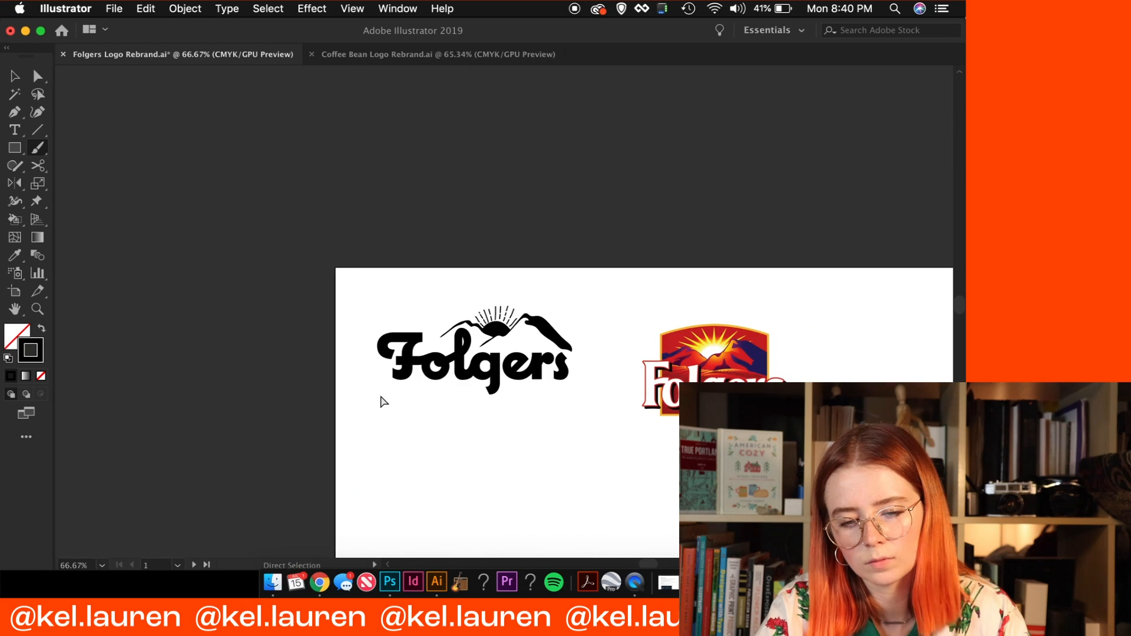
Try a few short, thick Paintbrush rays above the sun and check the whole logo zoomed out
key("super+equal")
key("super+equal")
key("super+equal")
key("super+equal")
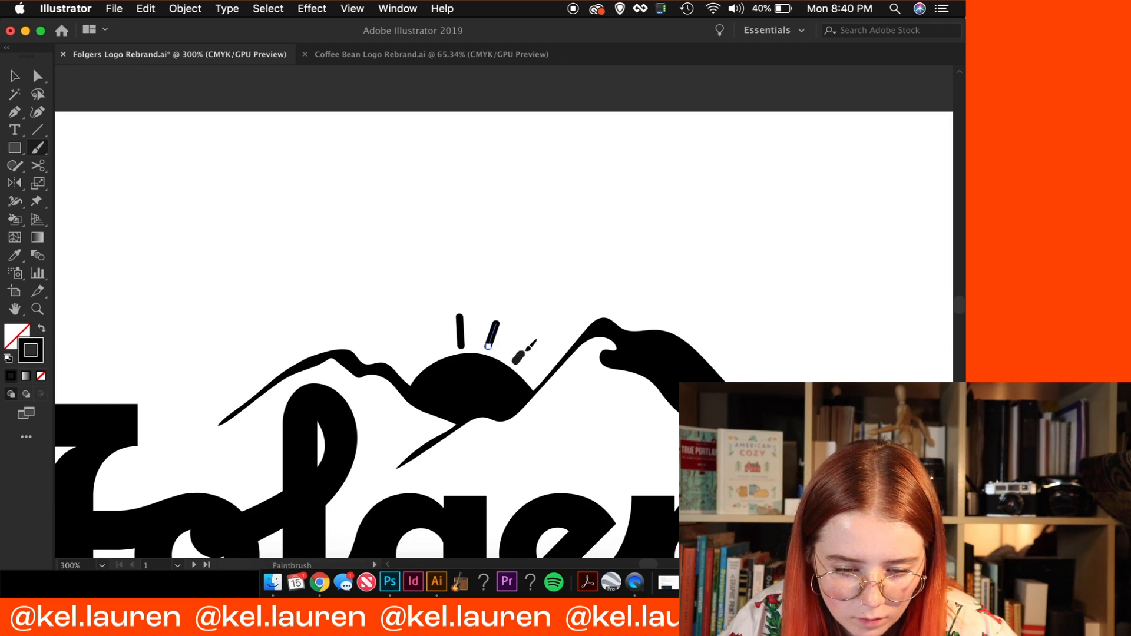
key("super+minus")
key("super+minus")
key("super+minus")
key("super+minus")
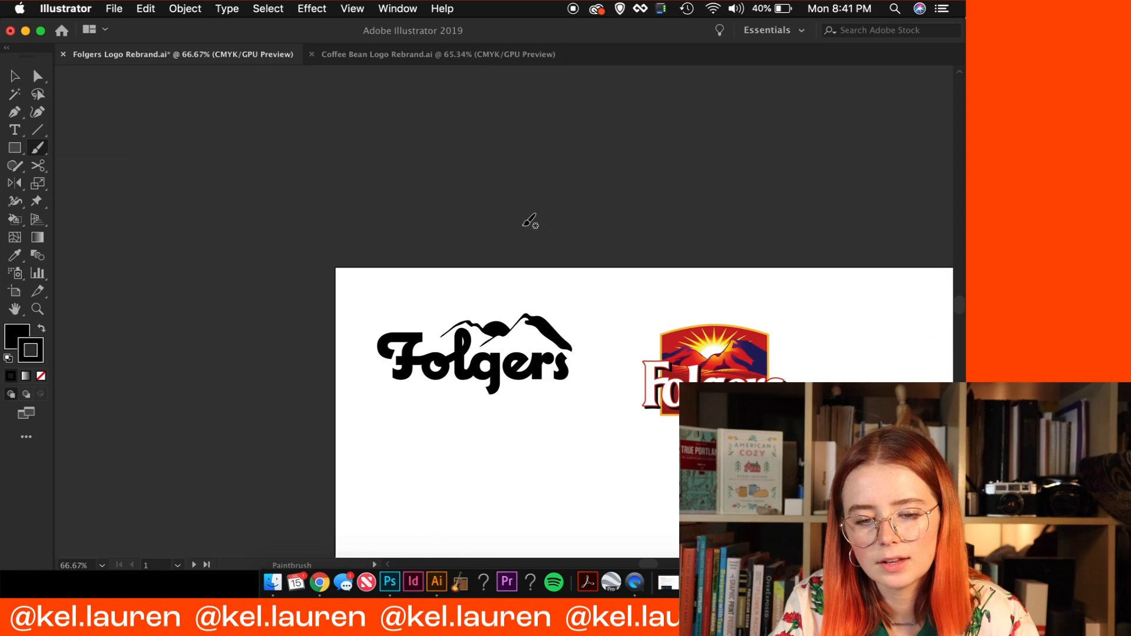
Try narrow, pointed outline rays above the sun with the Paintbrush and compare the result with the original logo
key("super+plus")
key("super+plus")
key("super+plus")
left_click_drag(502, 341, 436, 334)
left_click_drag(468, 279, 448, 265)
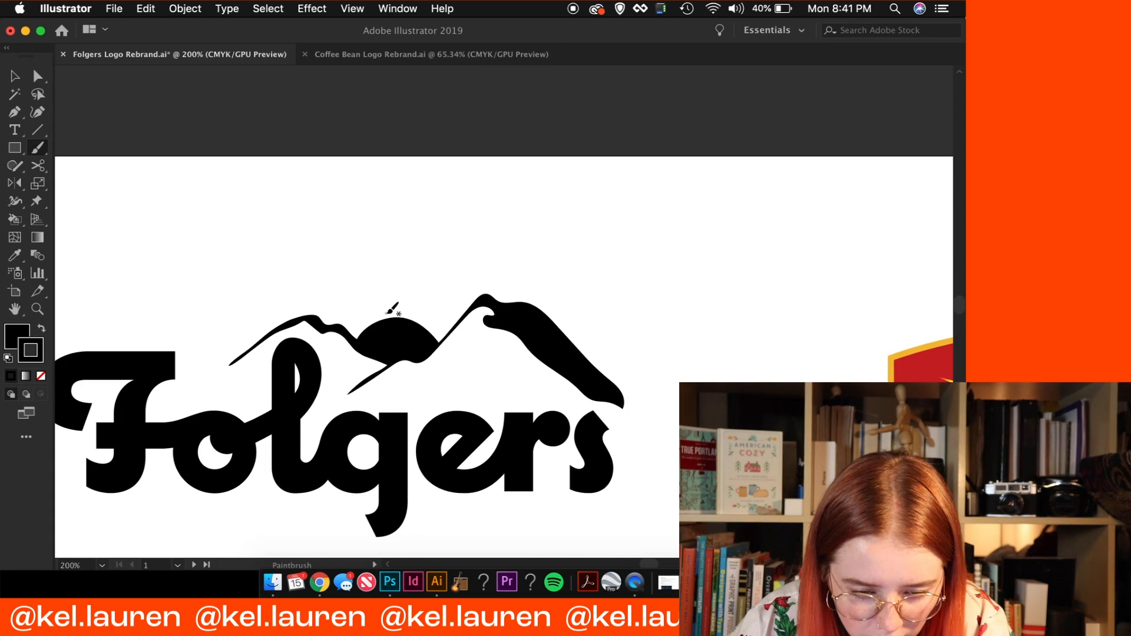
left_click_drag(398, 311, 396, 313)
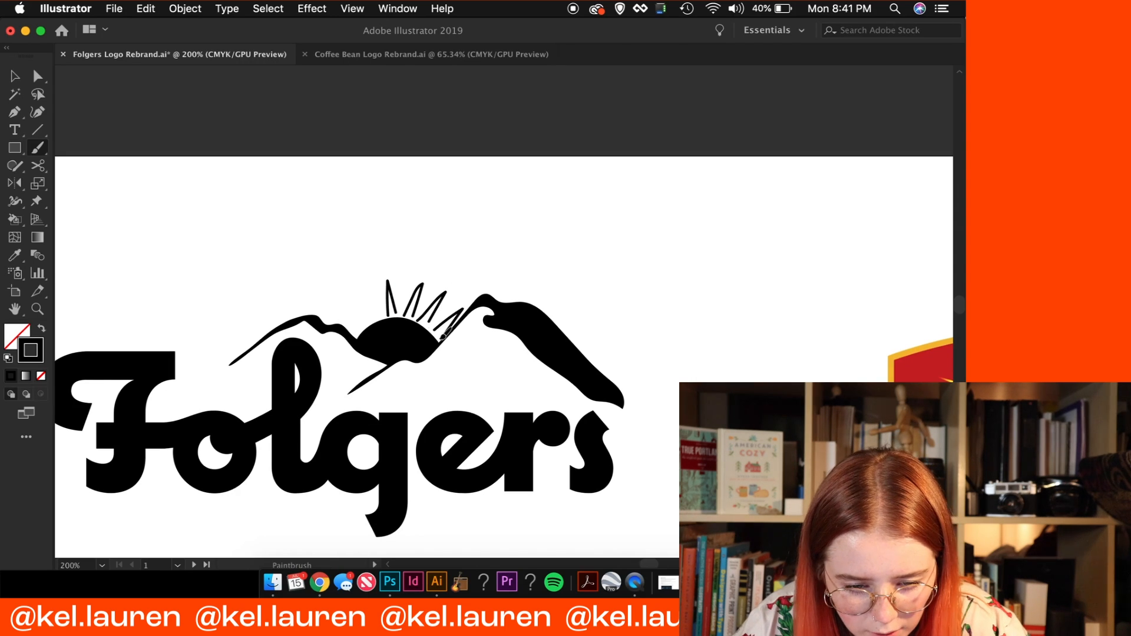
key("super+minus")
key("super+minus")
key("super+minus")
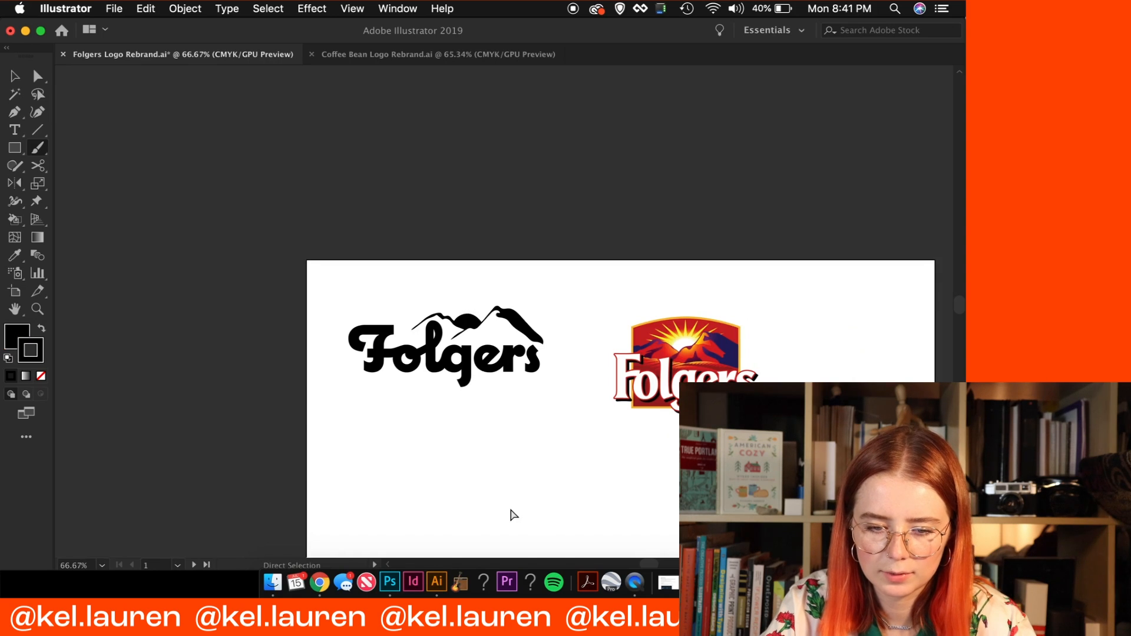
Draw a fan of straight rays in varied lengths above the sun with the Line Segment tool and check it at logo size
key("super+plus")
key("super+plus")
key("super+plus")
key("super+plus")
key("p")
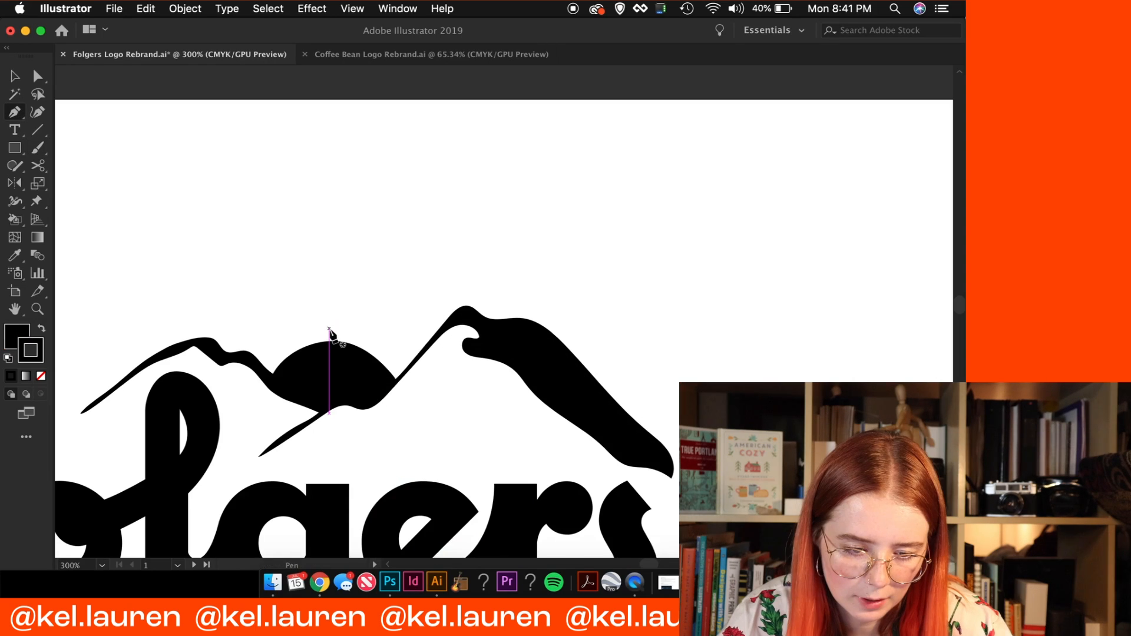
left_click(324, 213)
key("v")
key("backslash")
left_click_drag(350, 335, 358, 255)
left_click_drag(366, 340, 405, 239)
left_click_drag(386, 348, 415, 306)
left_click_drag(310, 337, 289, 273)
left_click_drag(291, 345, 240, 263)
left_click_drag(275, 372, 235, 313)
key("v")
key("super+minus")
key("super+minus")
key("super+minus")
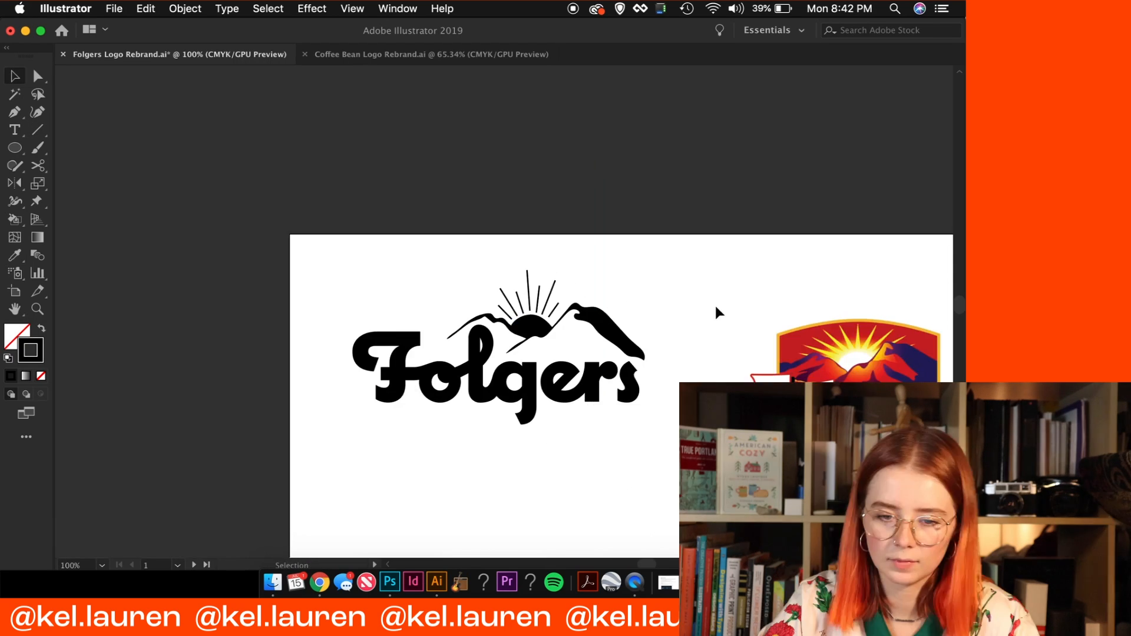
Reposition the ends of individual rays with Direct Selection so they radiate more evenly from the sun
key("super+equal")
key("super+equal")
key("super+equal")
key("a")
left_click_drag(515, 318, 509, 334)
left_click_drag(525, 386, 512, 405)
mouse_move(349, 343)
left_mouse_down()
mouse_move(362, 360)
mouse_move(356, 405)
left_mouse_up()
left_click_drag(511, 404, 520, 393)
left_click_drag(362, 361, 349, 343)
left_click_drag(401, 359, 398, 350)
left_click_drag(509, 334, 511, 327)
left_click_drag(466, 348, 467, 341)
Nudge the rays close up to even out the gaps between them and the sun's edge
key("super+equal")
left_click_drag(402, 276, 404, 295)
left_click_drag(537, 429, 525, 446)
key("super+equal")
key("super+equal")
key("v")
left_click_drag(656, 360, 661, 365)
left_click_drag(648, 126, 660, 132)
left_click_drag(521, 211, 529, 208)
scroll(529, 208, "up", 3)
left_click_drag(377, 386, 373, 374)
left_click_drag(625, 321, 630, 327)
left_click(442, 336)
left_click_drag(438, 203, 445, 202)
left_click(534, 289)
Finish balancing the ray fan with alternating long and short lines and small outermost rays, and check it against the whole logo
left_click_drag(547, 227, 551, 228)
left_click(624, 323)
left_click_drag(682, 202, 689, 206)
left_click_drag(528, 332, 527, 330)
left_click_drag(590, 412, 593, 344)
left_click_drag(634, 417, 634, 412)
left_click_drag(548, 288, 558, 331)
left_click_drag(474, 295, 480, 295)
left_click_drag(306, 351, 311, 347)
left_click_drag(406, 394, 416, 391)
left_click_drag(300, 457, 306, 452)
left_click_drag(472, 281, 455, 242)
key("super+minus")
key("super+minus")
key("super+minus")
key("super+minus")
key("super+minus")
key("super+equal")
key("super+equal")
key("super+equal")
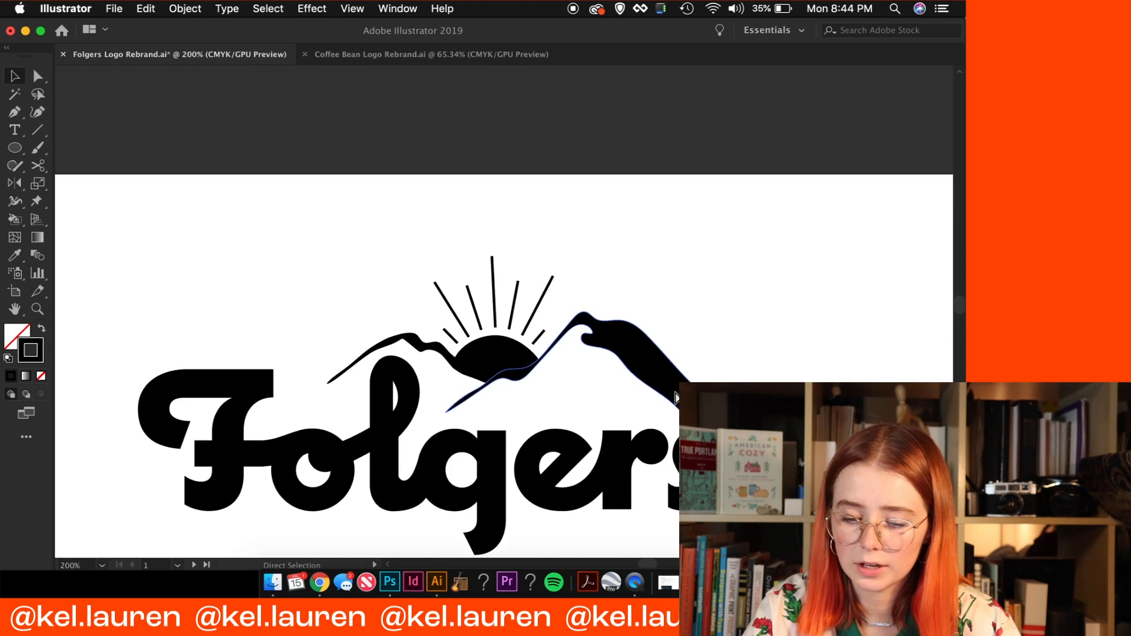
Display the brushes and apply the 5 pt. Round brush to all seven sun rays
left_click(406, 7)
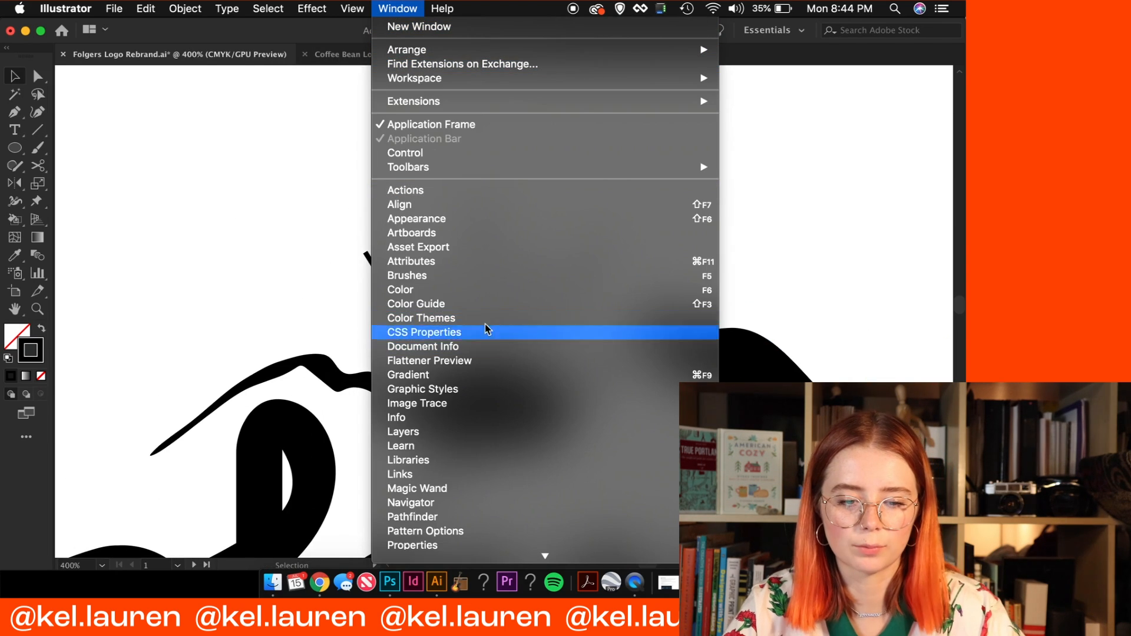
left_click(489, 273)
mouse_move(685, 160)
left_mouse_down()
mouse_move(822, 115)
mouse_move(853, 23)
left_mouse_up()
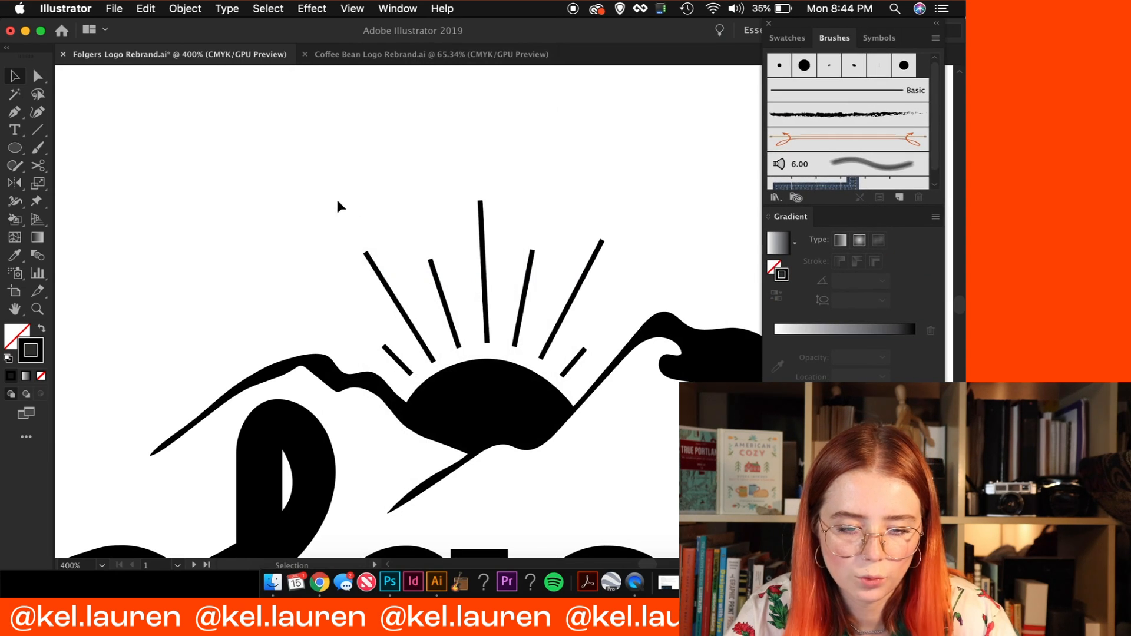
left_click_drag(594, 317, 592, 366)
left_click(574, 362, "shift")
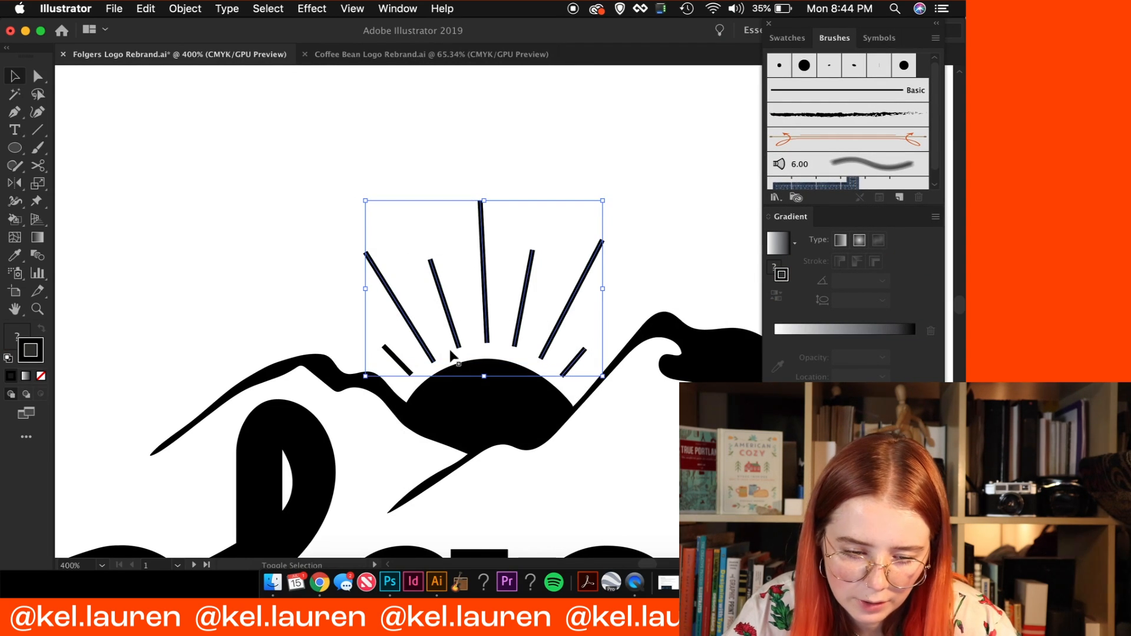
left_click(399, 360, "shift")
left_click(771, 67)
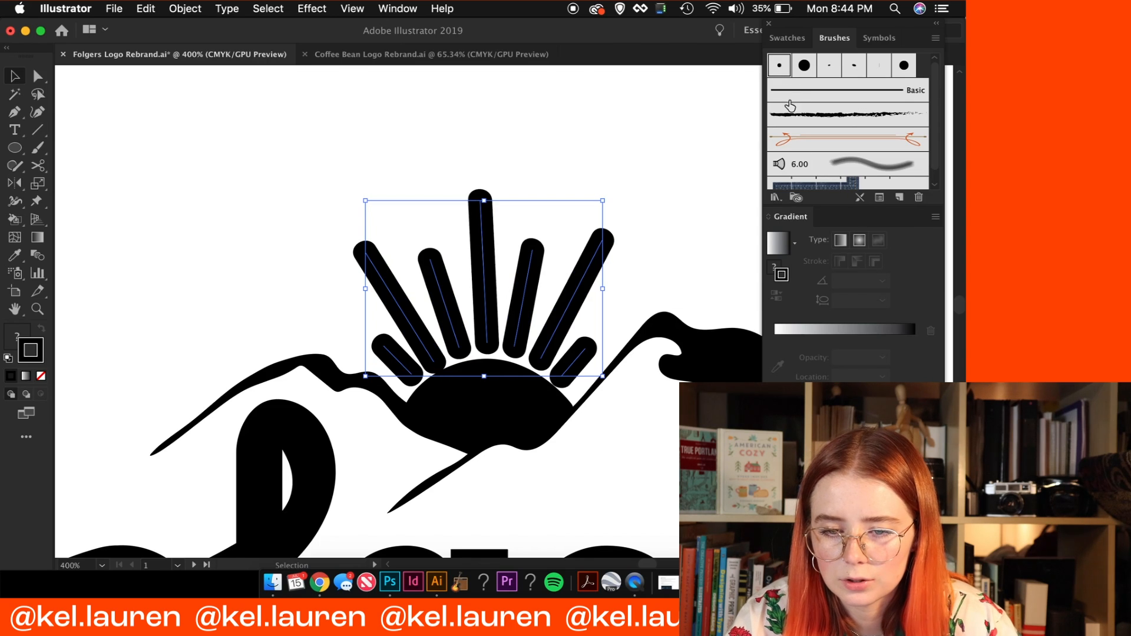
Show the properties of the selected rays and set their stroke weight to 0.25 pt
left_click(788, 38)
left_click(878, 42)
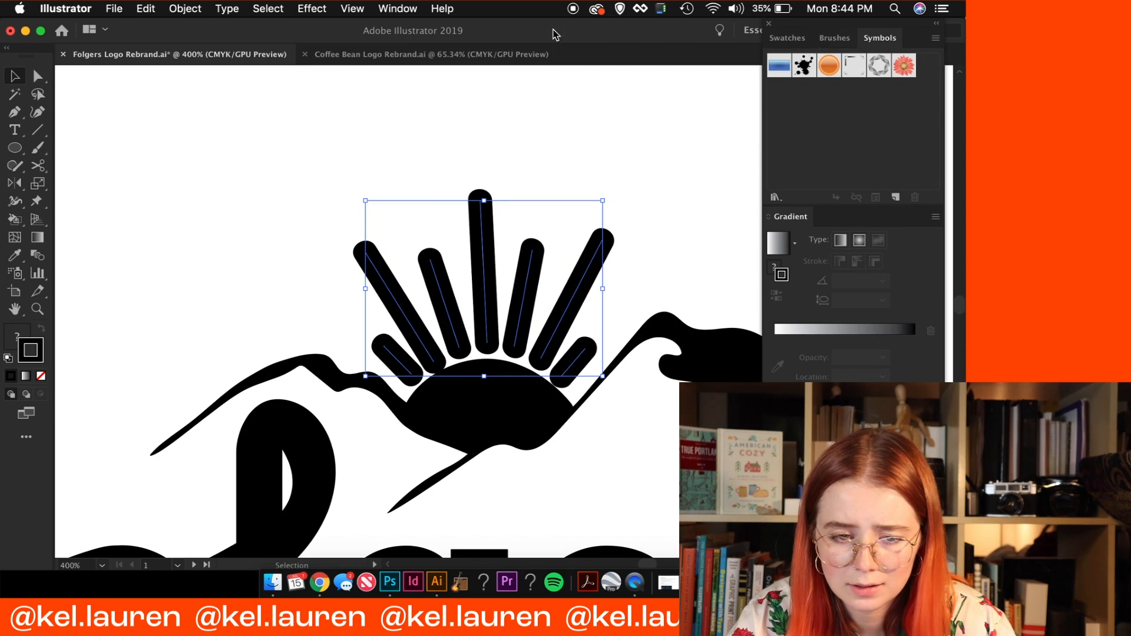
left_click(398, 8)
left_click(480, 502)
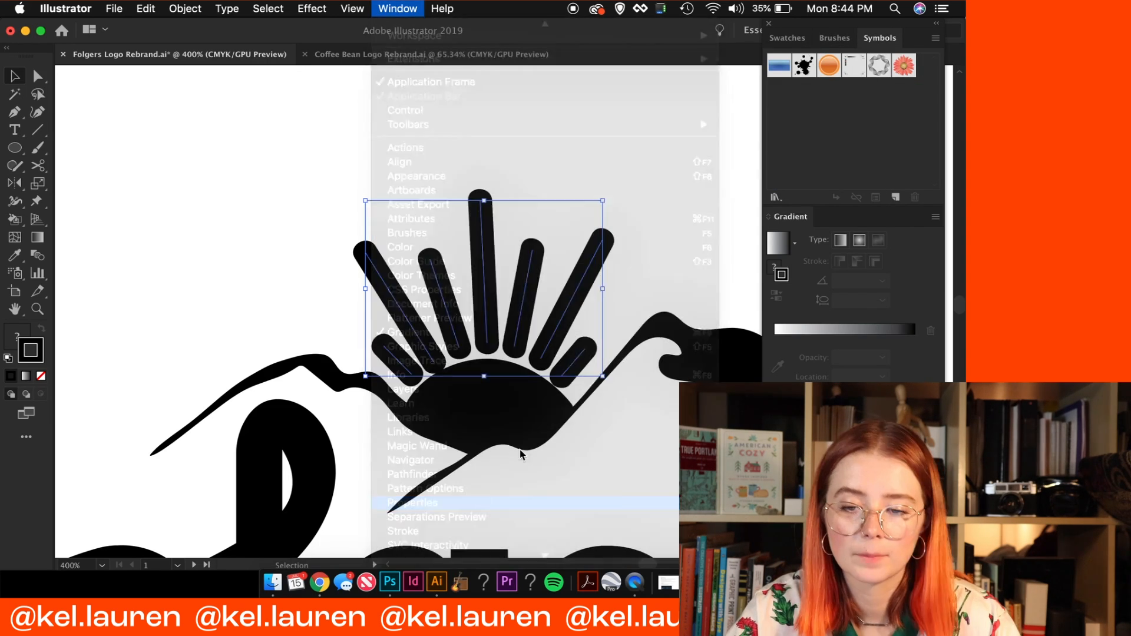
left_click(803, 222)
left_click(837, 246)
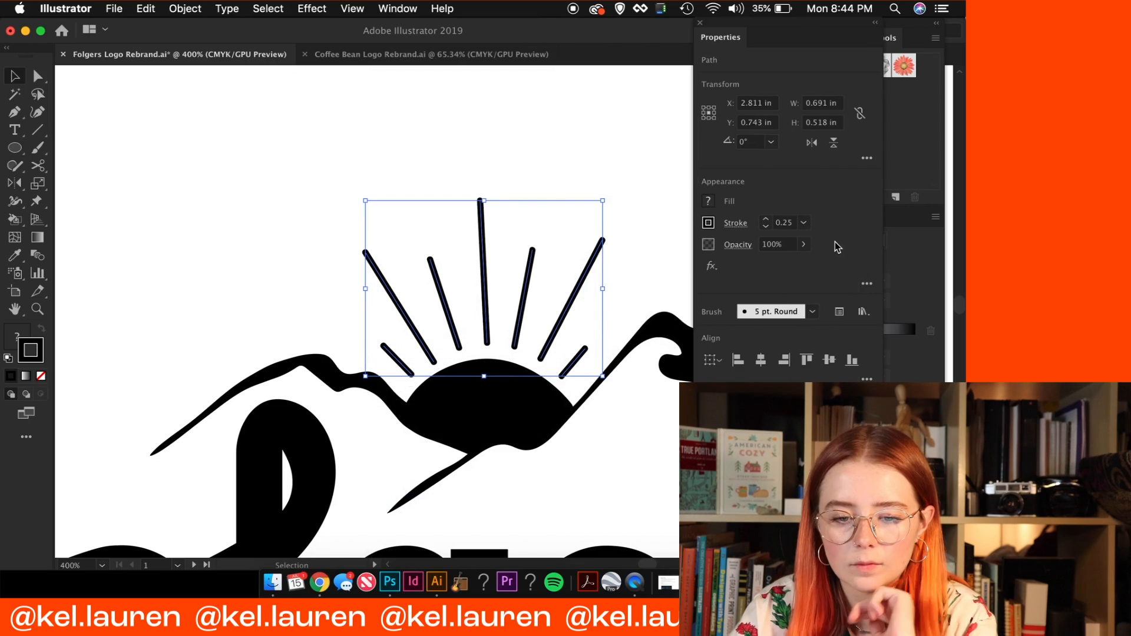
Compress the whole set of rays to a height of about 0.47 in and check the logo at 100%
left_click_drag(484, 200, 484, 218)
left_click(563, 171)
key("super+minus")
key("super+minus")
key("super+minus")
key("super+minus")
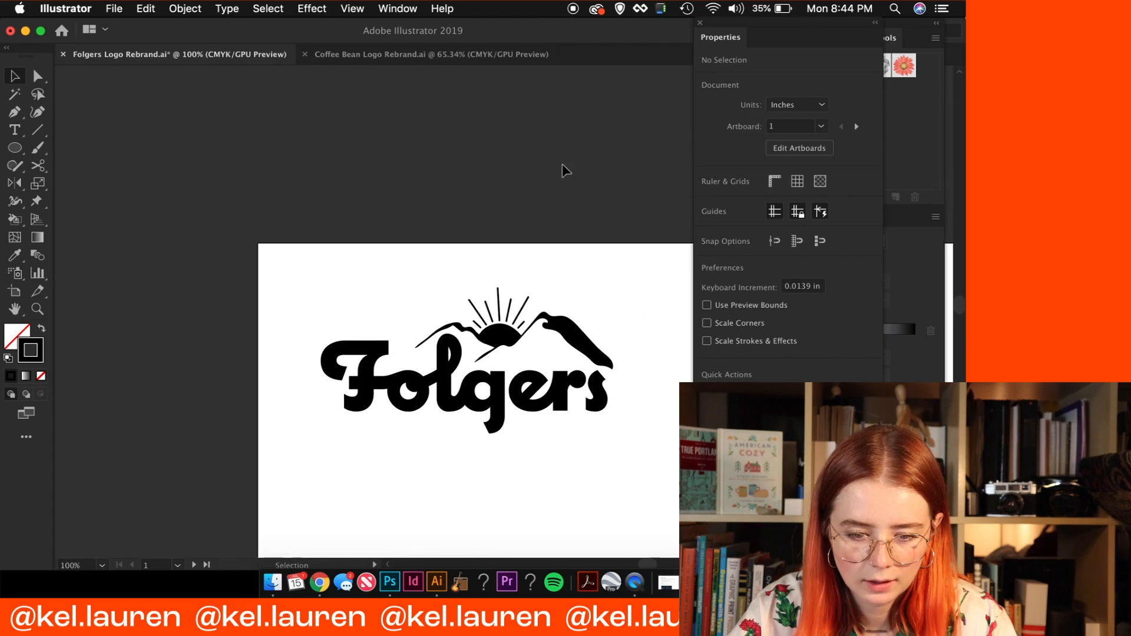
Set the stroke weight of all the sun rays to 0.35 pt
scroll(564, 172, "right", 2)
key("super+equal")
key("super+equal")
key("super+equal")
left_click(330, 318)
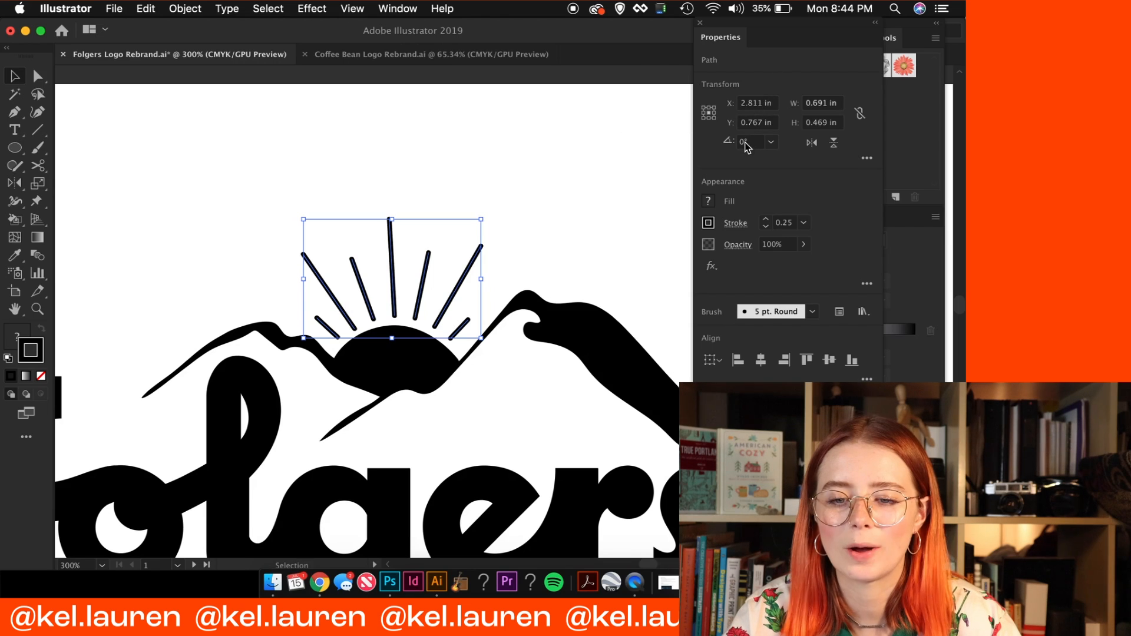
double_click(786, 223)
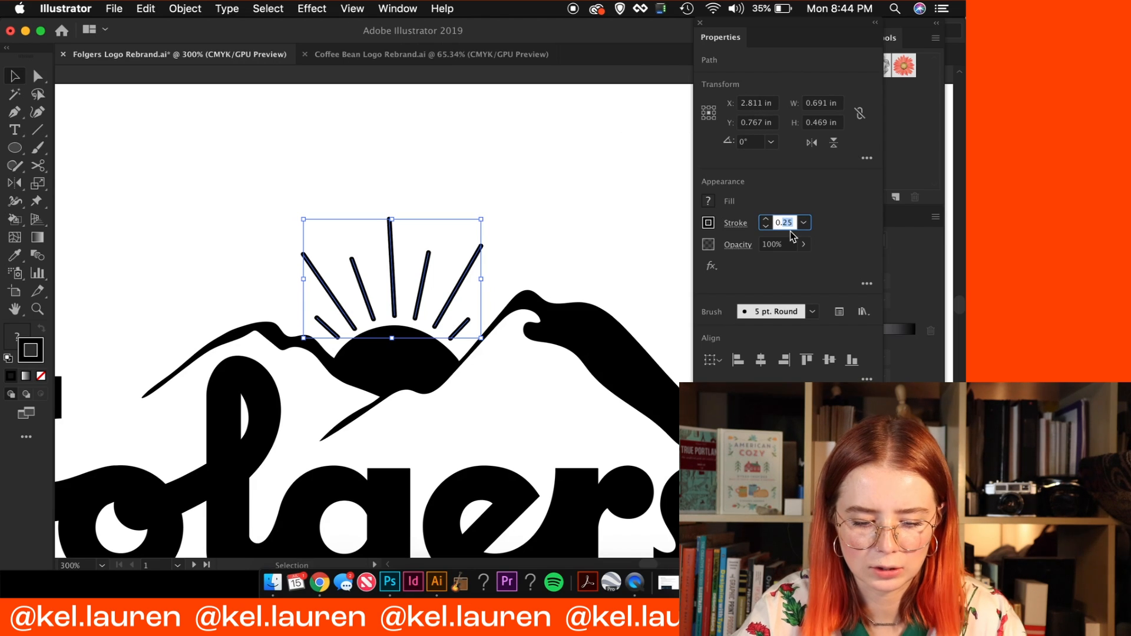
type("35")
key("Return")
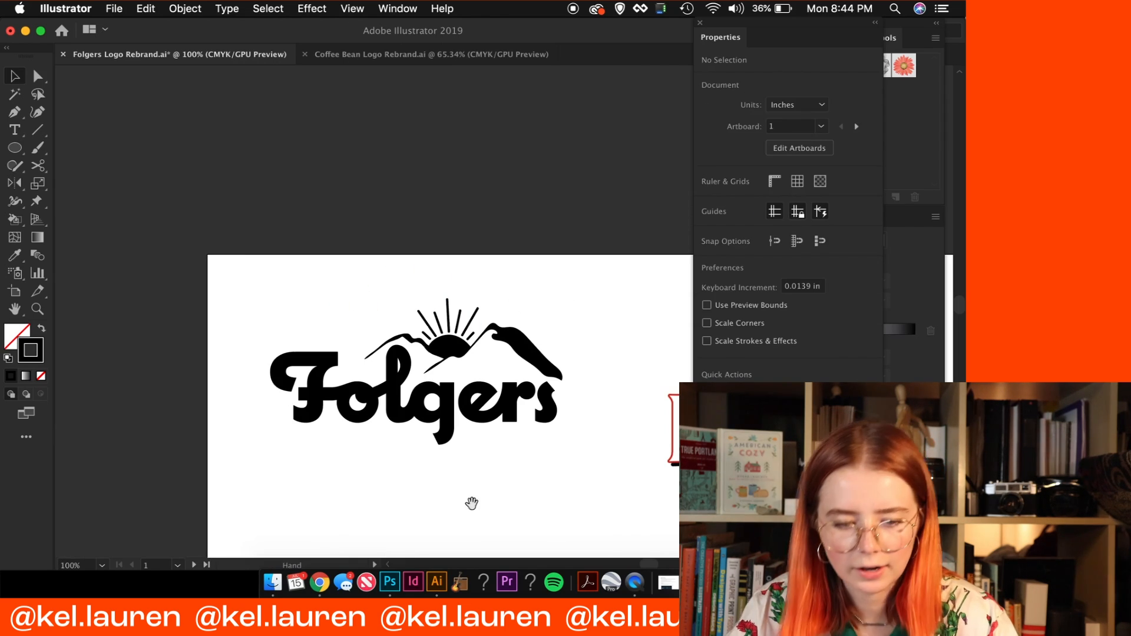
Isolate the ray group and set the stroke weight of the four shorter alternate rays to 0.25 pt
key("super+equal")
key("super+equal")
key("super+equal")
key("super+equal")
key("space")
left_click_drag(565, 298, 591, 295)
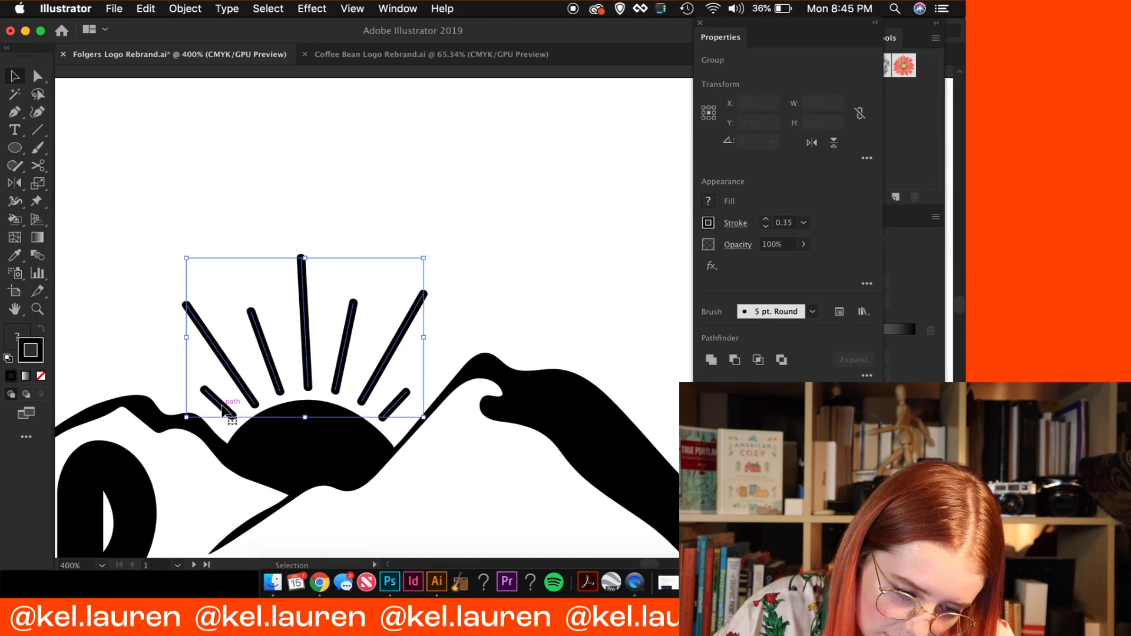
double_click(227, 407)
left_click(227, 412)
left_click(266, 353, "shift")
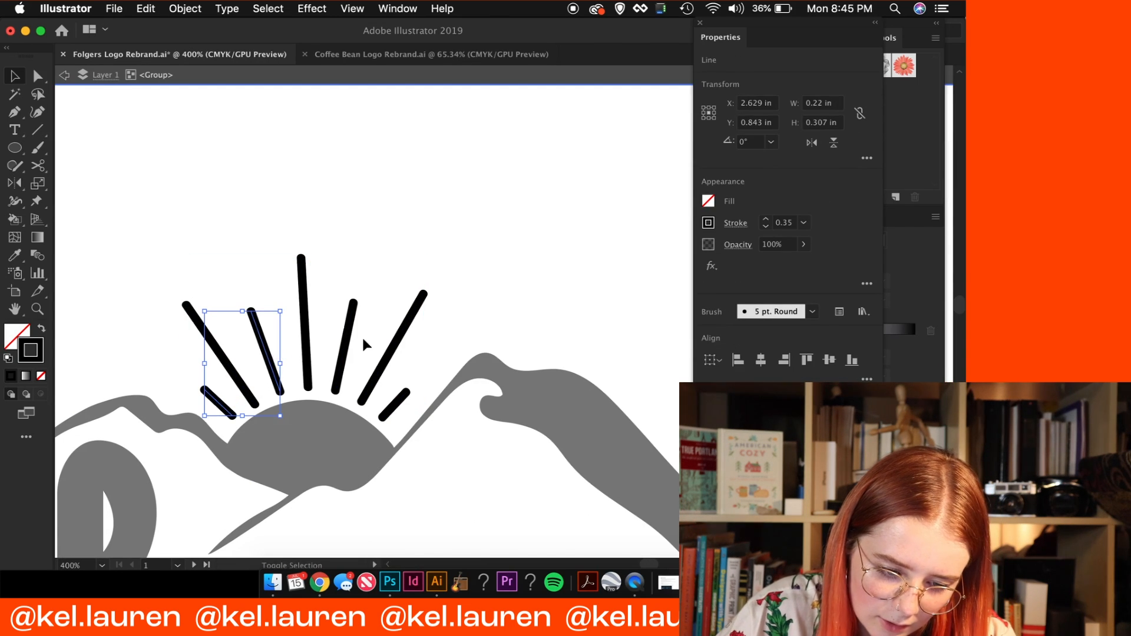
left_click(354, 338, "shift")
left_click(398, 402, "shift")
left_click(803, 223)
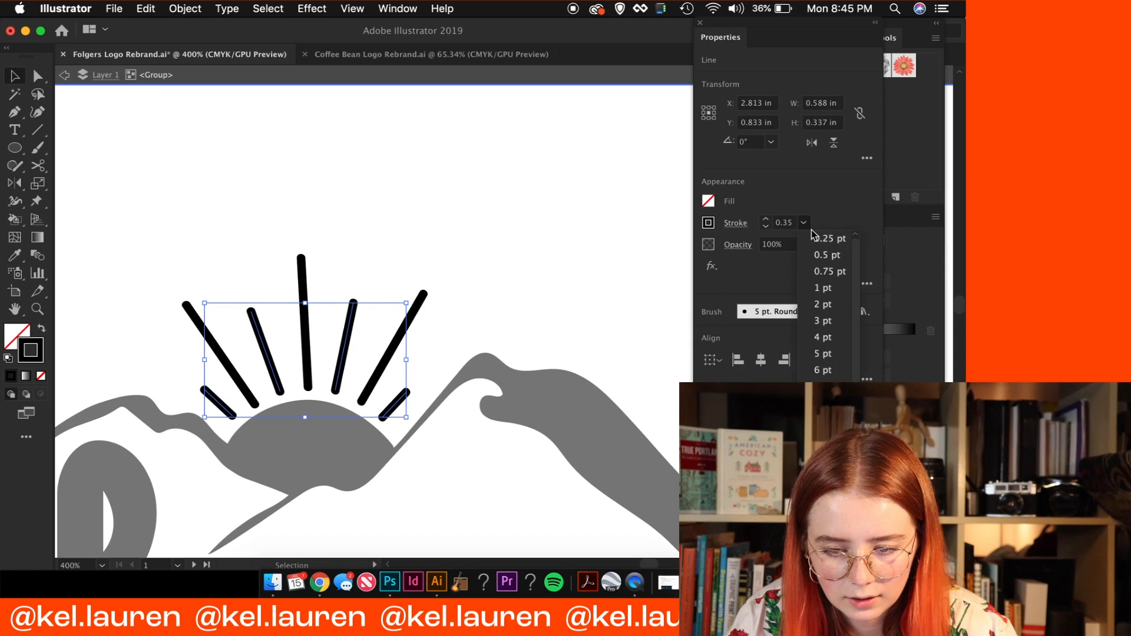
left_click(838, 241)
double_click(550, 211)
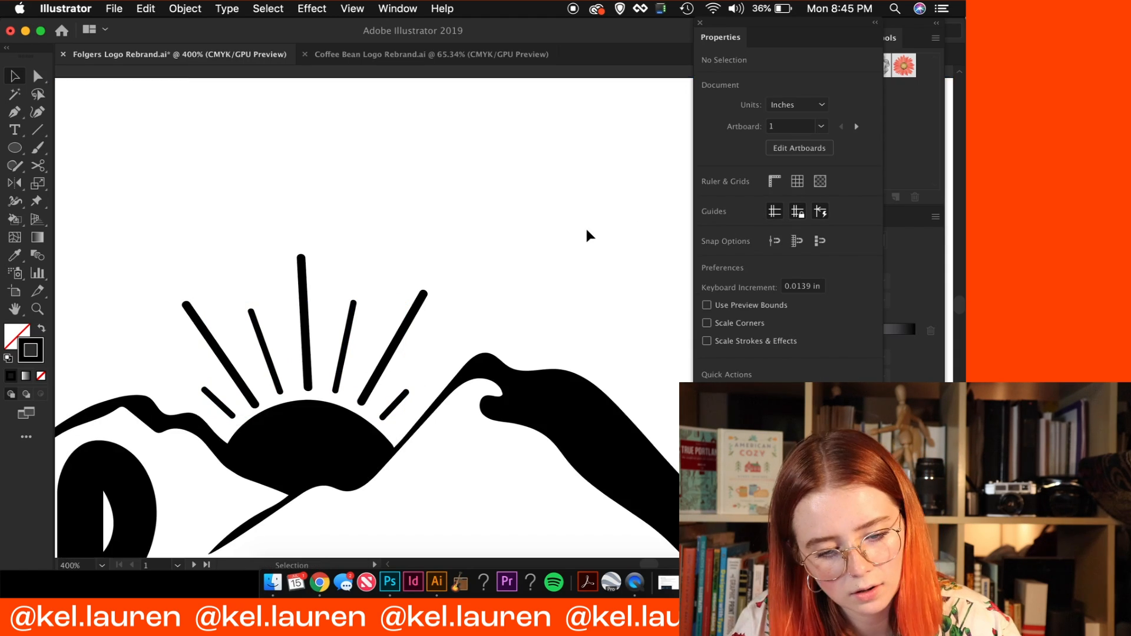
Check the logo with its mixed-weight rays in the full artboard view and at actual size
key("super+0")
key("super+minus")
key("super+1")
left_click_drag(588, 235, 576, 346)
mouse_move(520, 409)
left_mouse_down()
mouse_move(518, 384)
mouse_move(509, 397)
left_mouse_up()
key("super+z")
Adjust the outer ends of the longer rays with Direct Selection and compare the finished fan with the original logo
double_click(518, 393)
key("super+plus")
key("super+plus")
key("super+plus")
left_click_drag(59, 94, 323, 174)
key("a")
left_click_drag(219, 267, 270, 280)
left_click_drag(343, 265, 341, 274)
left_click_drag(304, 231, 305, 244)
left_click_drag(396, 258, 387, 272)
left_click(426, 279)
key("super+minus")
key("super+minus")
key("super+minus")
key("super+minus")
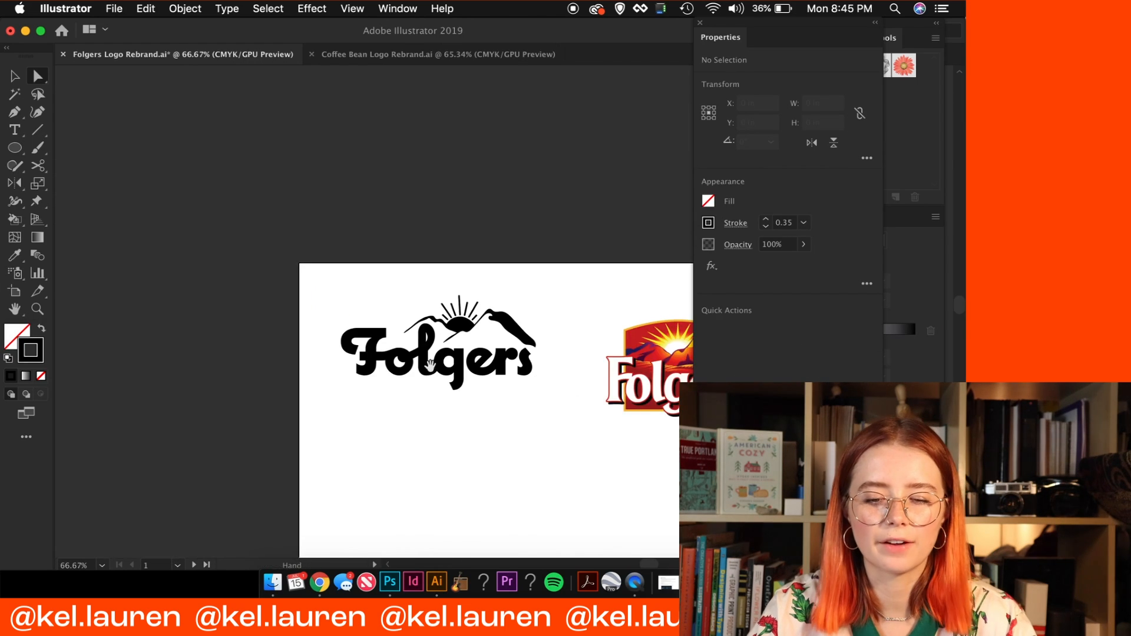
left_click_drag(430, 366, 362, 321)
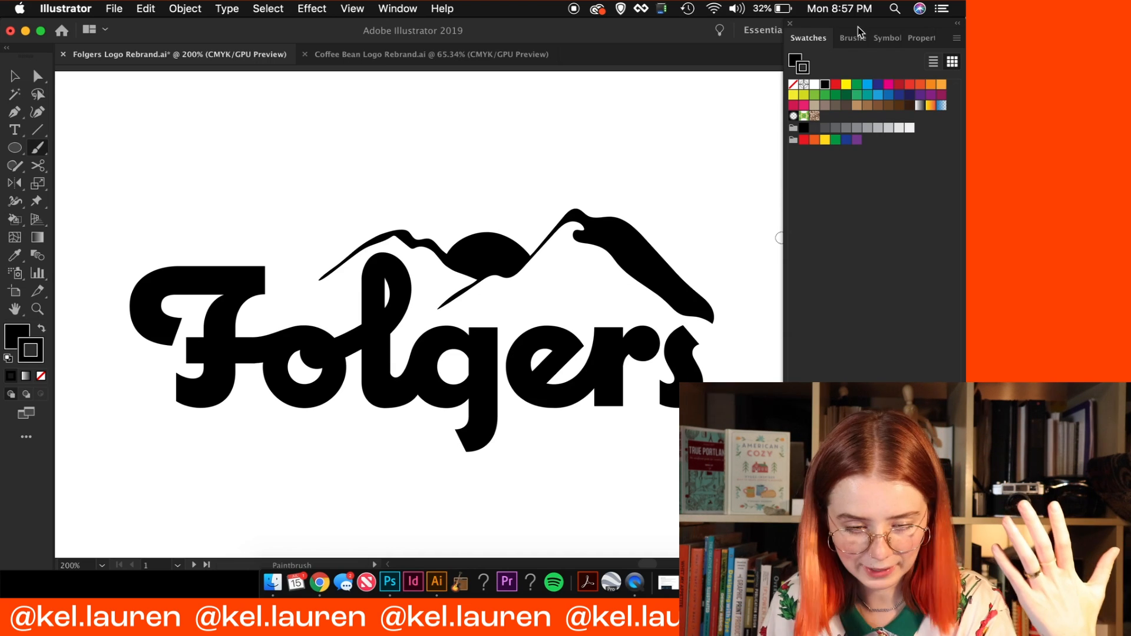
Create two squares side by side below the wordmark and fill the first with the red sampled from the original Folgers logo
scroll(530, 294, "down", 3)
scroll(531, 295, "right", 2)
key("m")
mouse_move(218, 416)
left_mouse_down()
mouse_move(297, 478)
mouse_move(307, 503)
left_mouse_up()
key("v")
left_click_drag(302, 413, 342, 448)
key("a")
key("super+minus")
left_click_drag(537, 329, 341, 443)
key("i")
left_click(723, 248)
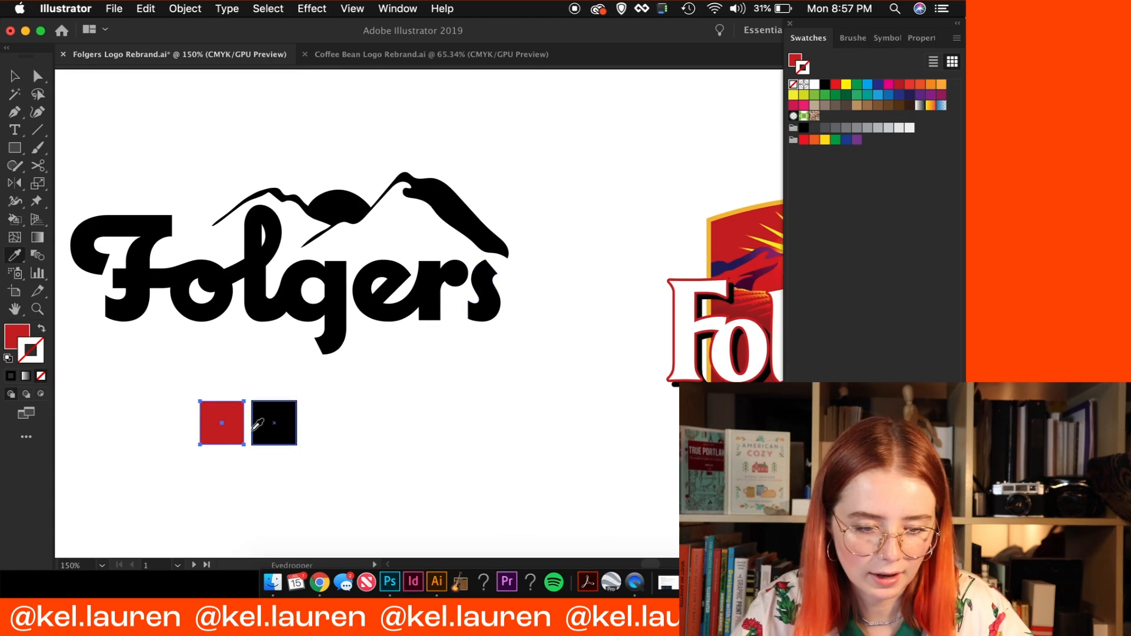
Fill the second square with the same sampled red and place it directly against the first for comparison
key("v")
left_click(330, 435)
left_click(294, 428)
key("super+plus")
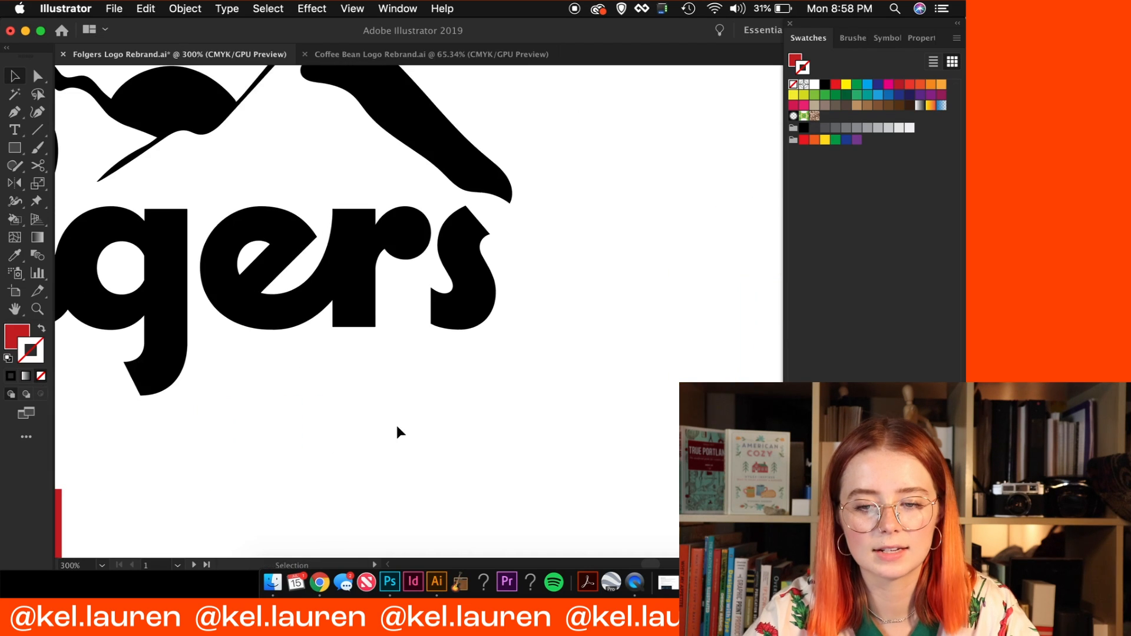
key("space")
left_click_drag(400, 357, 677, 266)
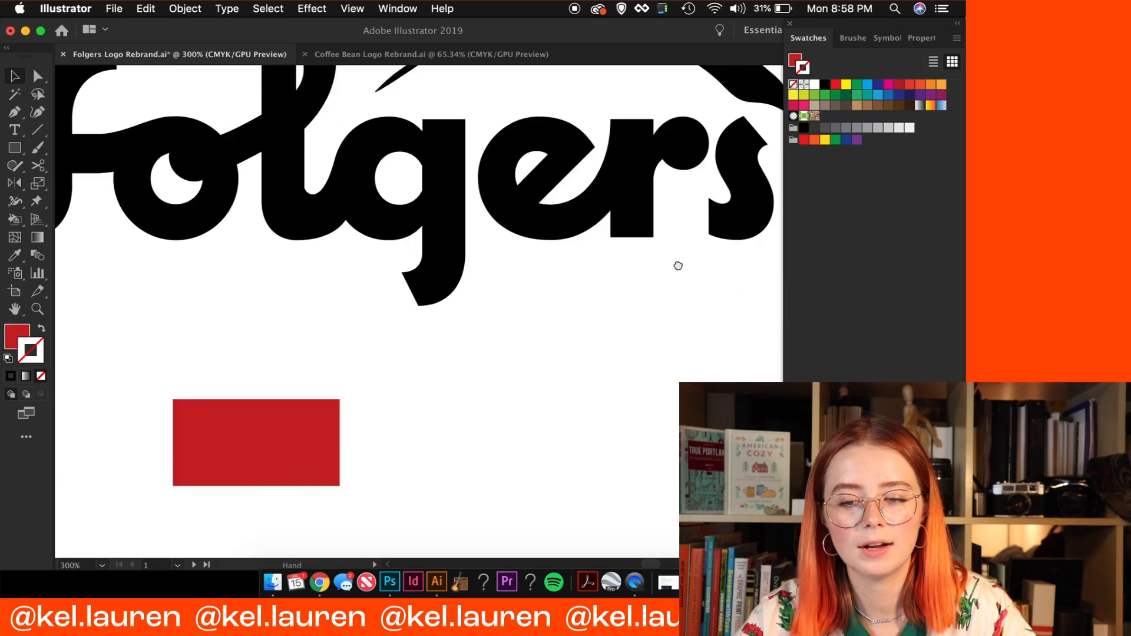
left_click_drag(430, 327, 526, 286)
Try a brighter orange-red fill on the second square while the document is in CMYK
left_click(426, 400)
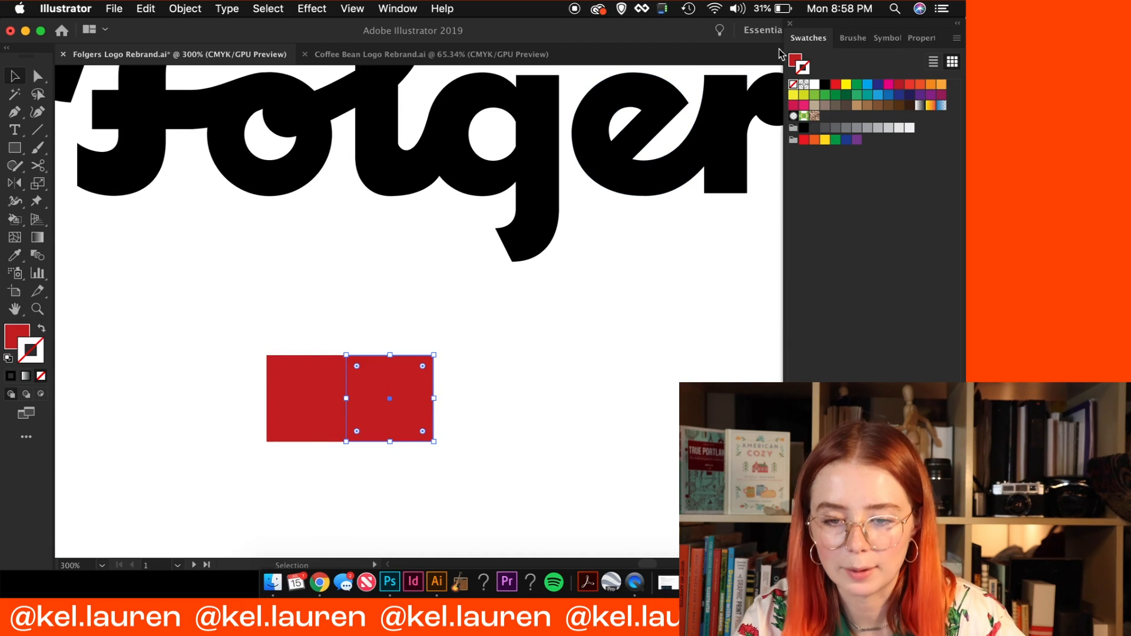
double_click(796, 61)
left_click_drag(755, 98, 753, 90)
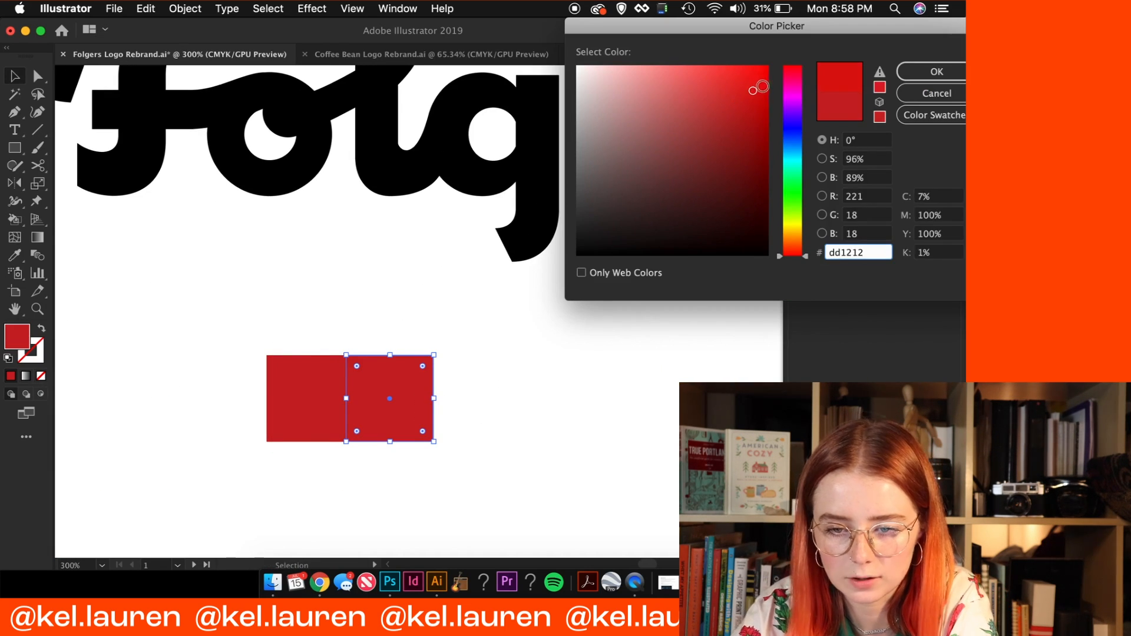
left_click(806, 250)
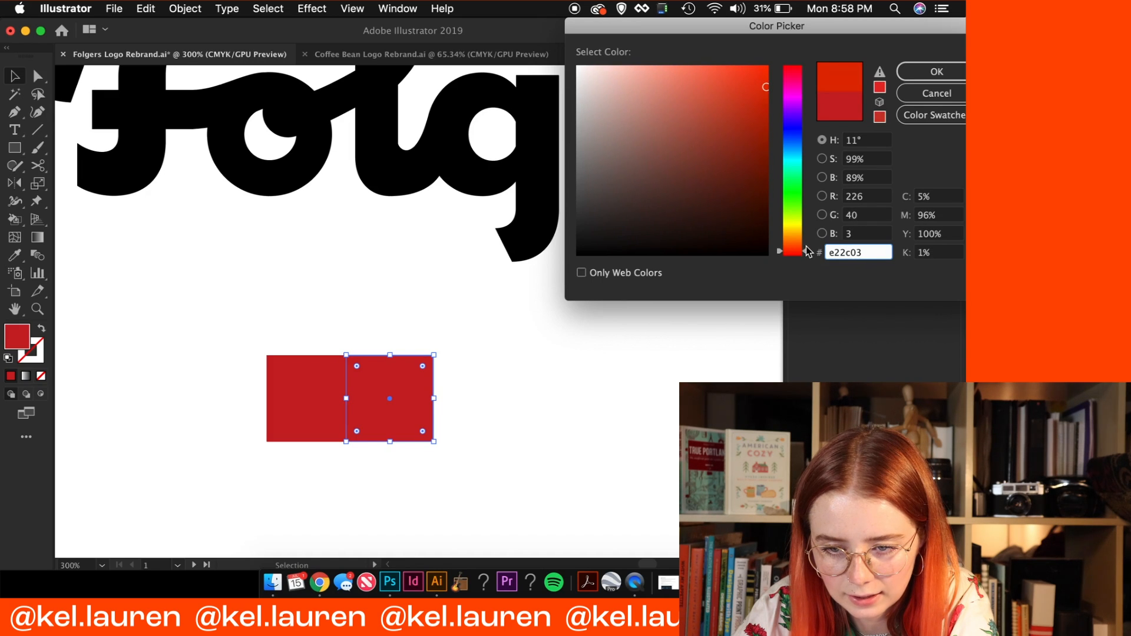
key("Return")
Switch the document's colour mode to RGB
left_click(114, 8)
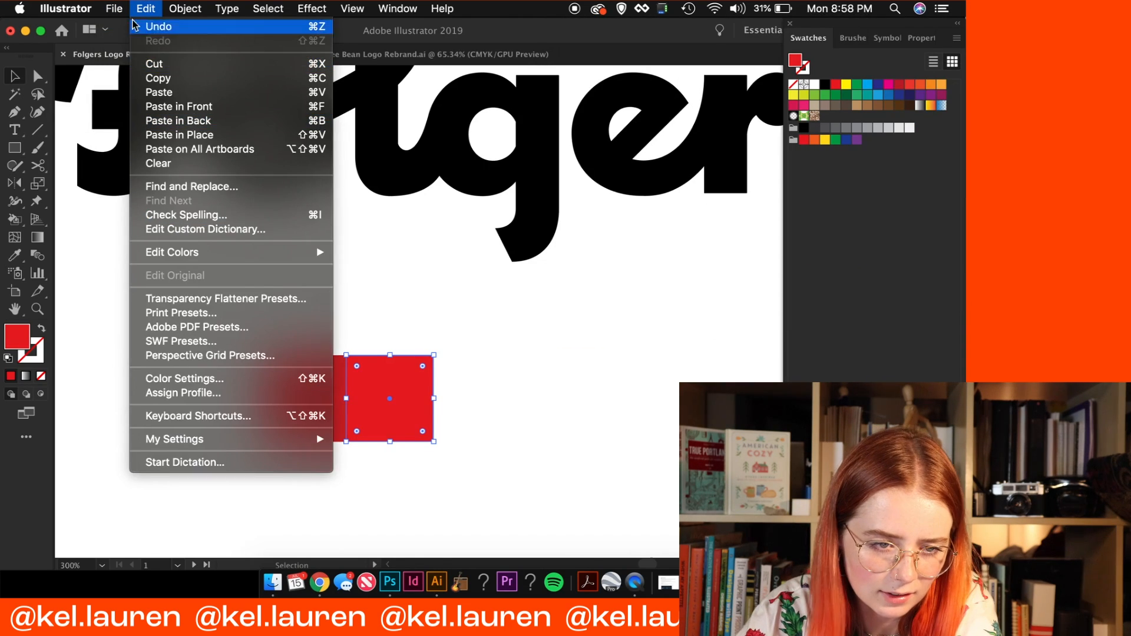
mouse_move(244, 343)
left_click(328, 355)
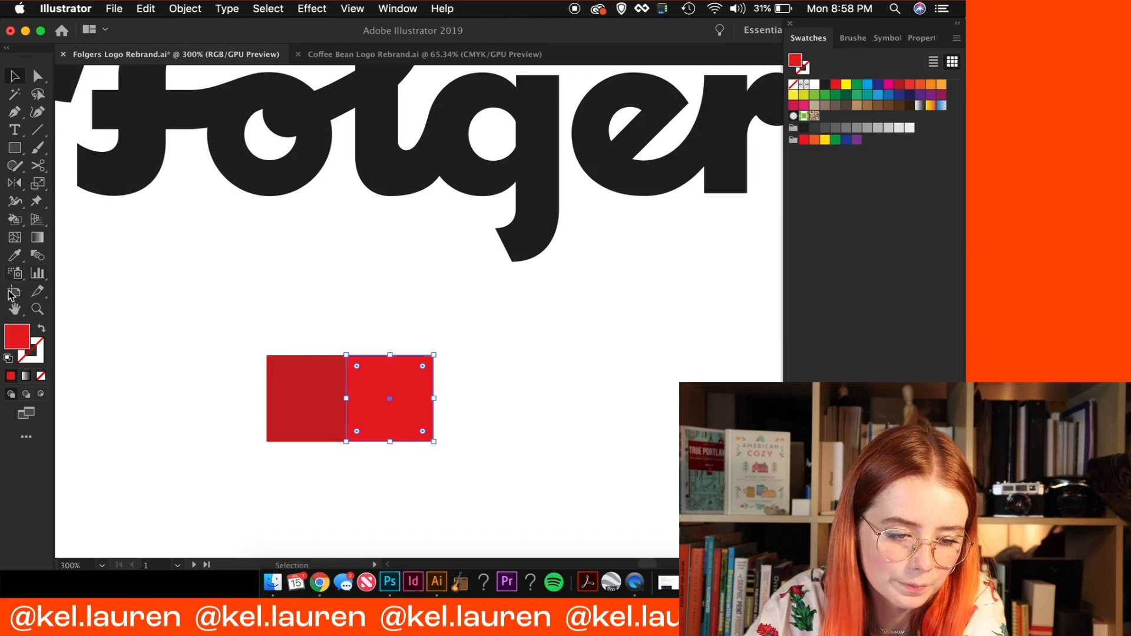
Change the second square's fill to a more saturated, slightly orange red and deselect it
double_click(17, 335)
left_click_drag(793, 252, 794, 276)
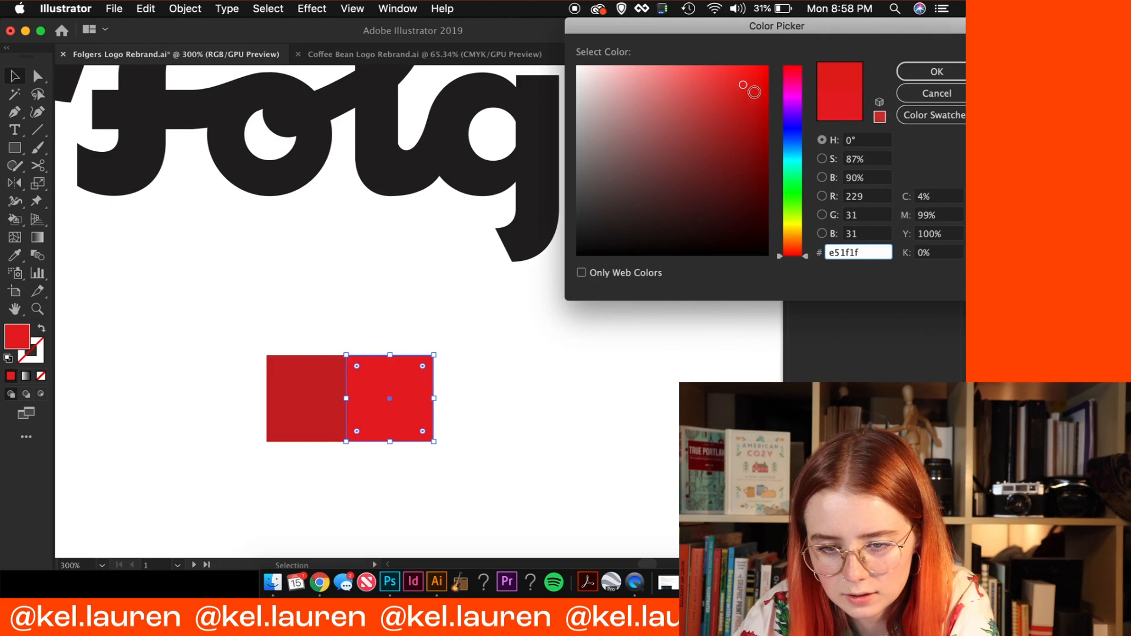
left_click_drag(755, 96, 766, 85)
left_click_drag(809, 255, 807, 255)
key("Return")
left_click(627, 381)
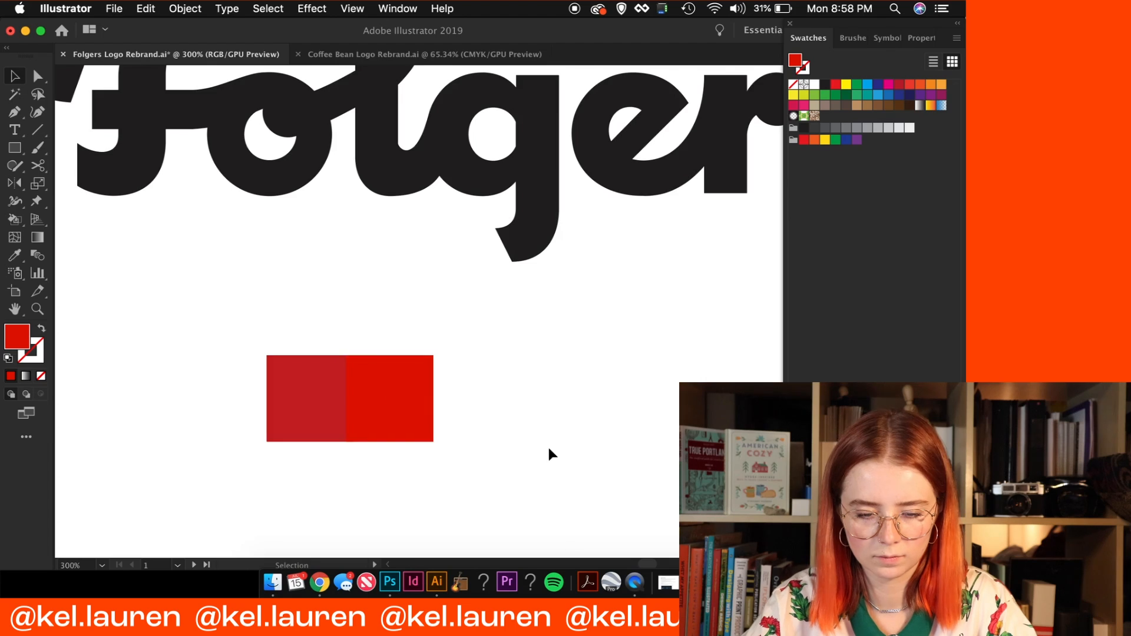
Save the document and change the second square's fill to the brighter red ef0b00, leaving it deselected
scroll(550, 454, "up", 3)
key("super+s")
left_click(411, 489)
double_click(795, 60)
left_click(767, 82)
key("Return")
left_click(531, 529)
key("super+minus")
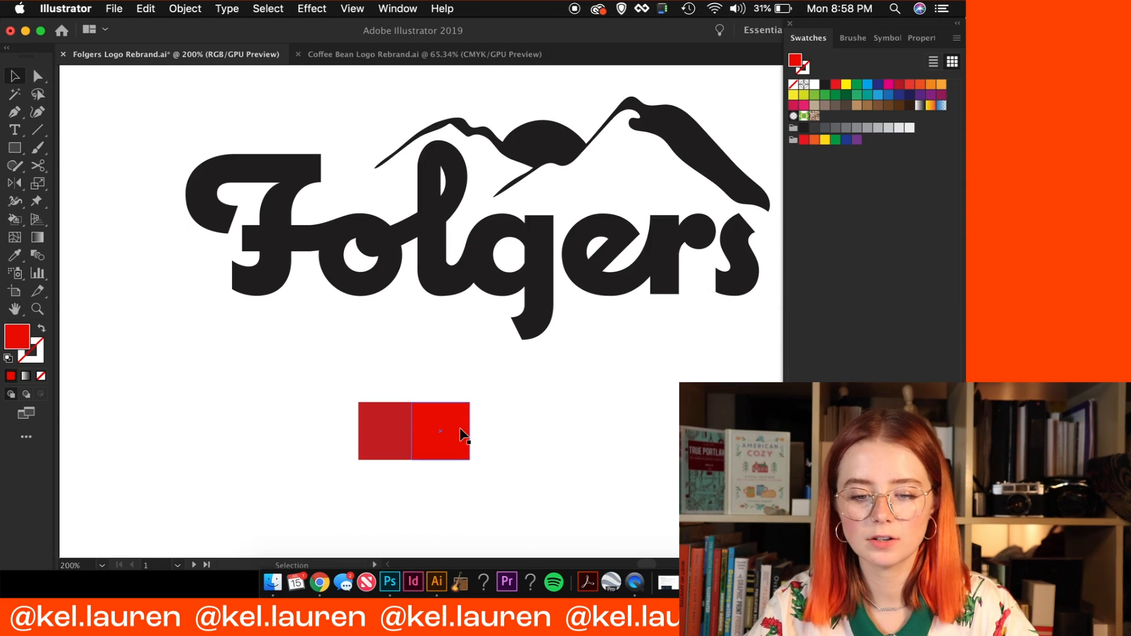
Remove the original dull red square and duplicate the bright red one into a two-by-two grid
left_click(384, 458)
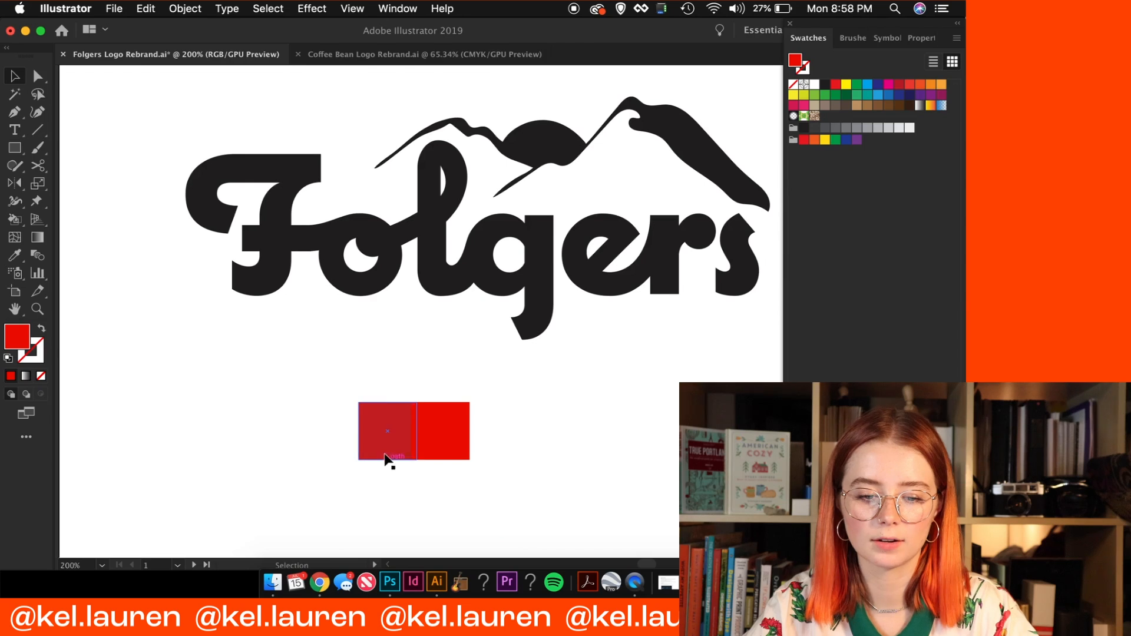
left_click_drag(466, 425, 531, 426)
left_click(445, 415, "shift")
left_click_drag(444, 414, 445, 480)
left_click(560, 437)
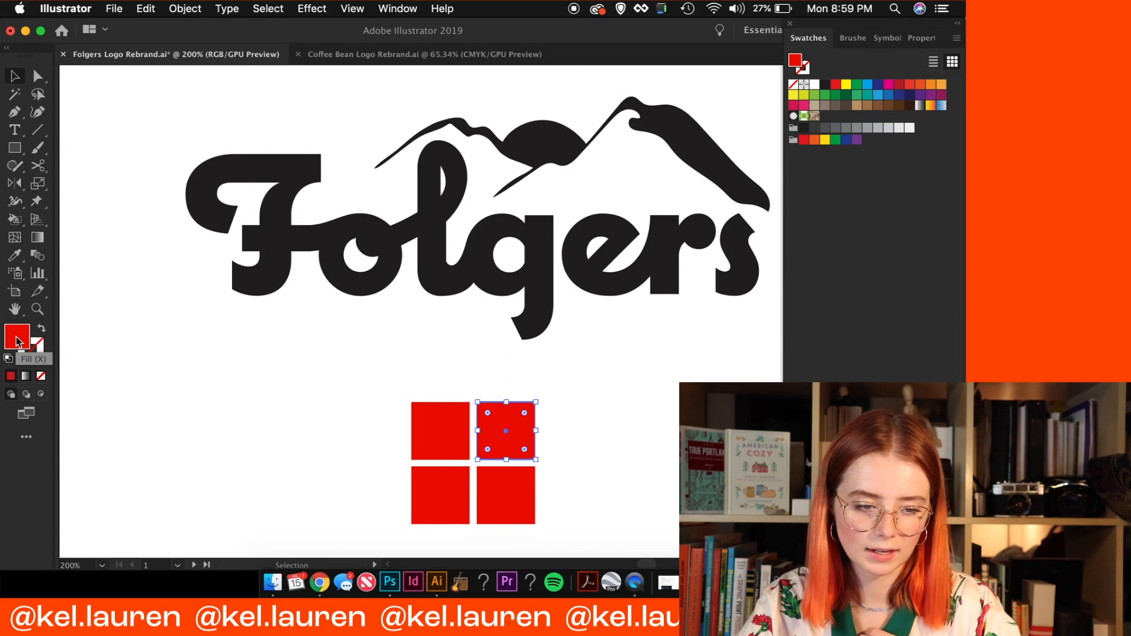
Fill the upper-right square with the gold sampled from the original logo's border
double_click(17, 342)
left_click(936, 96)
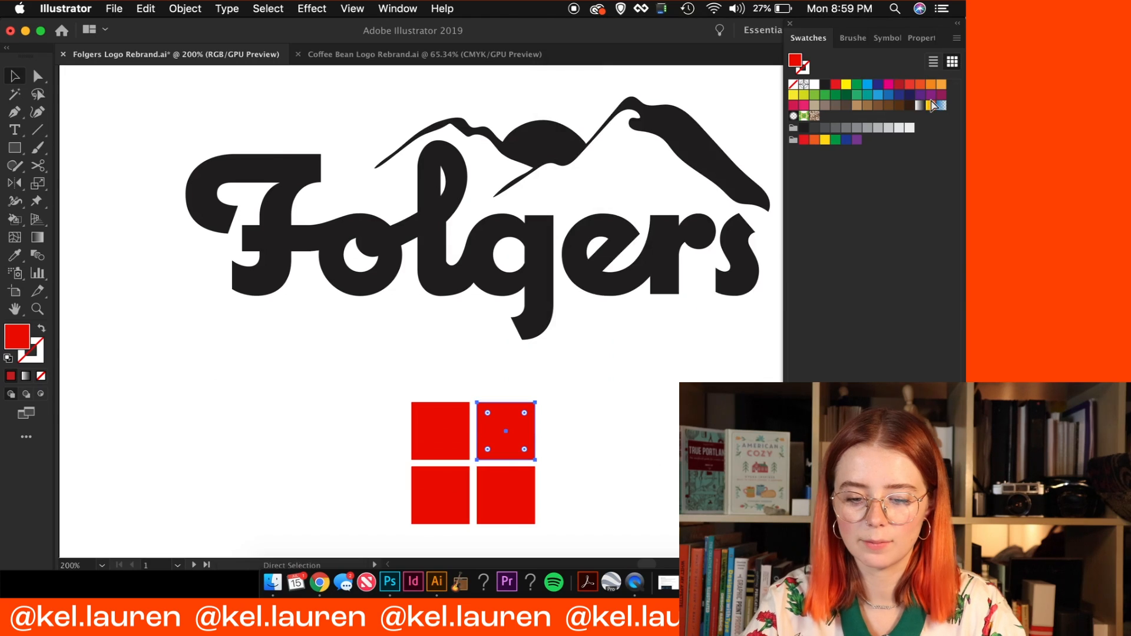
key("super+minus")
scroll(621, 210, "right", 4)
scroll(622, 211, "up", 2)
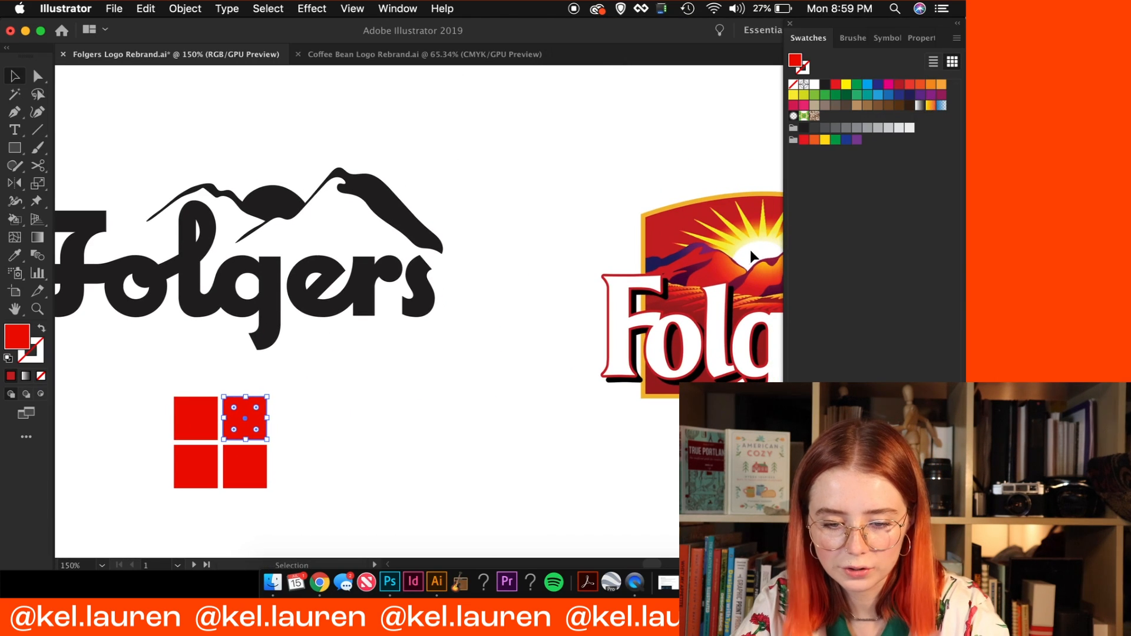
key("i")
left_click(643, 230)
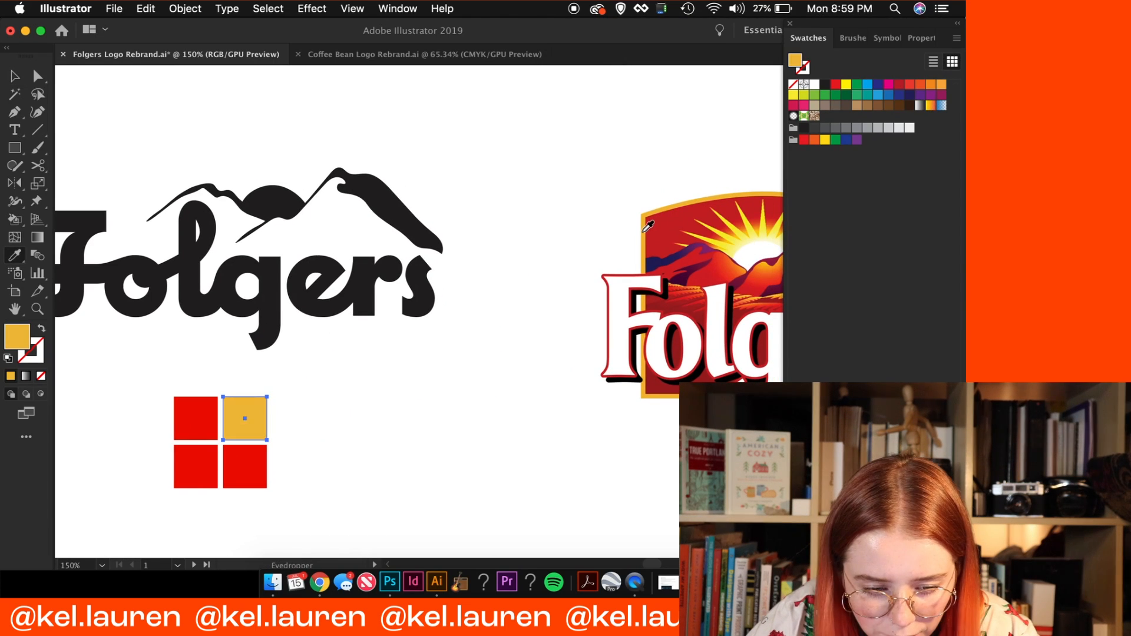
Try yellow and orange samples from the original logo's sun rays on the gold square and undo them
left_click(743, 236)
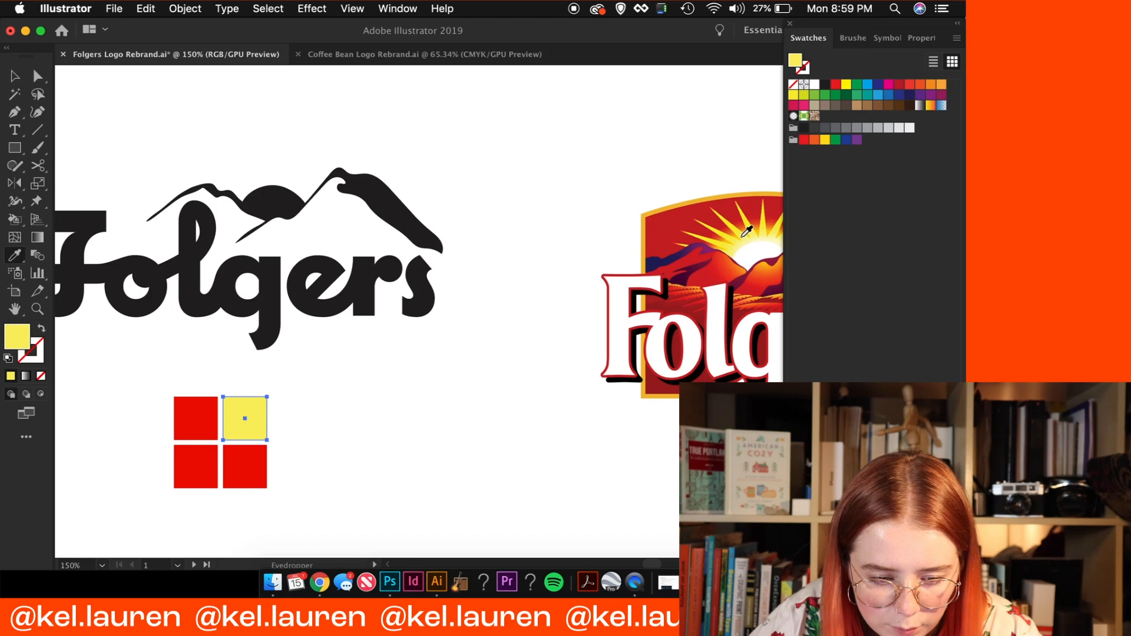
left_click(732, 226)
left_click(725, 239)
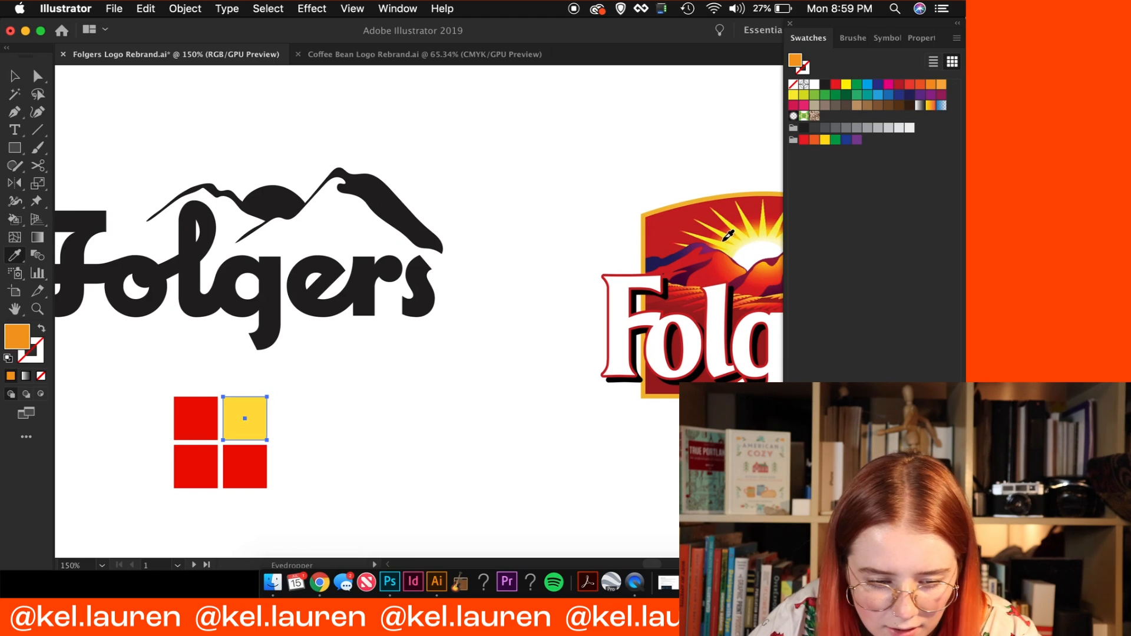
key("super+z")
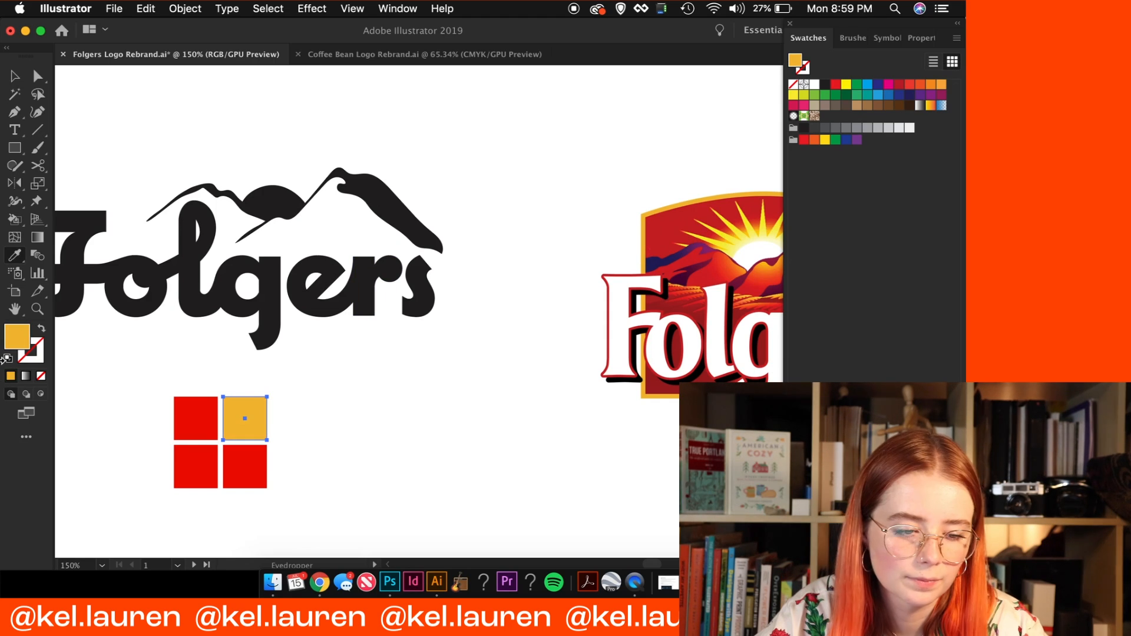
Change the gold square's fill to a saturated orange, first f29b00 and finally ef9900
double_click(23, 332)
left_click_drag(808, 234, 808, 236)
left_click_drag(765, 84, 772, 74)
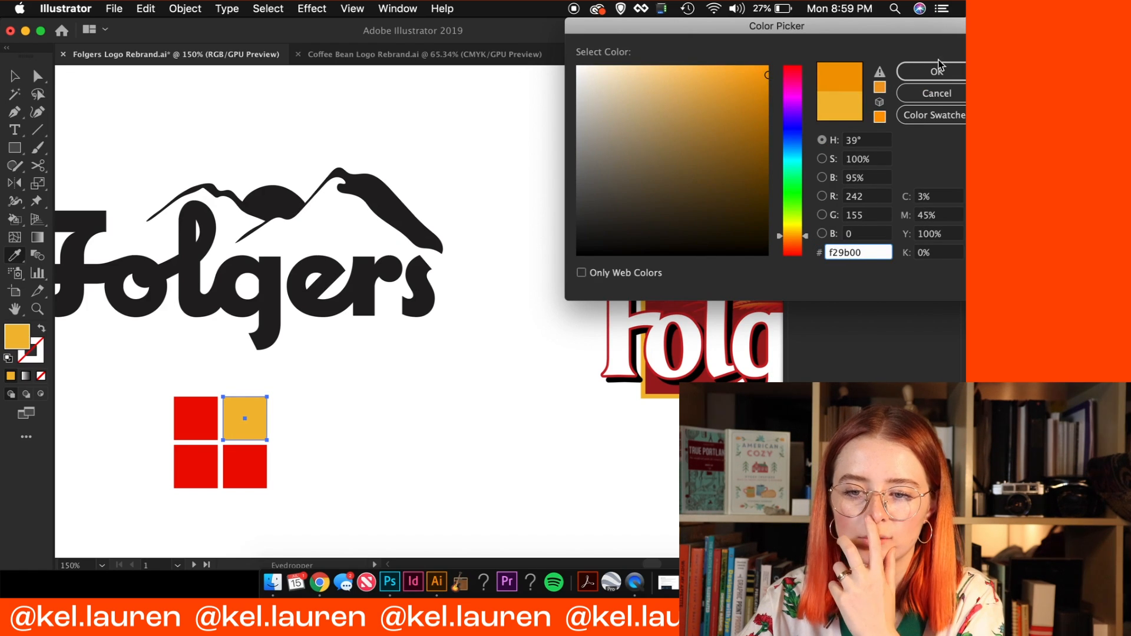
left_click(937, 71)
key("v")
left_click_drag(301, 400, 260, 412)
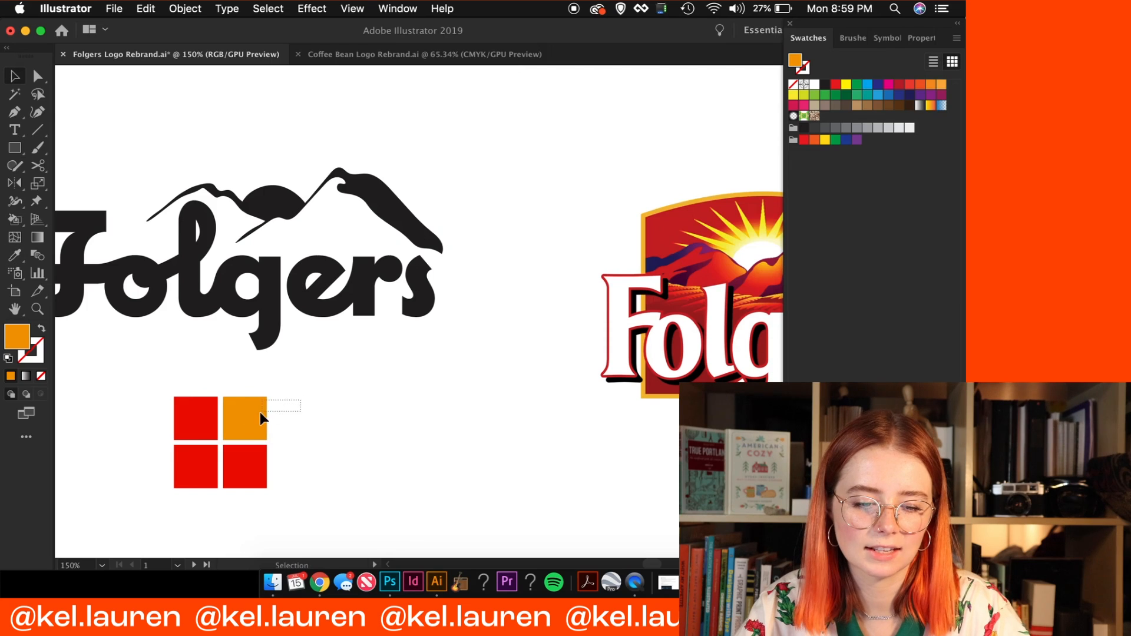
double_click(23, 335)
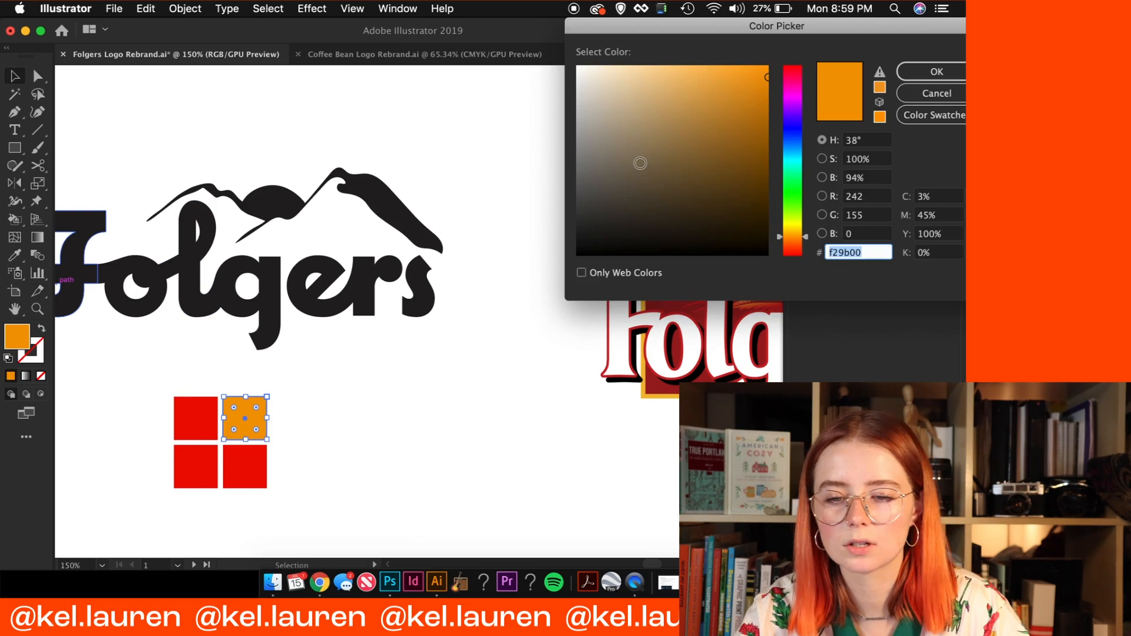
type("ef9900")
left_click(927, 79)
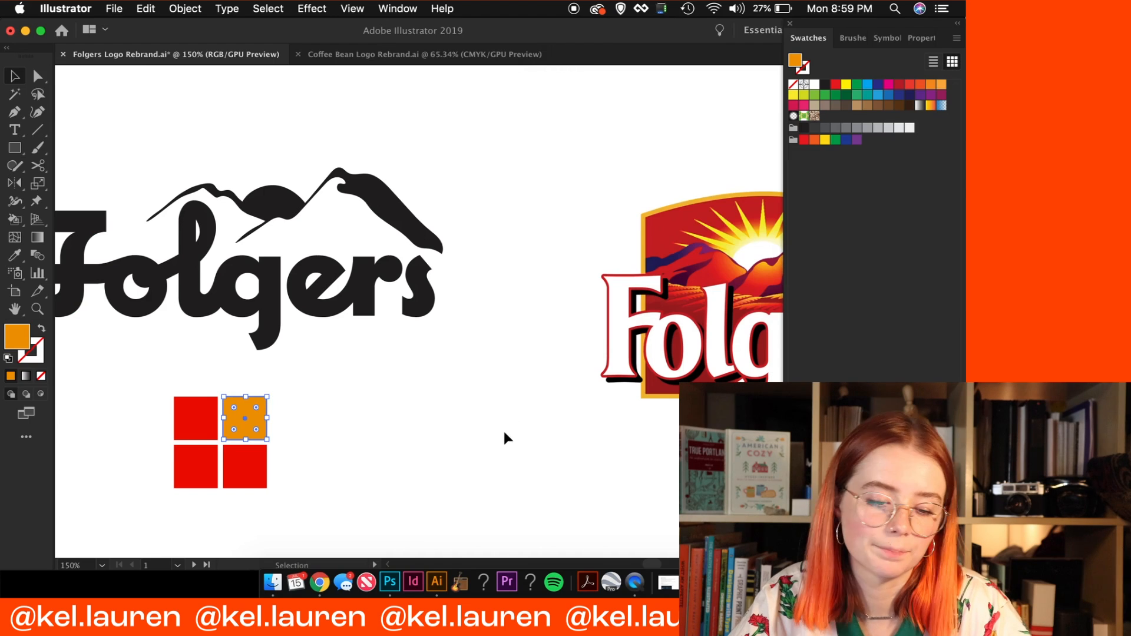
Fill the lower-left square with a pale warm beige
scroll(404, 432, "left", 2)
left_click(228, 463)
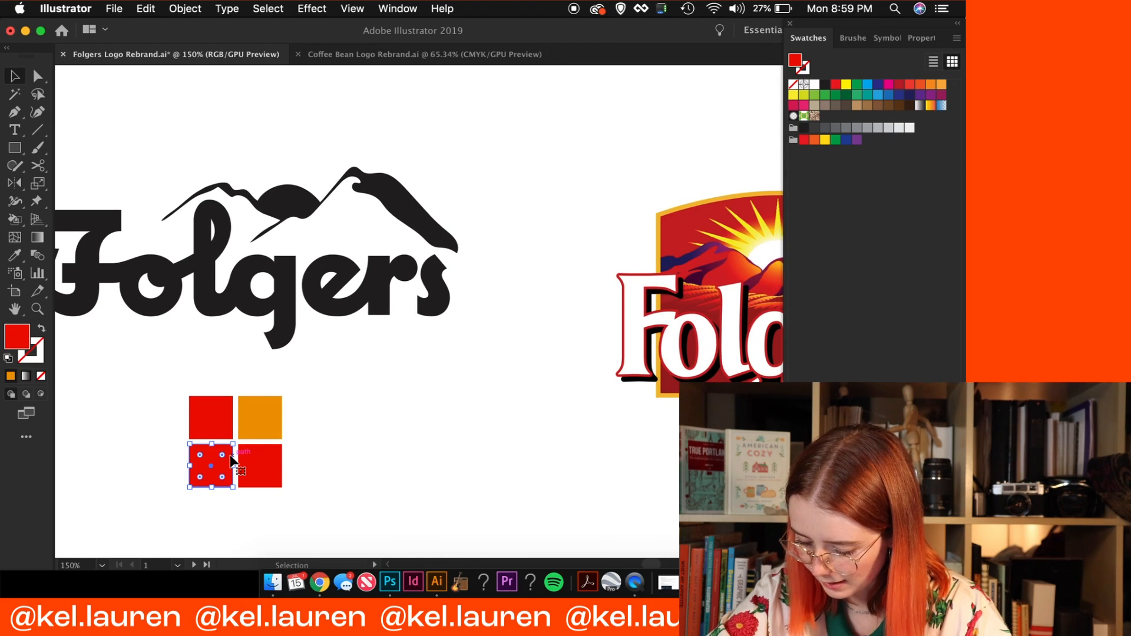
scroll(425, 352, "right", 8)
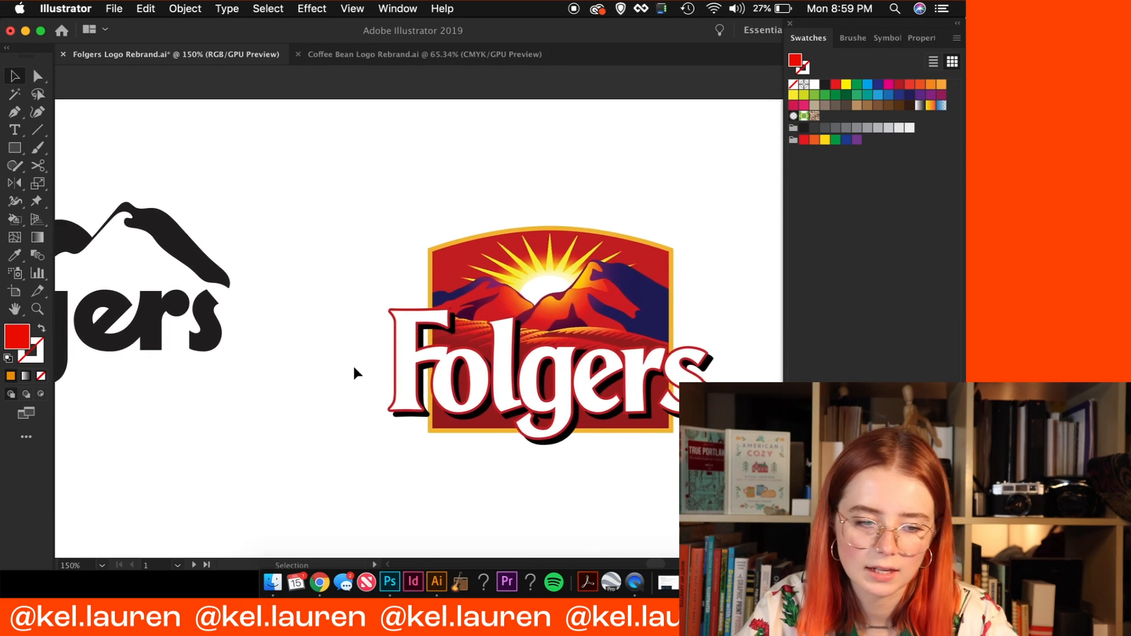
scroll(354, 373, "left", 9)
double_click(24, 339)
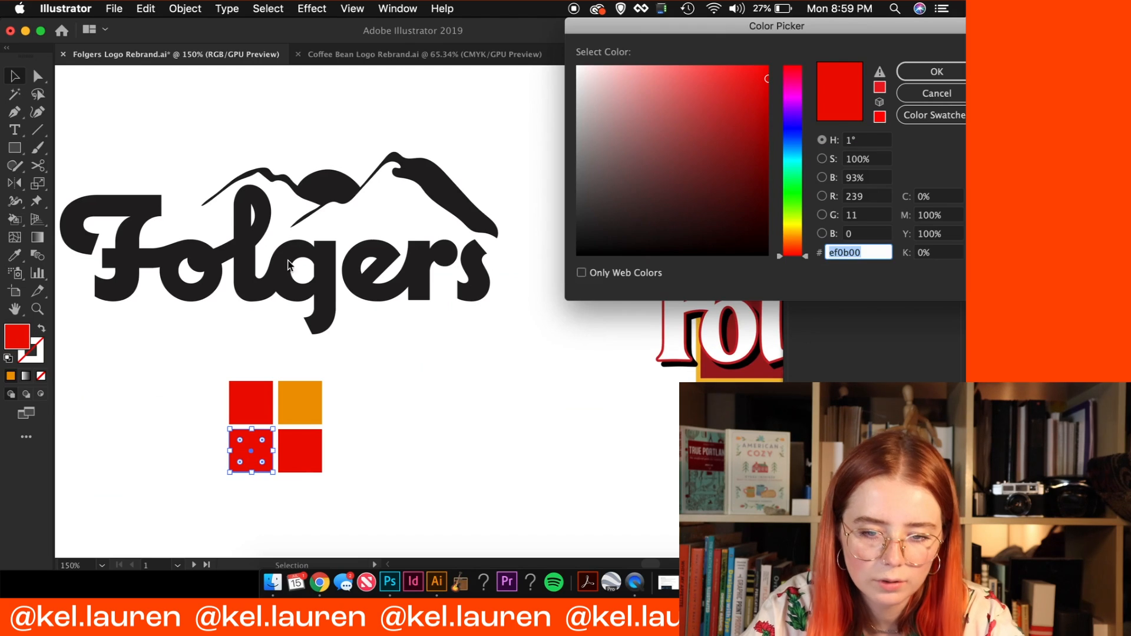
left_click(795, 241)
left_click(599, 72)
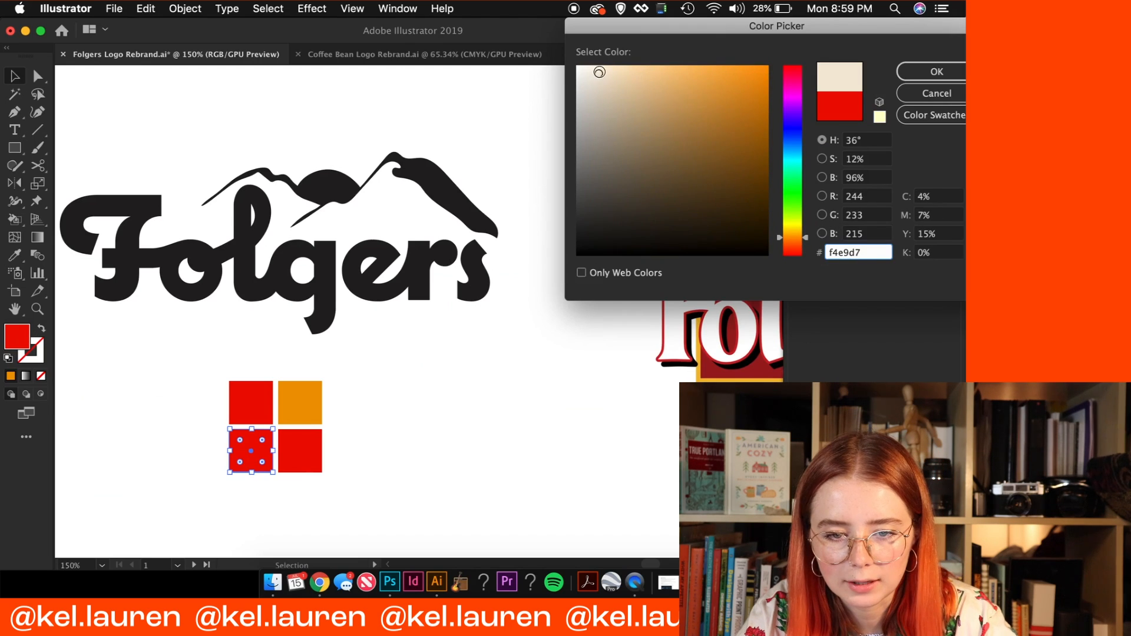
left_click_drag(808, 238, 808, 231)
key("Return")
Fill the lower-right square with the dark navy sampled from the original logo's mountains
left_click(300, 451)
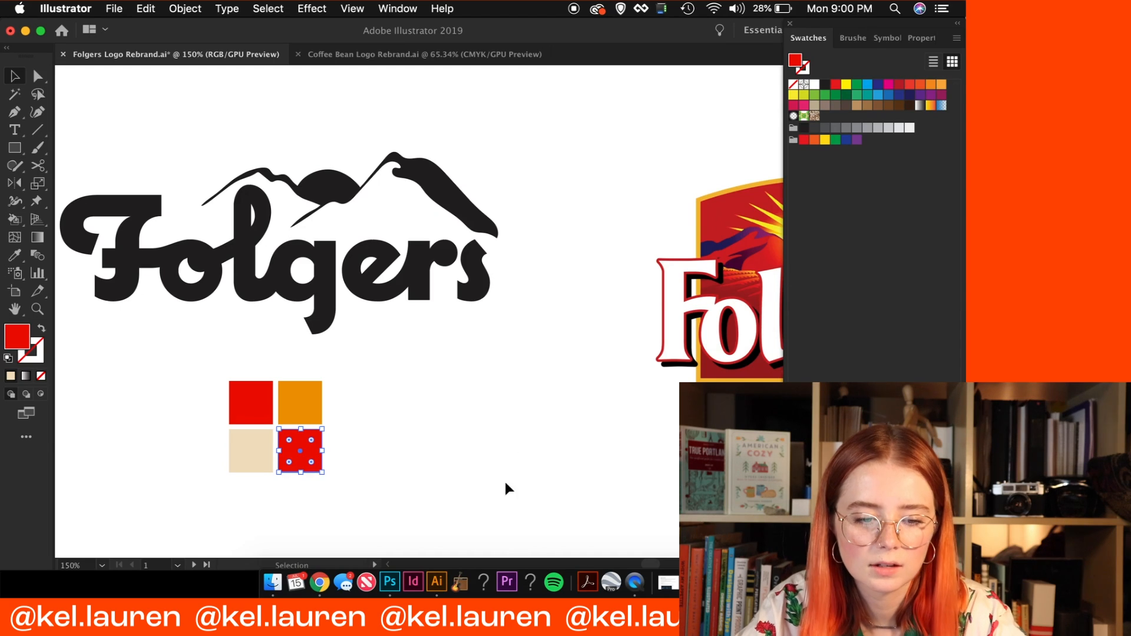
double_click(17, 337)
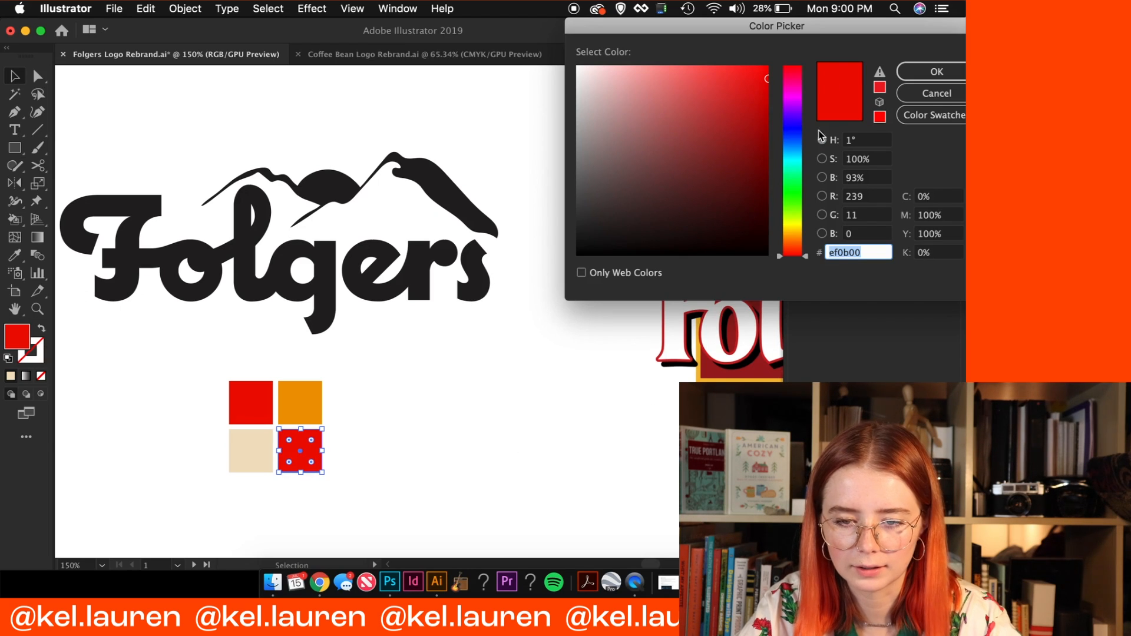
left_click(930, 93)
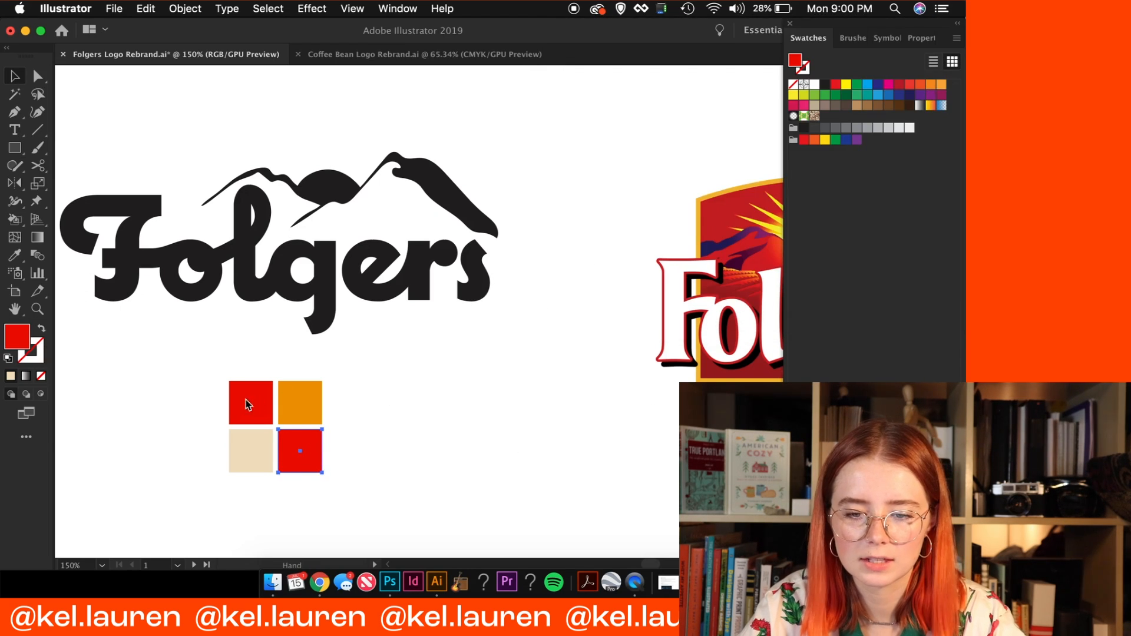
left_click_drag(546, 416, 290, 436)
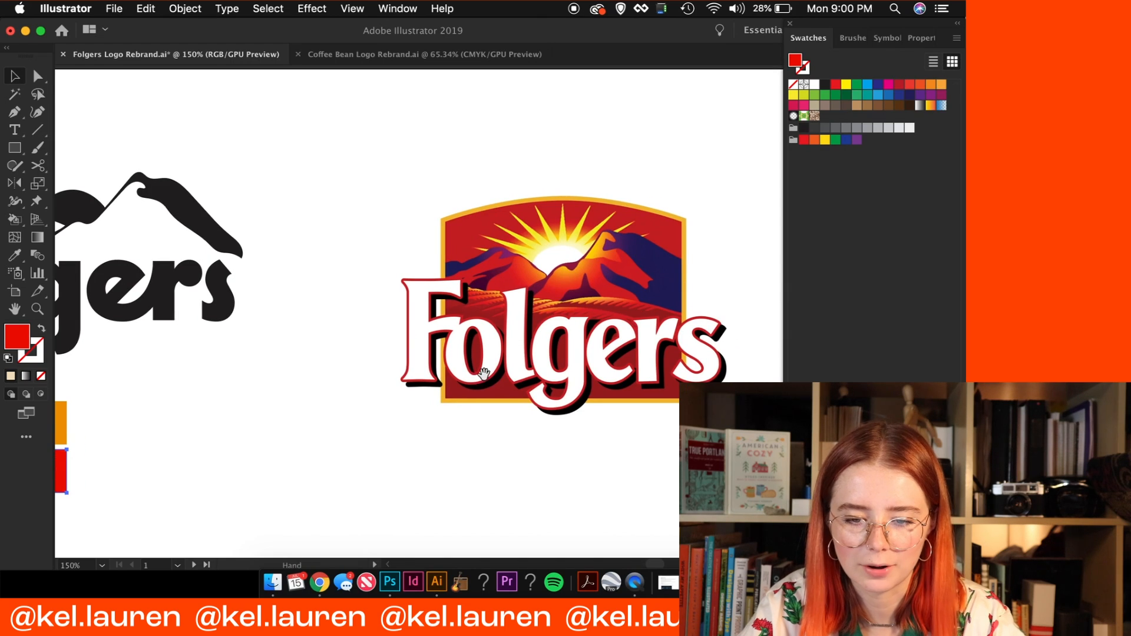
left_click_drag(483, 373, 514, 391)
key("i")
left_click(703, 283)
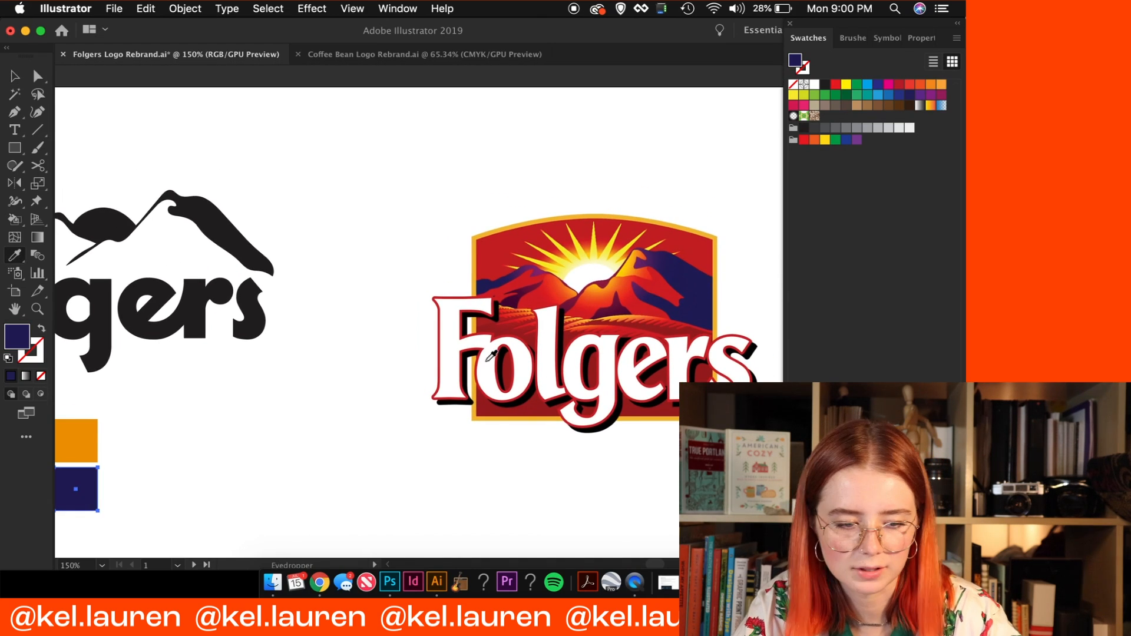
Shift the navy square's fill to the slightly more purple 301d5f
left_click_drag(333, 398, 488, 361)
left_click_drag(548, 311, 480, 354)
double_click(17, 337)
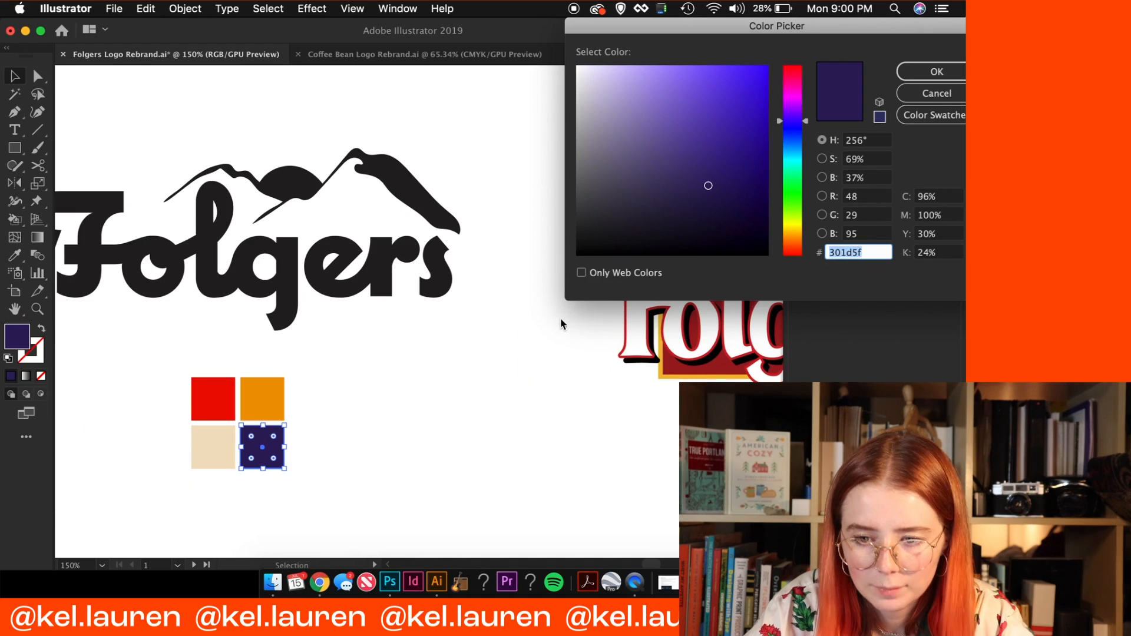
key("Return")
Change the orange square's fill to a brighter golden yellow and deselect it
left_click(262, 399)
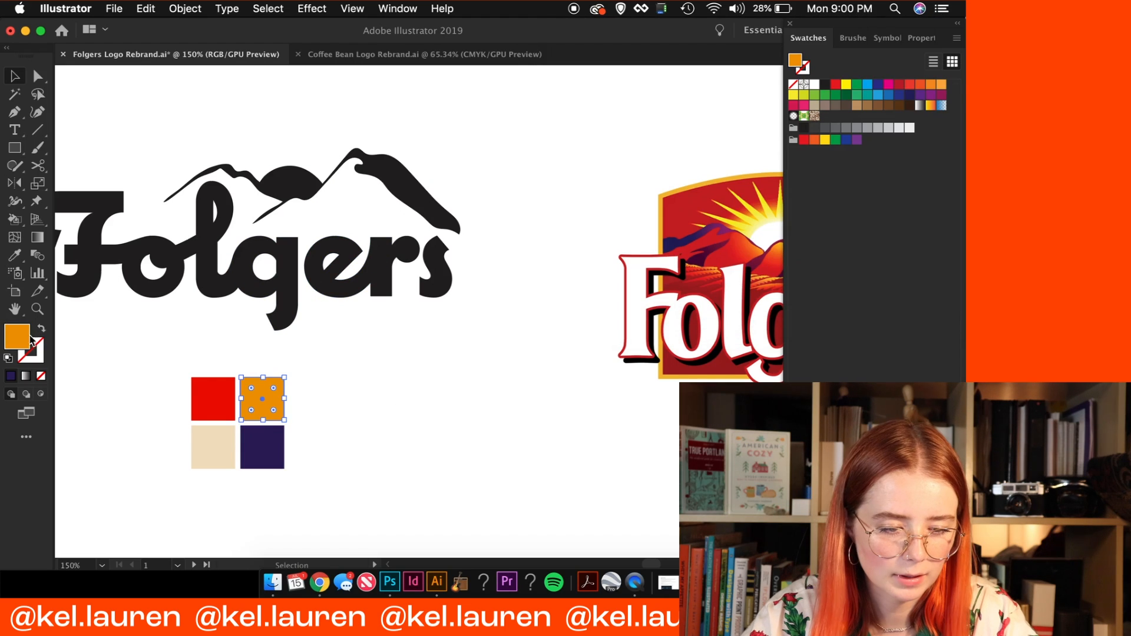
double_click(18, 336)
left_click(807, 234)
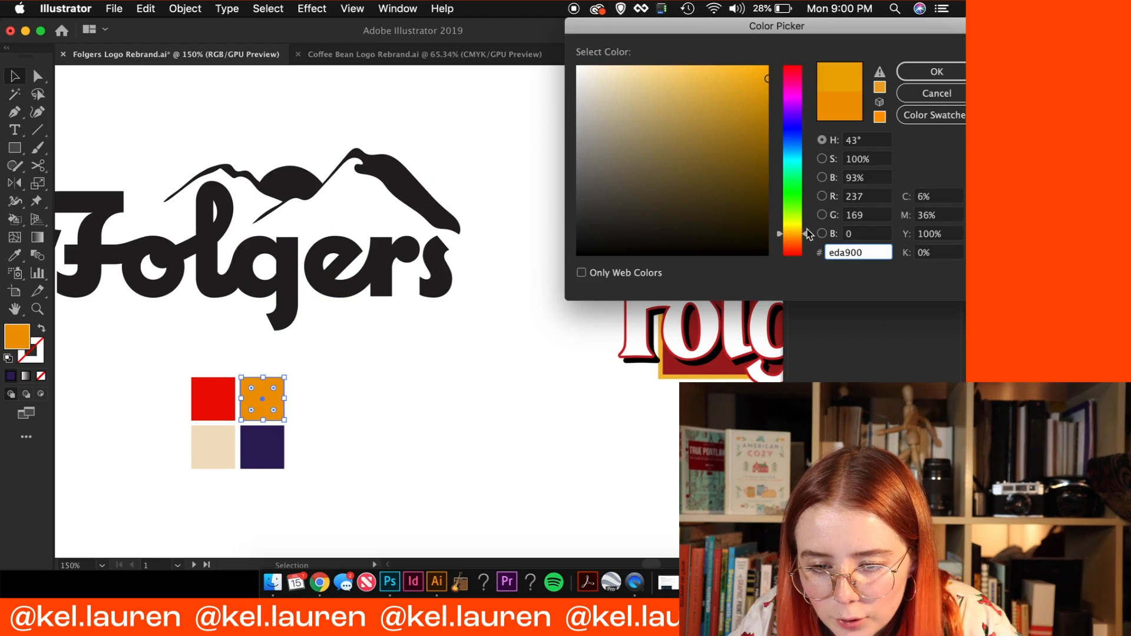
key("Return")
left_click(382, 478)
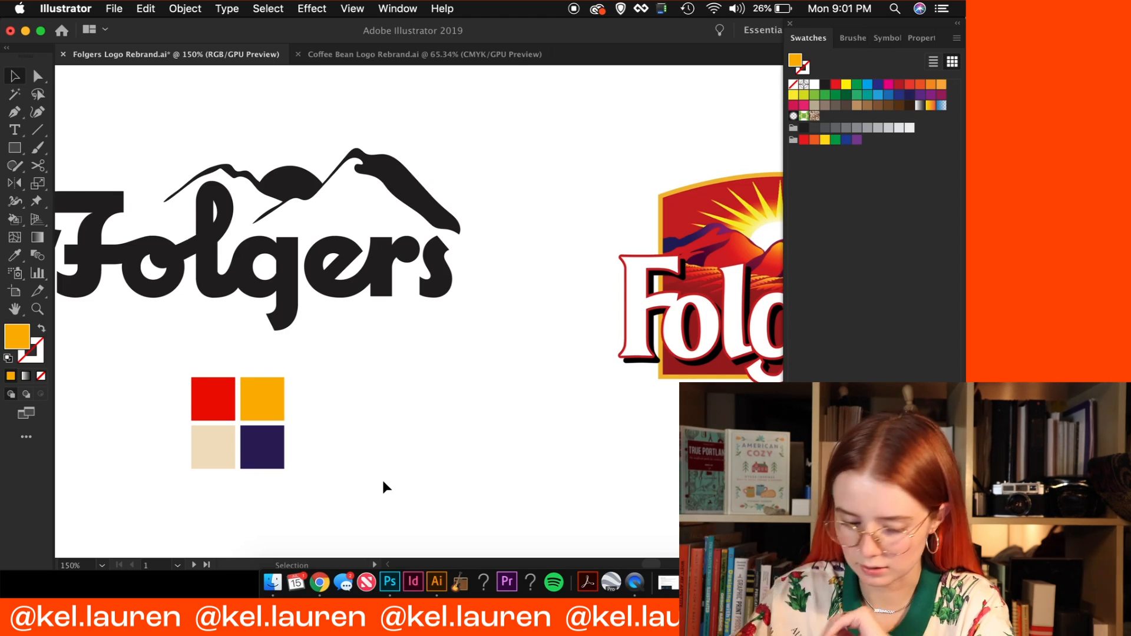
Check the Folgers logo image results in Chrome and return to the wordmark and palette in Illustrator
key("super+Tab")
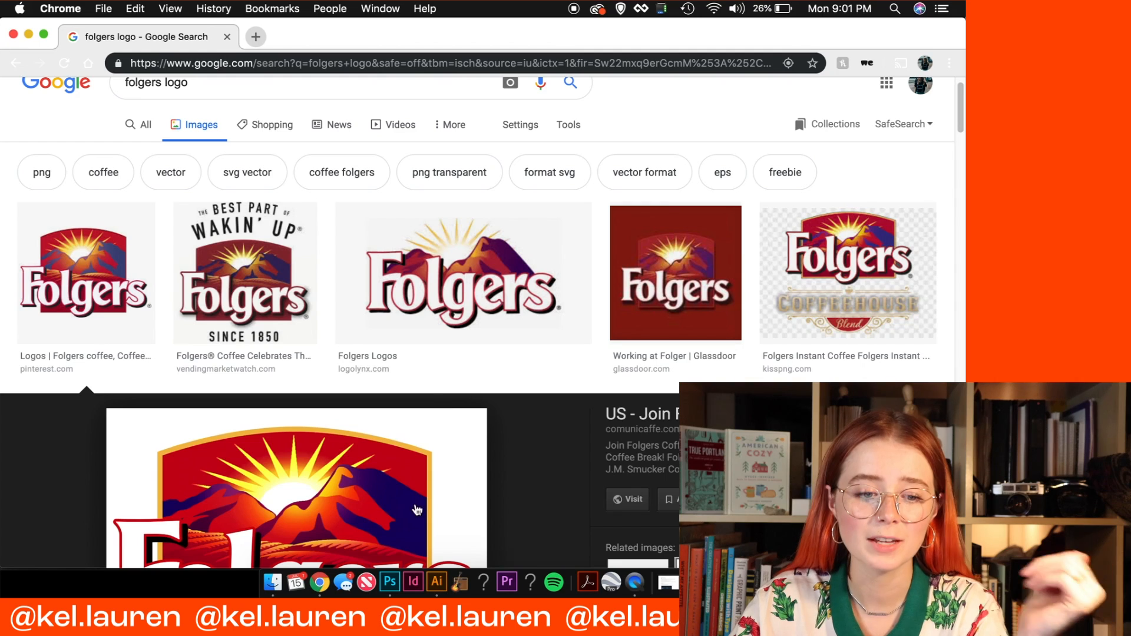
left_click(436, 583)
right_click(451, 408)
left_click(386, 409)
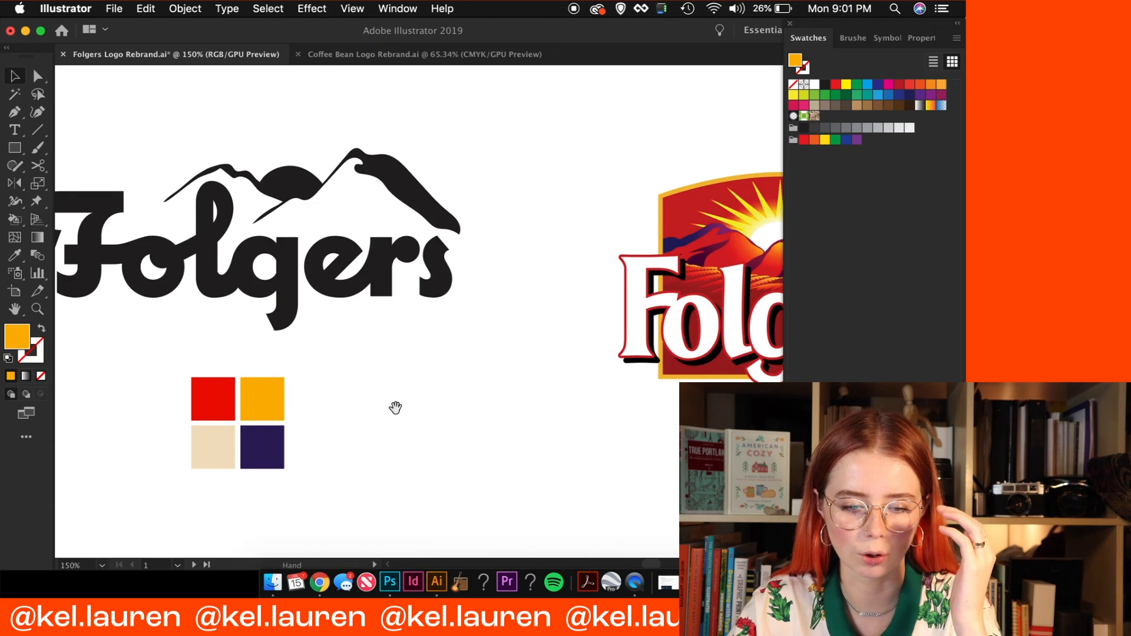
left_click_drag(395, 408, 543, 387)
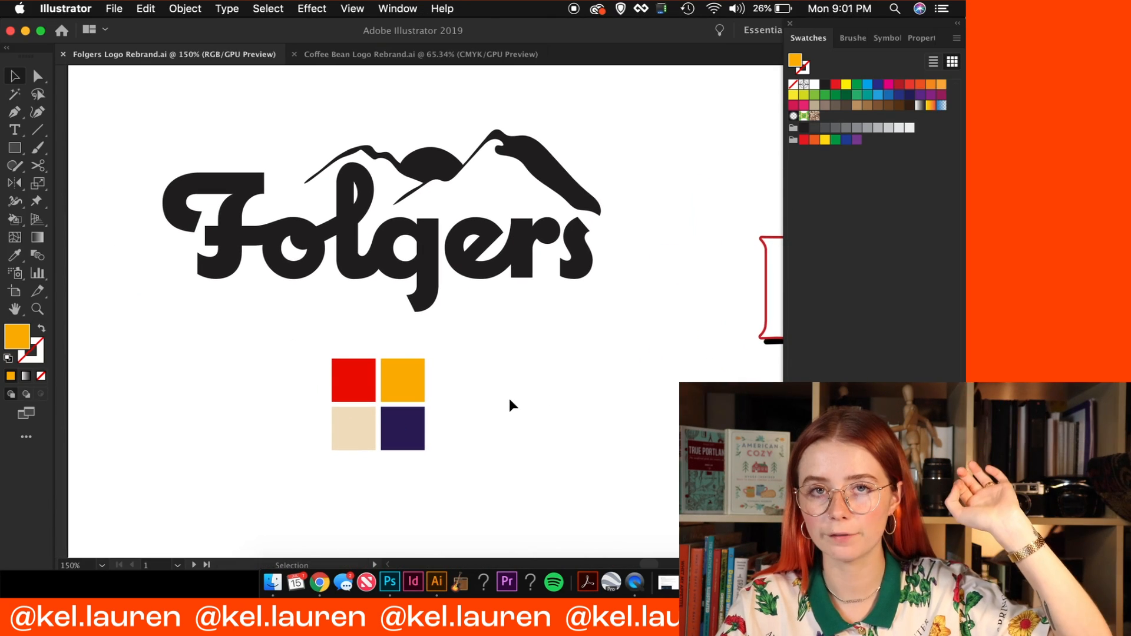
Duplicate the wordmark's F into the empty area beside and below the colour squares
left_click(231, 254)
left_click_drag(231, 255, 630, 511)
left_click(701, 524)
left_click_drag(713, 538, 454, 474)
left_click_drag(518, 421, 562, 416)
Try a copy of the larger mountain peak over the duplicated F and cut its path
left_click(357, 106)
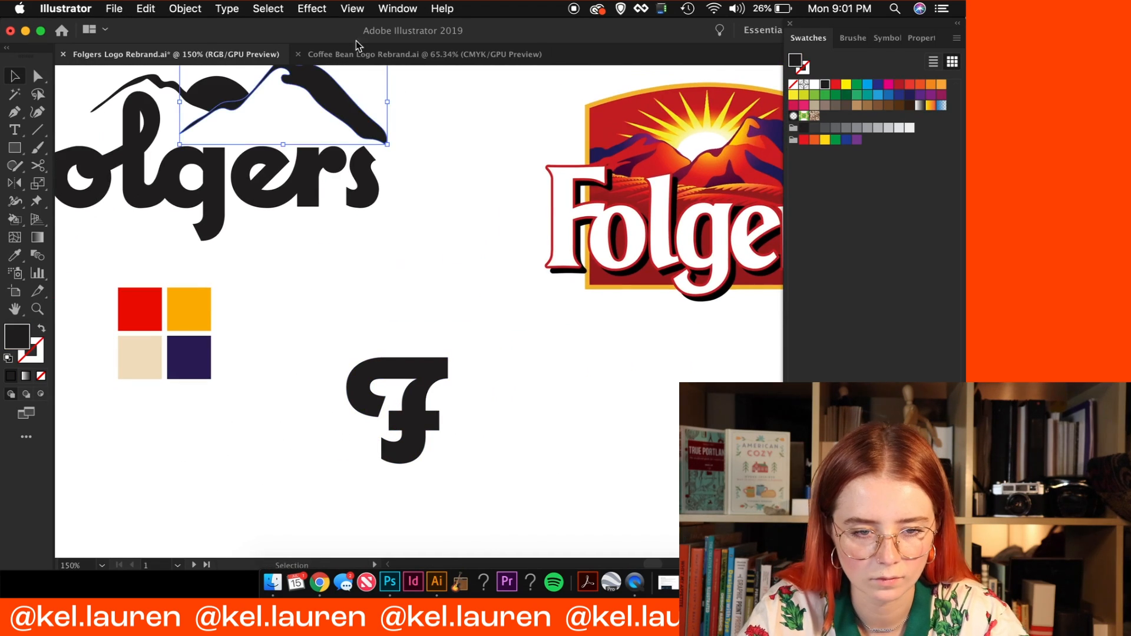
left_click_drag(357, 106, 484, 435)
double_click(433, 423)
key("c")
left_click(439, 430)
left_click(626, 323)
key("v")
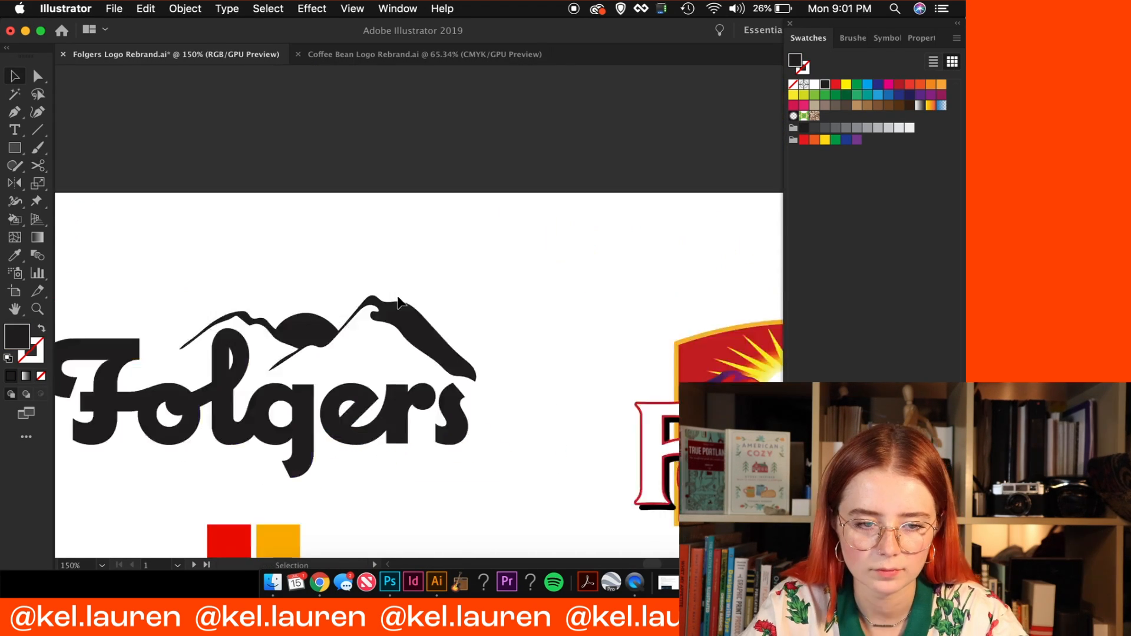
Try the spare sun-ray lines from above the artboard with the duplicated F, ungroup them and delete the selection
scroll(629, 175, "down", 5)
scroll(648, 436, "up", 5)
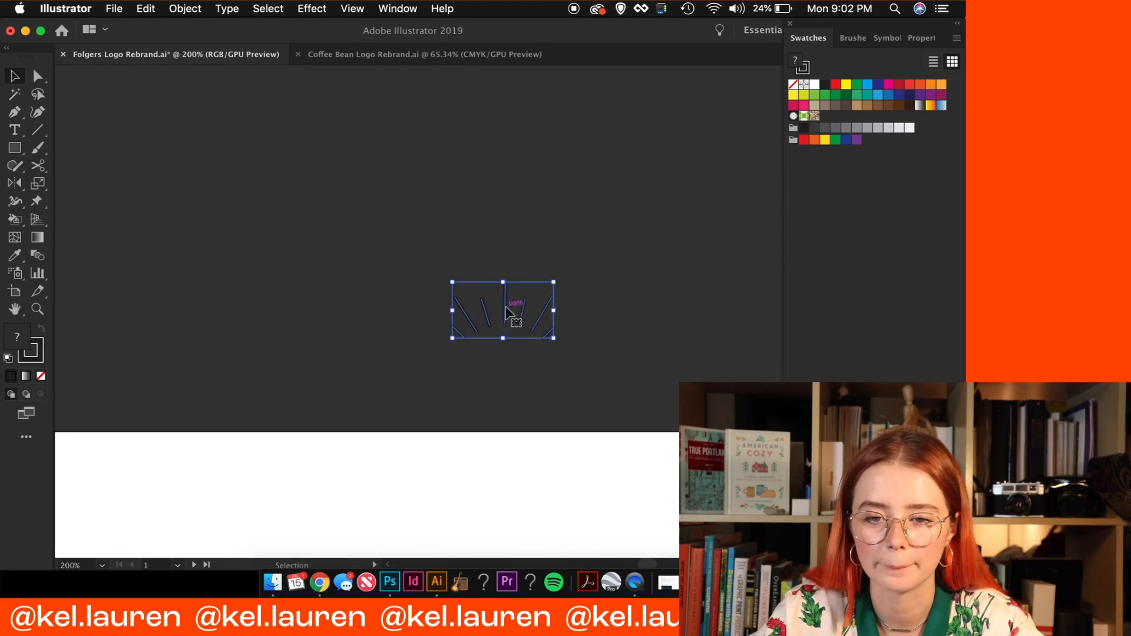
left_click(448, 98)
left_click_drag(448, 97, 629, 433)
left_click_drag(681, 486, 631, 470)
left_click_drag(605, 449, 599, 463)
key("super+shift+g")
left_click(596, 461)
key("Delete")
Duplicate the pair of offset black Fs into the empty space beside the original pair
left_click_drag(535, 437, 413, 462)
scroll(467, 483, "up", 3)
left_click(482, 305)
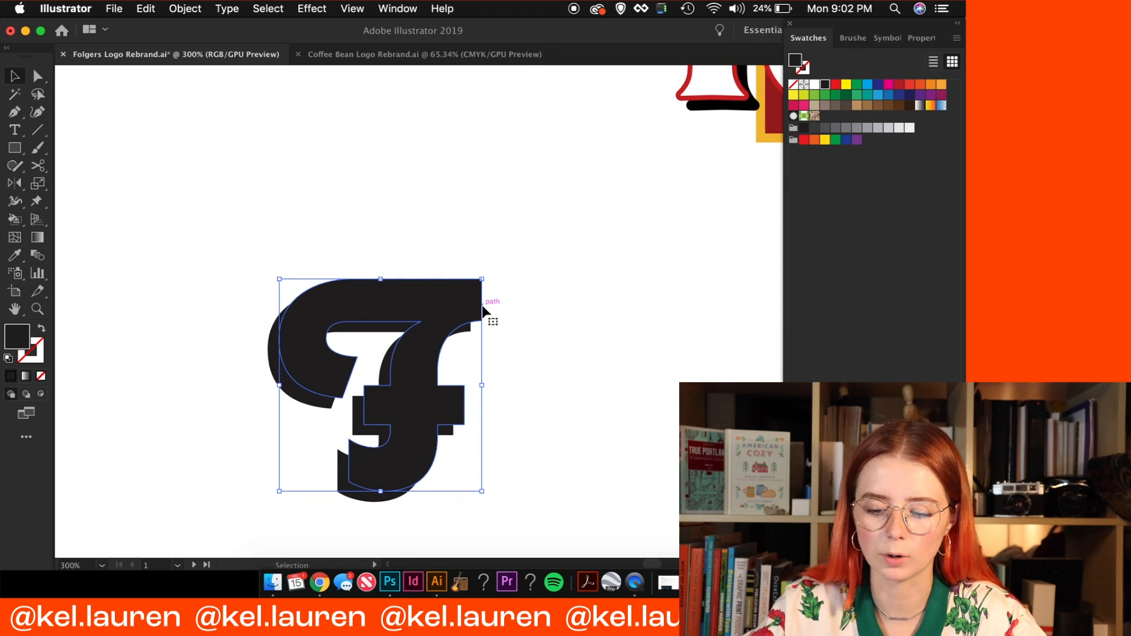
left_click_drag(503, 376, 626, 299)
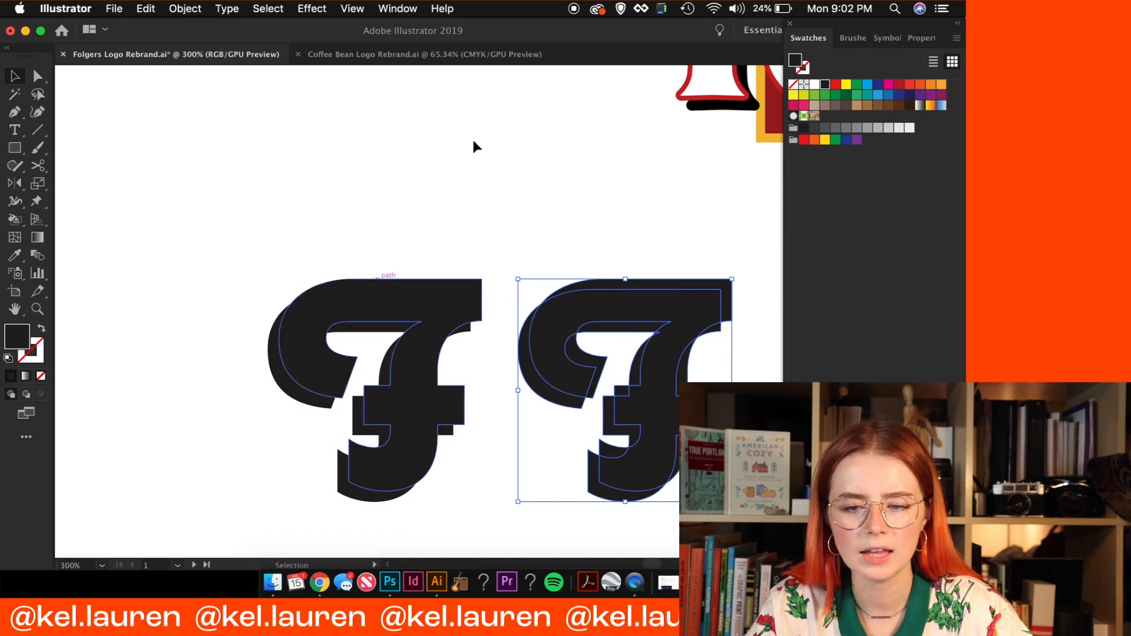
Blend the two offset Fs of the duplicate pair using Specified Steps spacing
left_click(203, 7)
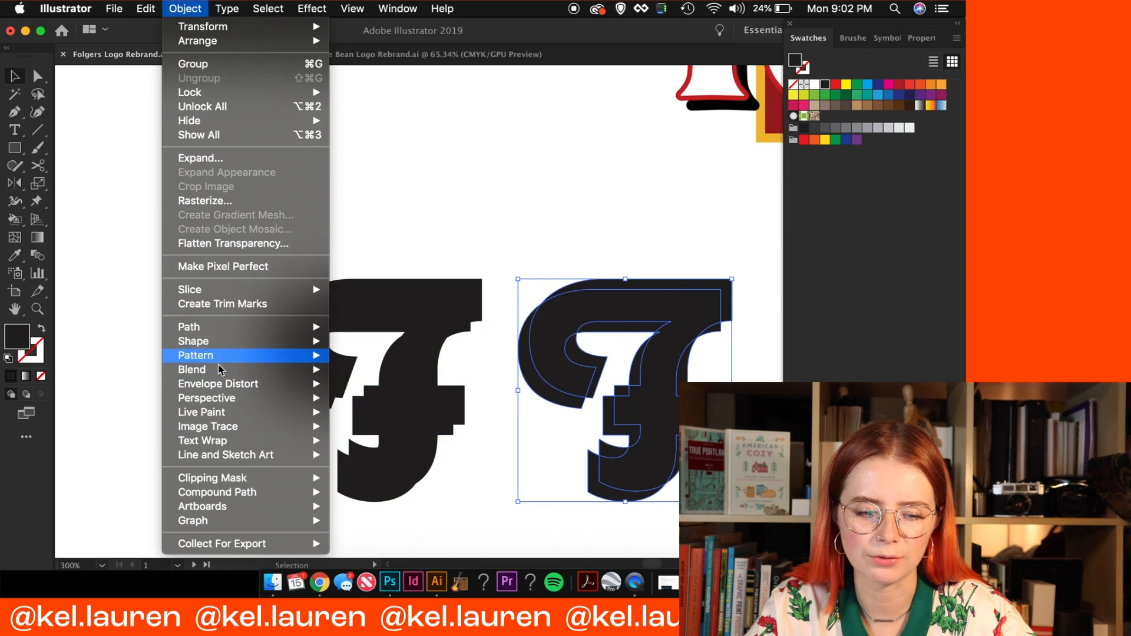
mouse_move(222, 371)
left_click(415, 408)
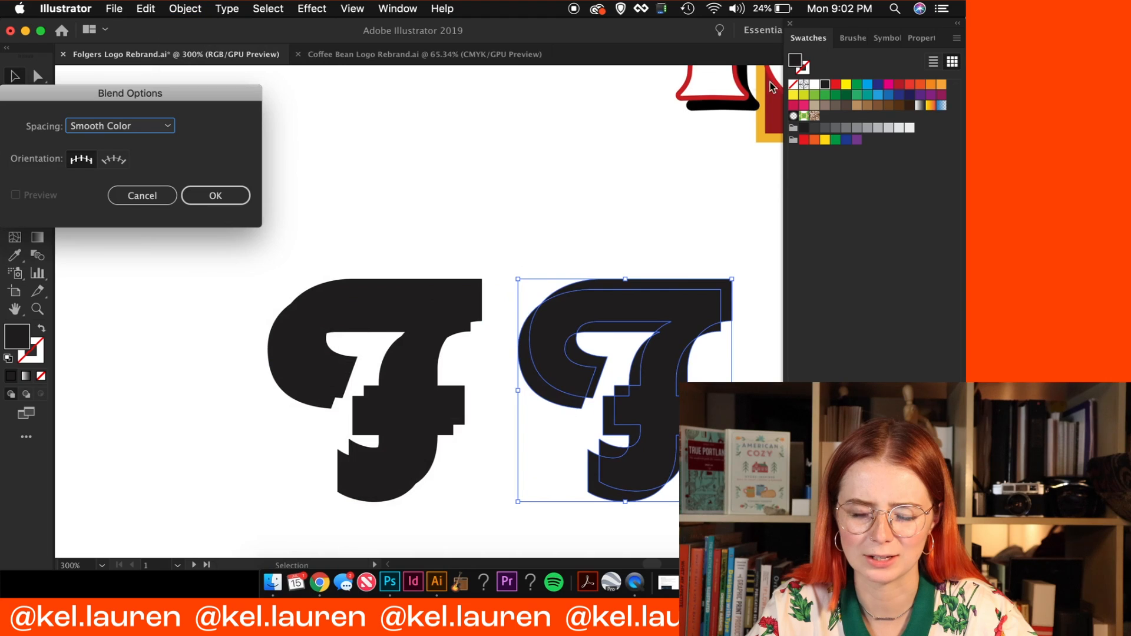
left_click(124, 139)
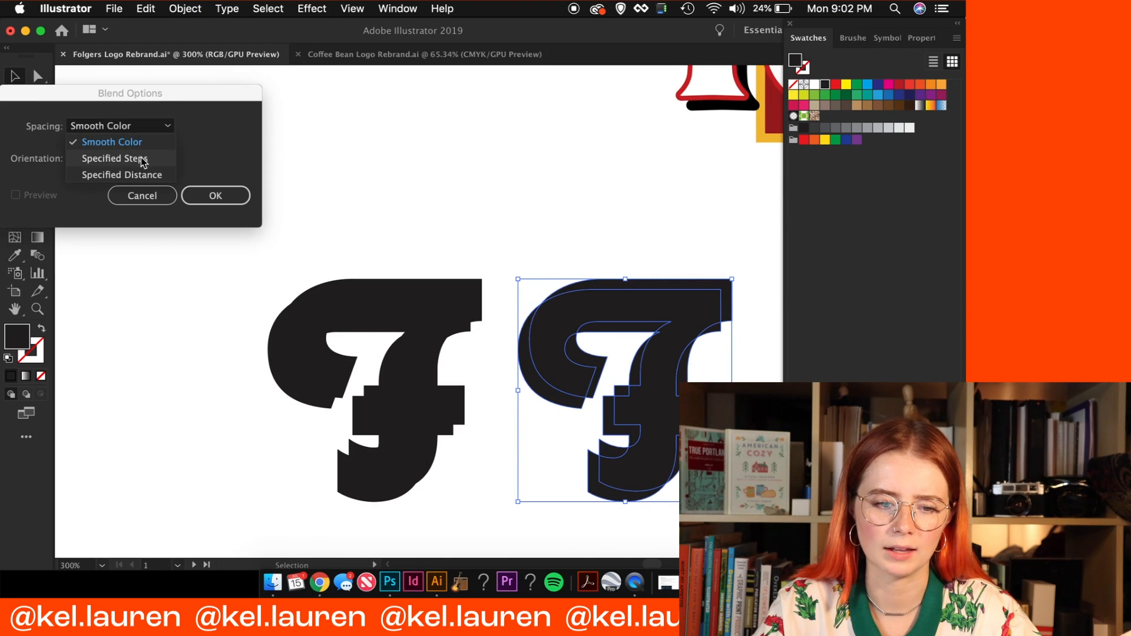
left_click(142, 159)
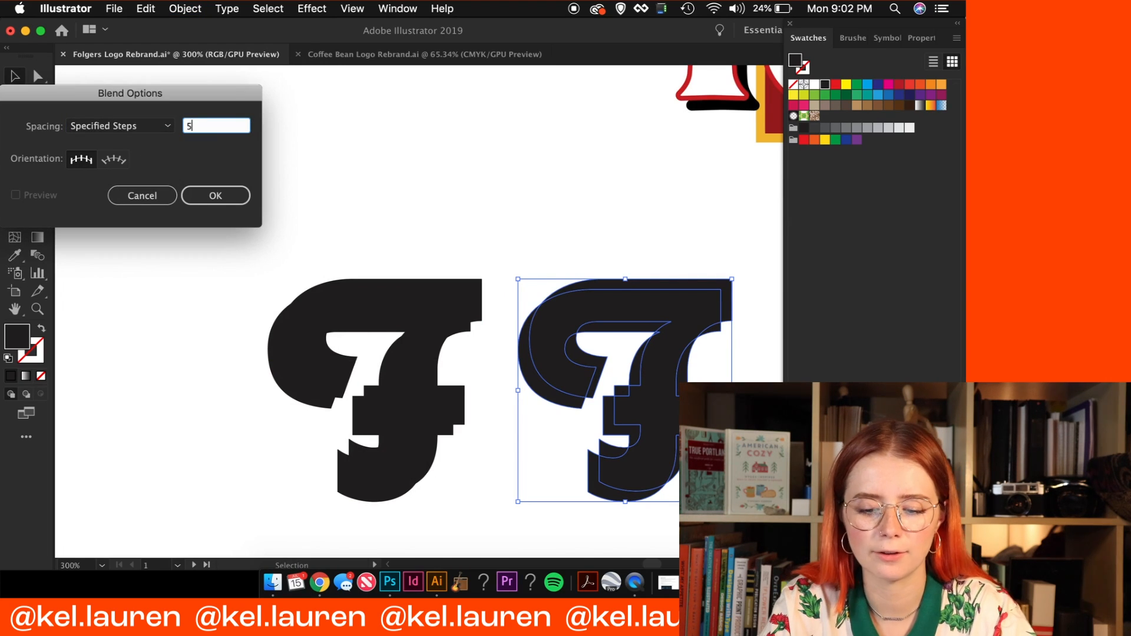
key("Return")
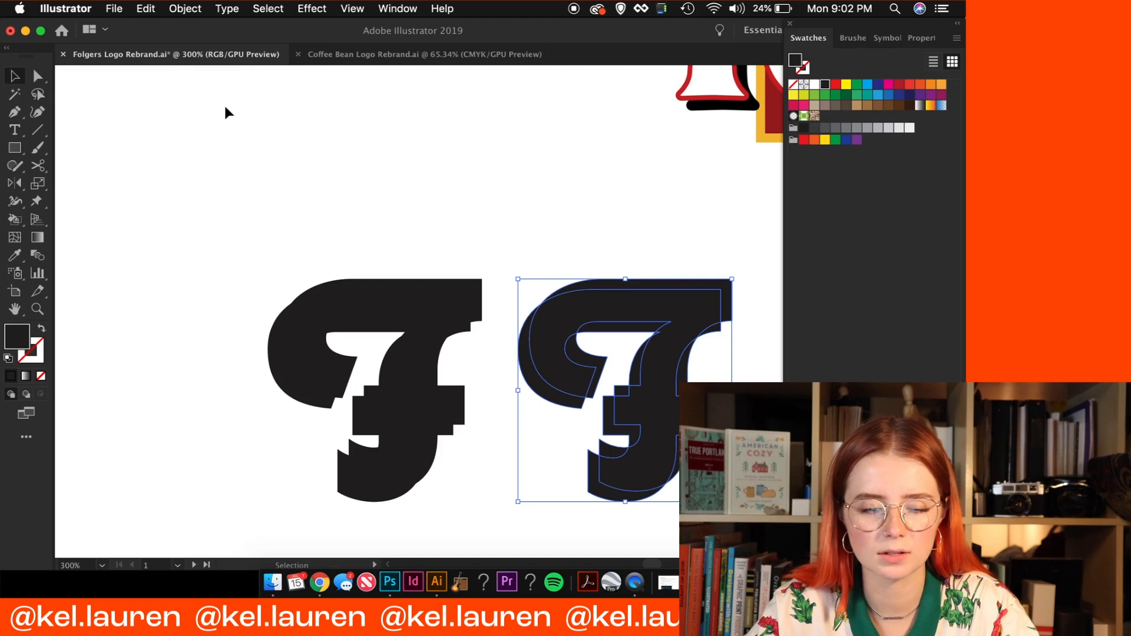
left_click(186, 8)
mouse_move(304, 369)
left_click(395, 373)
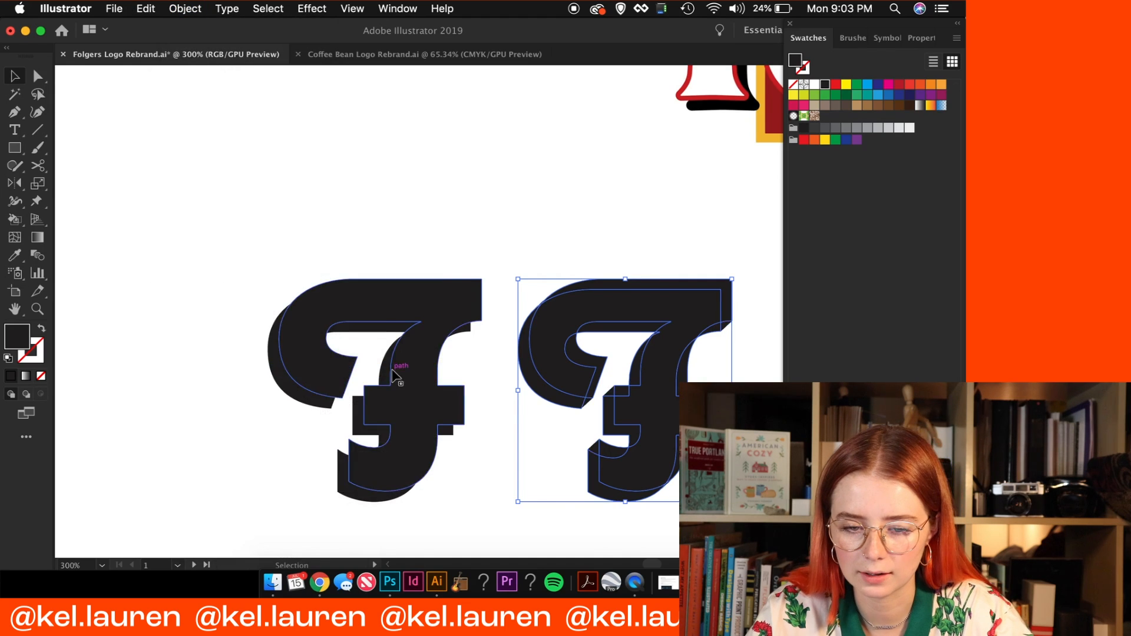
Examine up close how the edges of the two overlapping Fs meet in the unblended pair
key("super+equal")
key("super+equal")
key("super+equal")
key("super+equal")
scroll(548, 277, "up", 5)
left_click(214, 150)
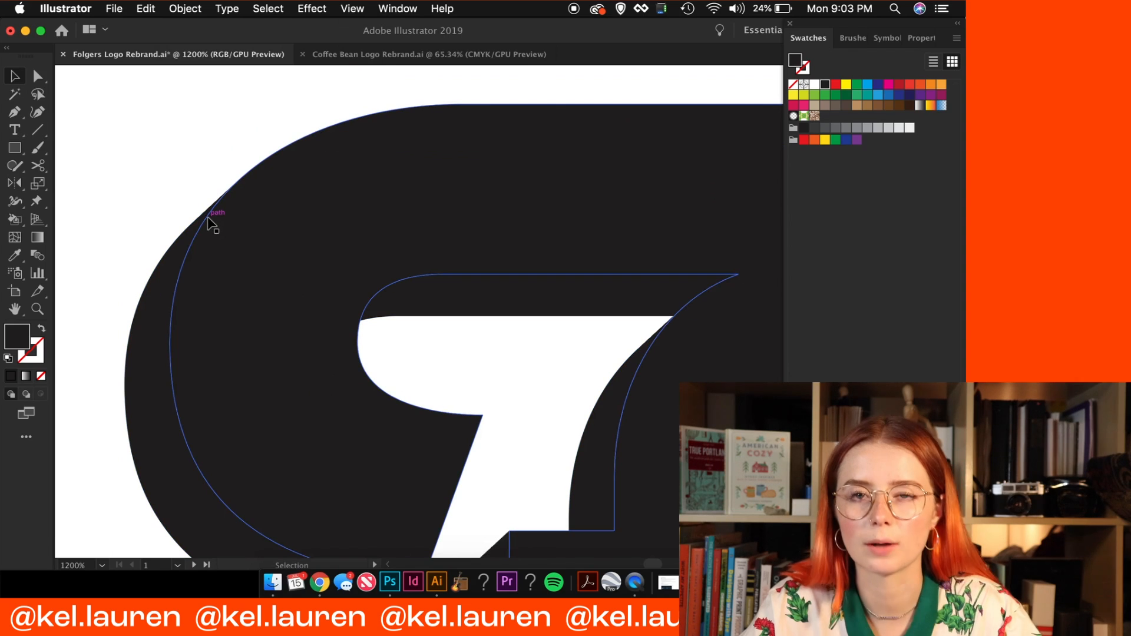
key("super+minus")
key("super+minus")
Expand the blended F and unite its pieces into one solid block-shadow shape
left_click(514, 369)
left_click(185, 9)
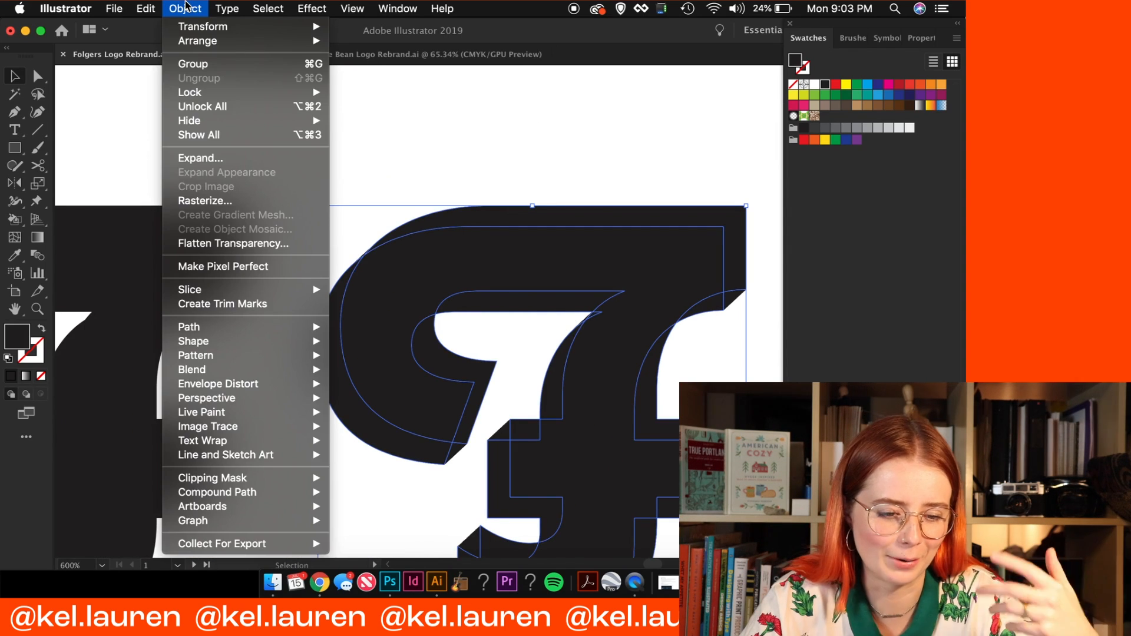
left_click(222, 159)
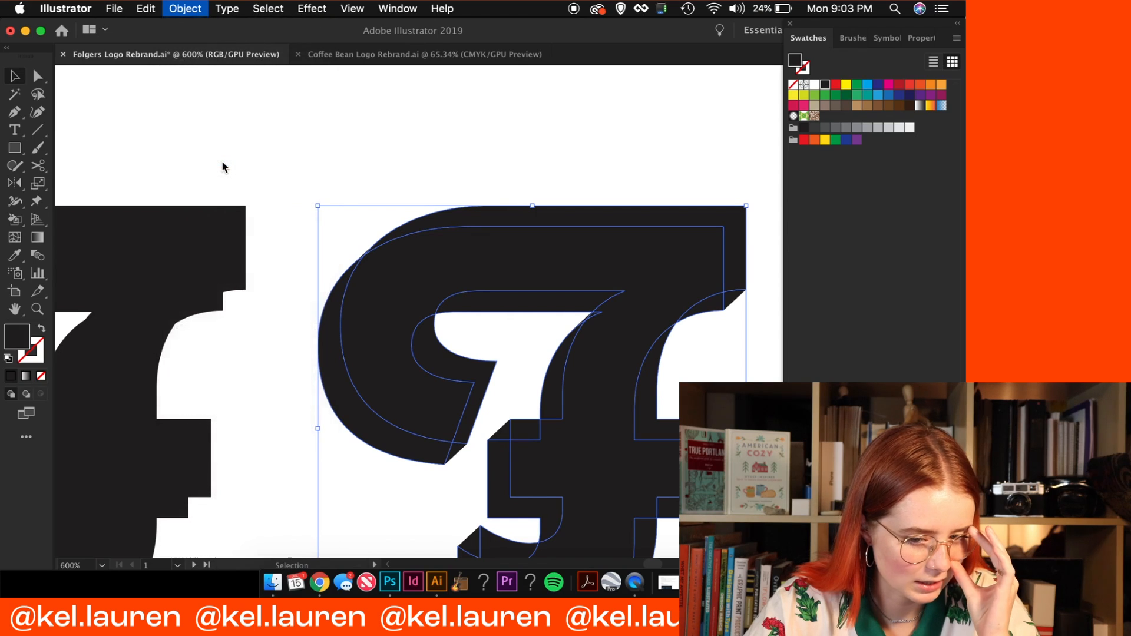
key("Return")
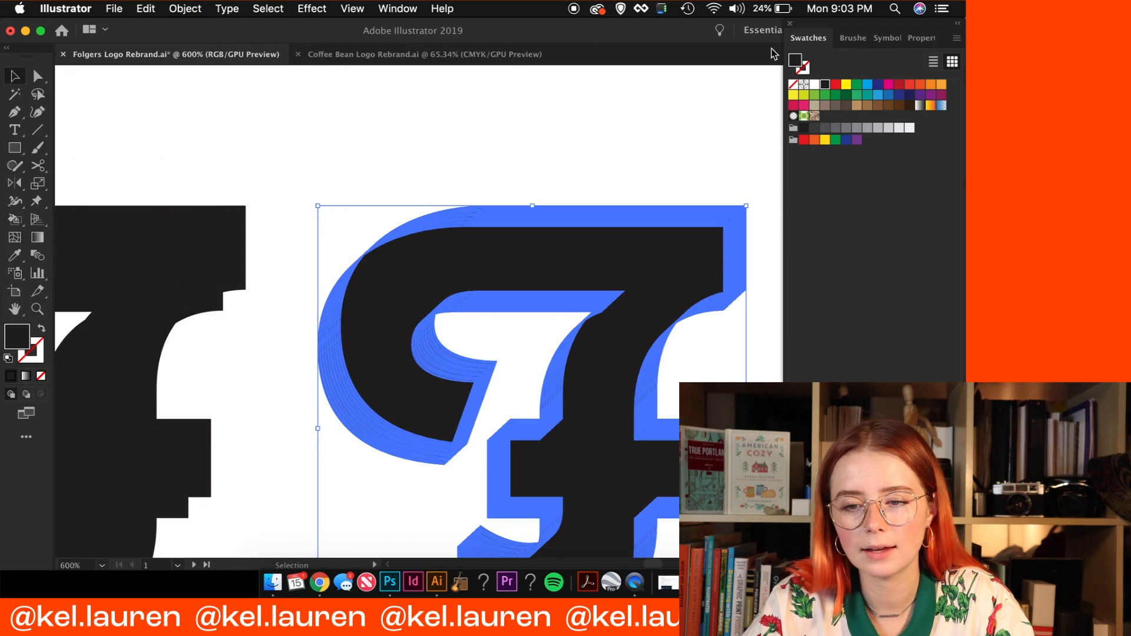
left_click(922, 38)
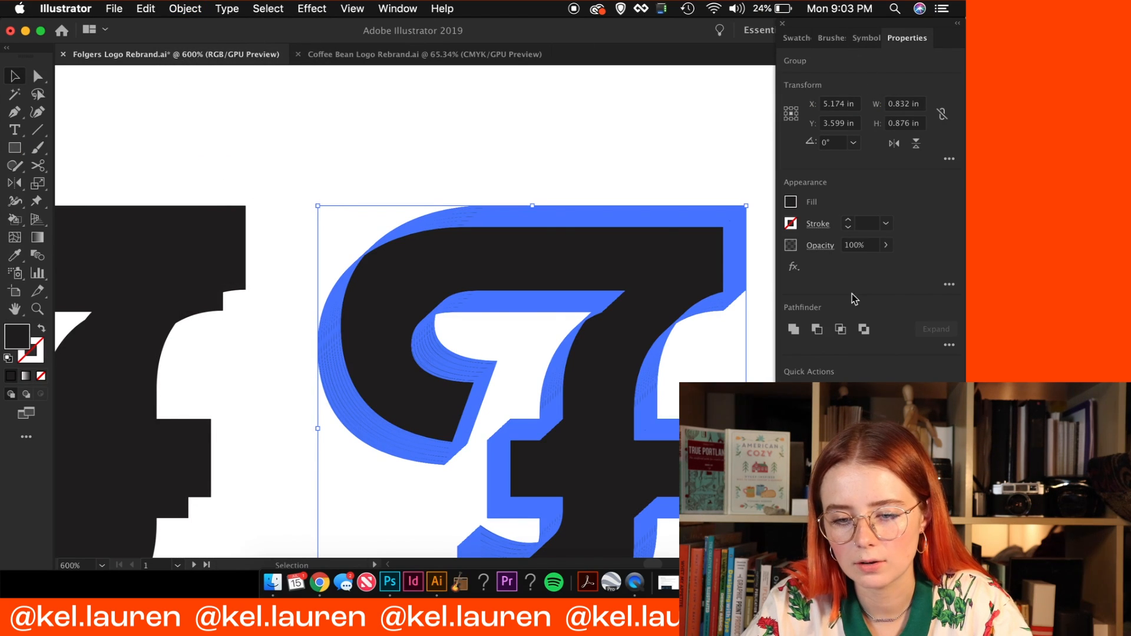
left_click(795, 329)
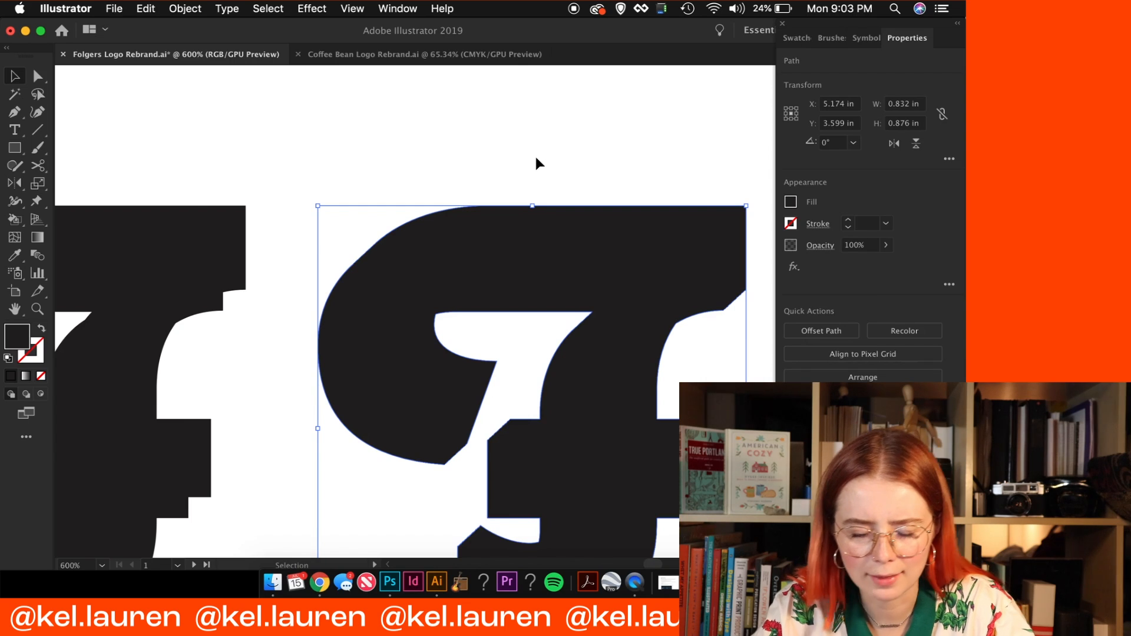
Remove the rear F from the original pair and align the united block shadow with the remaining F
key("super+minus")
key("super+minus")
left_click(151, 282)
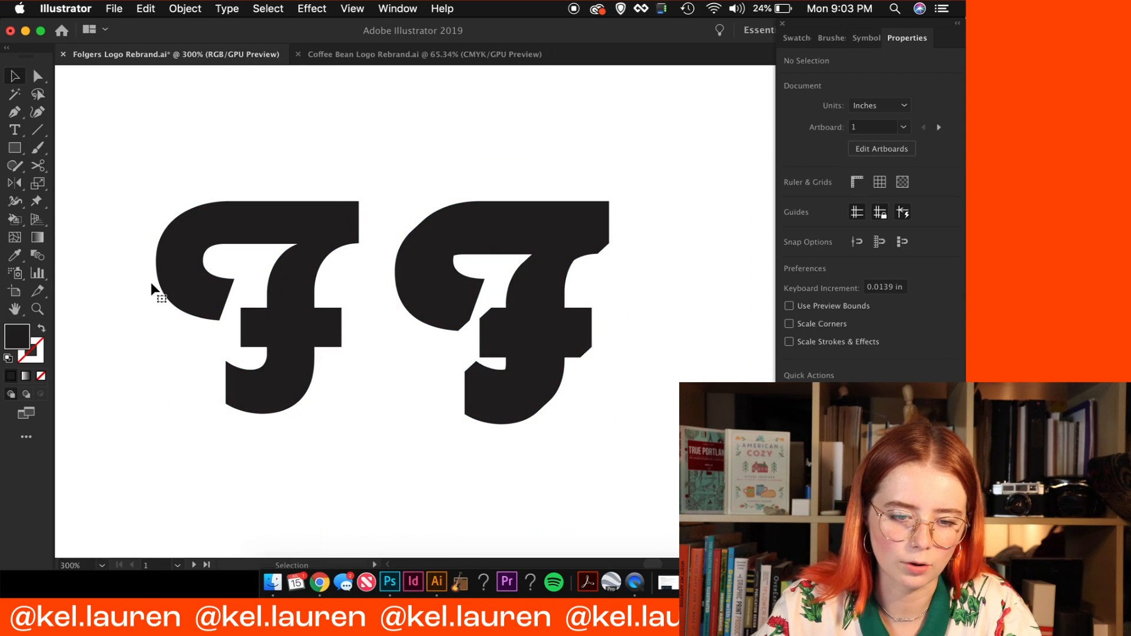
left_click_drag(500, 223, 245, 225)
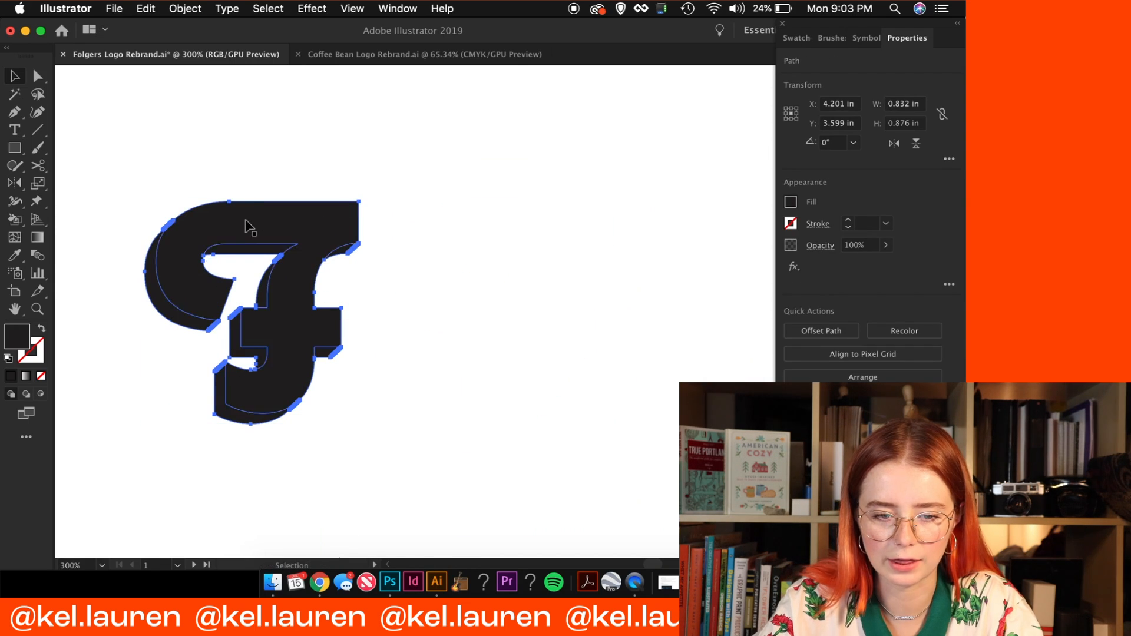
Colour the front F with the palette red and its block shadow with the palette navy
key("super+minus")
key("i")
key("v")
left_click(448, 449)
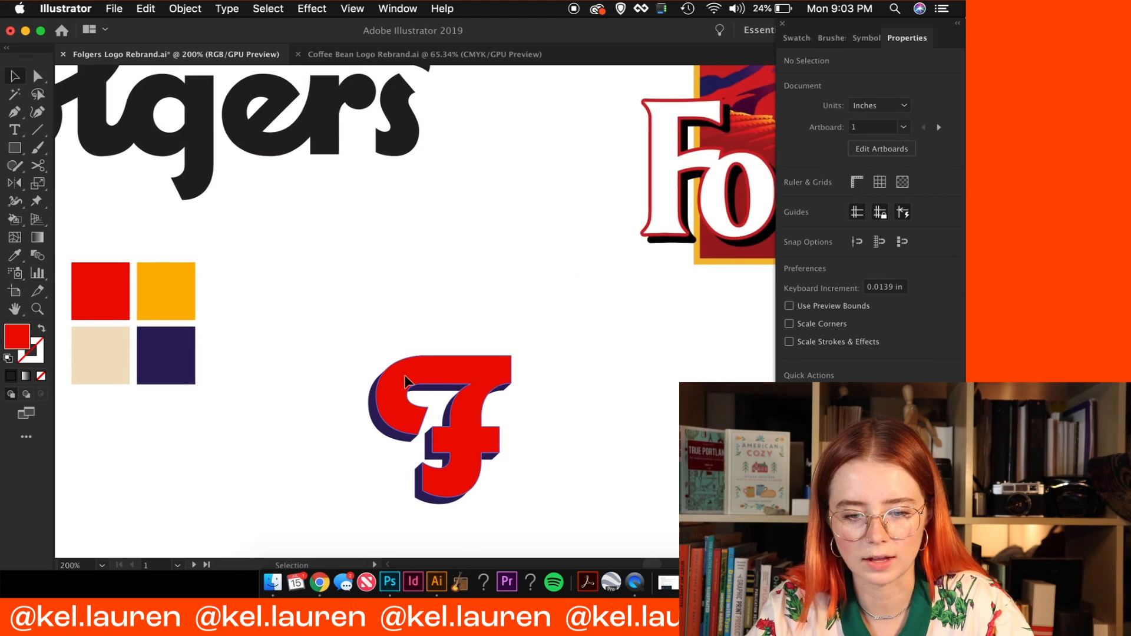
Draw a circle about 1.18 in across around the F and fill it with the palette's beige
scroll(413, 380, "down", 3)
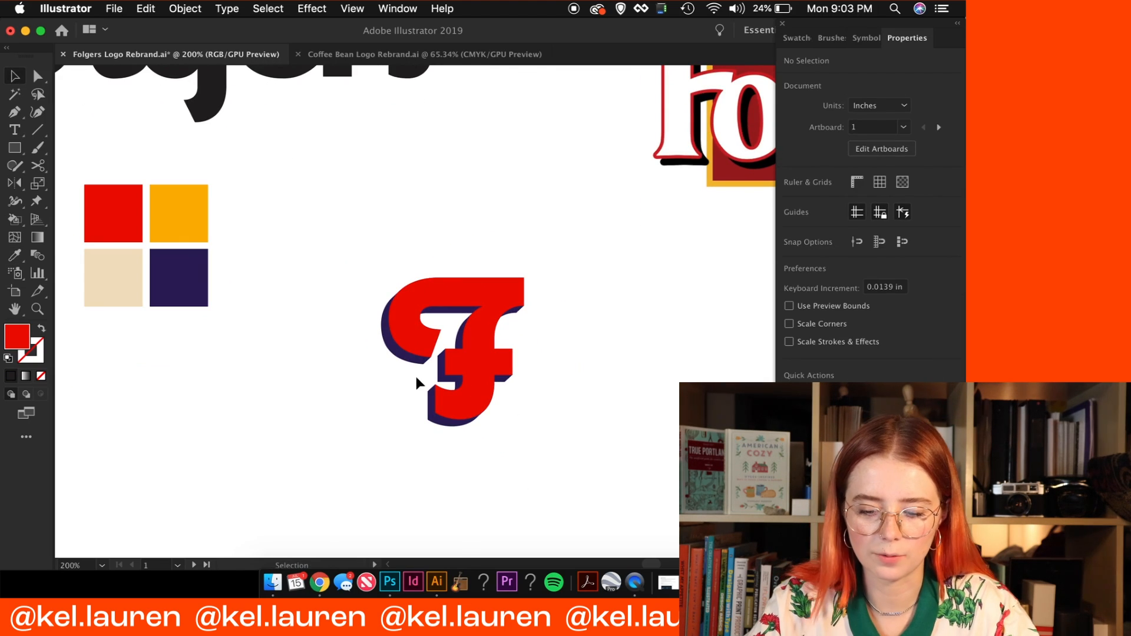
left_click_drag(416, 378, 560, 432)
key("i")
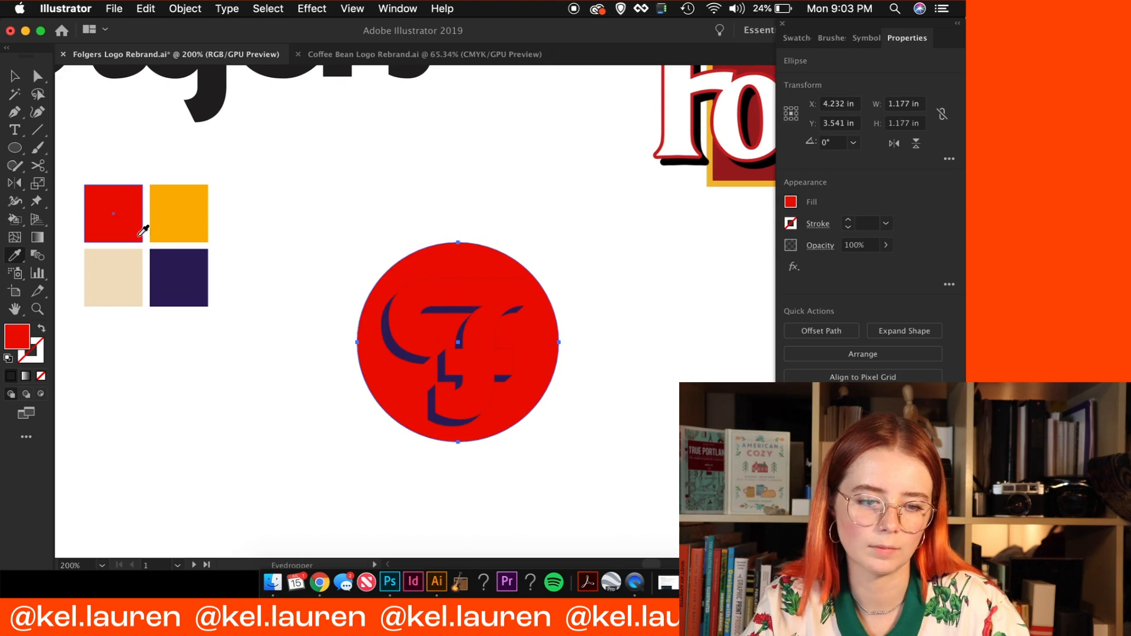
left_click(122, 262)
key("v")
left_click(242, 466)
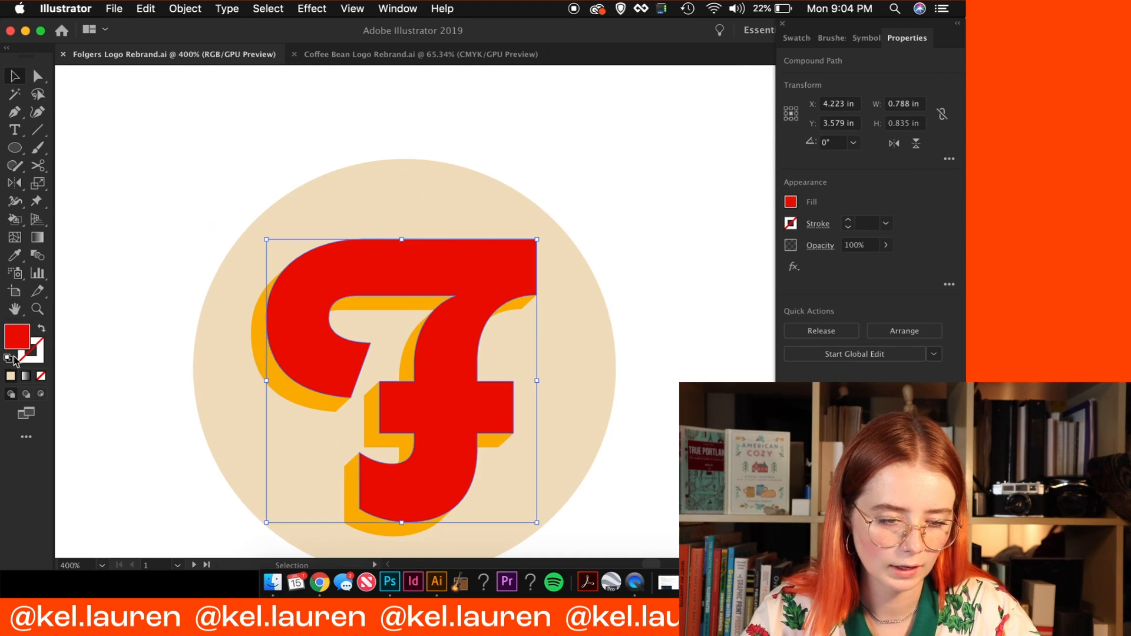
Add a 1 pt black stroke to the red F and to its gold block shadow
left_click(34, 354)
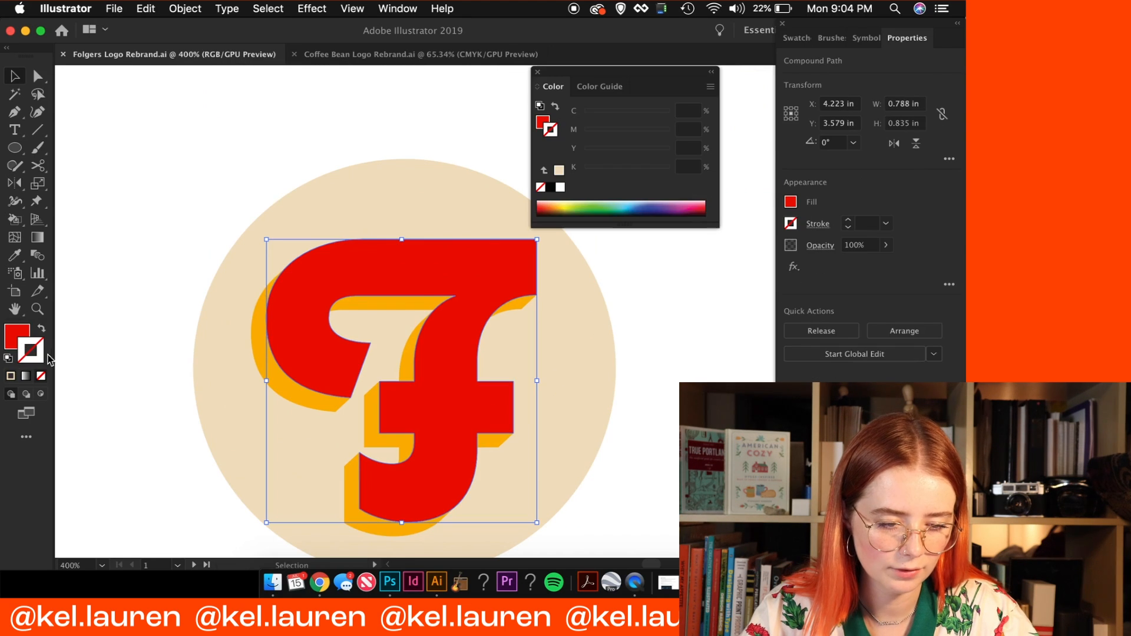
left_click(11, 376)
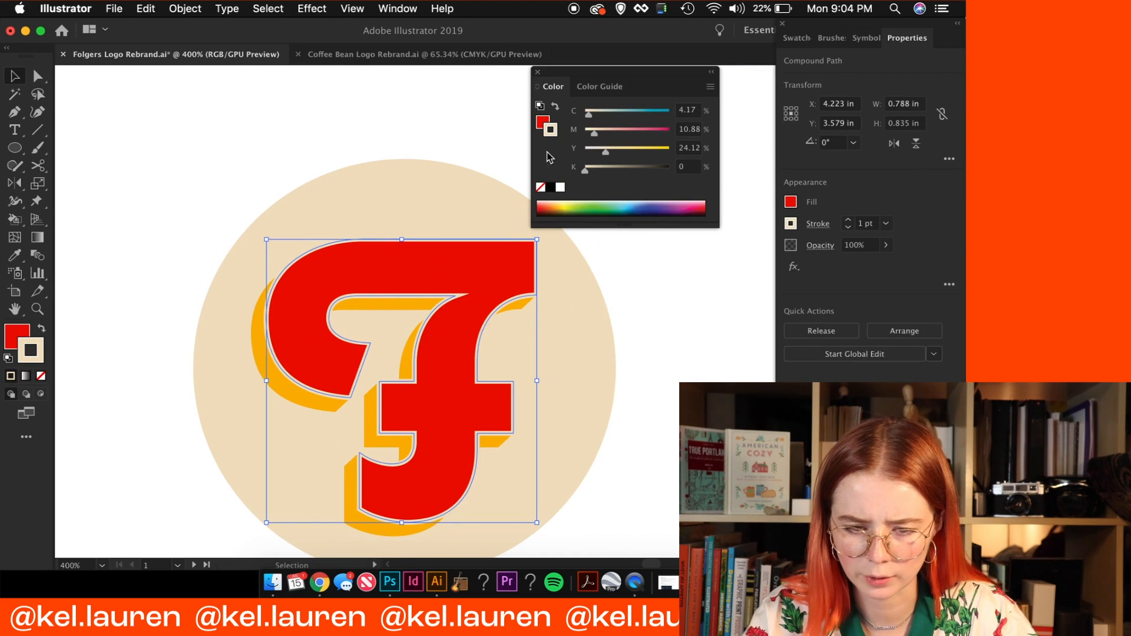
left_click(551, 187)
left_click(280, 382)
left_click(11, 376)
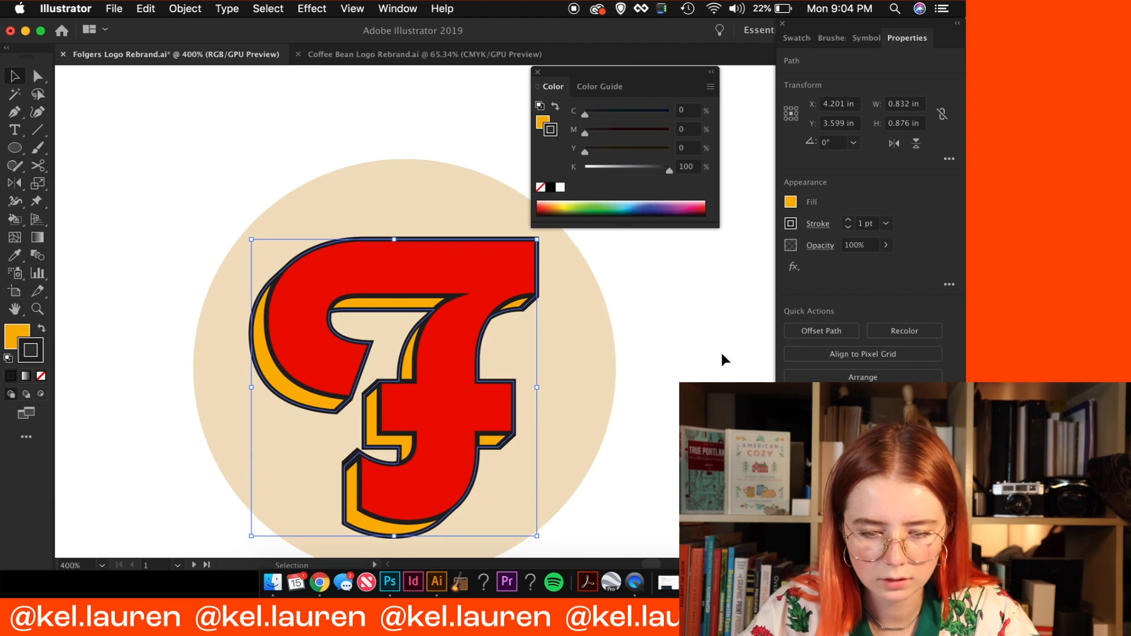
Delete surplus anchor points along the shadow's stepped diagonal at the tip of the F's lower hook
scroll(722, 357, "down", 2)
scroll(722, 356, "right", 2)
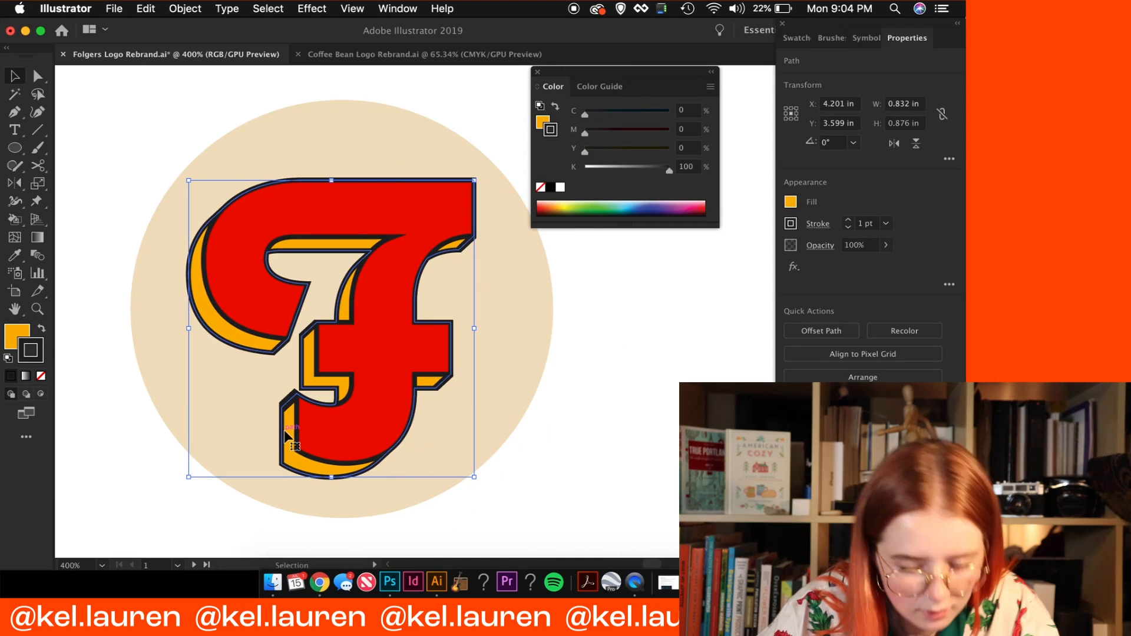
key("super+equal")
key("super+equal")
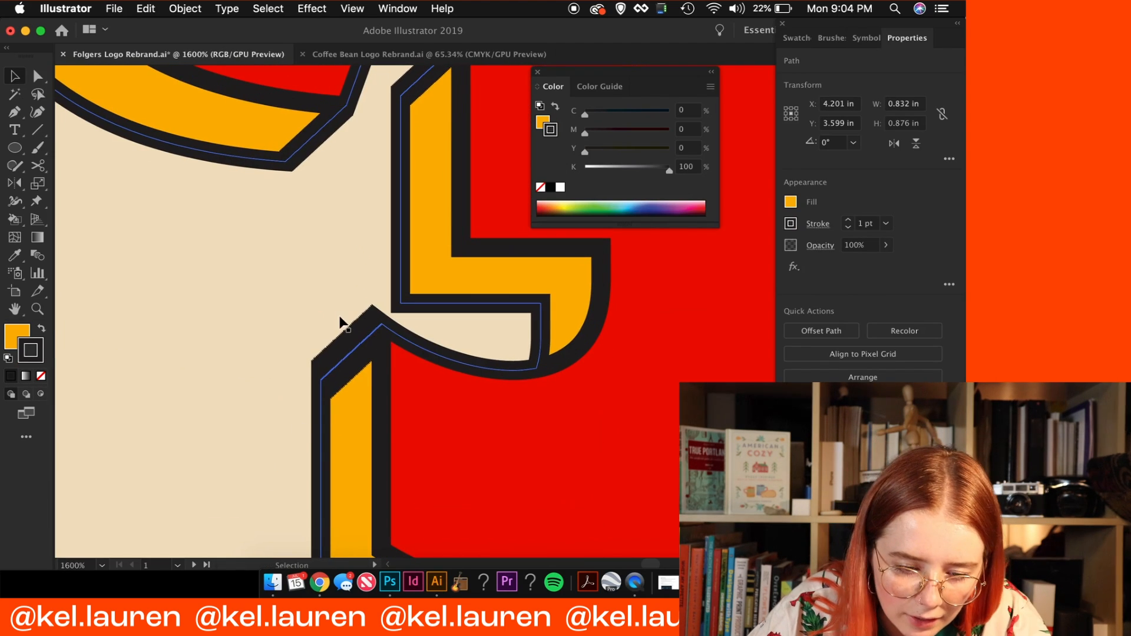
key("minus")
left_click(326, 379)
left_click(324, 379)
left_click(323, 380)
left_click(350, 354)
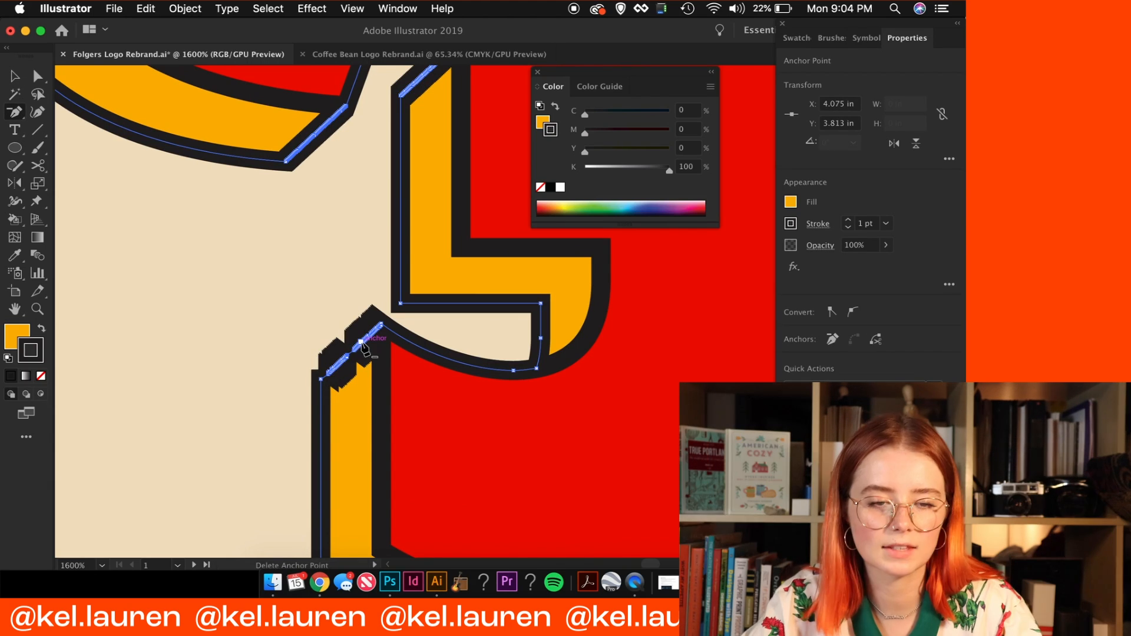
Try to simplify the gold shadow's path with a changed angle threshold and the Straight Lines option
left_click(193, 10)
mouse_move(268, 393)
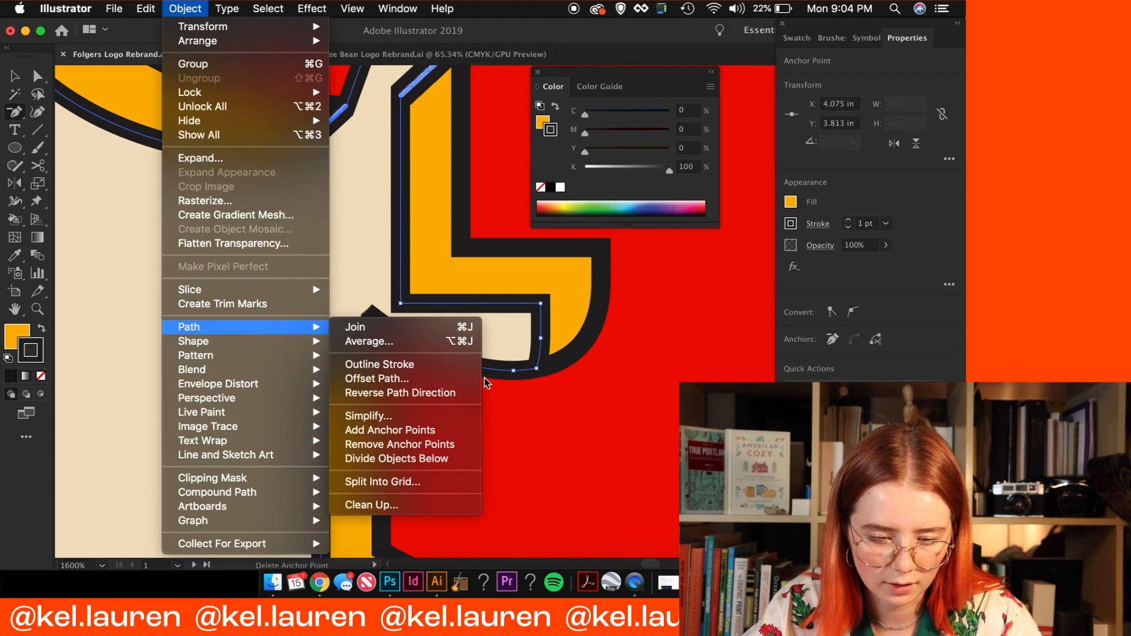
left_click(430, 419)
left_click_drag(477, 187, 798, 224)
left_click(818, 417)
key("v")
left_click(185, 9)
mouse_move(236, 324)
left_click(418, 419)
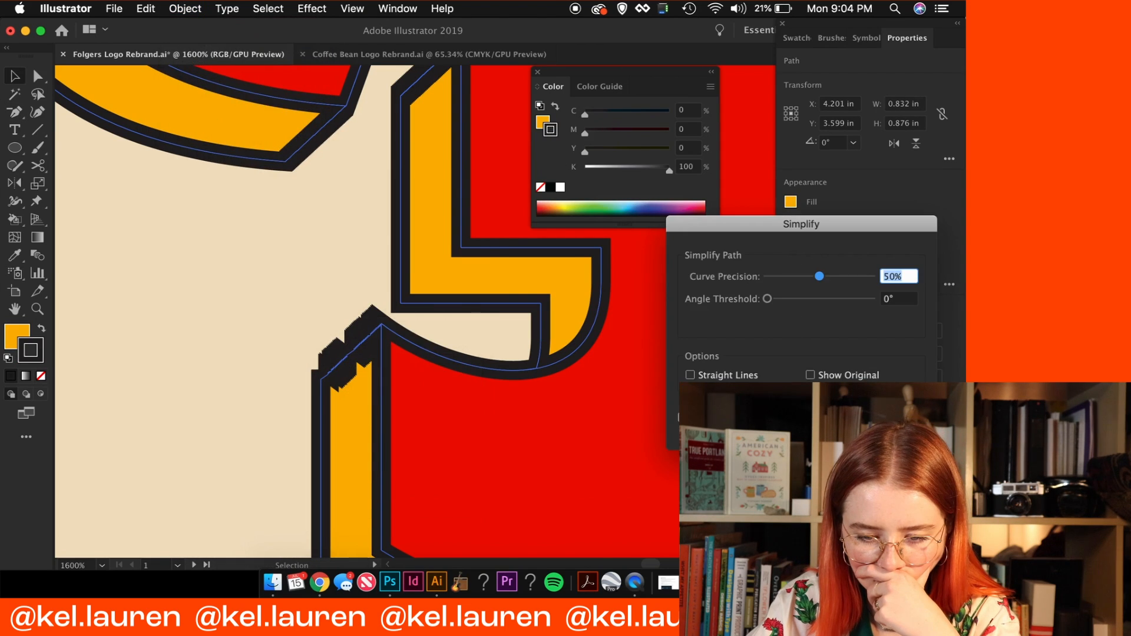
left_click_drag(768, 300, 924, 278)
left_click(690, 374)
left_click(819, 417)
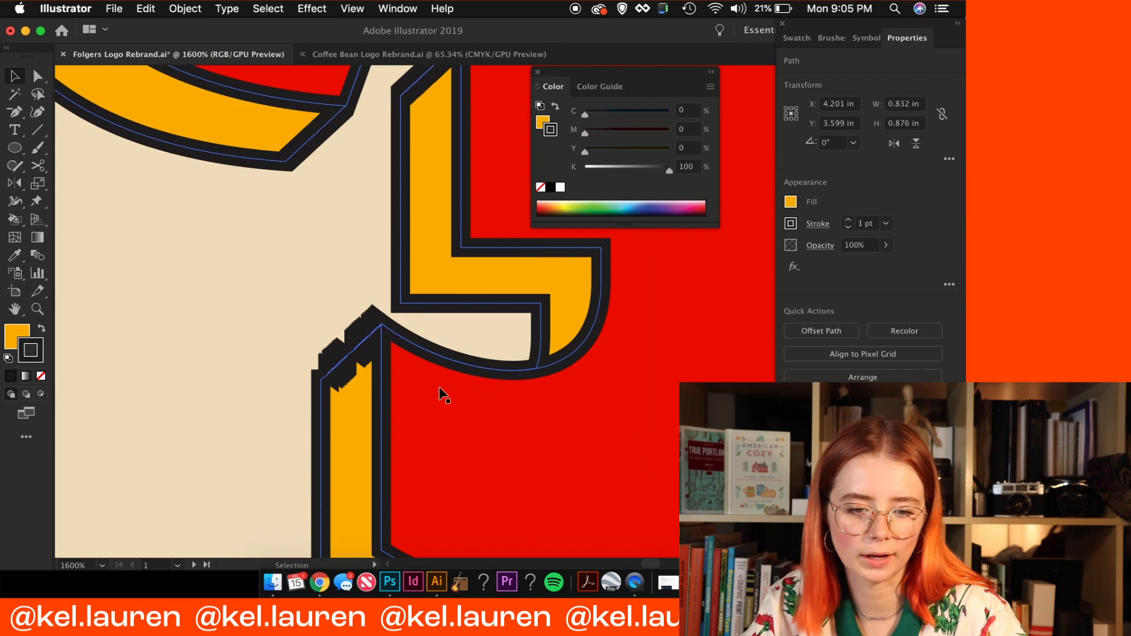
Delete surplus anchor points from the shadow's stepped diagonal at the crossbar's upper-left corner
key("super+plus")
key("super+plus")
key("super+plus")
key("super+plus")
scroll(227, 379, "left", 5)
key("a")
left_click(287, 407)
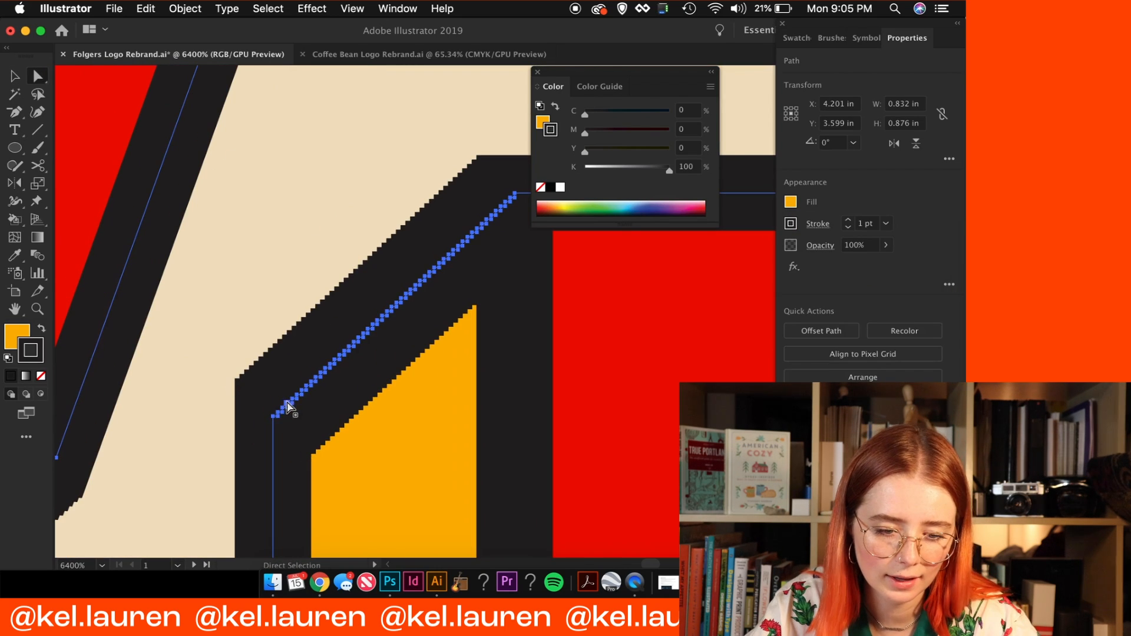
key("minus")
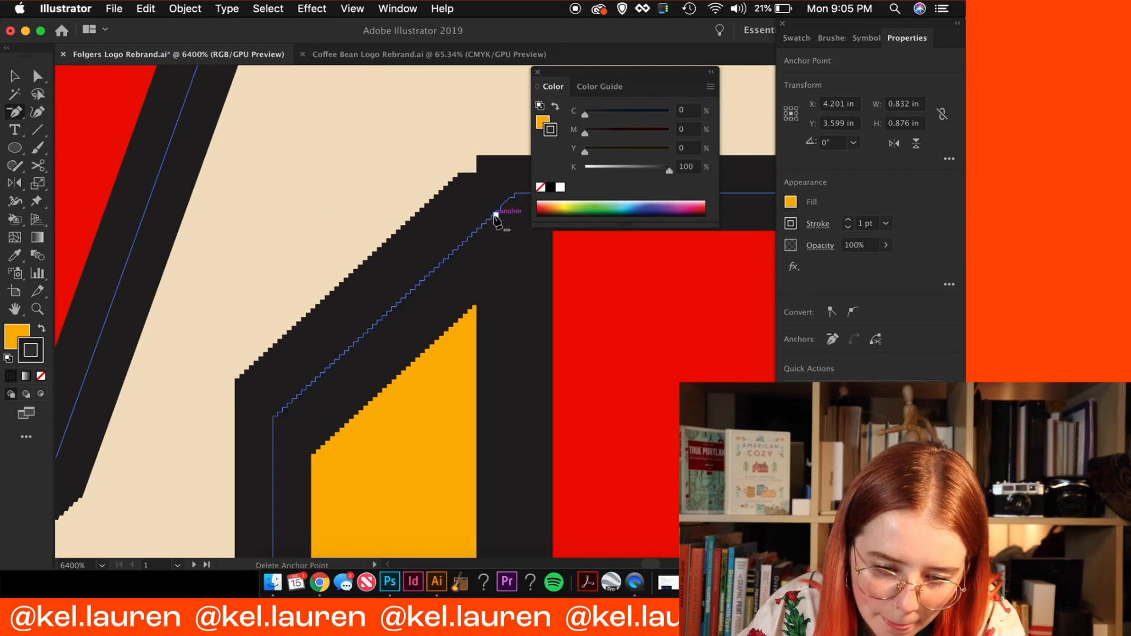
left_click(494, 214)
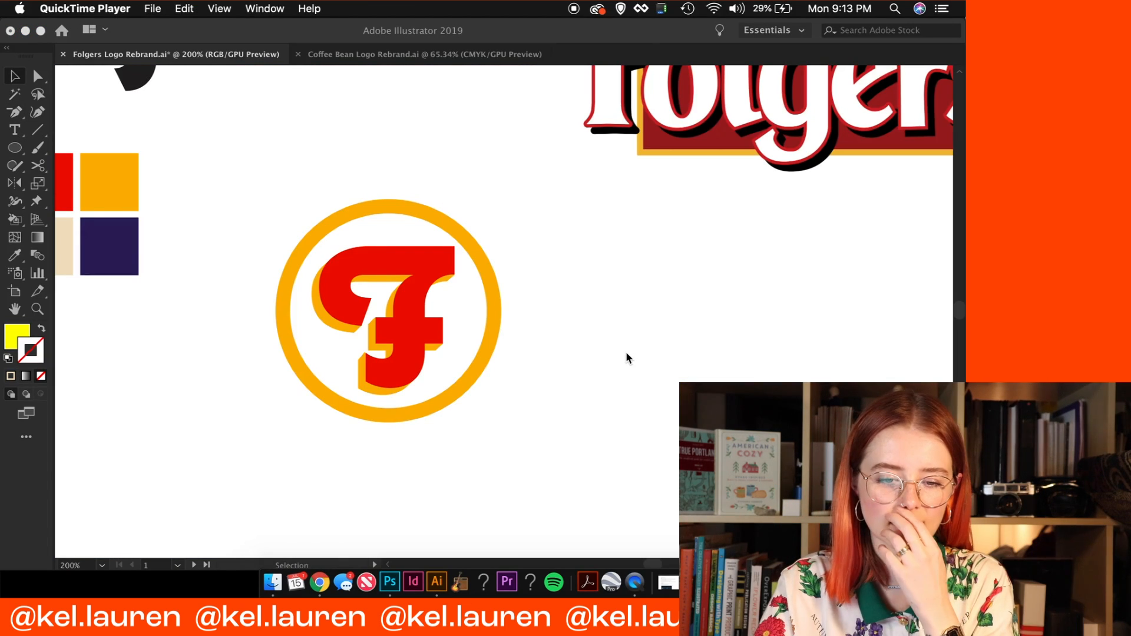
Return to Illustrator and examine the gold-ringed F badge and its shadow edges up close
left_click(531, 374)
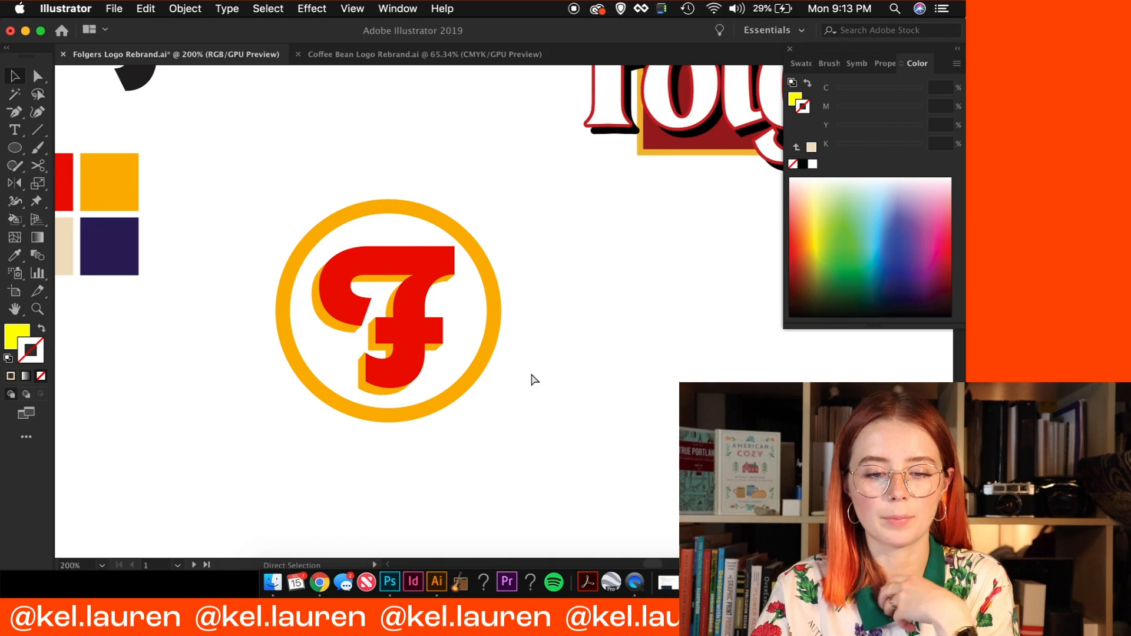
key("super+plus")
key("super+plus")
key("super+plus")
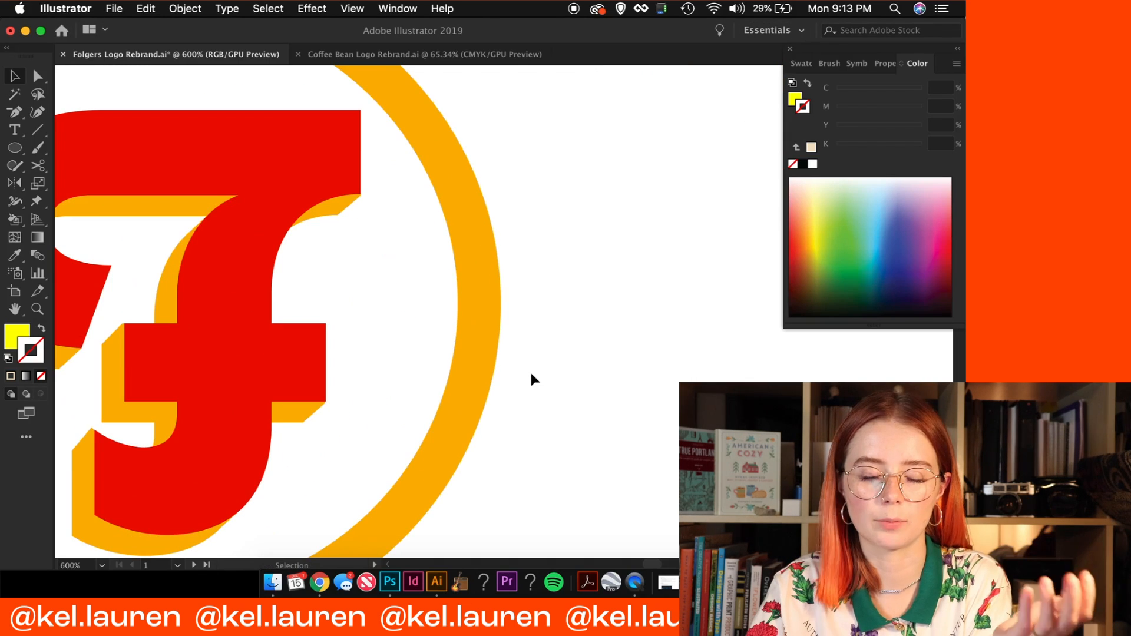
scroll(531, 373, "left", 3)
scroll(531, 375, "left", 1)
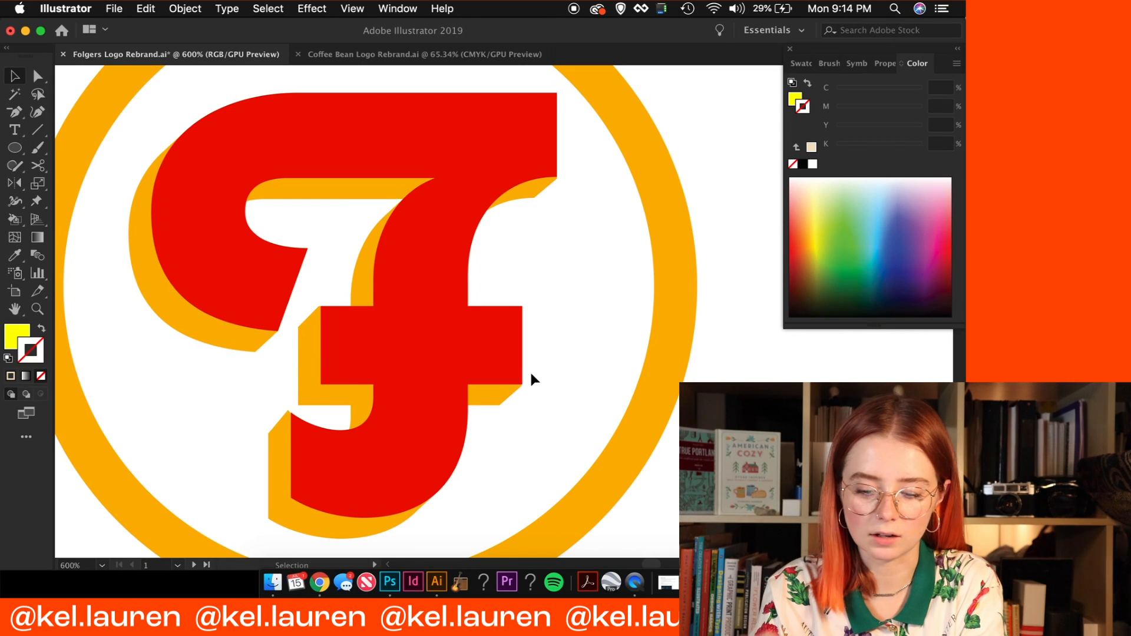
Adjust an anchor point along the lower edge of the front mountain's ridge where it passes beneath the sun
key("super+minus")
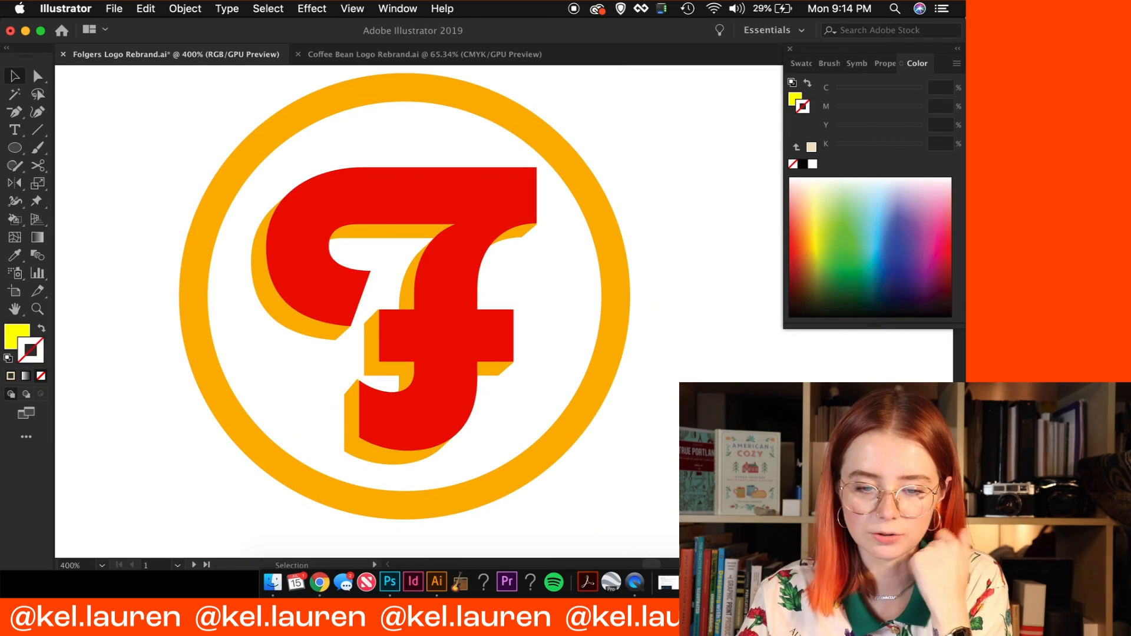
key("super+1")
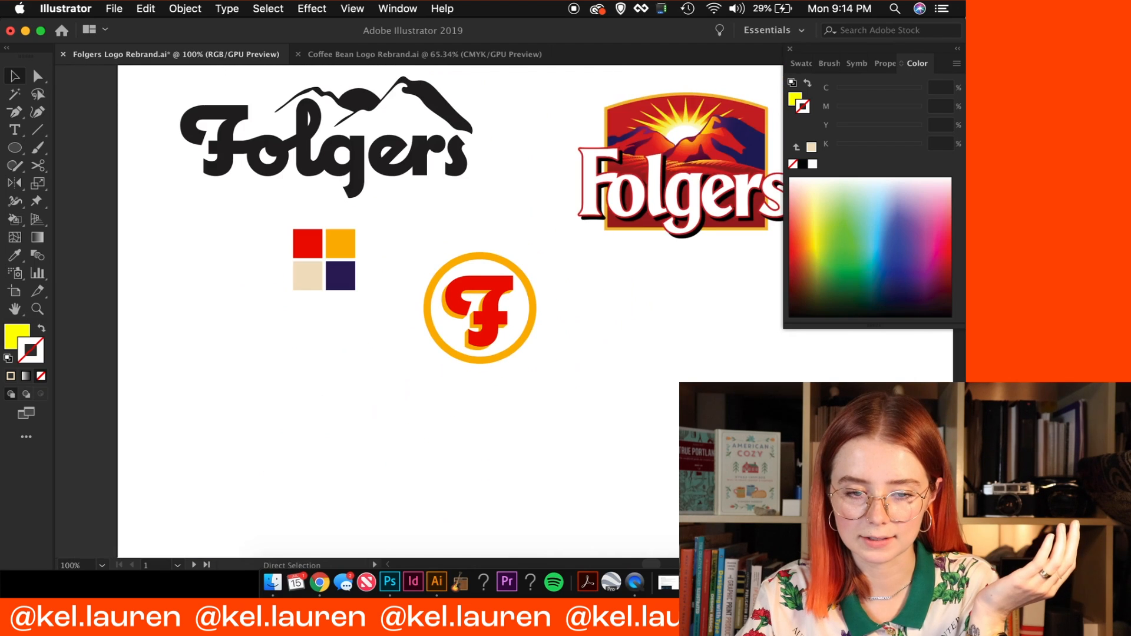
key("super+plus")
left_click_drag(314, 152, 486, 406)
key("super+plus")
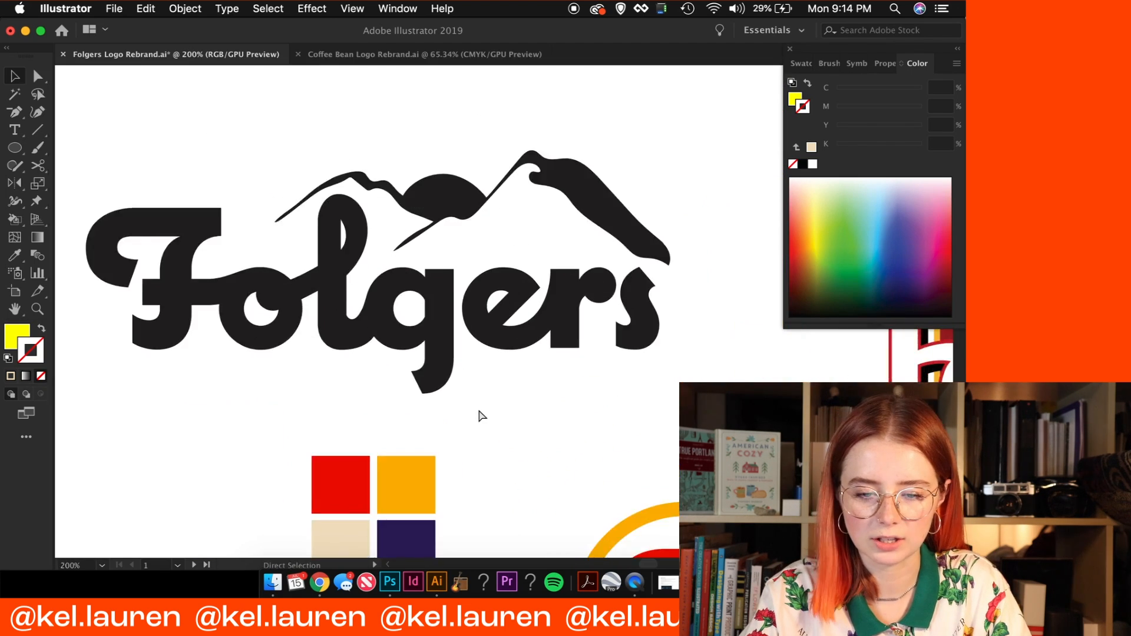
key("super+plus")
key("super+plus")
left_click_drag(363, 269, 380, 361)
scroll(380, 362, "up", 3)
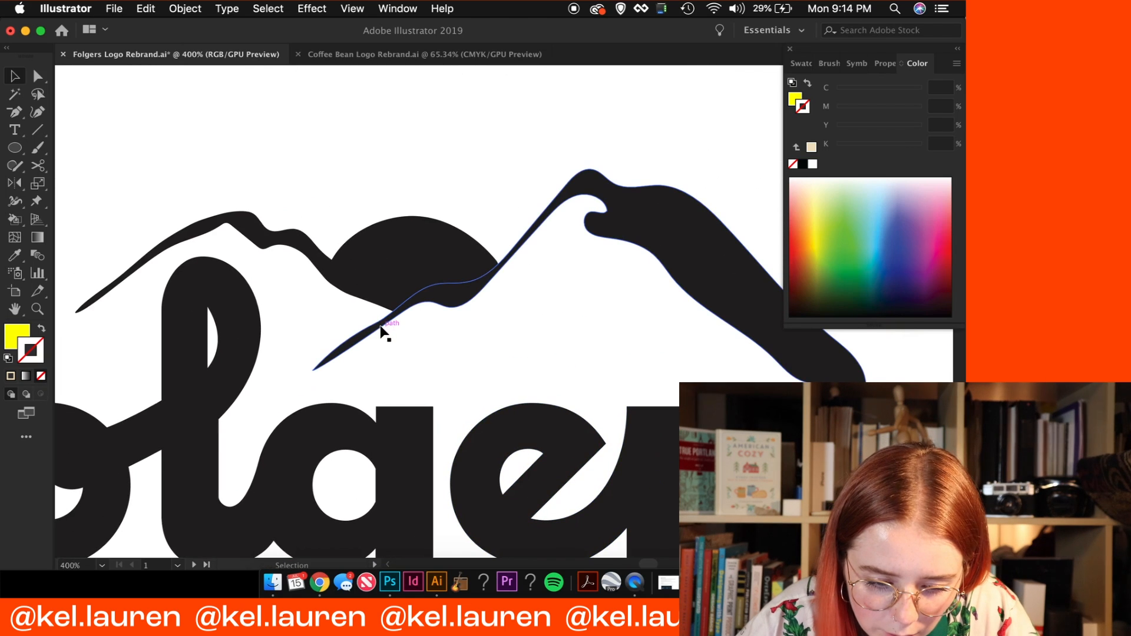
left_click(380, 329)
left_click_drag(447, 307, 449, 314)
left_click(485, 288)
left_click(489, 277)
Smooth the underside of the front mountain's rising slope and peak by repositioning its anchor points and curve handles
key("super+plus")
key("super+plus")
key("super+plus")
left_click(361, 374)
left_click_drag(364, 367, 401, 369)
scroll(498, 233, "up", 2)
left_click_drag(499, 231, 532, 233)
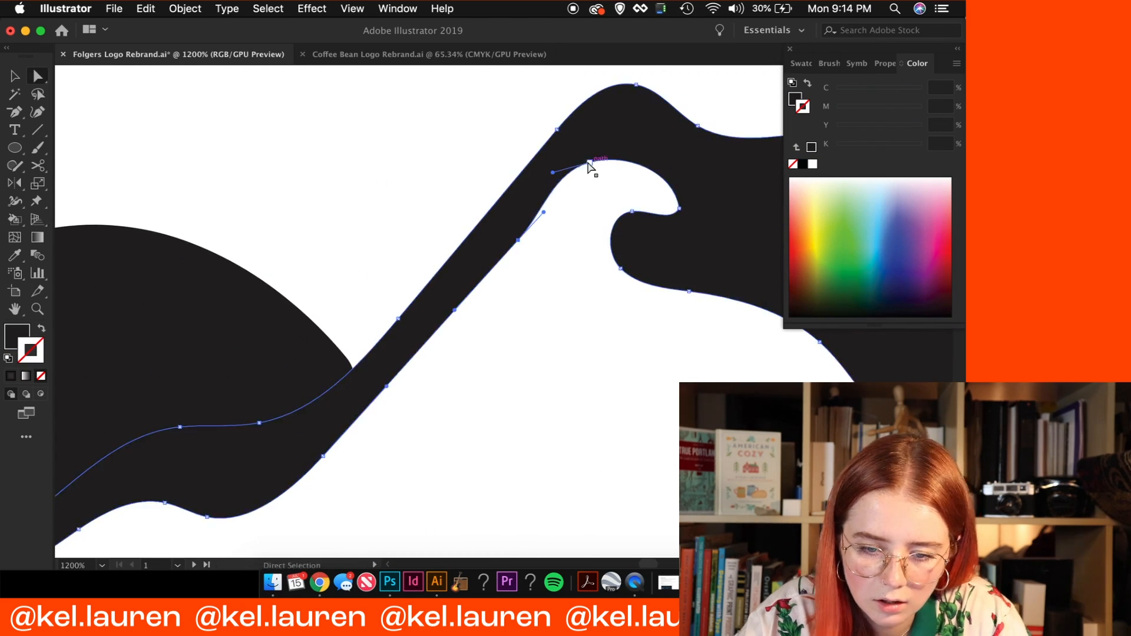
left_click_drag(591, 165, 609, 166)
Refine the lower contour of the rear mountain behind the l by adjusting its anchor points and curve handles
key("super+minus")
key("super+minus")
key("super+minus")
key("super+minus")
left_click(627, 321)
scroll(367, 284, "up", 3)
left_click_drag(143, 417, 175, 404)
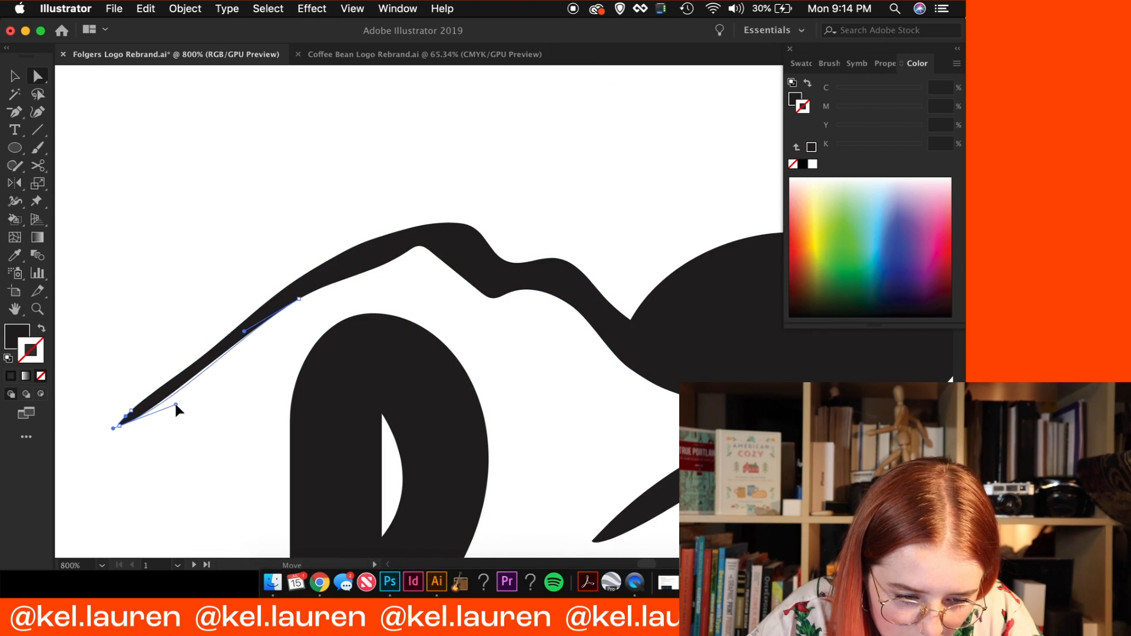
left_click_drag(428, 252, 431, 261)
left_click_drag(557, 290, 559, 293)
Place a spare copy of the black Folgers lettering off the artboard, above and to the left of the logo
key("super+minus")
key("super+minus")
key("super+minus")
key("super+minus")
key("super+minus")
key("super+minus")
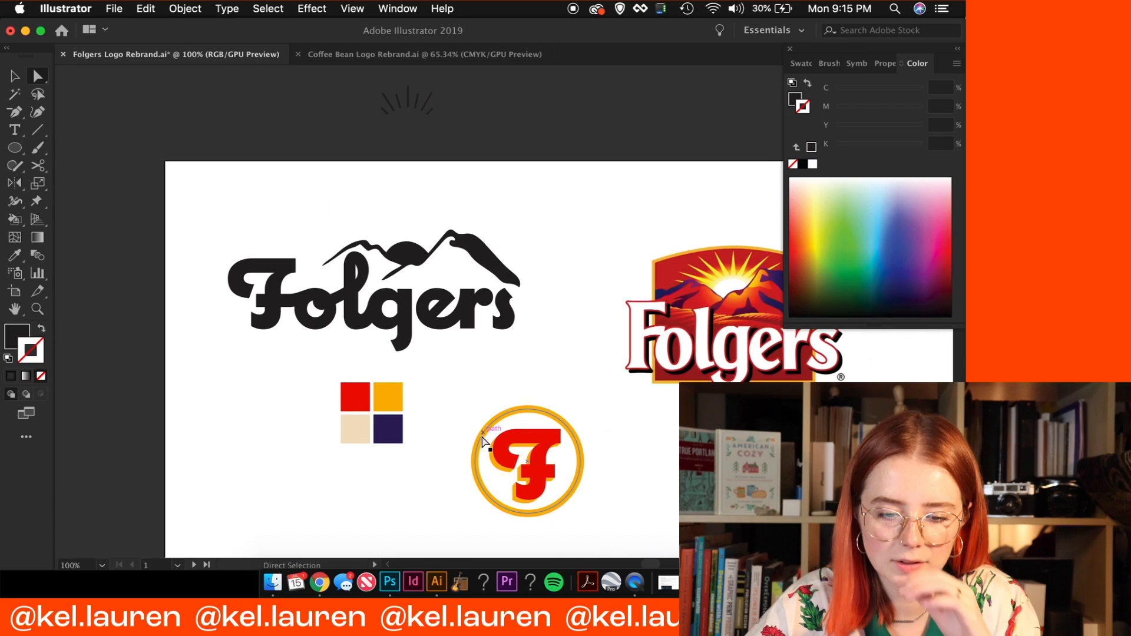
left_click_drag(496, 353, 300, 281)
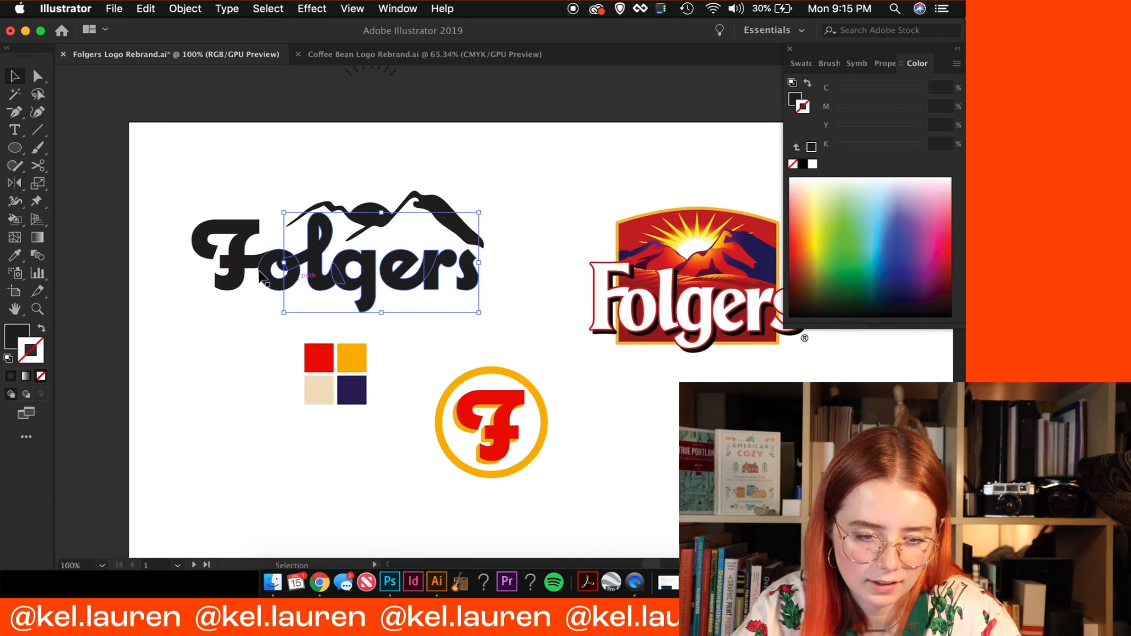
left_click_drag(214, 219, 271, 277)
left_click_drag(357, 289, 77, 80)
key("shift+Left")
key("shift+Left")
key("shift+Left")
key("shift+Left")
key("shift+Left")
key("shift+Left")
key("shift+Left")
key("shift+Left")
key("shift+Up")
key("shift+Up")
key("shift+Up")
key("shift+Up")
key("shift+Up")
key("shift+Up")
key("shift+Up")
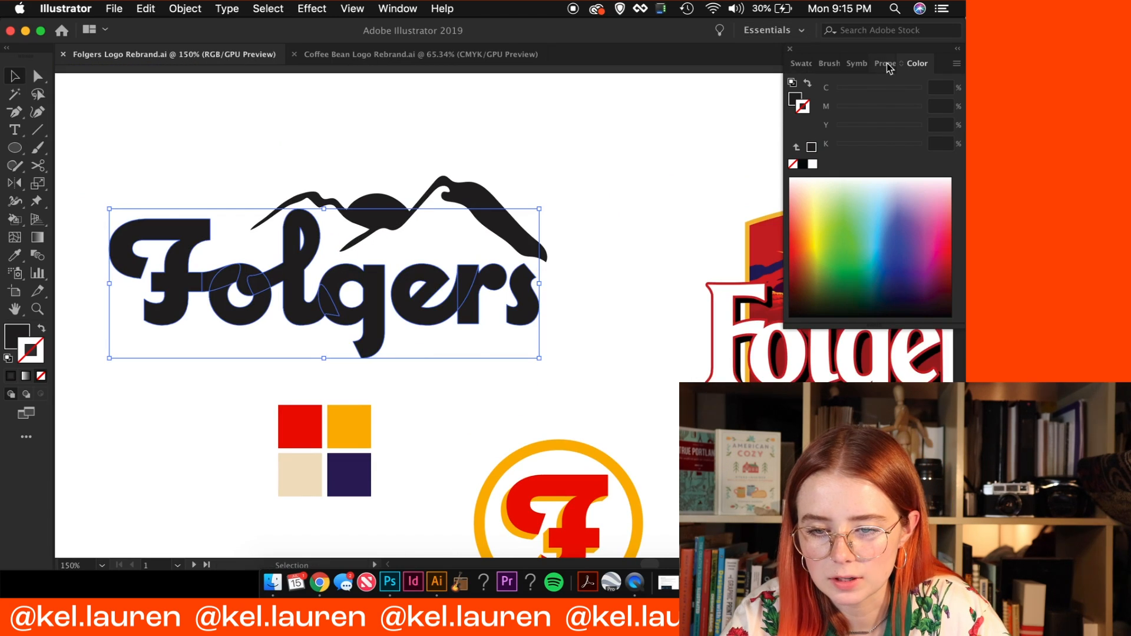
Unite the overlapping Folgers letters into one merged shape and fill it with the palette's red
left_click(886, 63)
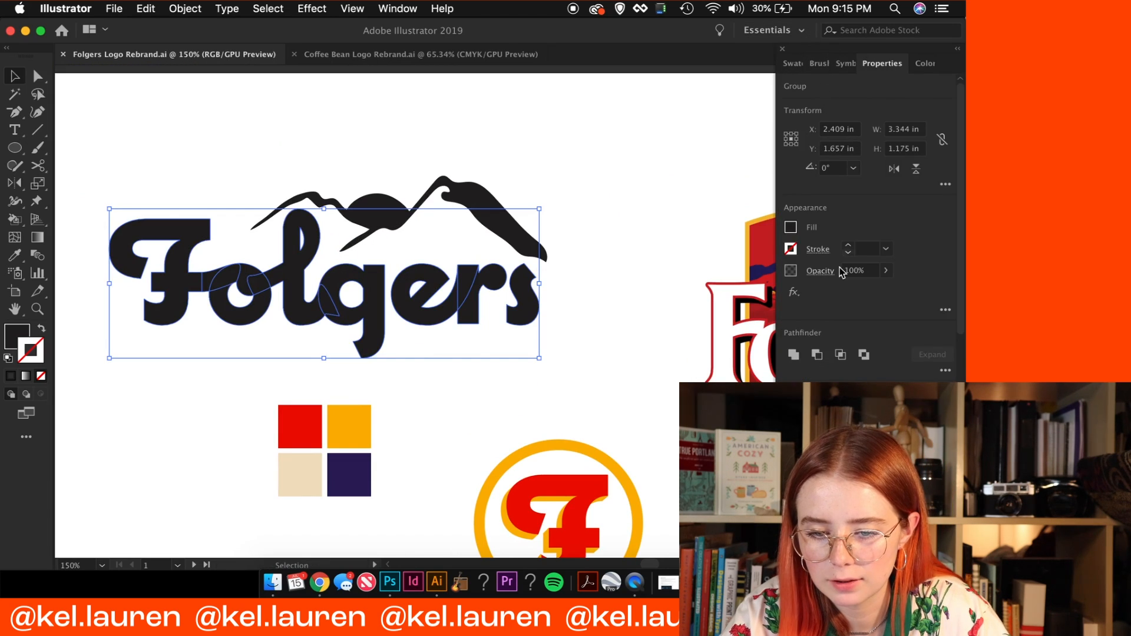
left_click(793, 354)
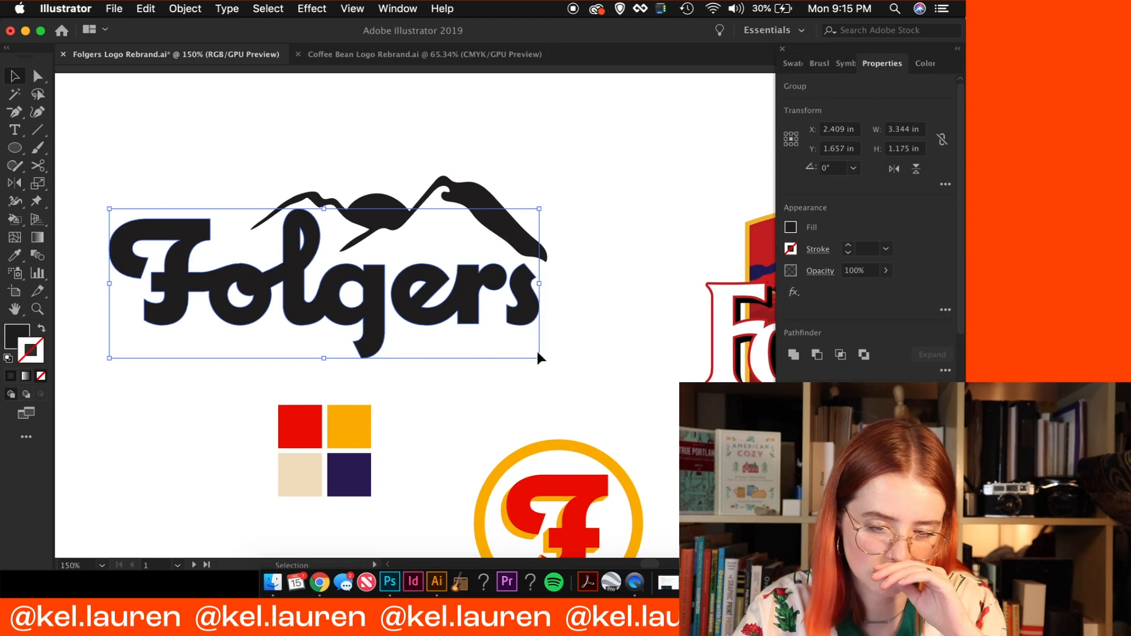
key("i")
left_click(302, 430)
key("v")
left_click(463, 370)
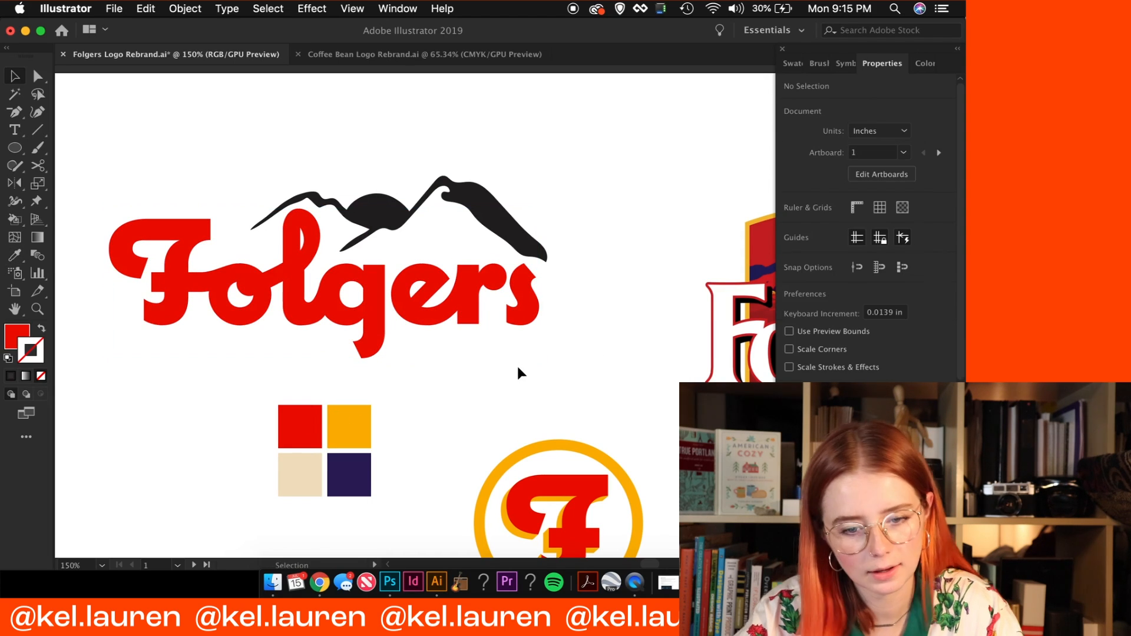
Fill the offset copy of the Folgers lettering with the palette's gold as a drop shadow behind the red letters
scroll(289, 282, "down", 1)
left_click(295, 284)
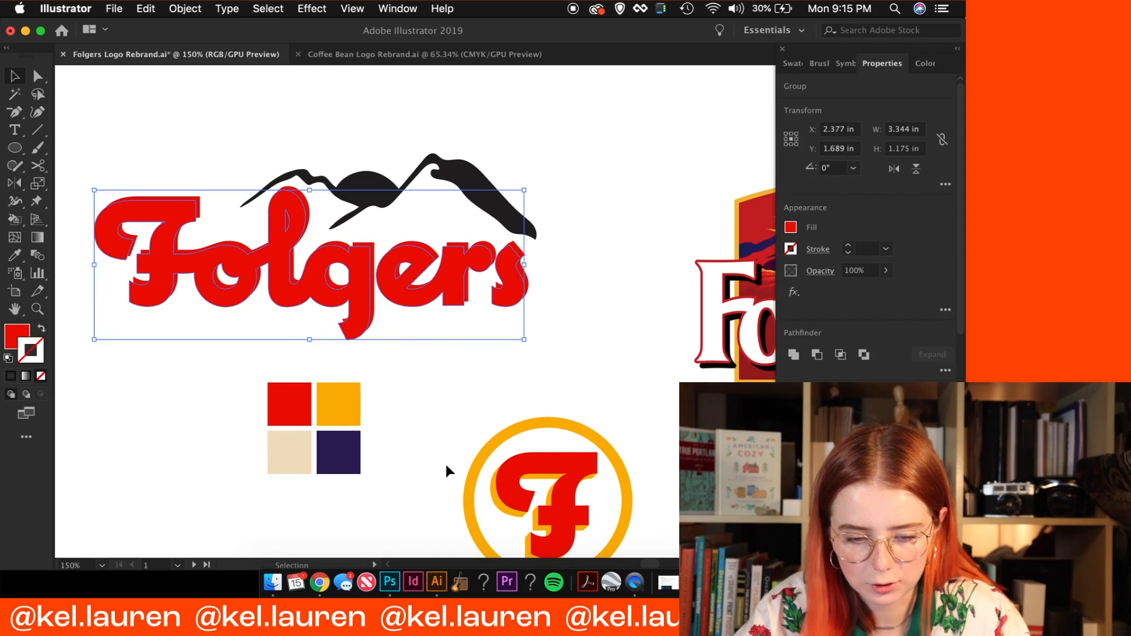
key("i")
left_click(340, 395)
key("v")
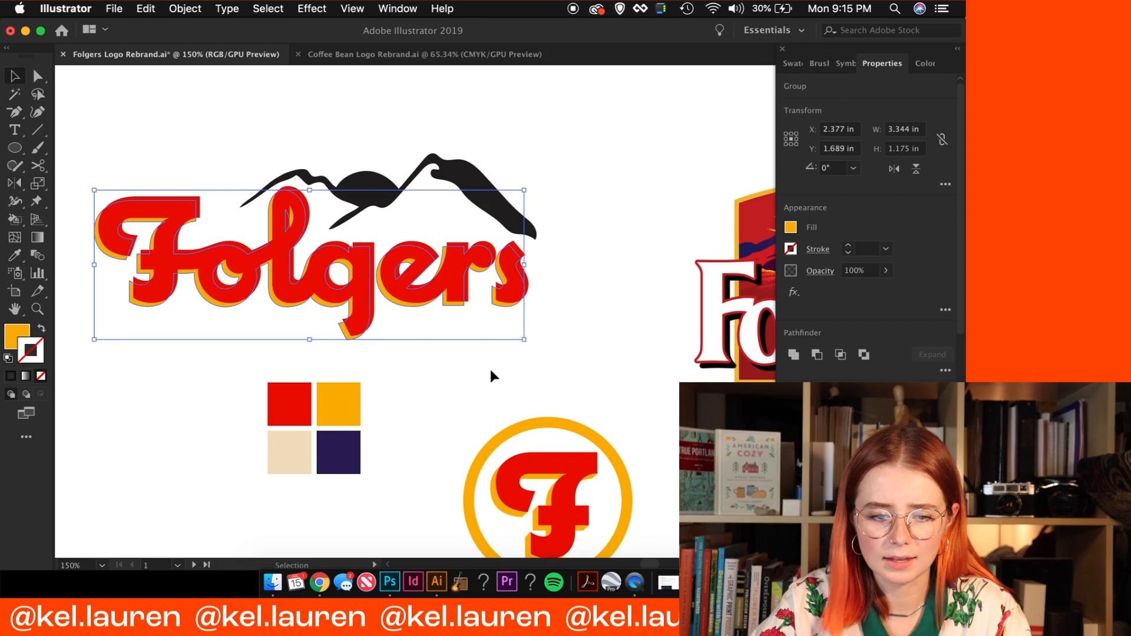
left_click(447, 376)
Nudge the gold lettering shadow slightly right, closer to the red Folgers letters
left_click_drag(470, 282, 588, 326)
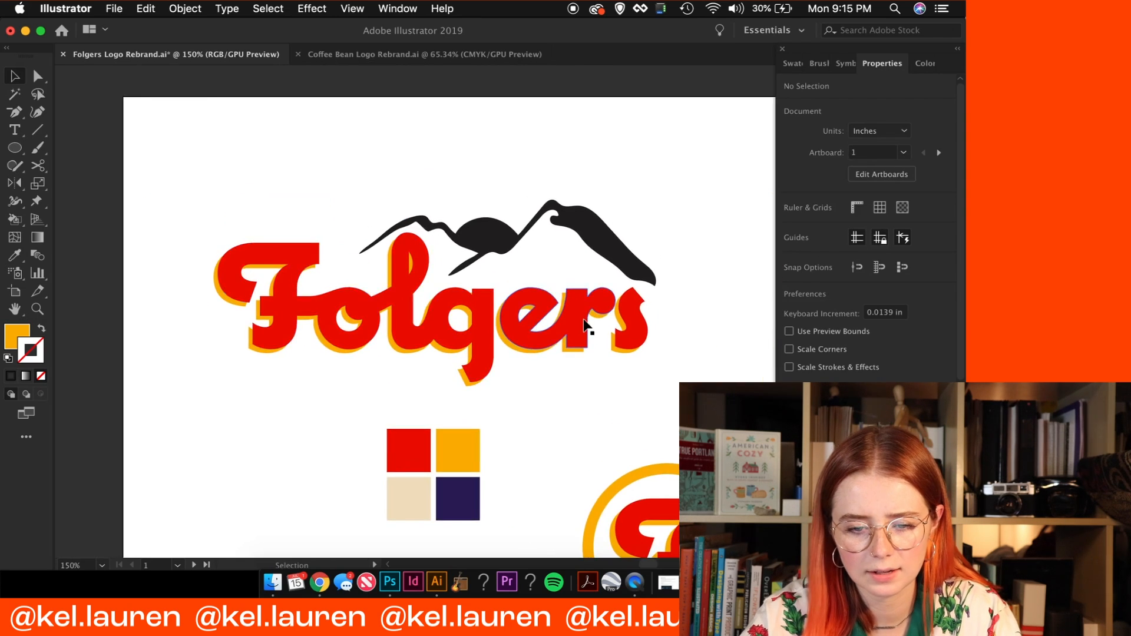
key("super+plus")
key("super+plus")
key("super+plus")
left_click_drag(533, 273, 555, 271)
scroll(555, 271, "left", 10)
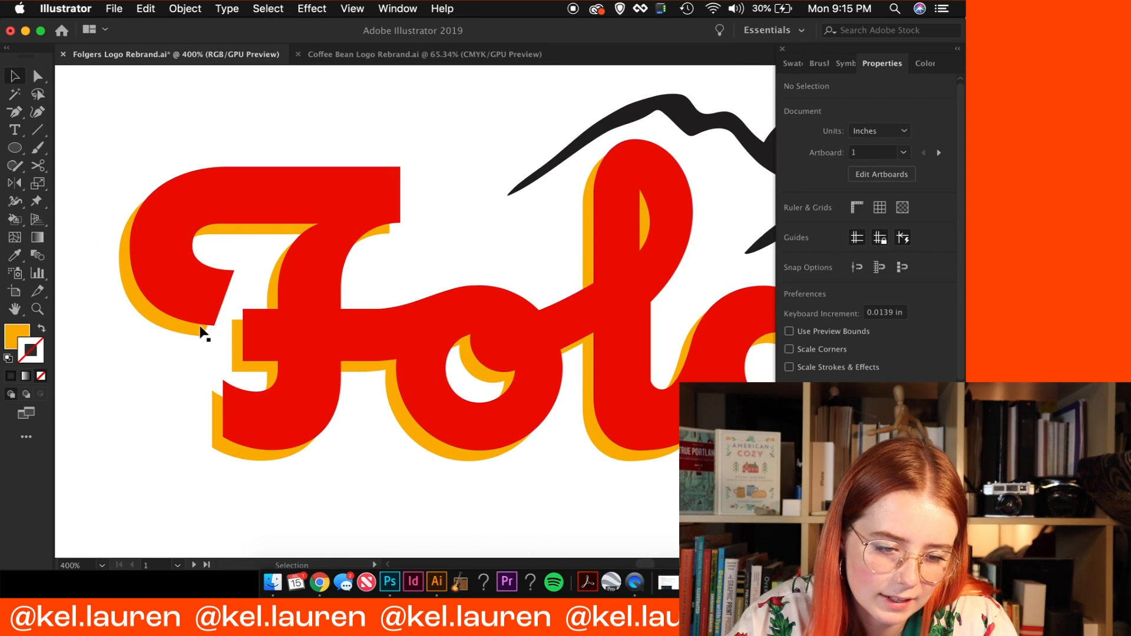
left_click(170, 321)
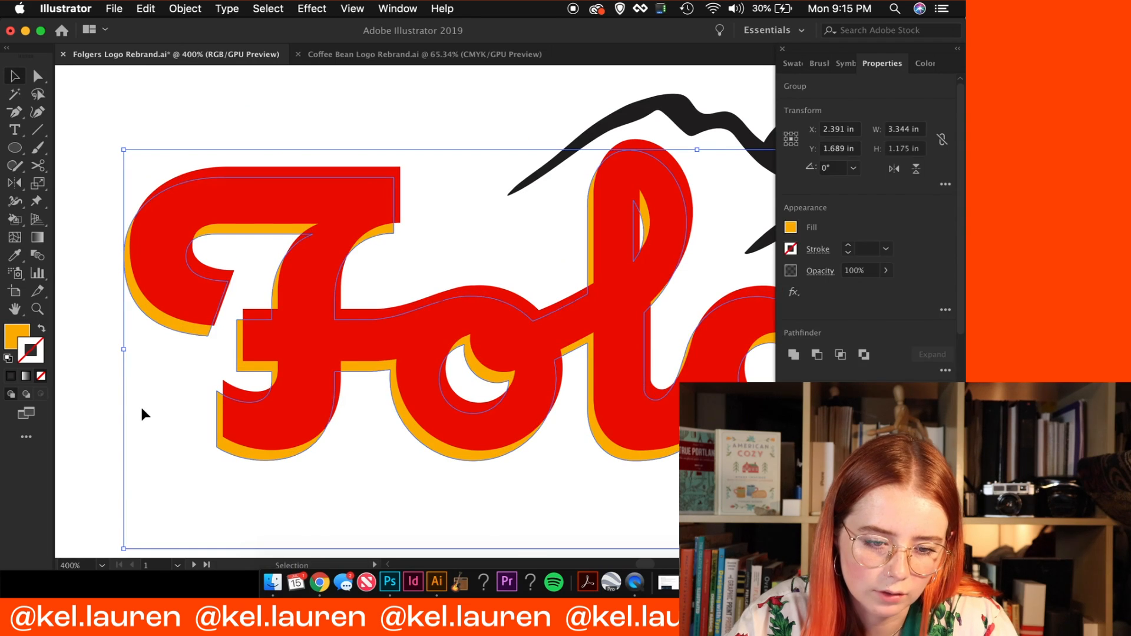
left_click(142, 408)
Compare the shadowed wordmark with the F badge and the original Folgers logo
key("super+minus")
key("super+minus")
left_click_drag(448, 381, 352, 348)
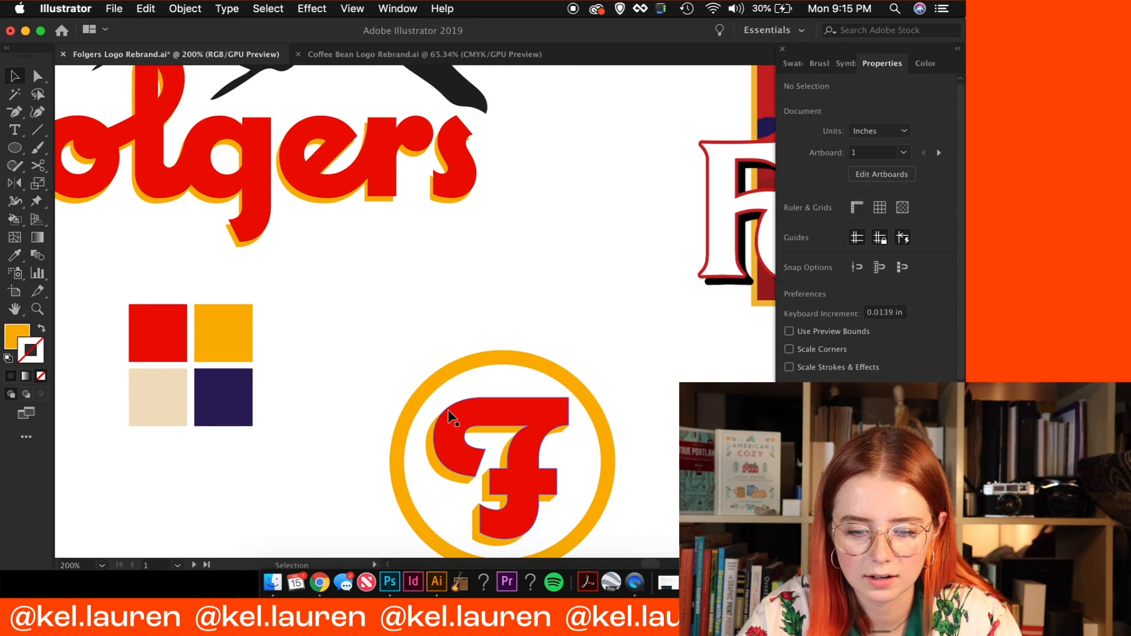
scroll(556, 446, "up", 5)
scroll(556, 446, "left", 5)
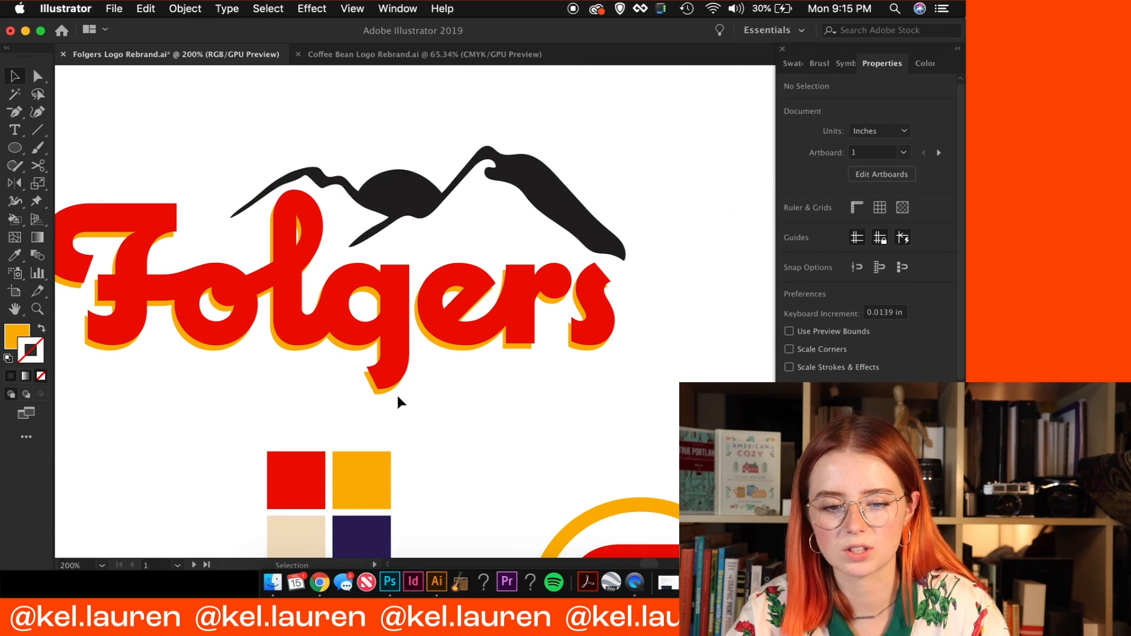
scroll(412, 363, "right", 10)
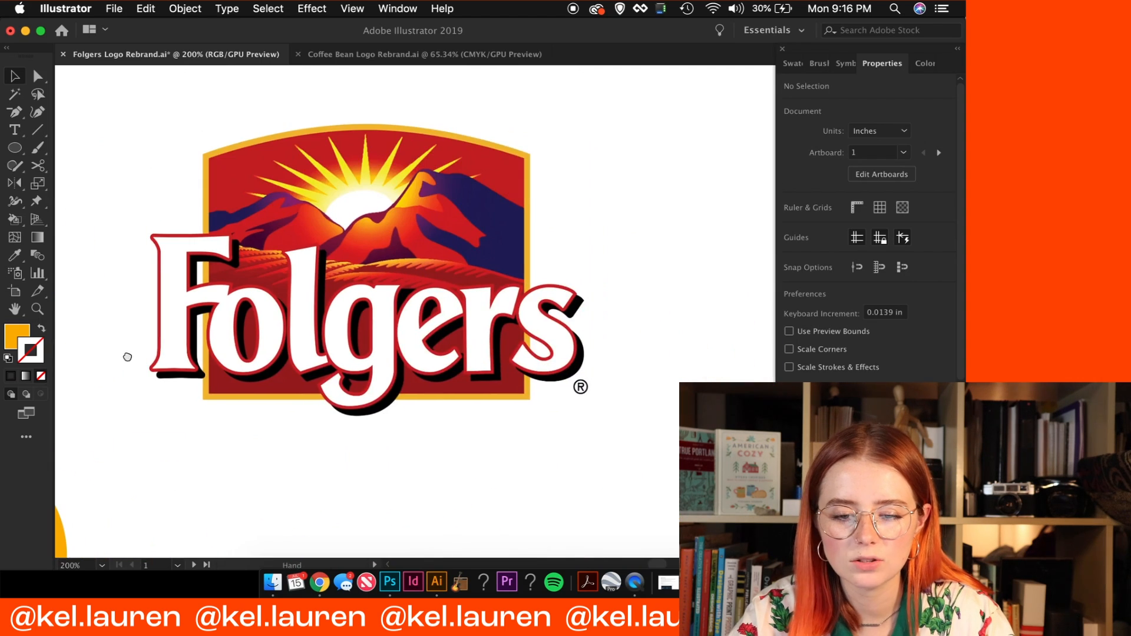
scroll(364, 321, "left", 10)
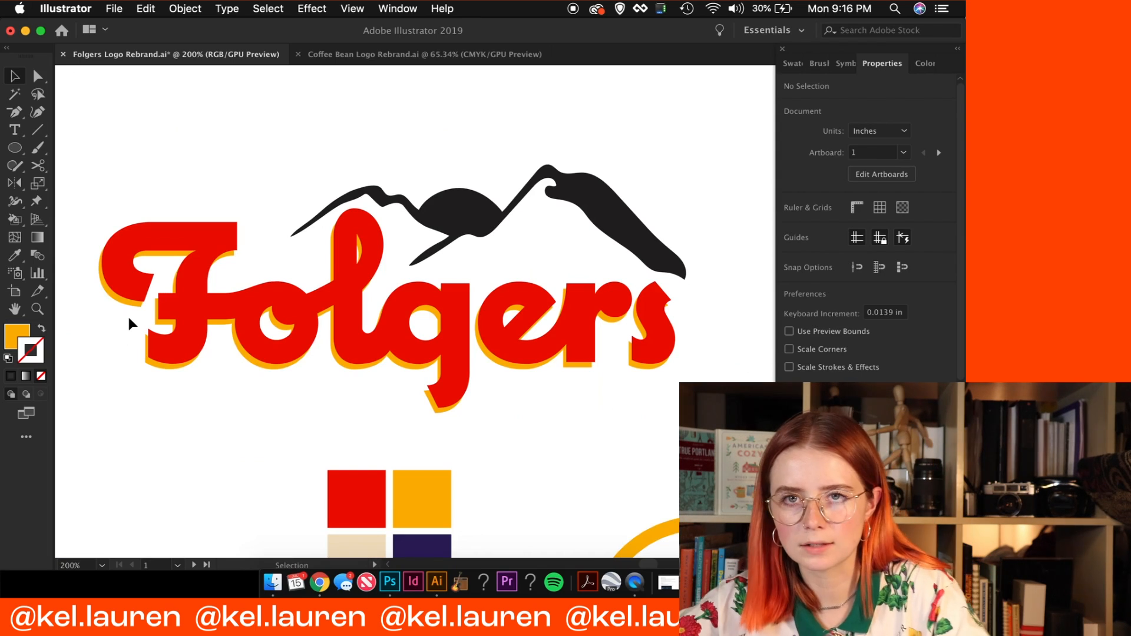
key("super+equal")
key("super+equal")
scroll(131, 324, "left", 10)
left_click_drag(314, 409, 314, 404)
key("super+minus")
key("super+minus")
key("super+minus")
key("super+minus")
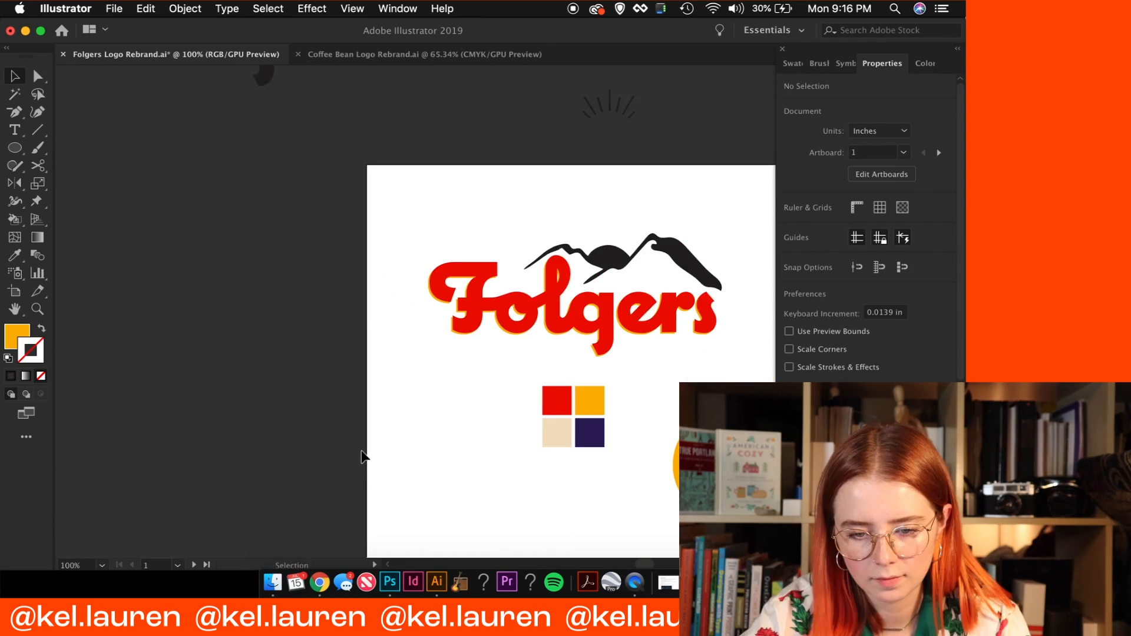
Nudge the gold lettering shadow one increment left and one increment down
scroll(363, 457, "right", 4)
key("super+equal")
key("super+equal")
key("super+equal")
left_click(406, 402)
key("Left")
key("Down")
Fill both mountain shapes above the wordmark with the palette's navy and group them
key("super+minus")
key("super+minus")
left_click(656, 434)
left_click_drag(656, 434, 379, 311)
left_click(271, 158)
left_click(182, 139, "shift")
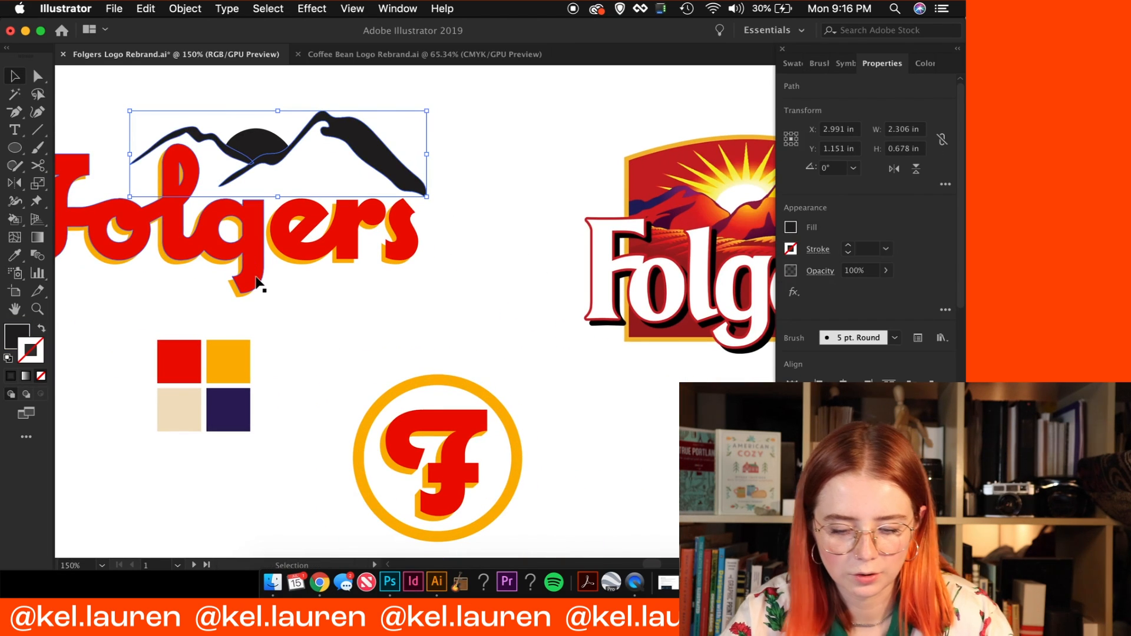
key("i")
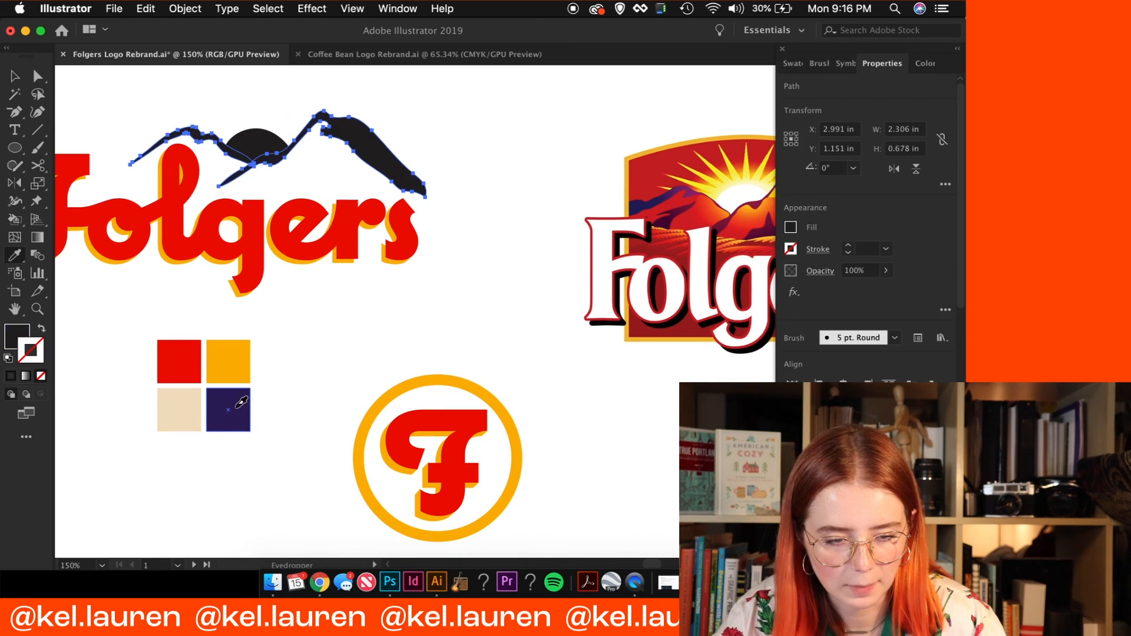
key("super+g")
key("v")
left_click(336, 320)
Unite the pieces of the sun between the mountains into one shape and fill it with the palette's gold
left_click_drag(260, 141, 313, 195)
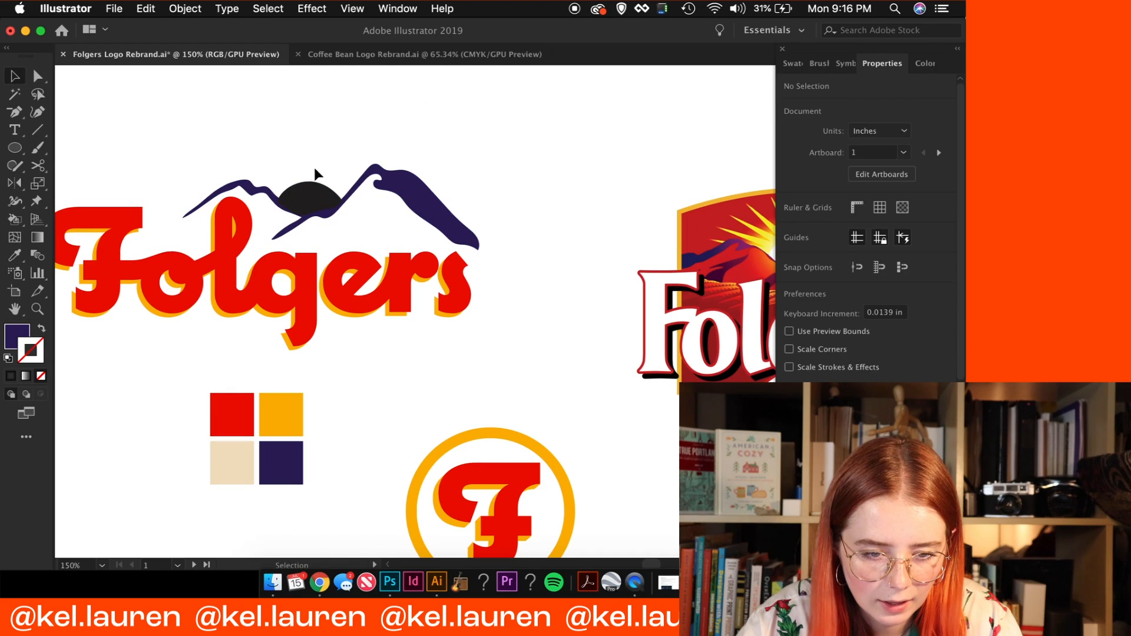
left_click(312, 199)
left_click(185, 9)
mouse_move(231, 332)
left_click(380, 364)
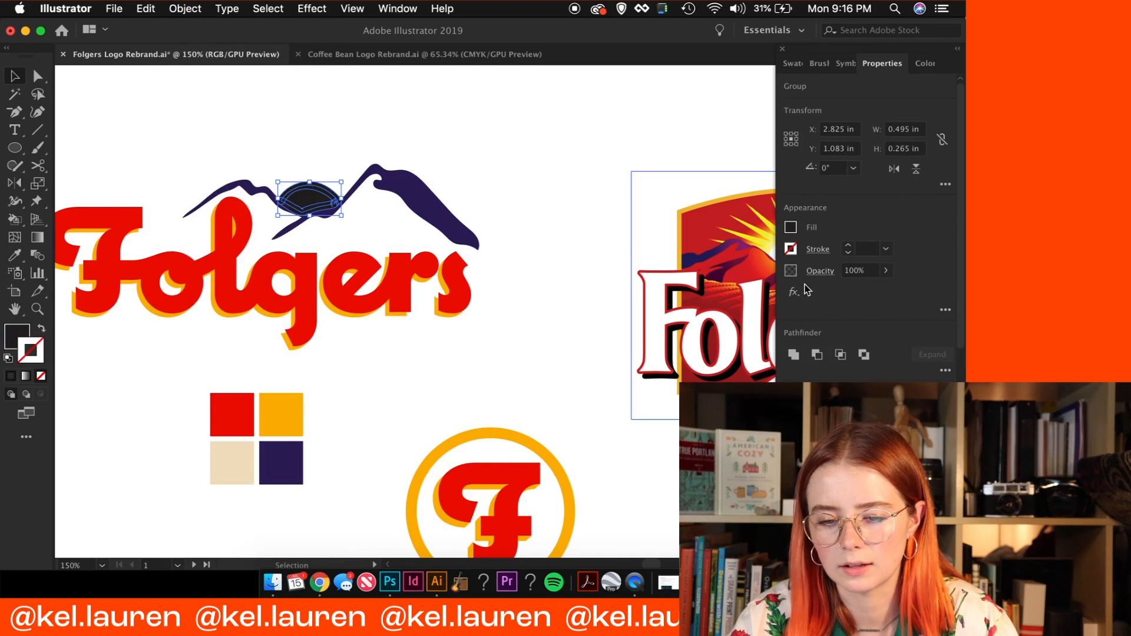
left_click(794, 355)
left_click(463, 393)
Review the fully coloured wordmark and mountains beside the original Folgers logo
left_click_drag(524, 390, 626, 409)
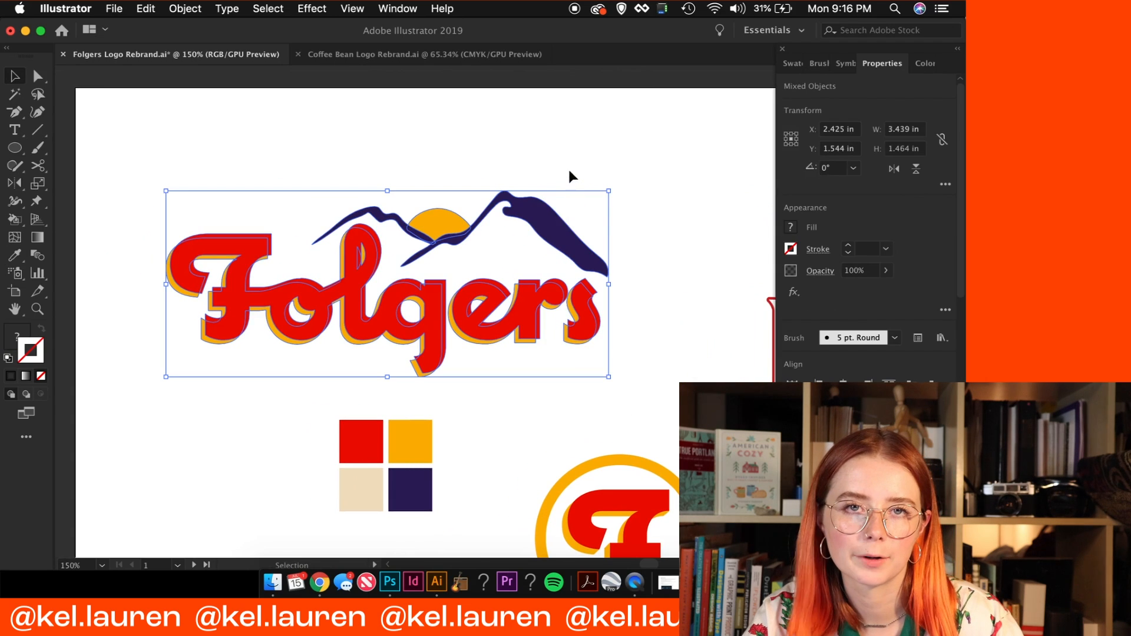
scroll(569, 175, "right", 10)
scroll(569, 175, "left", 8)
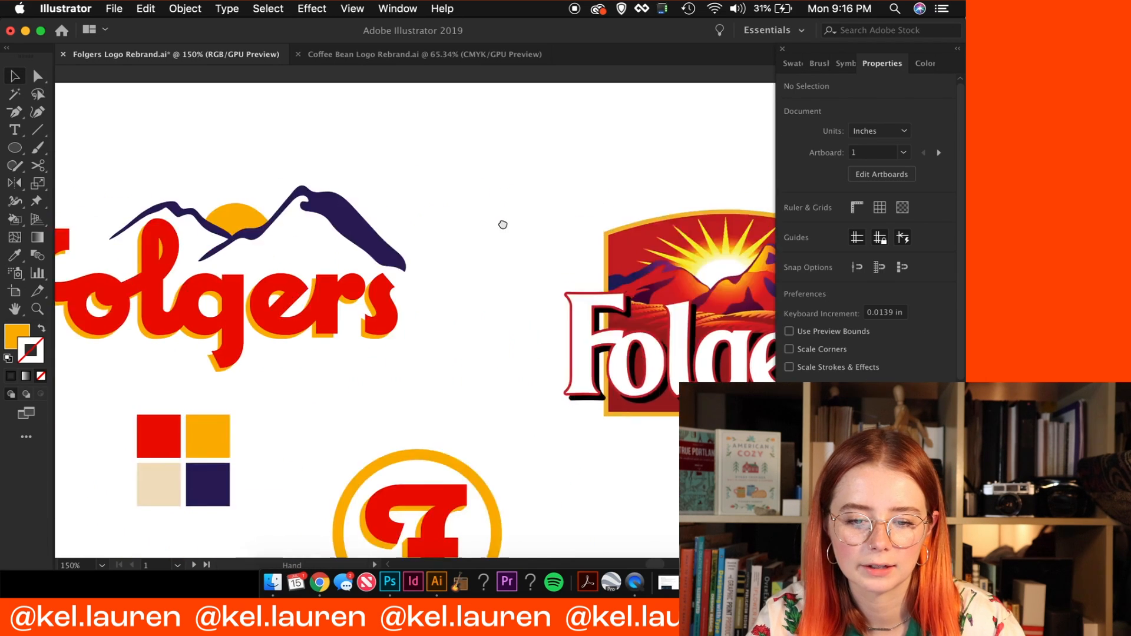
left_click(472, 203)
left_click(551, 158)
Add a near-black swatch beside the gold one by duplicating the navy square, and apply that colour to the mountains
left_click(485, 217)
scroll(309, 379, "down", 3)
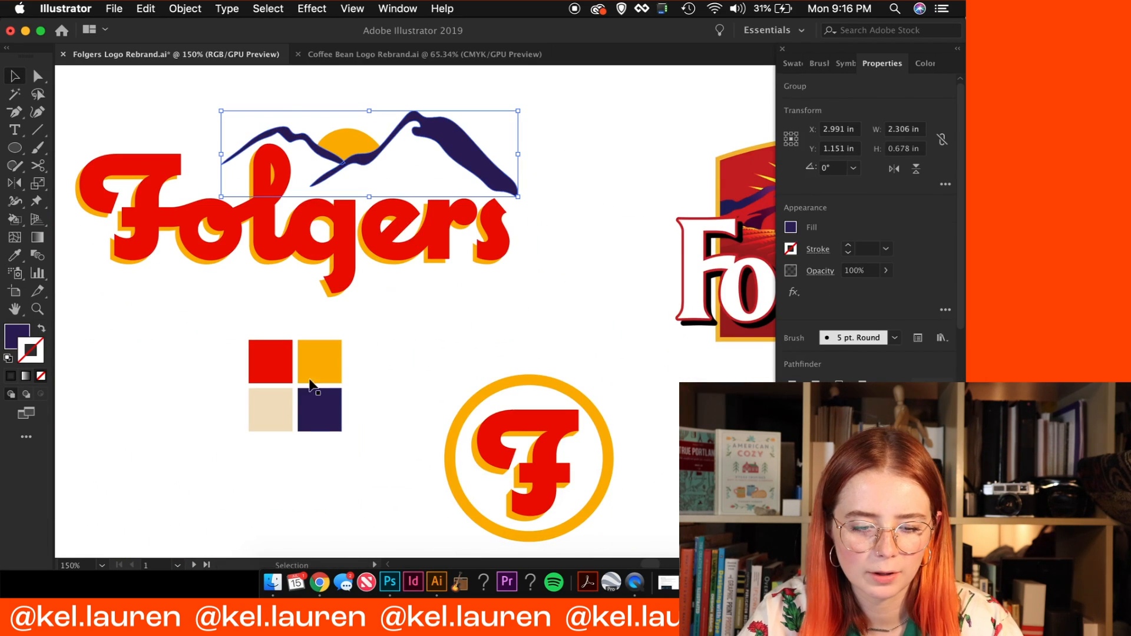
left_click_drag(323, 403, 368, 358)
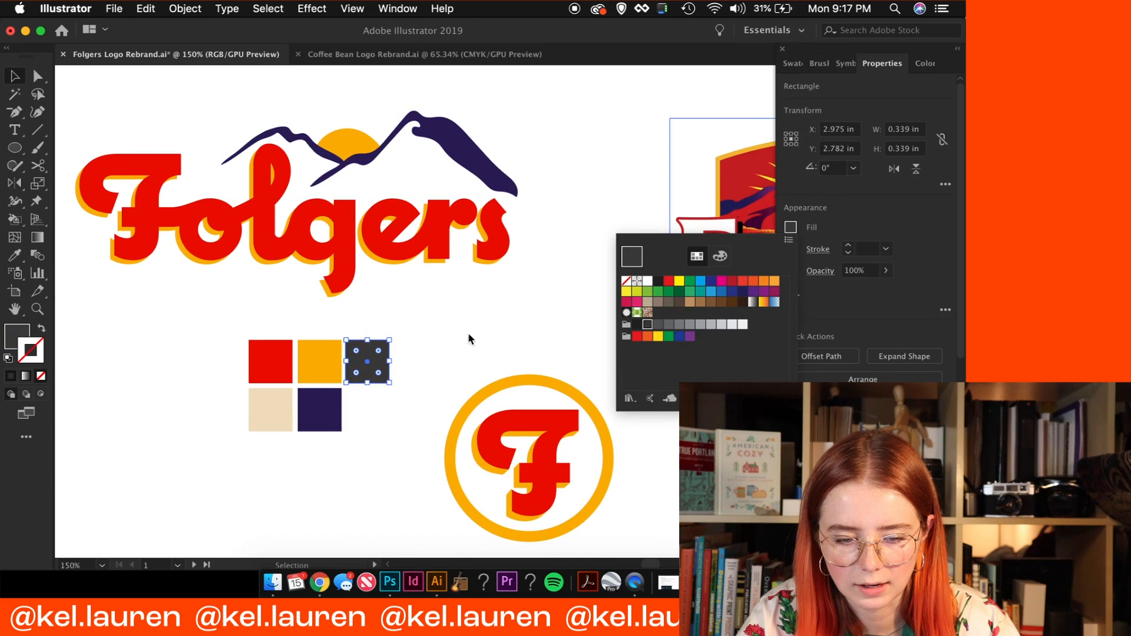
double_click(21, 337)
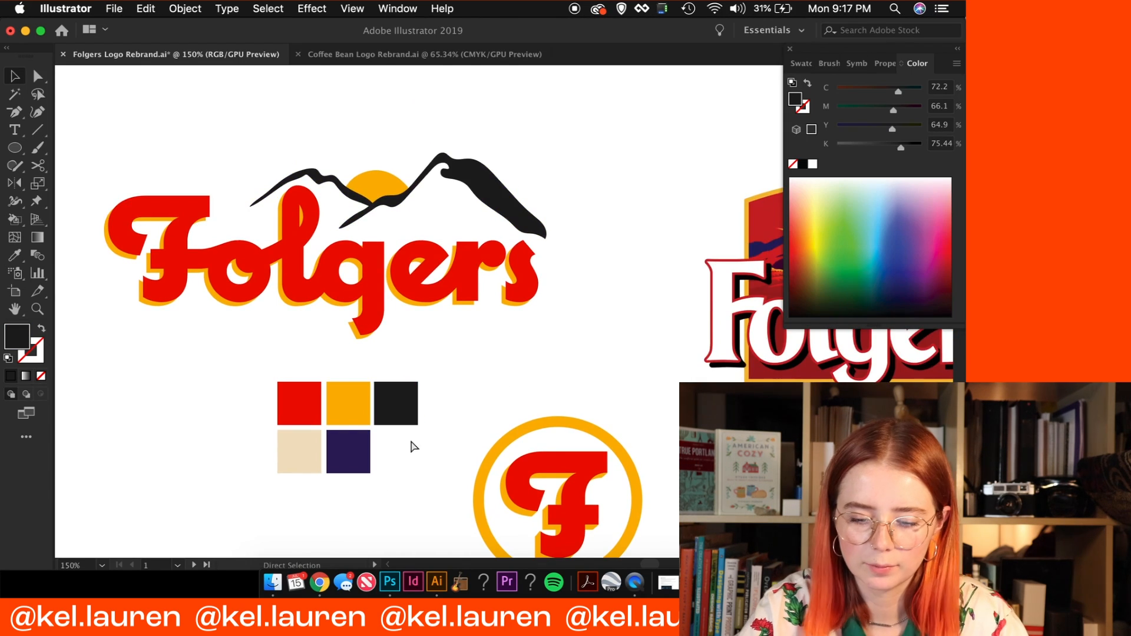
Bring up the Coffee Bean Logo Rebrand document to use its colour-block brand layout as a reference
key("super+minus")
key("super+minus")
left_click_drag(546, 328, 421, 300)
left_click(337, 259)
left_click(420, 222)
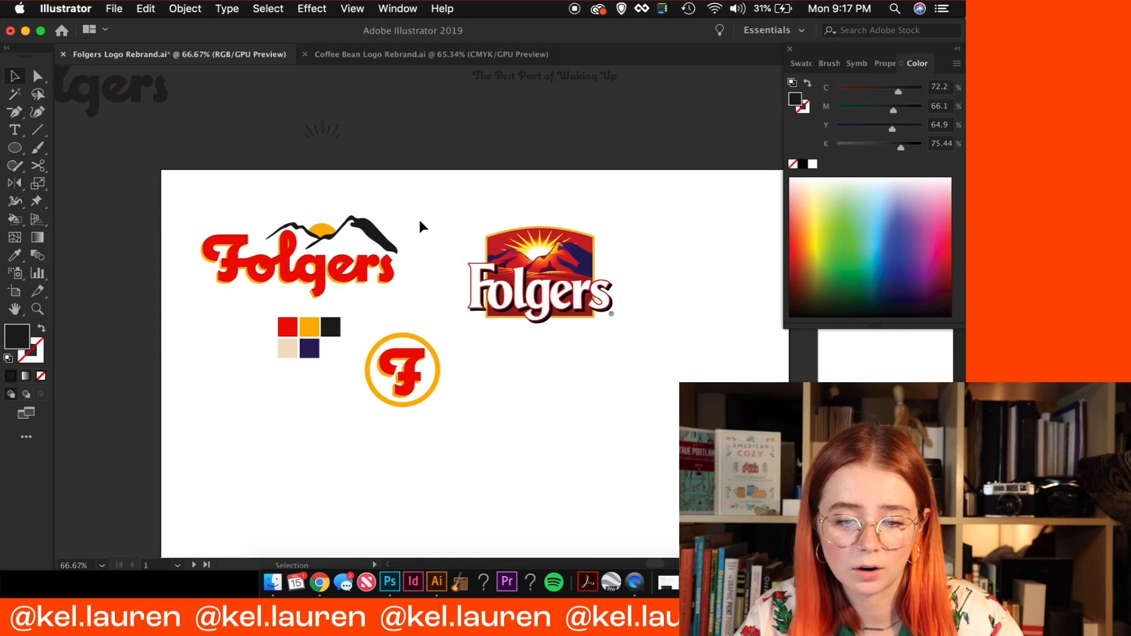
left_click_drag(613, 400, 321, 315)
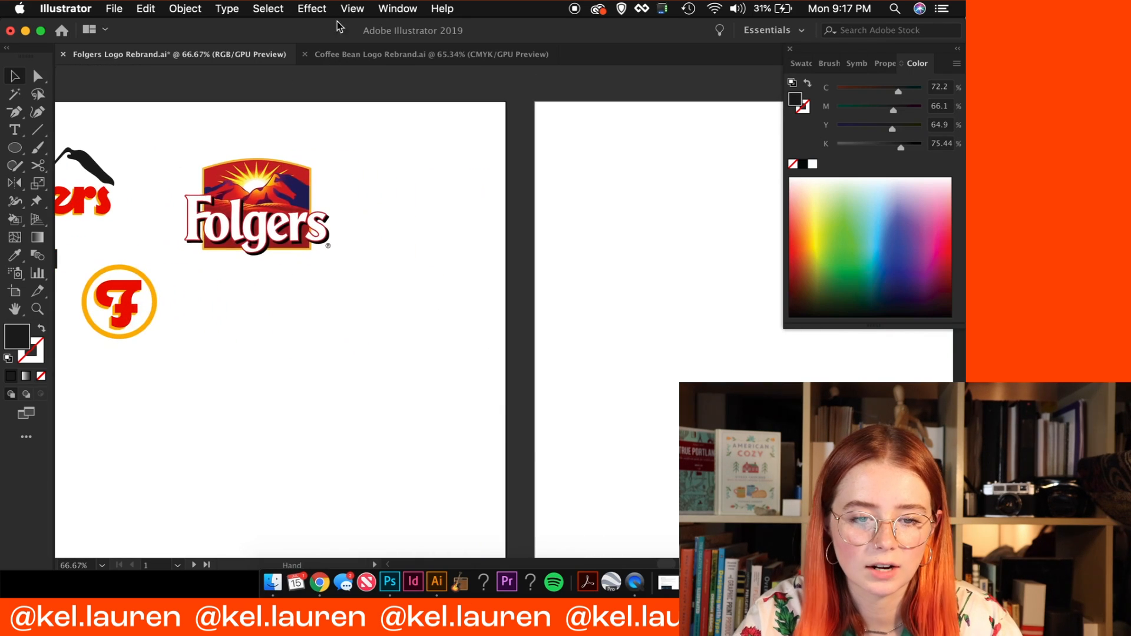
left_click(419, 54)
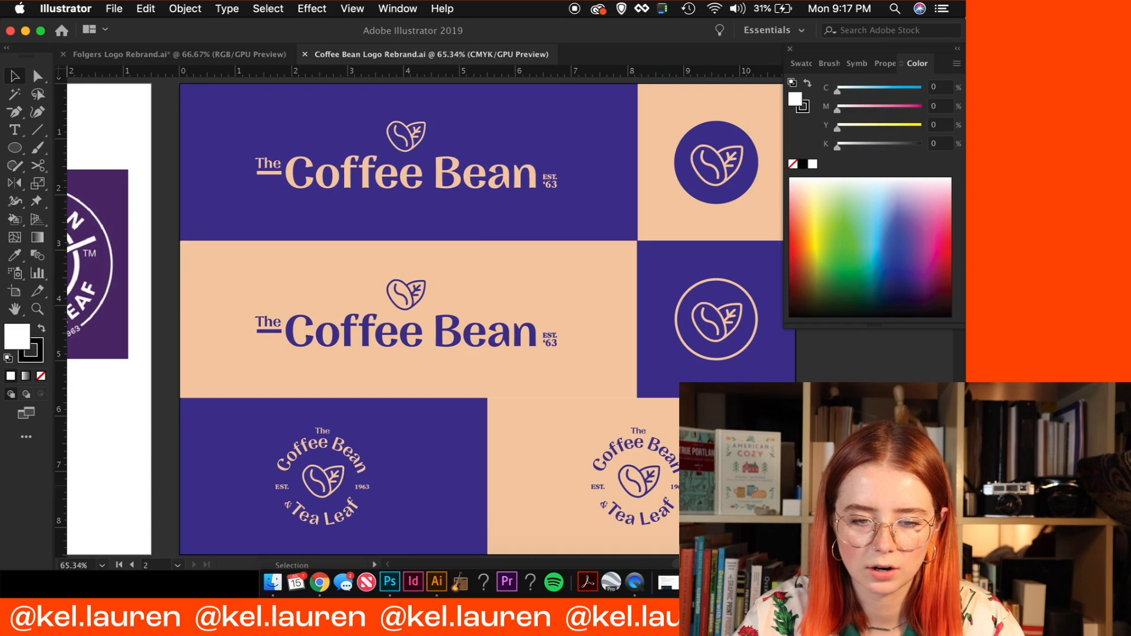
Copy the layout's coloured background rectangles and paste them in place on the empty second artboard of the Folgers document
left_click(405, 139)
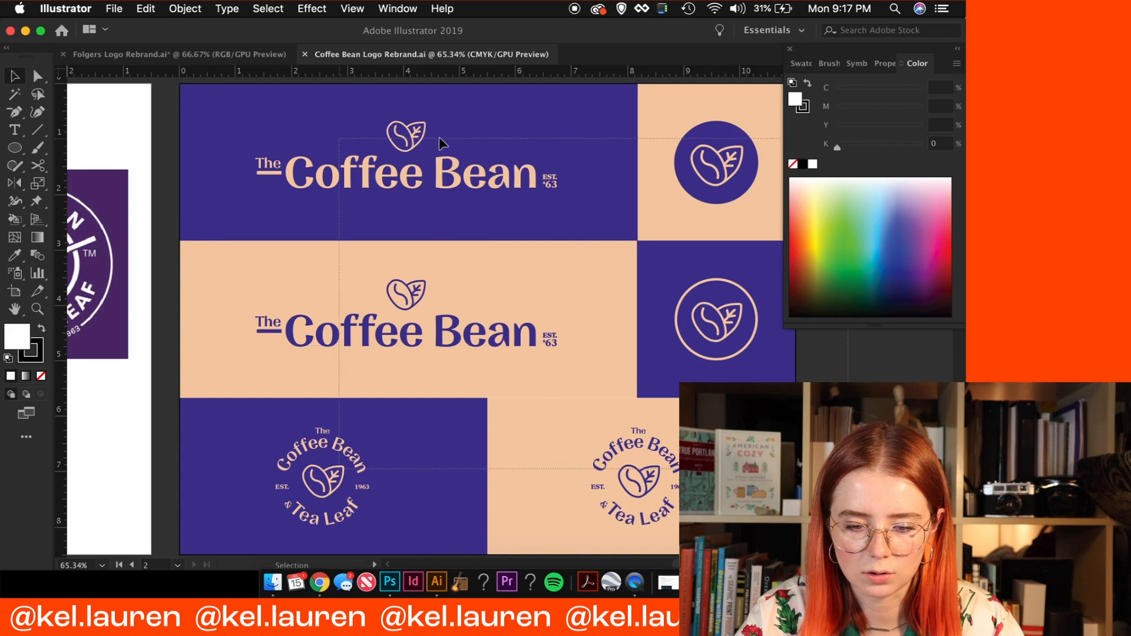
double_click(475, 336)
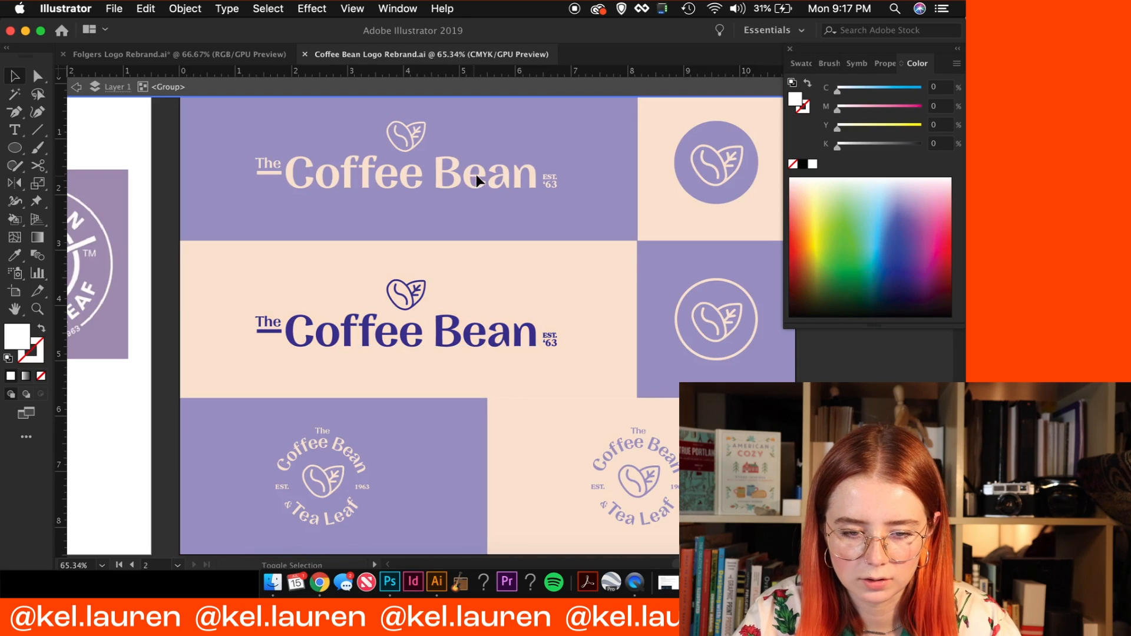
double_click(473, 176)
left_click(449, 129)
key("super+c")
left_click(180, 54)
key("super+f")
Recolour the pasted rectangles with the palette's red, cream and gold, and align the bottom row's split with the column above
key("super+minus")
key("super+minus")
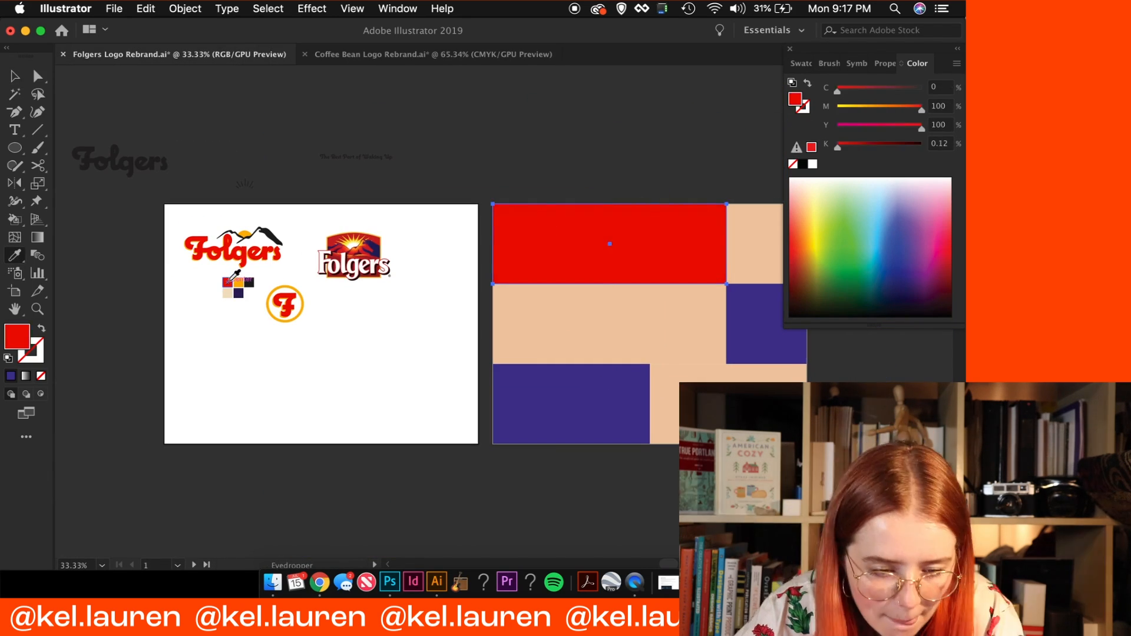
left_click(609, 323)
left_click(702, 407)
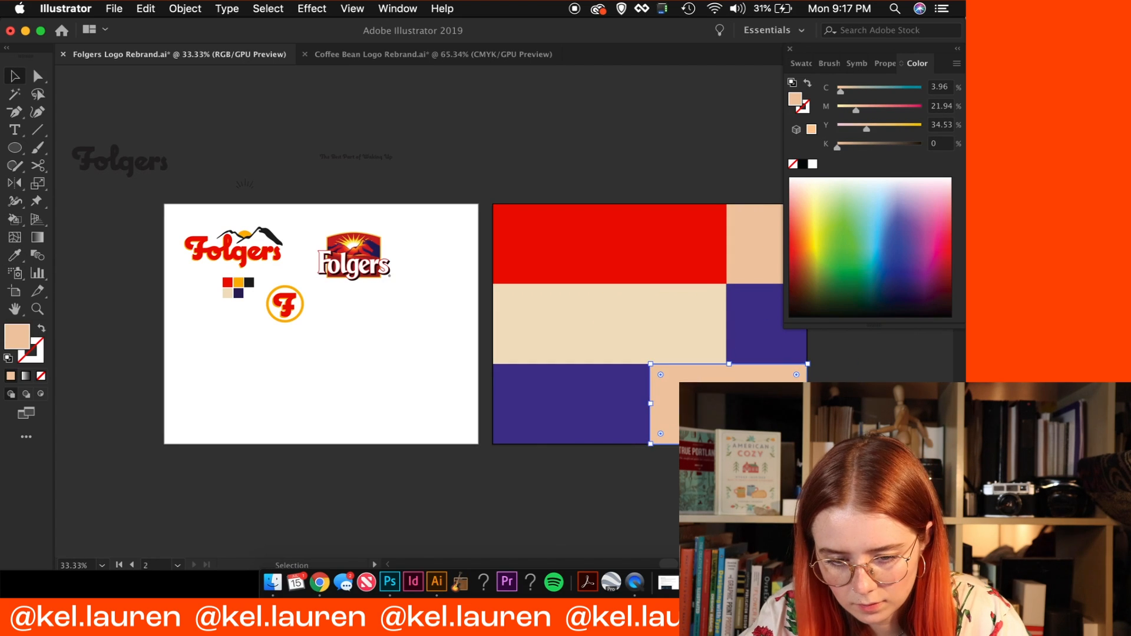
left_click_drag(650, 404, 723, 404)
left_click(630, 404)
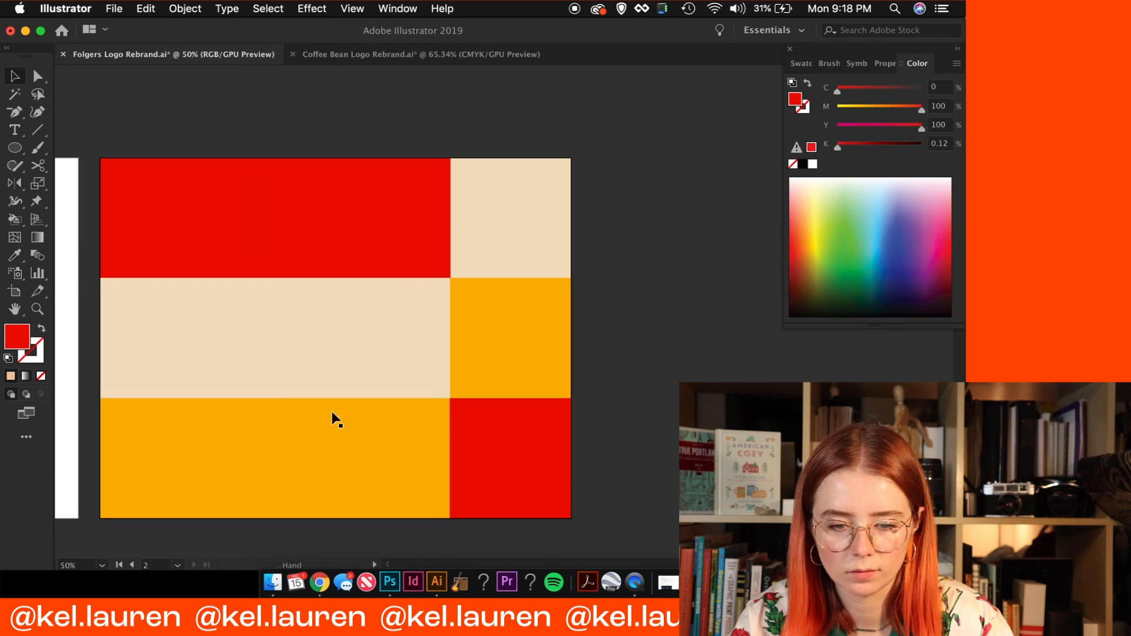
Duplicate the end column of squares beside itself as a third column, and fill its bottom square with cream
left_click_drag(517, 222, 638, 252)
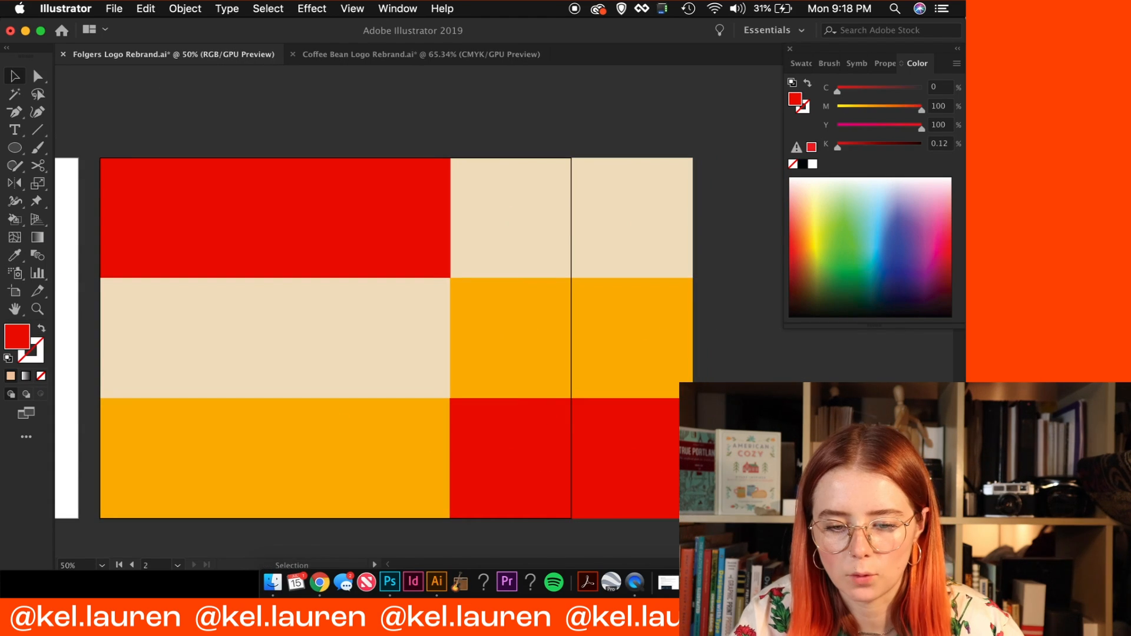
key("i")
left_click(369, 329)
key("v")
left_click(650, 358)
key("super+z")
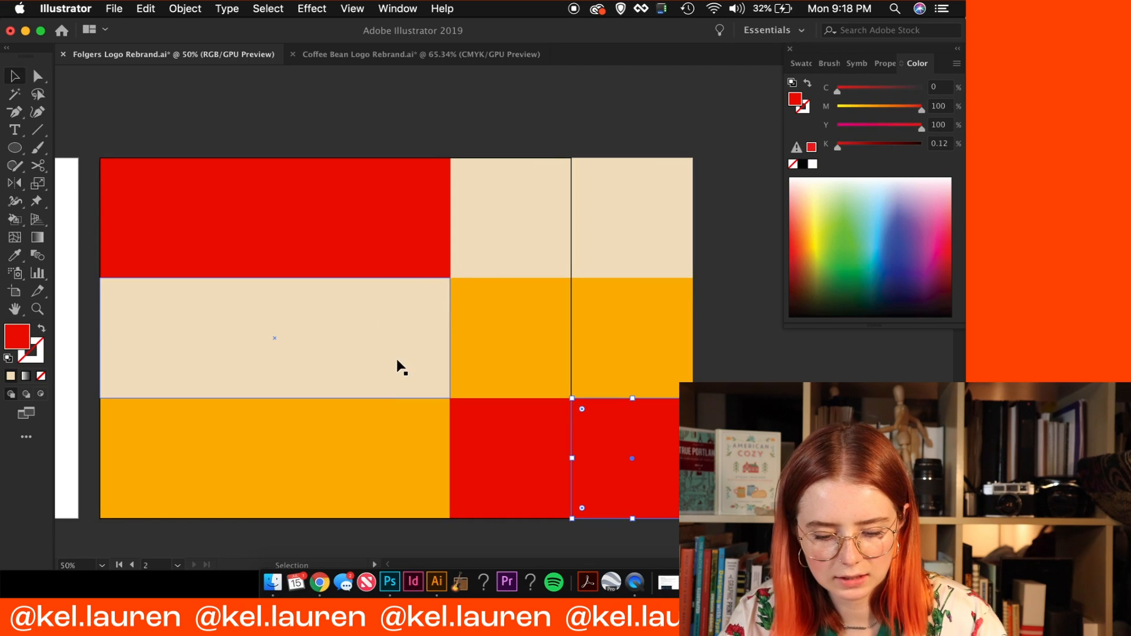
key("i")
left_click(436, 343)
Fill the third column's middle square with red and its top square with gold
key("v")
left_click(643, 336)
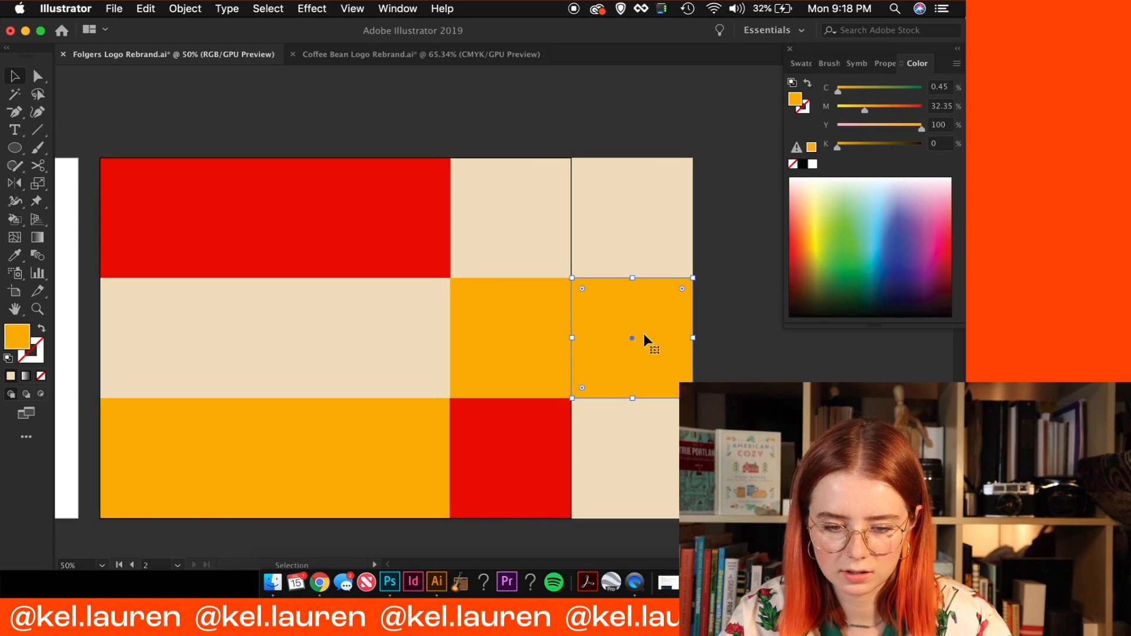
key("i")
left_click(545, 424)
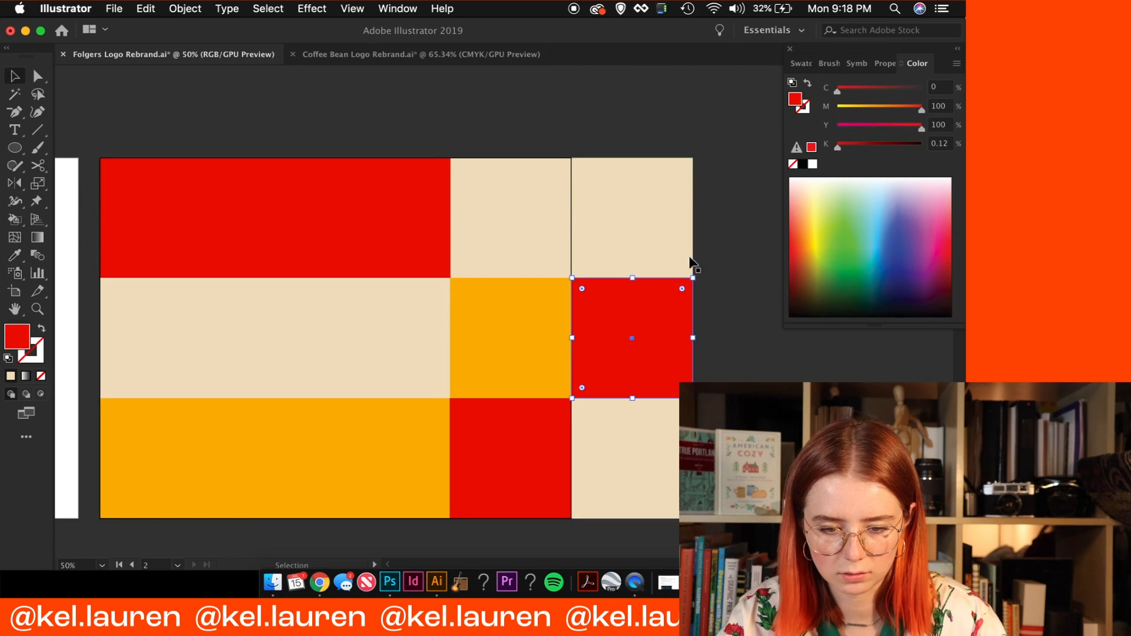
left_click(654, 236)
key("i")
left_click(530, 330)
key("v")
Try to set the second artboard's width to 14 to make room for the third column
left_click(743, 406)
left_click(398, 8)
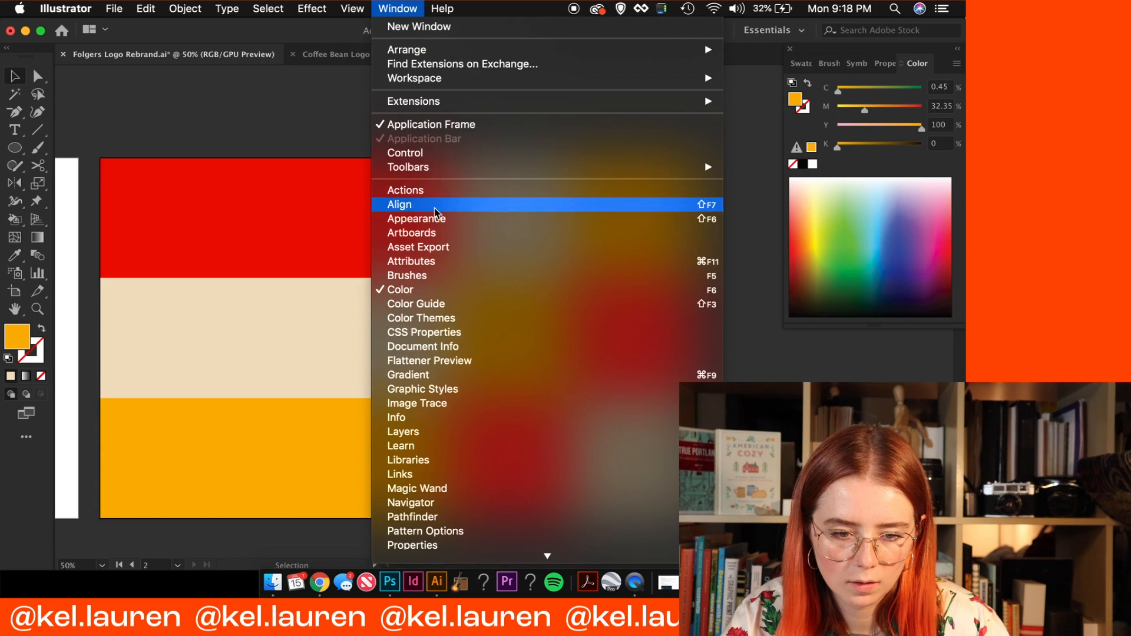
left_click(424, 235)
left_click(665, 295)
left_click_drag(92, 176, 75, 176)
type("14")
key("Return")
left_click_drag(645, 252, 934, 413)
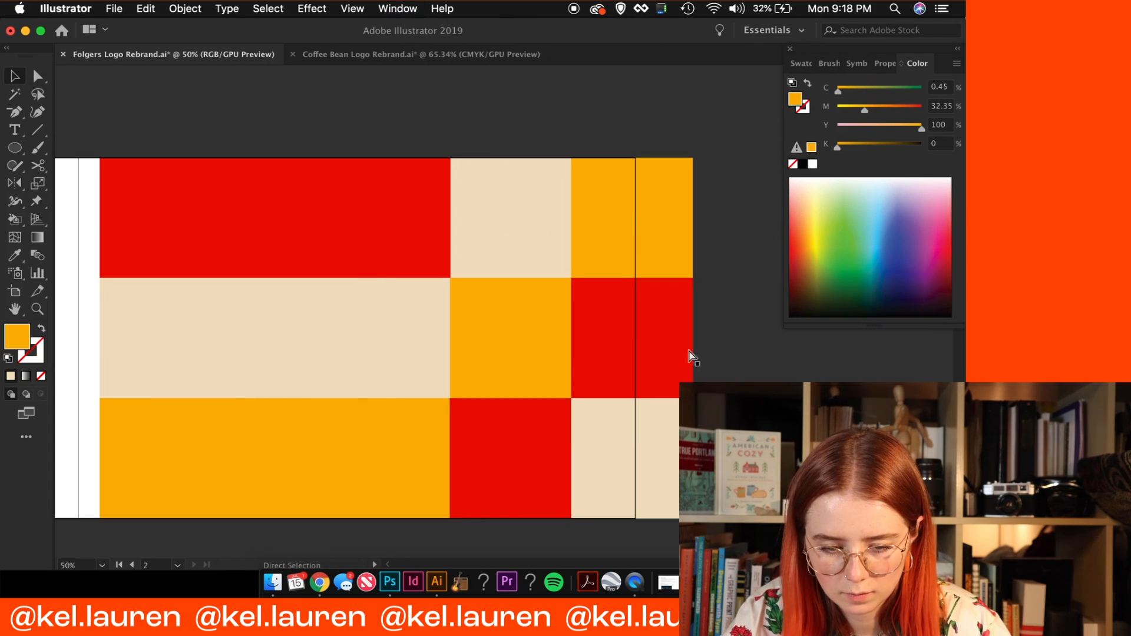
Place a copy of the coloured wordmark with mountains in the middle of the wide cream row
scroll(693, 357, "left", 10)
left_click(151, 241)
left_click_drag(183, 215, 775, 308)
left_click(747, 96)
key("super+equal")
key("super+equal")
key("super+equal")
scroll(722, 242, "right", 8)
left_click(643, 409)
key("super+minus")
key("super+minus")
key("super+minus")
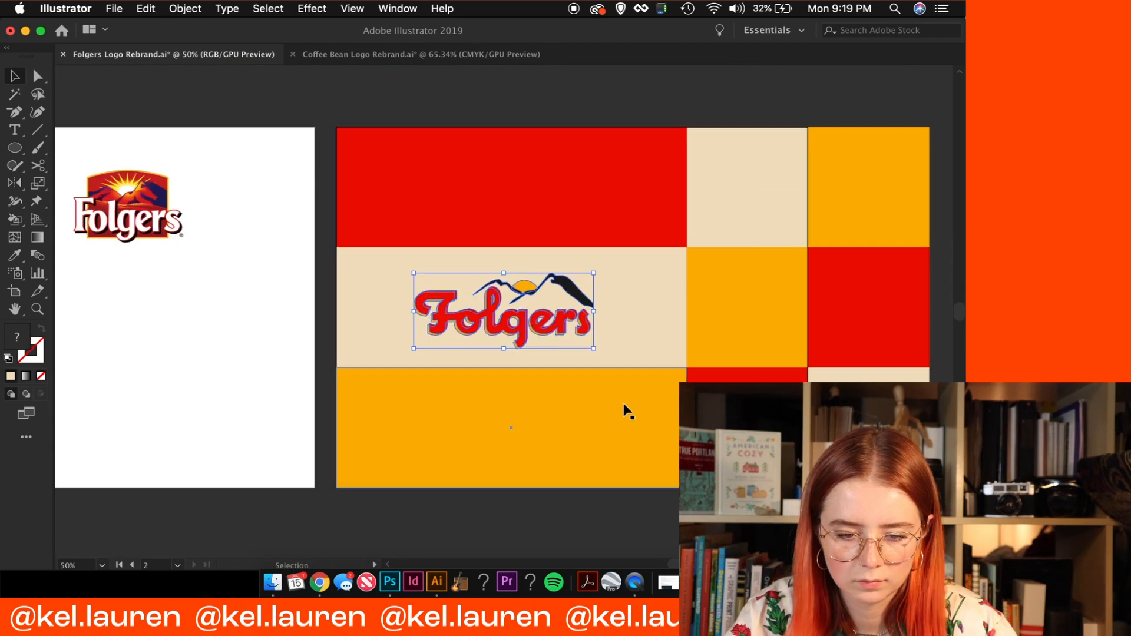
Duplicate the wordmark from the cream row straight up into the wide red row
left_click(624, 404)
scroll(419, 414, "left", 4)
left_click_drag(698, 389, 698, 267)
scroll(472, 220, "right", 3)
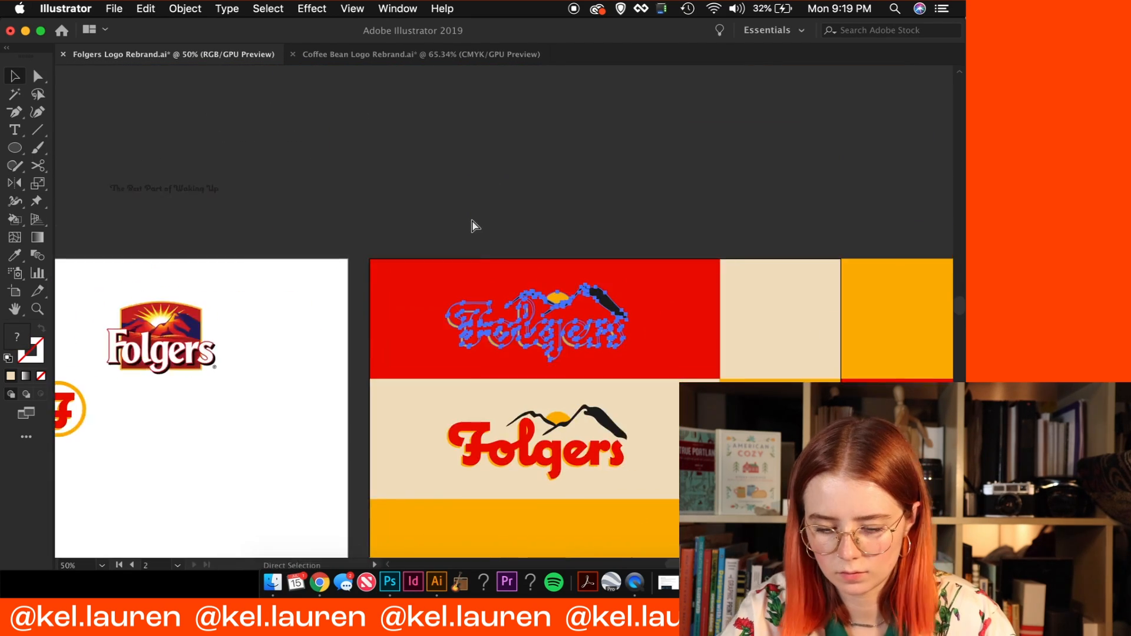
key("super+equal")
key("super+equal")
key("super+equal")
scroll(472, 226, "up", 3)
left_click(472, 226)
Isolate the red row's wordmark and fill its lettering with the palette's cream
double_click(587, 427)
left_click(589, 427)
key("i")
left_click_drag(616, 460, 578, 369)
left_click(563, 468)
key("v")
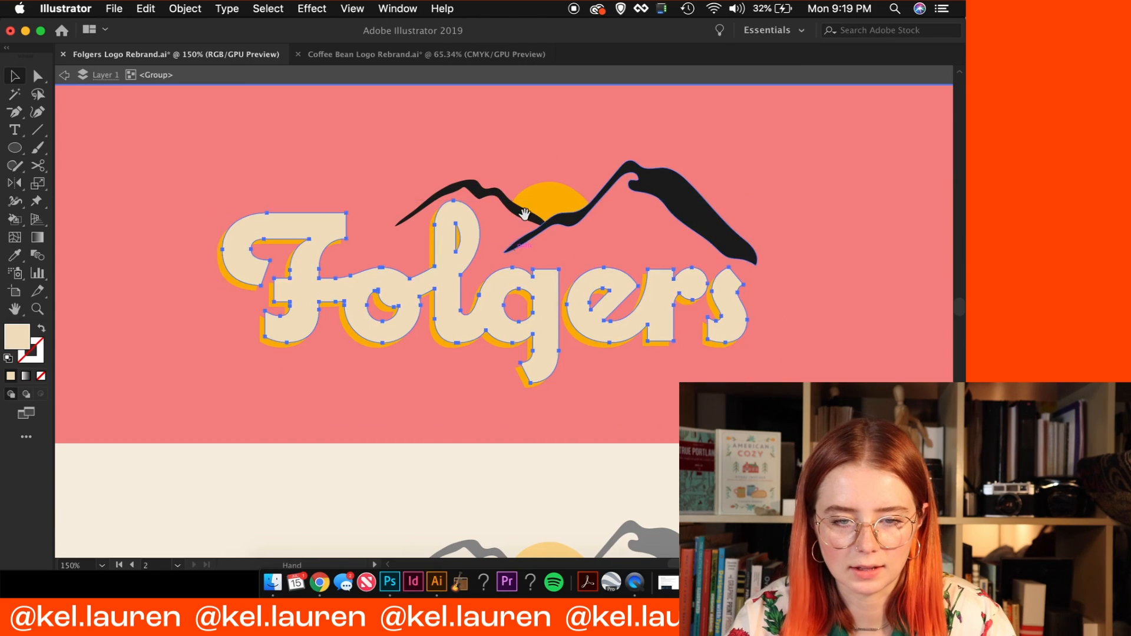
scroll(581, 172, "up", 4)
left_click(610, 137)
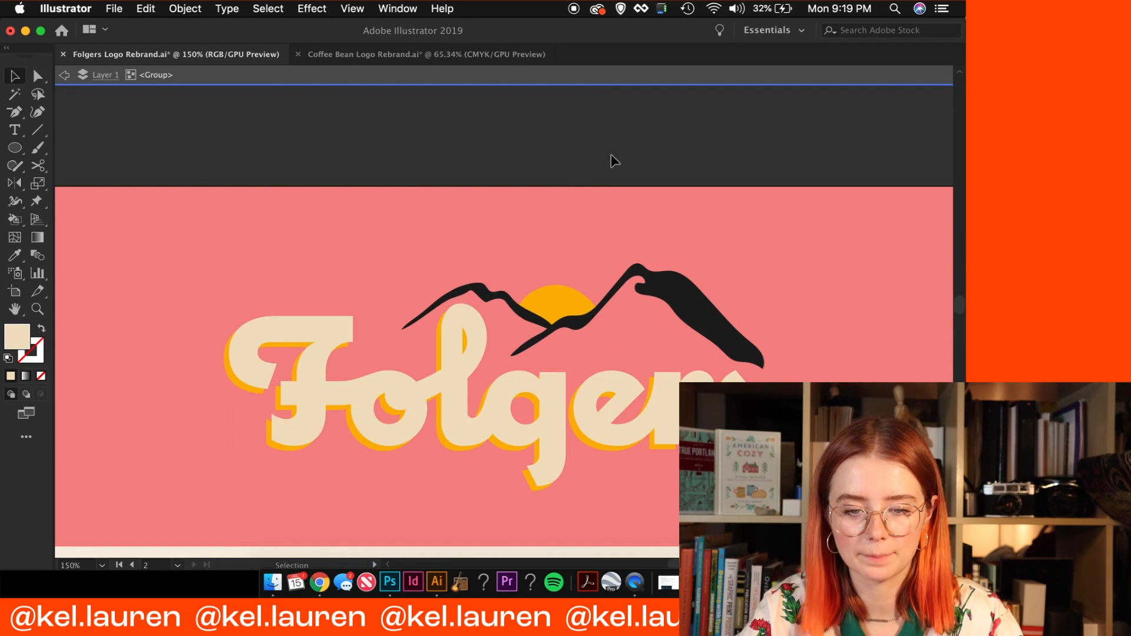
double_click(585, 141)
key("super+minus")
key("super+minus")
key("super+minus")
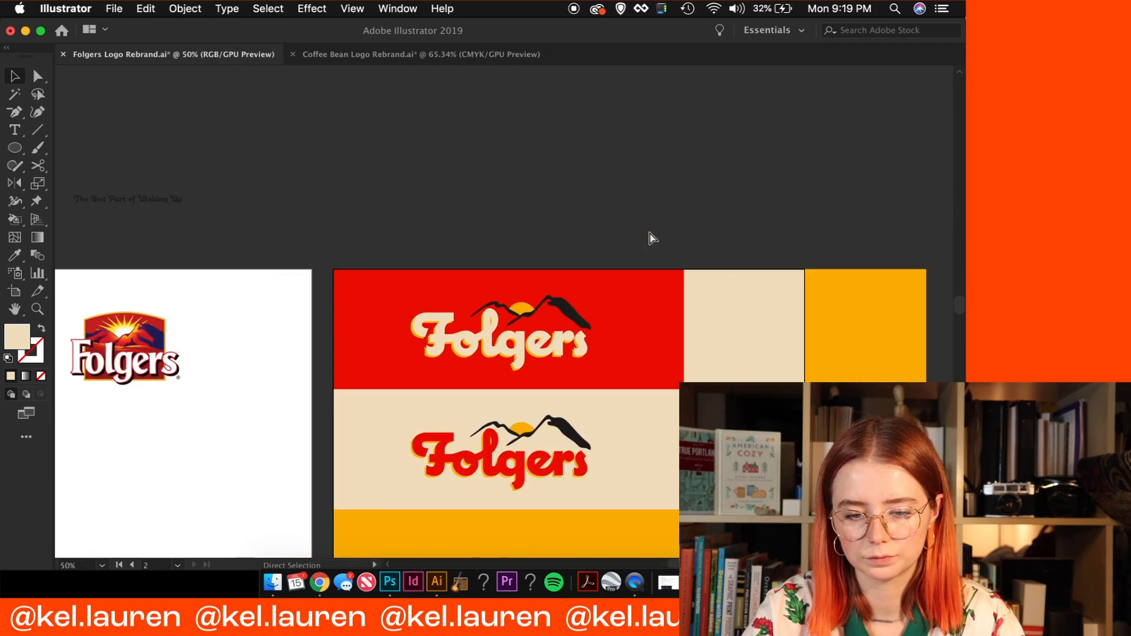
Fill the drop shadow of the red row's wordmark with the near-black of the mountains
key("XF86AudioRaiseVolume")
key("super+plus")
key("super+plus")
key("super+plus")
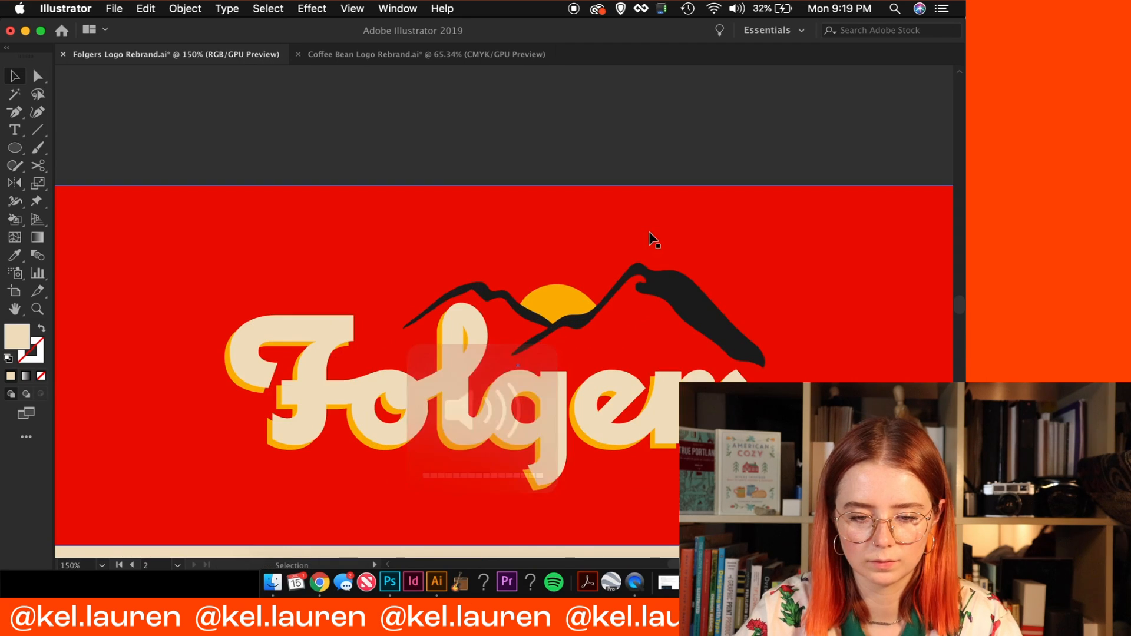
double_click(507, 449)
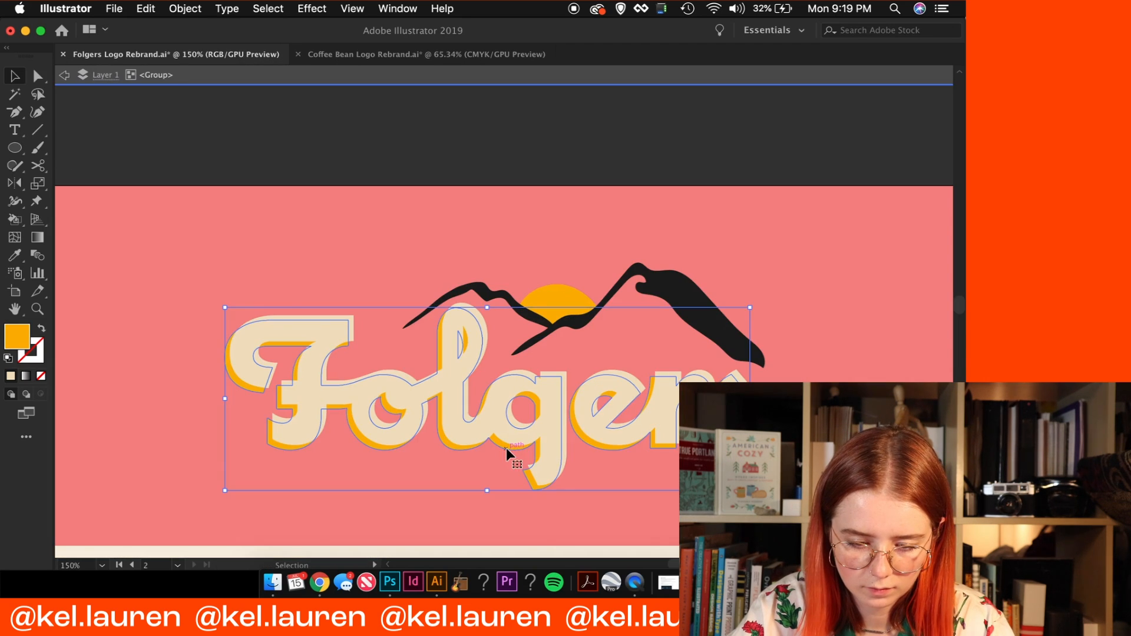
key("i")
left_click(692, 309)
key("v")
double_click(643, 122)
Fill the sun above the red row's wordmark with cream
double_click(567, 300)
key("i")
left_click(592, 389)
key("v")
double_click(554, 159)
key("super+minus")
key("super+minus")
key("super+minus")
Duplicate the red row's wordmark down into the wide gold row and fill the copy's lettering with red
left_click_drag(521, 251, 525, 494)
key("super+plus")
key("super+plus")
left_click(599, 521)
scroll(598, 521, "up", 2)
double_click(543, 405)
key("i")
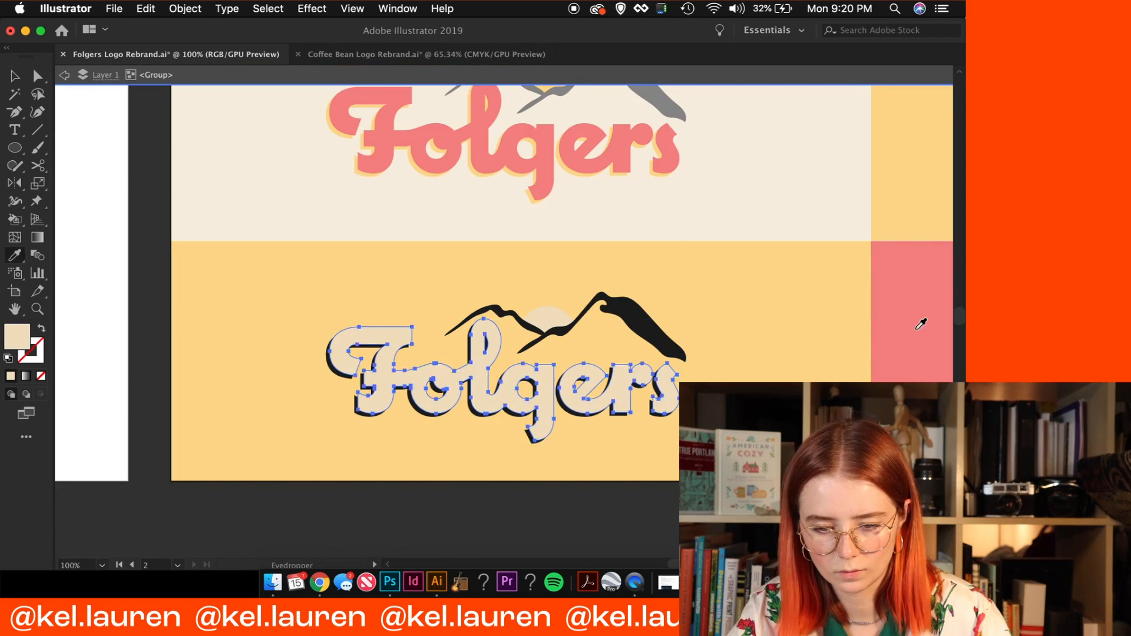
left_click(917, 328)
key("v")
key("Escape")
Fill the drop shadow of the gold row's wordmark with cream
double_click(478, 415)
key("i")
left_click(790, 149)
key("v")
key("Escape")
key("super+minus")
key("super+minus")
key("super+minus")
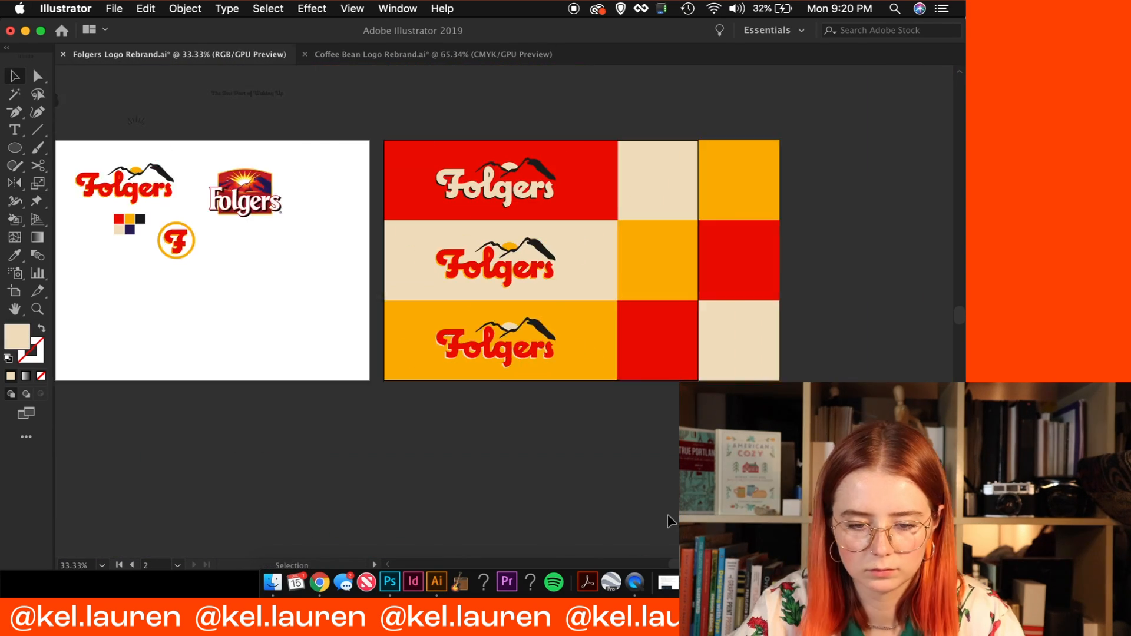
Try a different fill on the mountains of a wordmark in the colour-block layout
scroll(667, 515, "up", 2)
double_click(587, 367)
key("i")
left_click(628, 267)
key("v")
double_click(609, 109)
key("super+plus")
key("super+plus")
key("super+plus")
key("super+z")
scroll(571, 502, "right", 2)
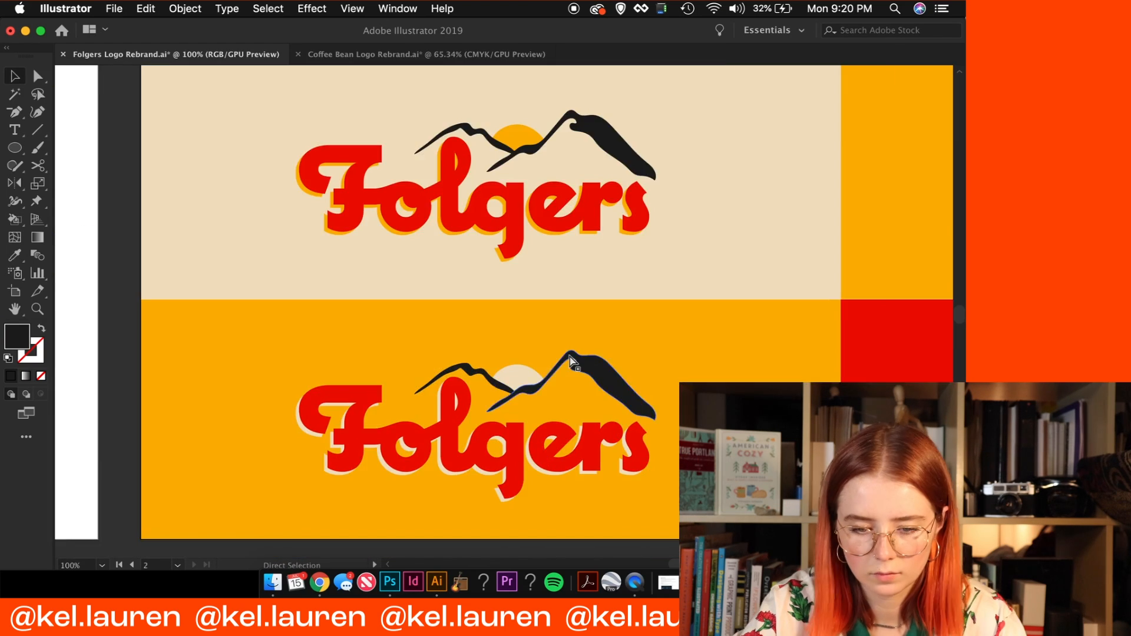
key("super+minus")
key("super+minus")
scroll(544, 501, "right", 1)
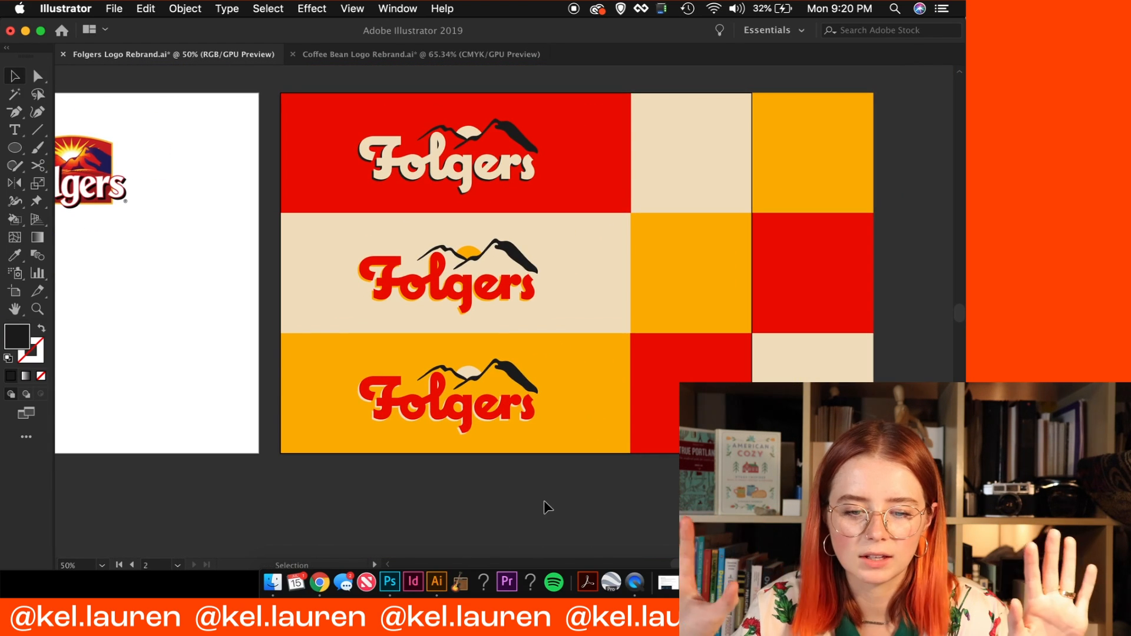
Place a copy of the circular F badge in the top cream square, enlarging it slightly and centring it
key("super+plus")
scroll(544, 501, "left", 6)
left_click(194, 277)
left_click_drag(188, 280, 608, 263)
left_click_drag(633, 223, 645, 211)
left_click_drag(598, 264, 601, 262)
key("super+plus")
key("super+plus")
double_click(500, 337)
key("Escape")
Nudge the badge artwork left and up in the cream square, and duplicate the badge into the gold square below
left_click_drag(512, 309, 541, 477)
left_click(442, 327, "shift")
key("shift+Left")
key("Up")
key("Up")
key("Up")
key("Up")
key("super+minus")
key("super+minus")
key("shift+Up")
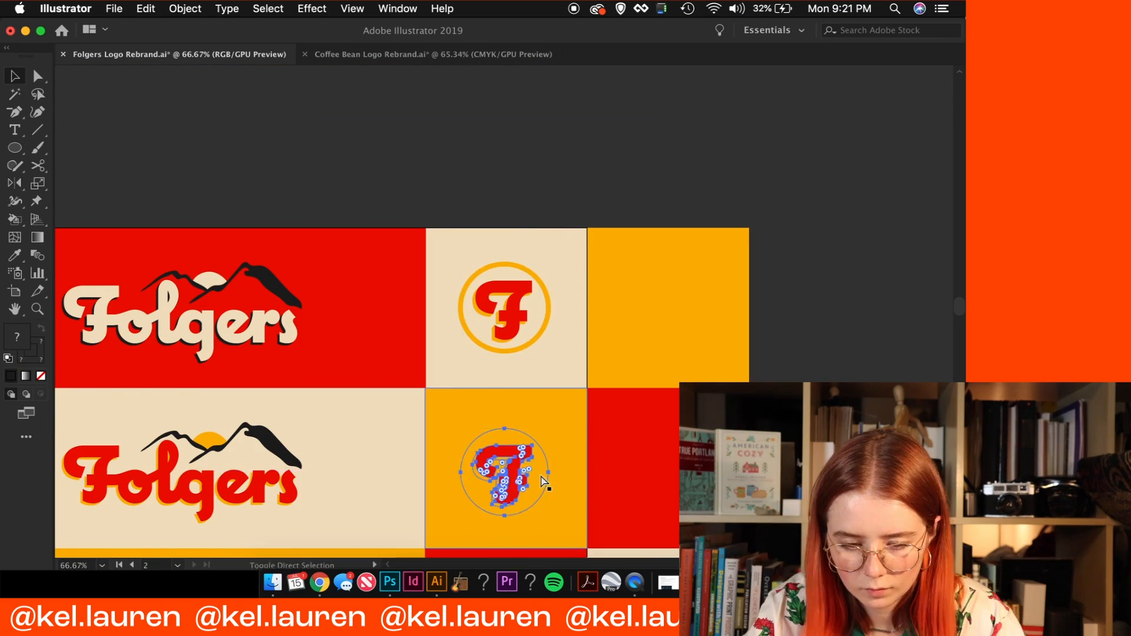
Isolate the badge in the gold square and fill the F's drop shadow with near-black
key("super+plus")
key("super+plus")
key("super+plus")
double_click(510, 377)
left_click(475, 403)
key("super+minus")
key("super+minus")
key("i")
left_click(530, 92)
key("v")
key("i")
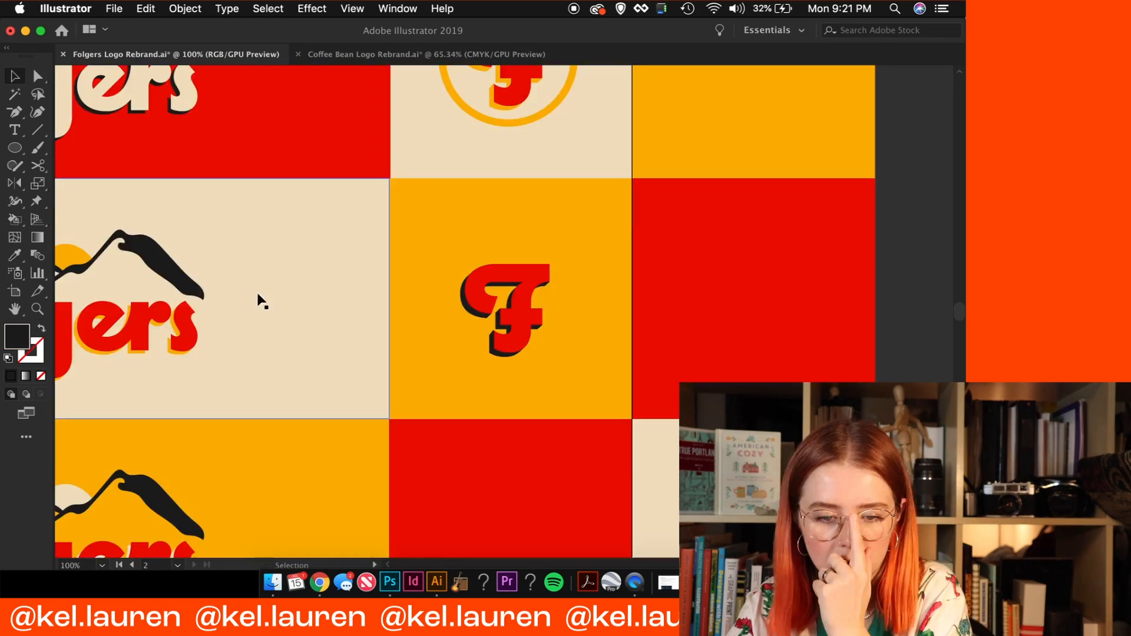
Recolour the badge's ring stroke in the middle gold square to near-black
double_click(508, 308)
double_click(16, 336)
key("Escape")
left_click(448, 338)
double_click(30, 351)
key("Return")
key("Escape")
Duplicate the black-ringed badge from the gold square into the red square directly below it
key("super+minus")
key("super+minus")
scroll(506, 307, "down", 1)
key("super+plus")
key("super+plus")
scroll(498, 306, "down", 4)
left_click_drag(498, 164, 498, 403)
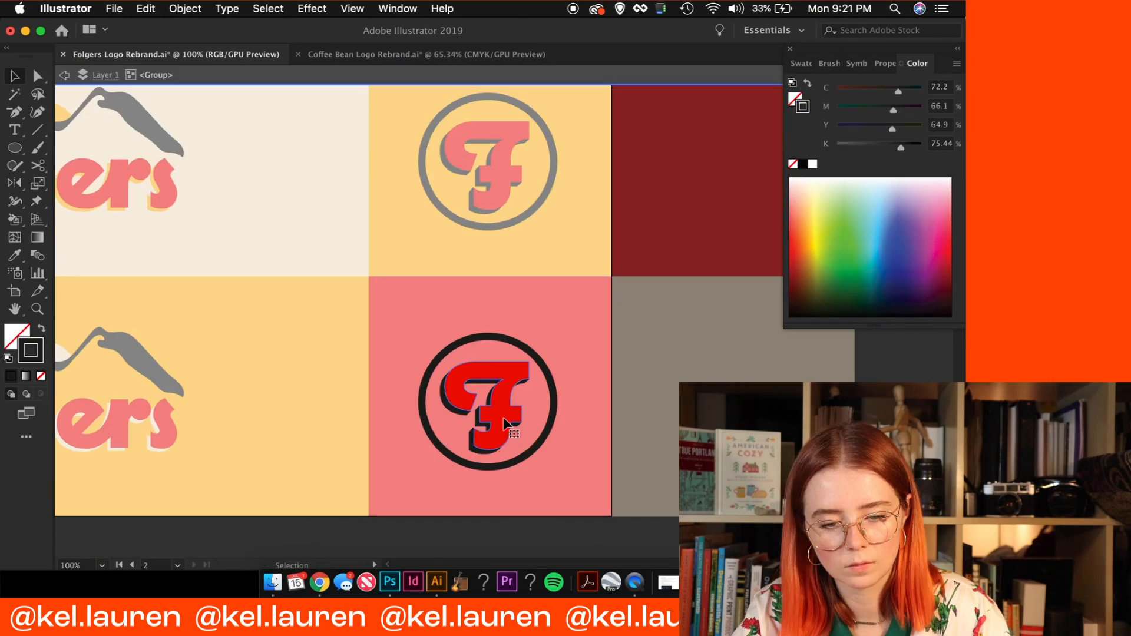
key("super+minus")
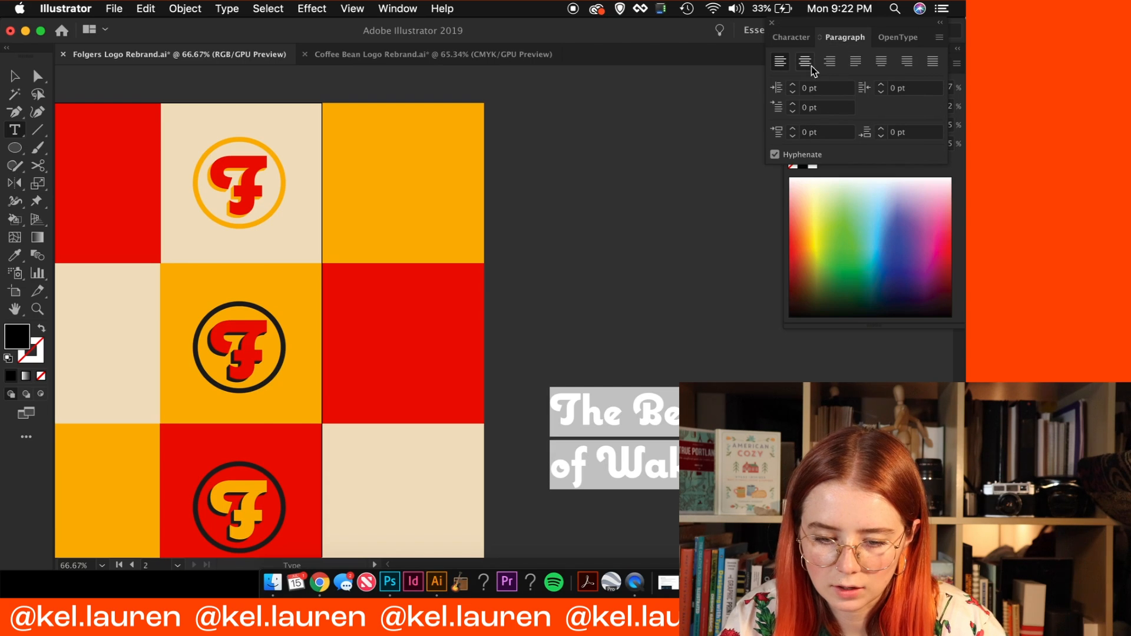
Set the tagline "The Best Part of Waking Up" to 50 pt leading and the Apercu Bold font
left_click(792, 37)
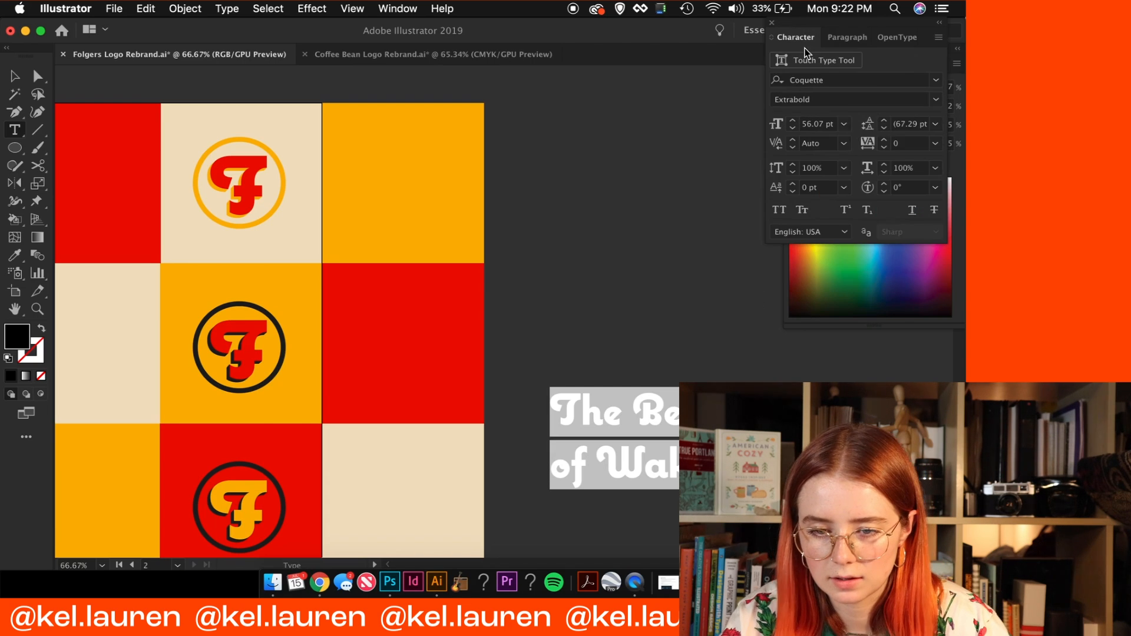
left_click(884, 128)
left_click(849, 79)
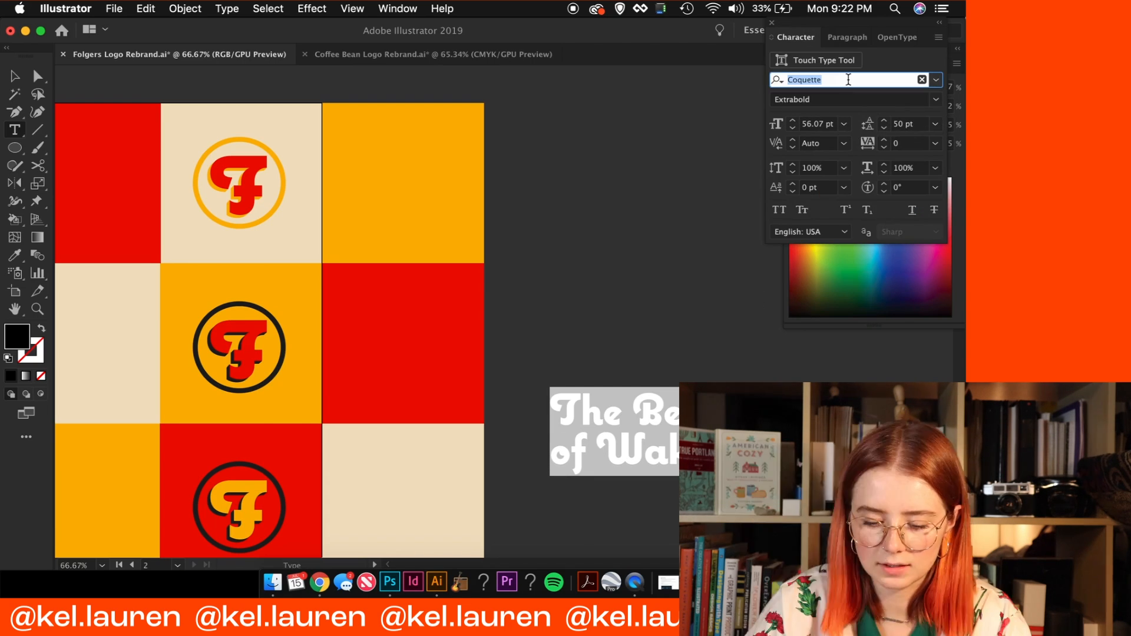
left_click(935, 80)
type("Apercu")
key("Return")
left_click(936, 100)
left_click(885, 217)
Centre-align the tagline, scale it down and move it into the top gold square
left_click(847, 38)
left_click(805, 61)
left_click(15, 76)
left_click_drag(690, 476, 536, 427)
left_click_drag(519, 402, 451, 183)
key("super+equal")
key("super+equal")
key("super+equal")
left_click_drag(589, 283, 589, 180)
Fill the tagline with the brand red sampled from the square below, and adjust its size and position in the gold square
key("i")
left_click(412, 545)
key("super+minus")
left_click_drag(629, 259, 647, 273)
left_click_drag(504, 312, 504, 345)
key("super+minus")
key("super+minus")
left_click_drag(144, 417, 525, 303)
left_click_drag(528, 305, 568, 313)
key("super+equal")
key("super+equal")
left_click_drag(477, 313, 478, 247)
key("super+minus")
key("super+minus")
Duplicate the black-ringed badge below the tagline in the top gold square and outline its strokes
left_click_drag(329, 472, 486, 348)
left_click(185, 8)
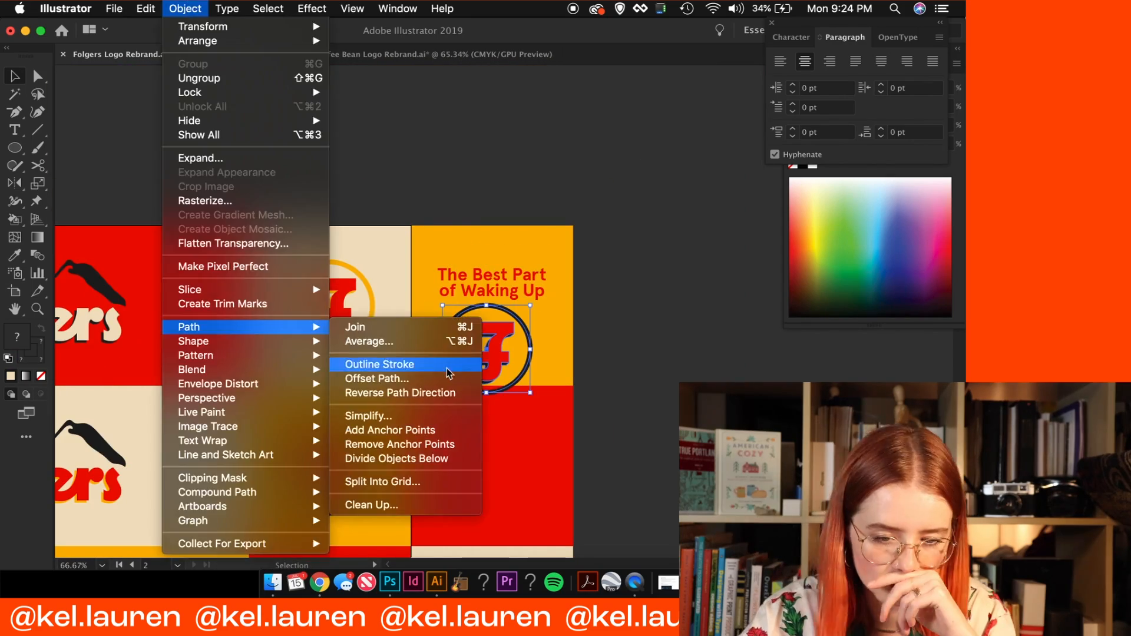
left_click(447, 365)
Shrink the copied badge and move it into the lower-right corner of the gold tagline square
key("super+equal")
key("super+equal")
left_click_drag(549, 302, 483, 366)
left_click_drag(455, 394, 622, 395)
Move the tagline down so it sits vertically centred in the gold square
key("t")
left_click(520, 424)
left_click(792, 37)
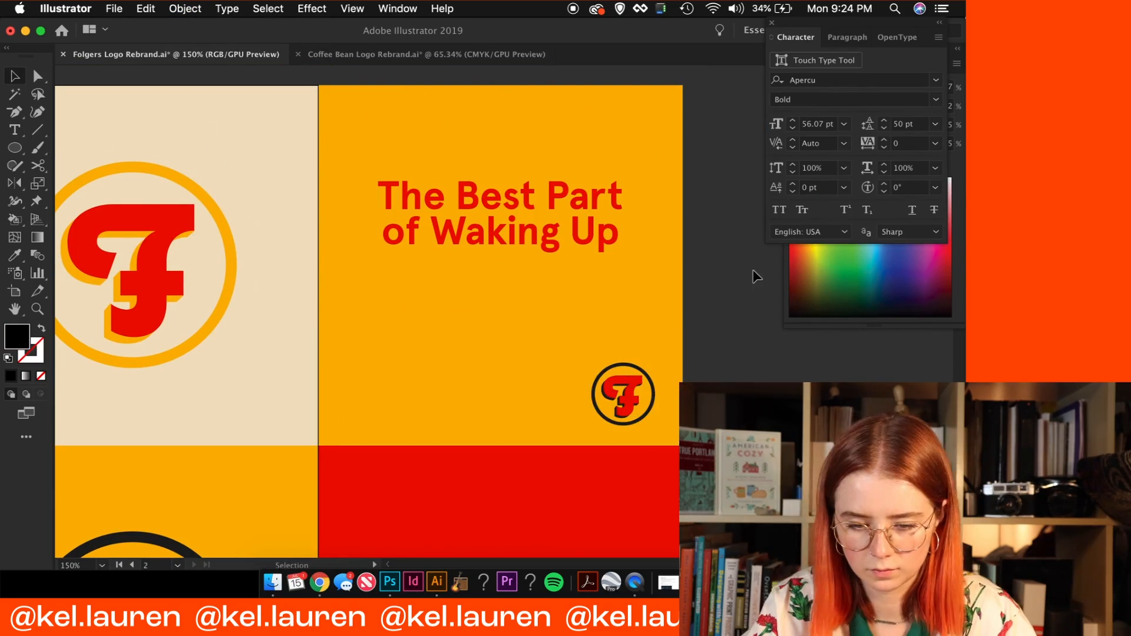
left_click_drag(501, 231, 501, 293)
Duplicate the tagline and small badge into the red square below, and fill the copied tagline with the layout's cream
key("super+minus")
key("super+minus")
key("super+minus")
left_click_drag(633, 300, 533, 236)
left_click_drag(557, 244, 556, 364)
key("i")
left_click(554, 448)
Recolour the F of the small badge in the red square with the layout's gold
key("super+equal")
key("super+equal")
key("super+equal")
key("super+equal")
left_click(77, 235)
key("super+minus")
key("super+minus")
key("super+minus")
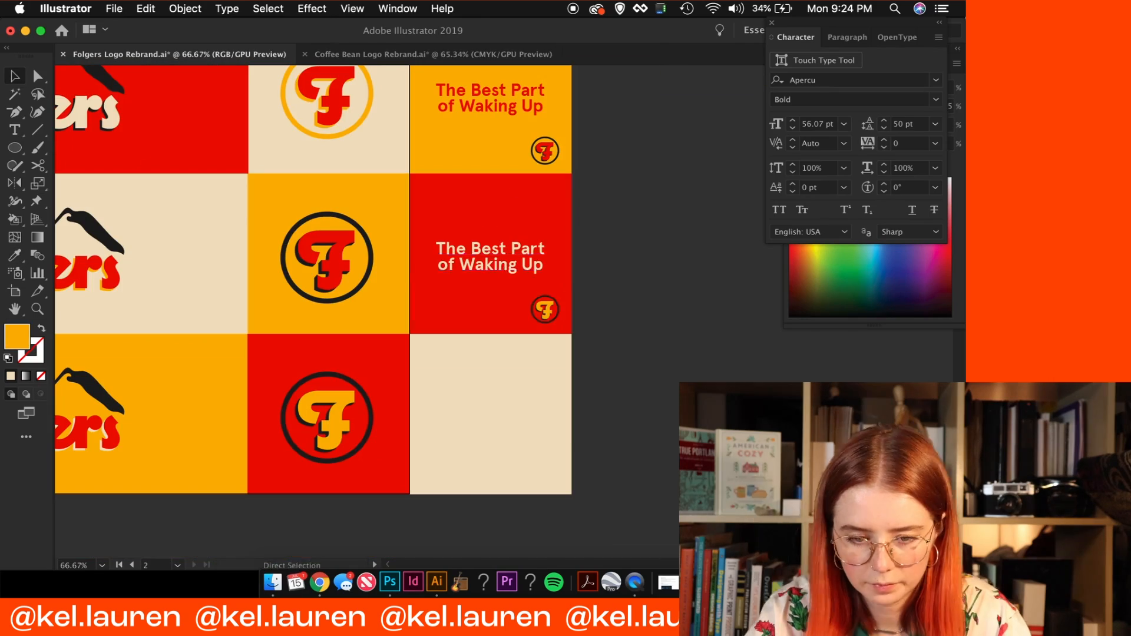
Duplicate the tagline and small badge into the bottom cream square, and fill the copied tagline with brand red
left_click_drag(545, 309, 545, 471)
left_click(636, 448)
left_click(491, 415)
key("i")
left_click(512, 318)
Copy the gold-ringed badge, shrink it to small-badge size and place it in the lower-right corner of the bottom cream square
left_click_drag(330, 93, 634, 472)
key("super+equal")
key("super+equal")
key("super+equal")
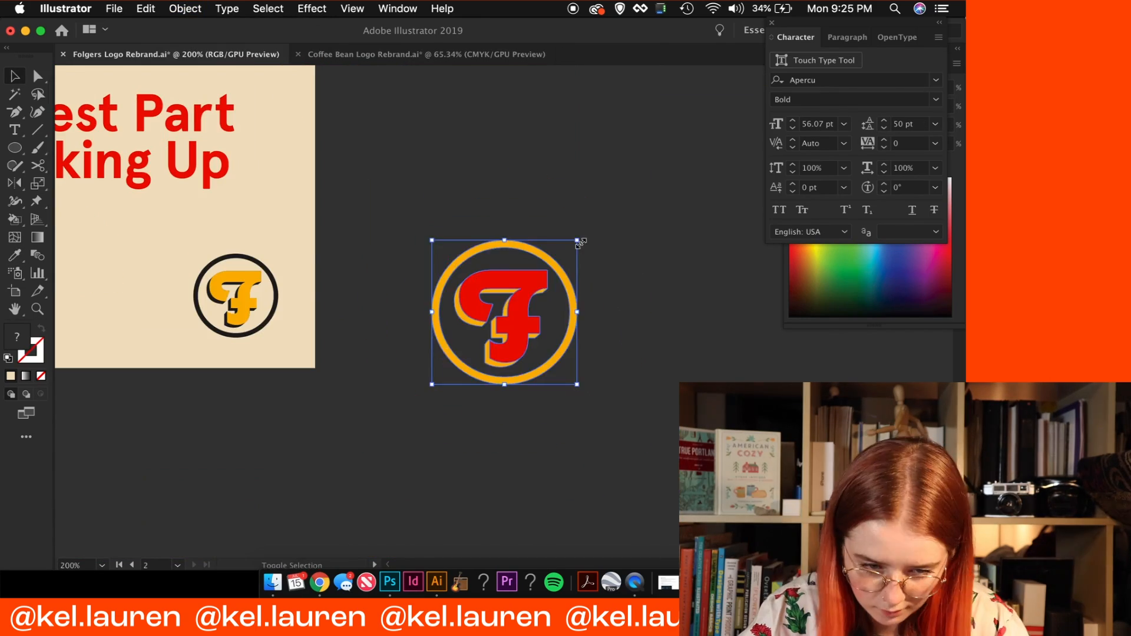
left_click_drag(580, 240, 516, 302)
left_click_drag(482, 353, 245, 306)
Review the whole colour-block layout with its wordmark, badge and tagline variations
key("super+minus")
key("super+minus")
key("super+minus")
key("super+minus")
key("z")
left_click(593, 398)
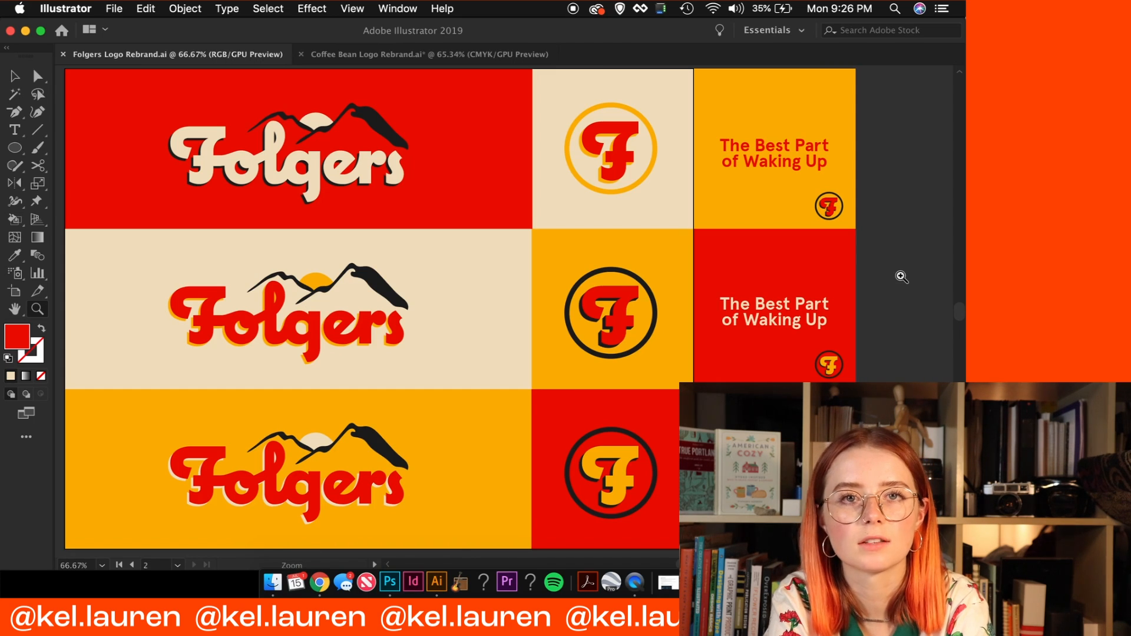
key("super+minus")
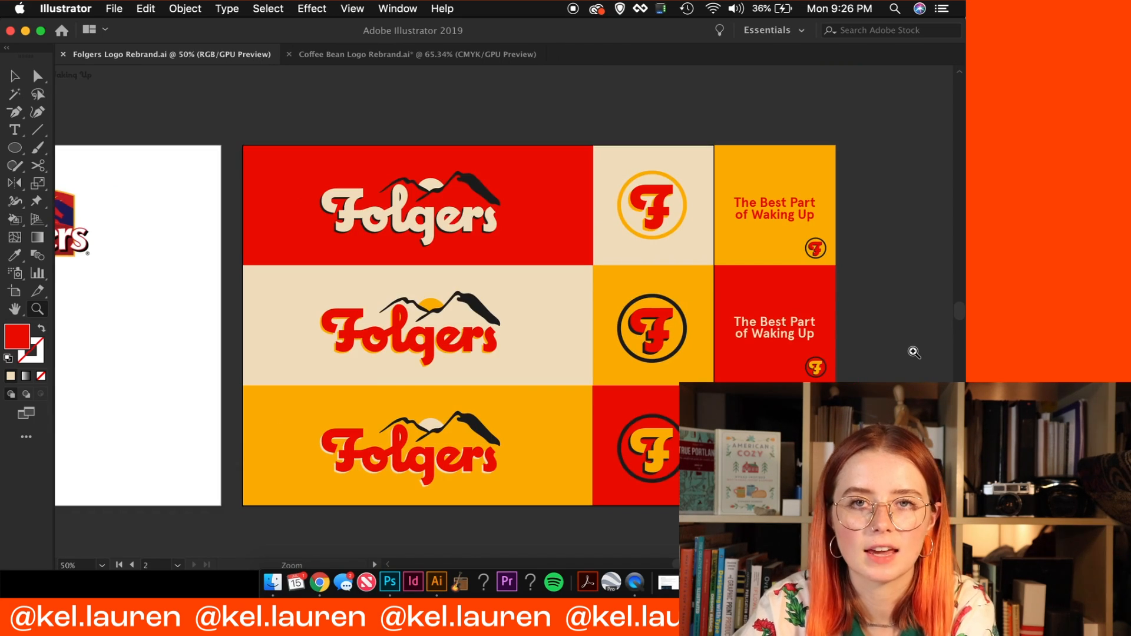